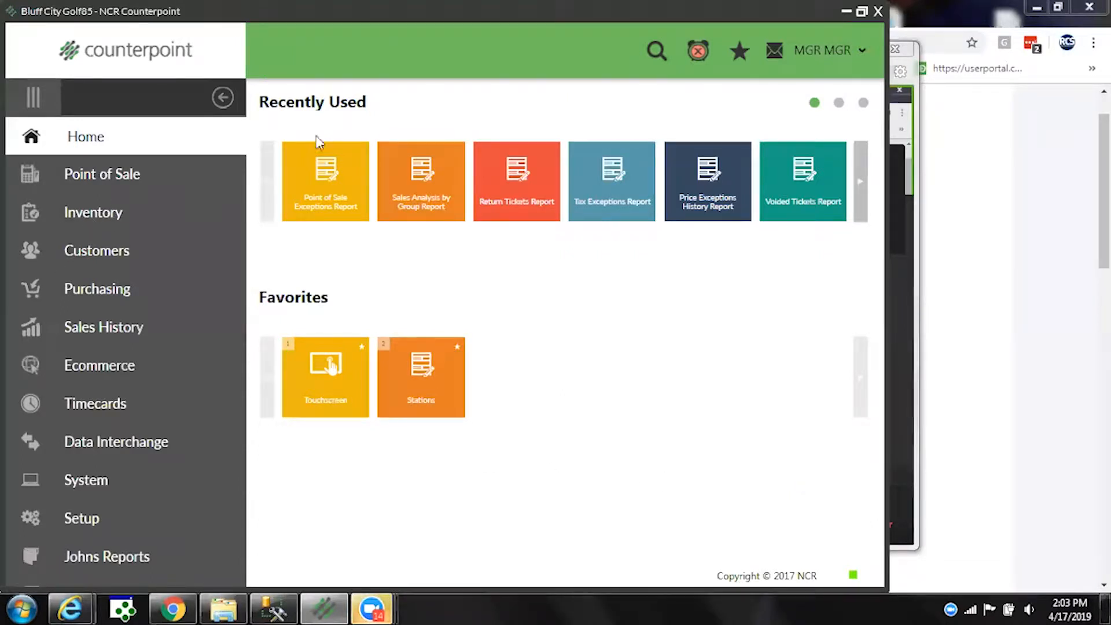
# Search for "commi" and open the Committed Inventory Report
pyautogui.click(647, 58)
pyautogui.write('commi')
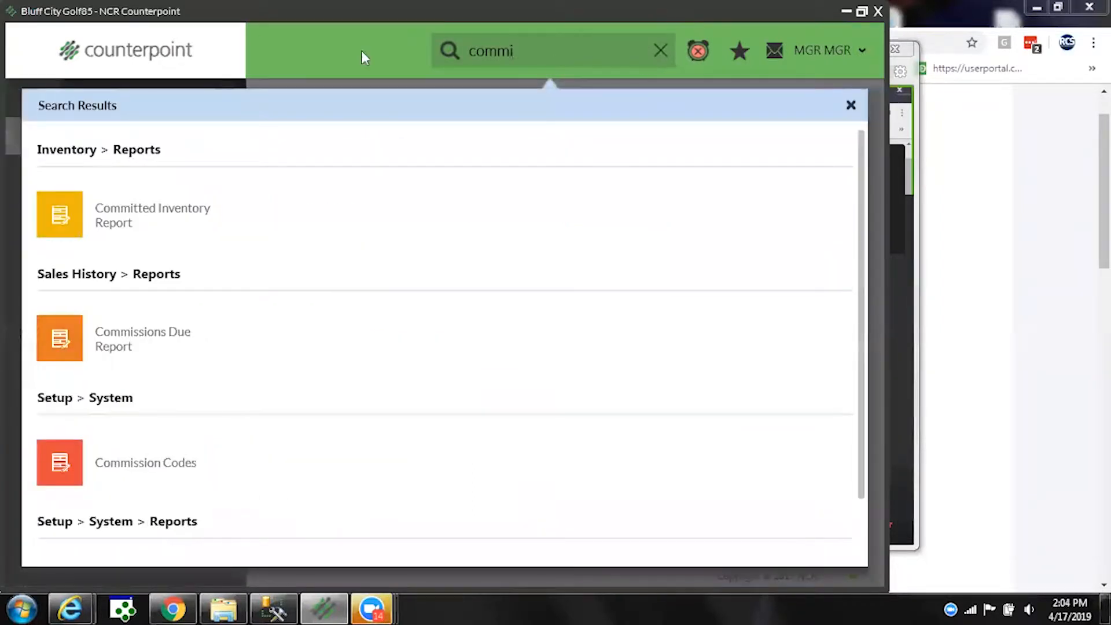
pyautogui.click(59, 223)
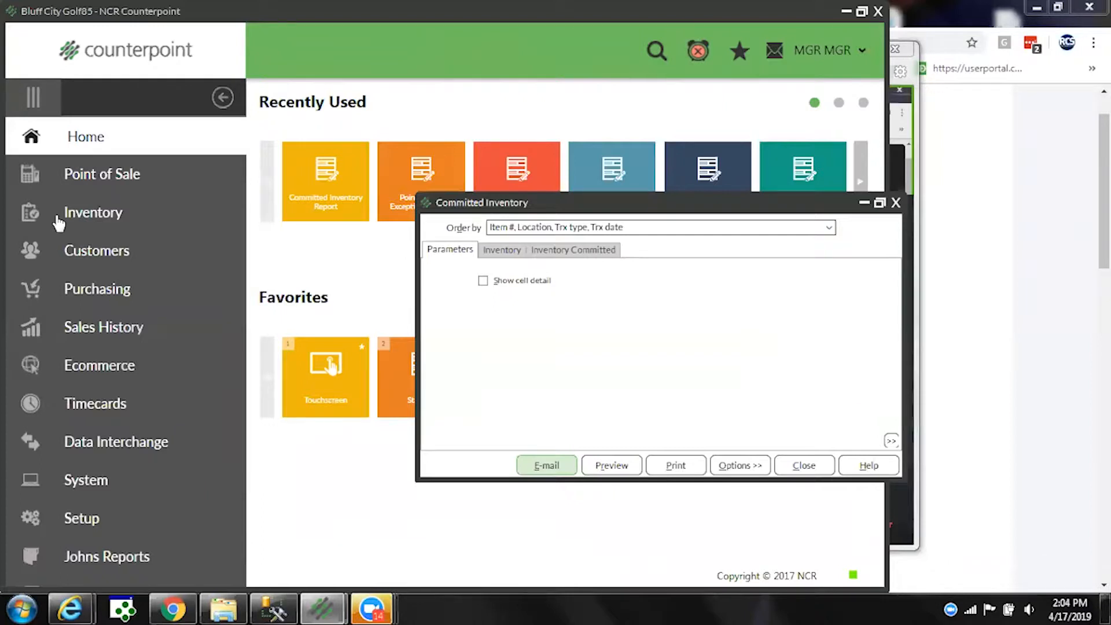
# Review the Inventory and Inventory Committed filters, leave them blank, and preview the Committed Inventory report
pyautogui.click(491, 251)
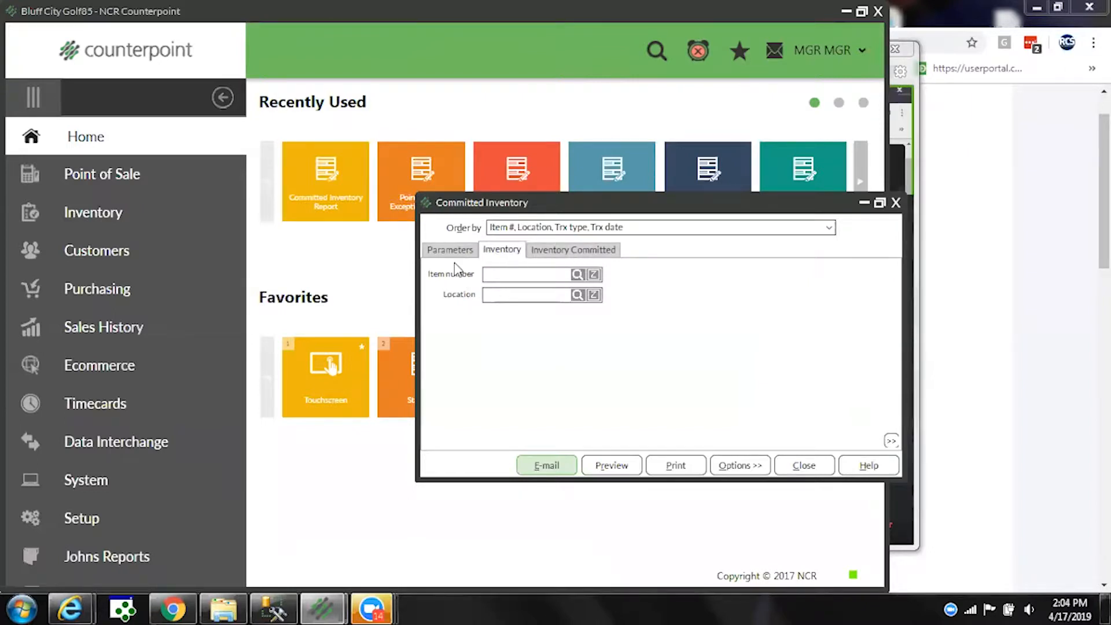
pyautogui.click(460, 254)
pyautogui.click(588, 252)
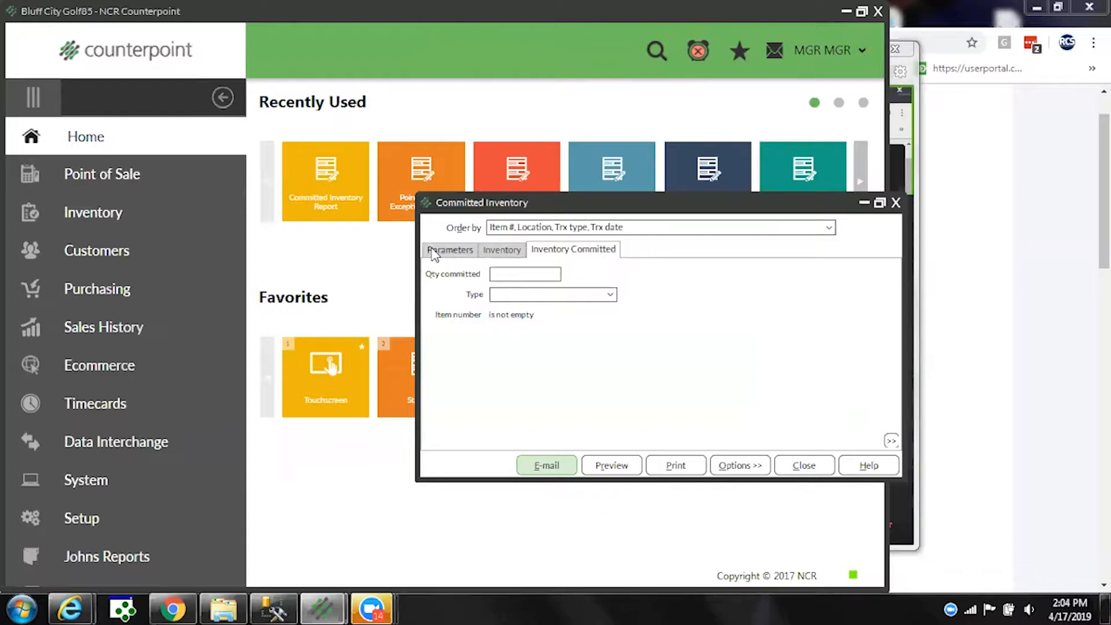
pyautogui.click(434, 253)
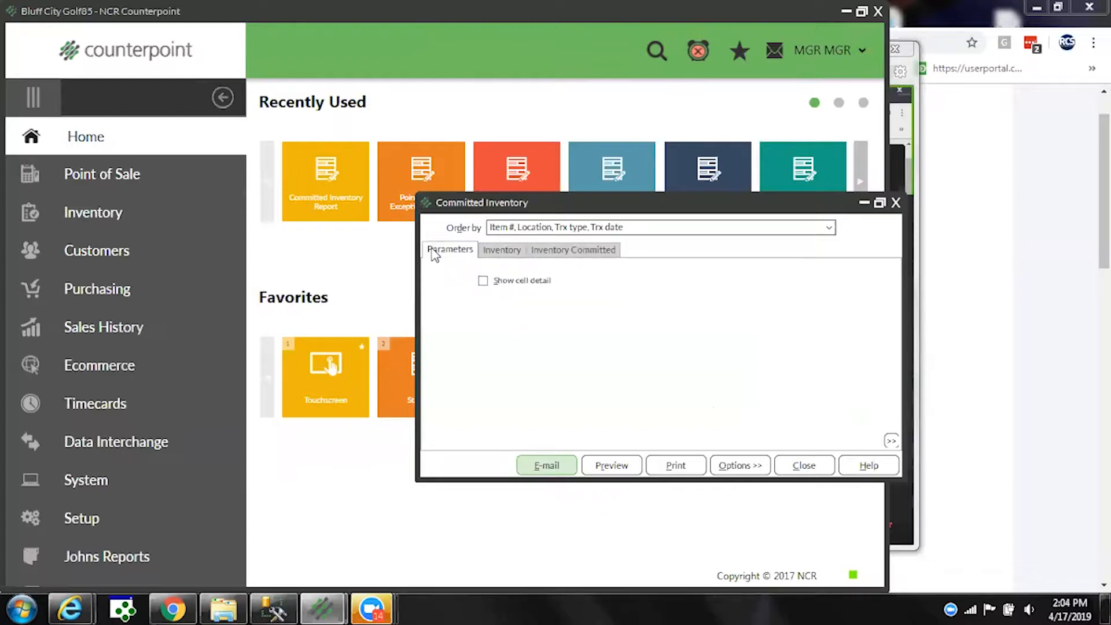
pyautogui.click(598, 466)
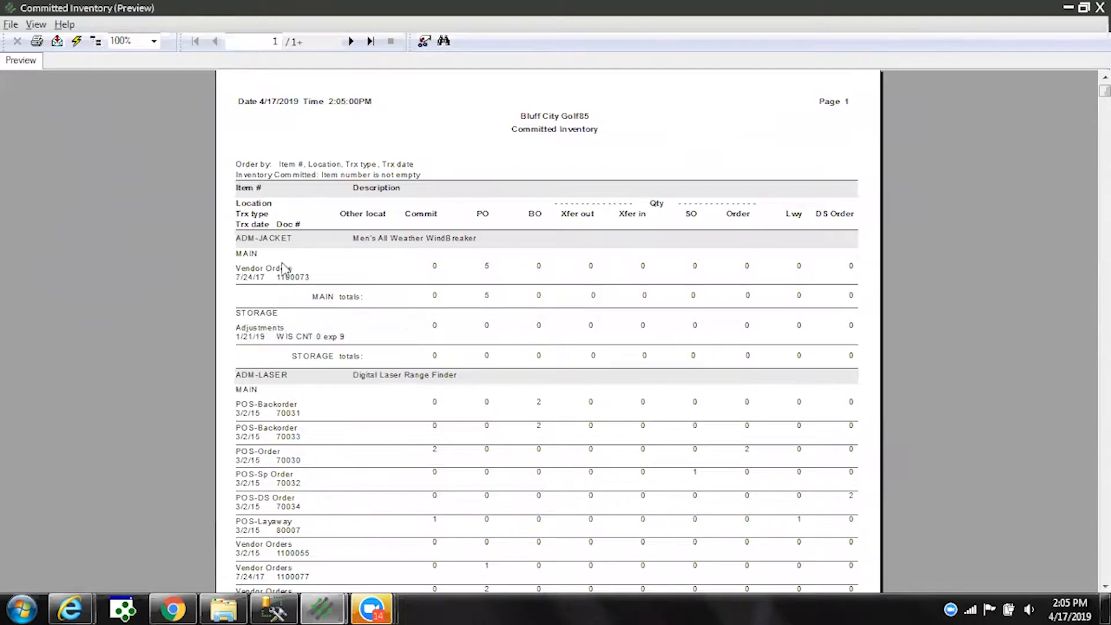
# Examine the vendor order line of ADM-JACKET and the POS lines of ADM-LASER, and close the Committed Inventory report
pyautogui.click(284, 269)
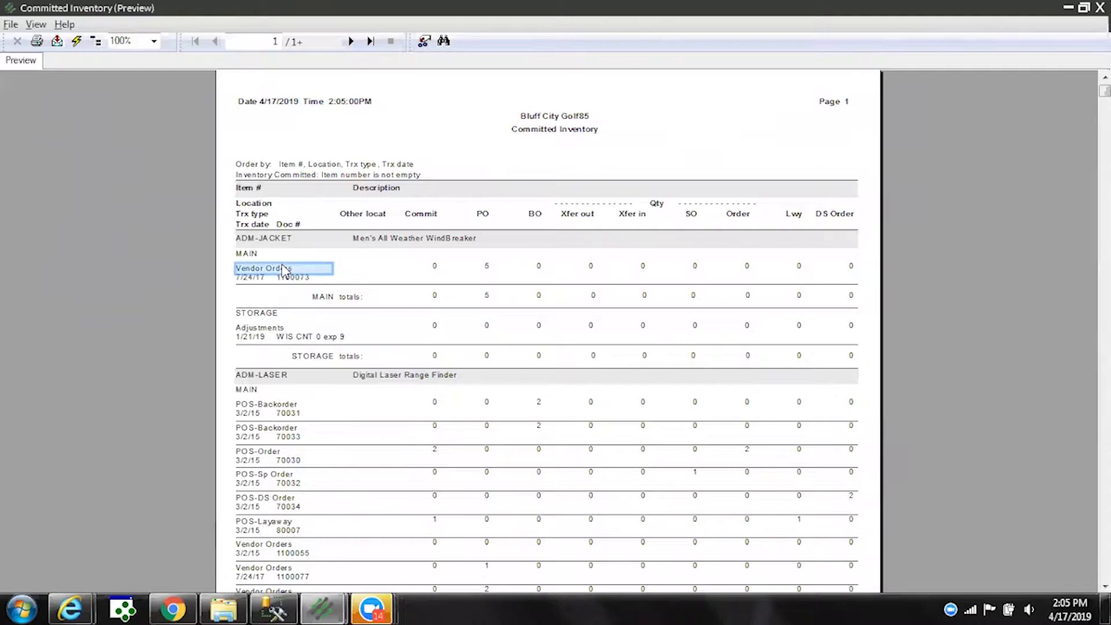
pyautogui.click(243, 278)
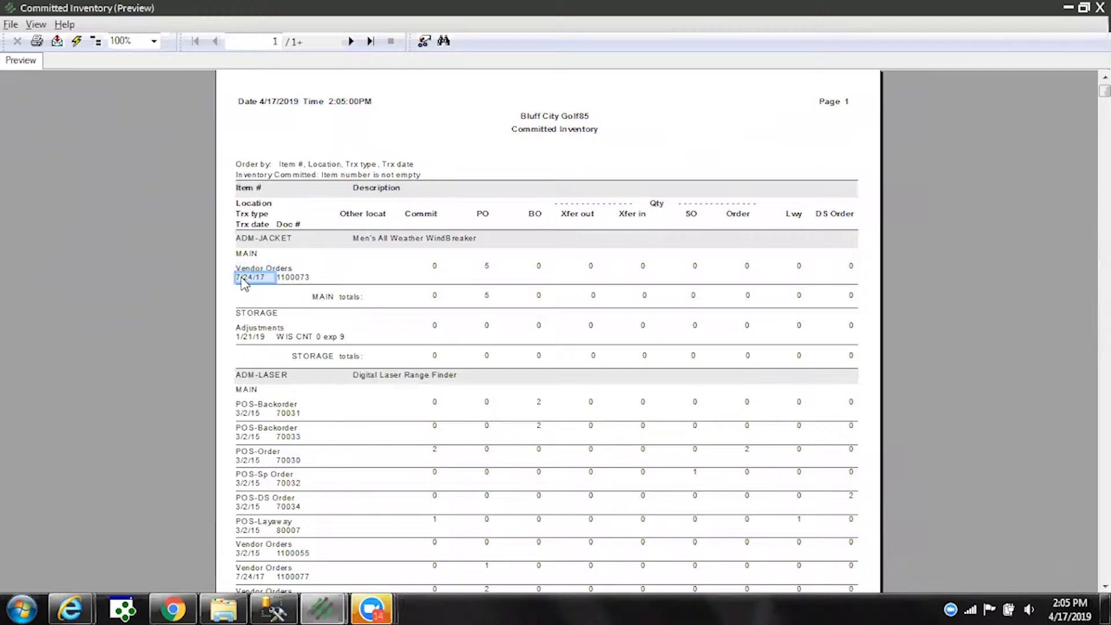
pyautogui.click(236, 405)
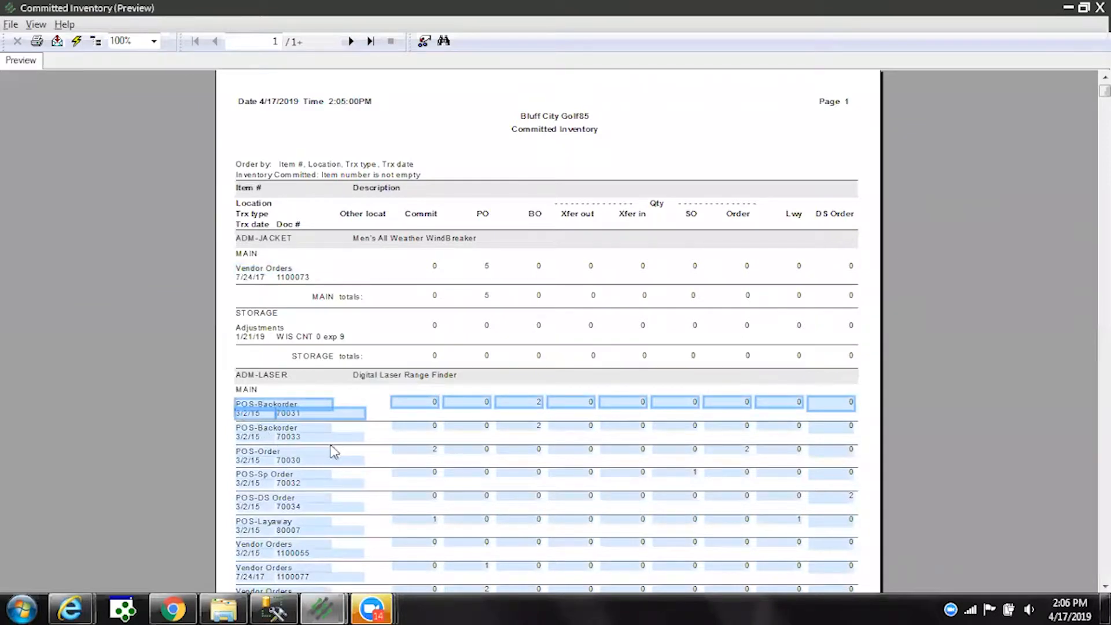
pyautogui.click(367, 457)
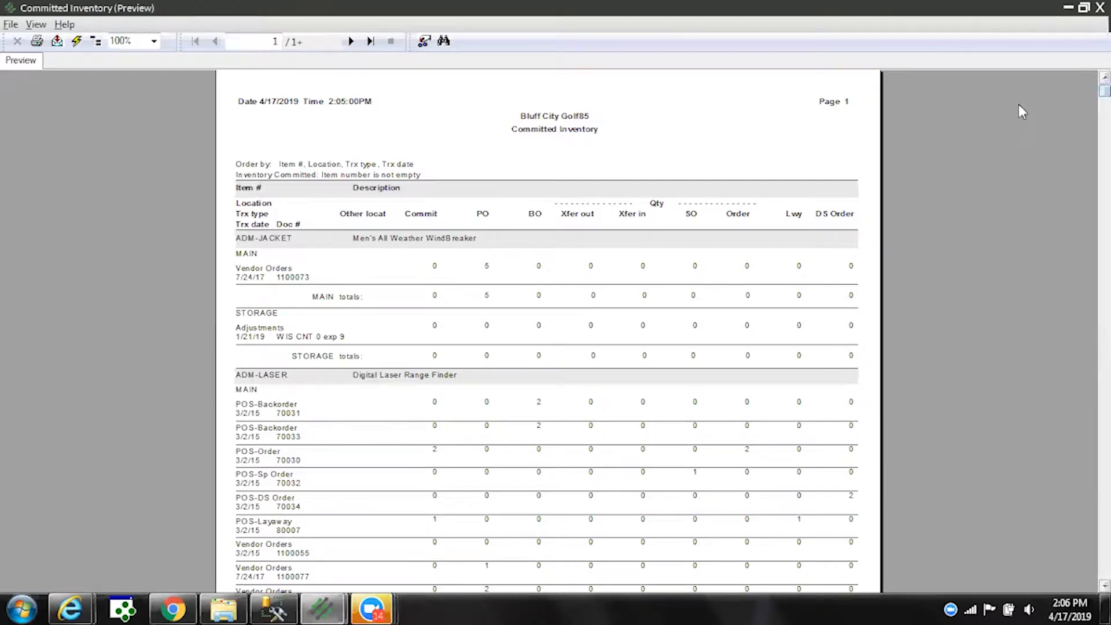
pyautogui.click(995, 142)
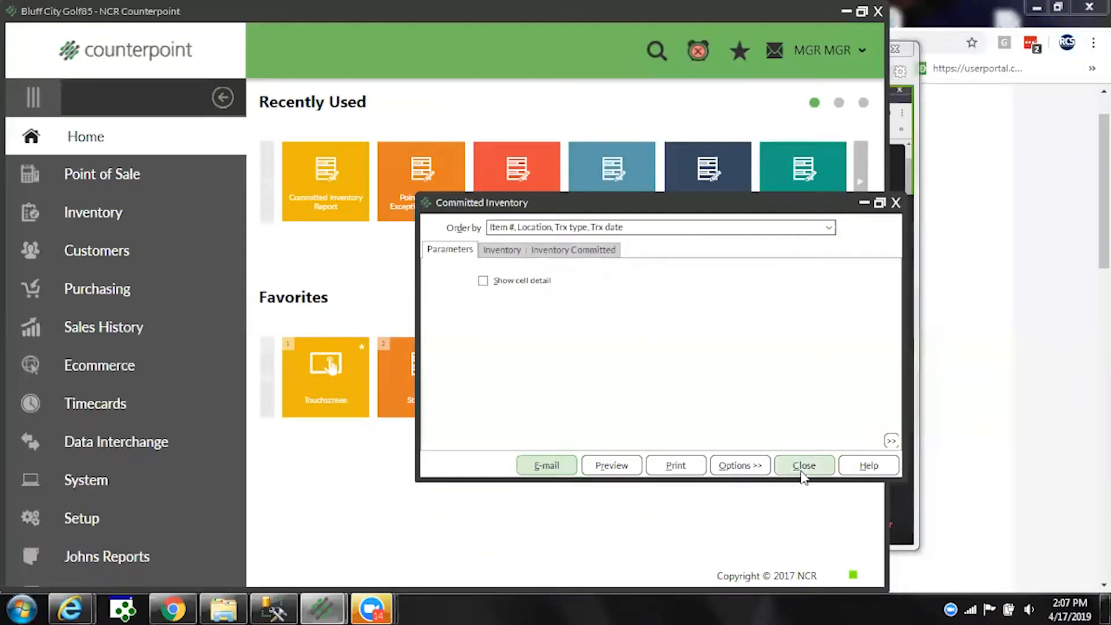
pyautogui.click(804, 466)
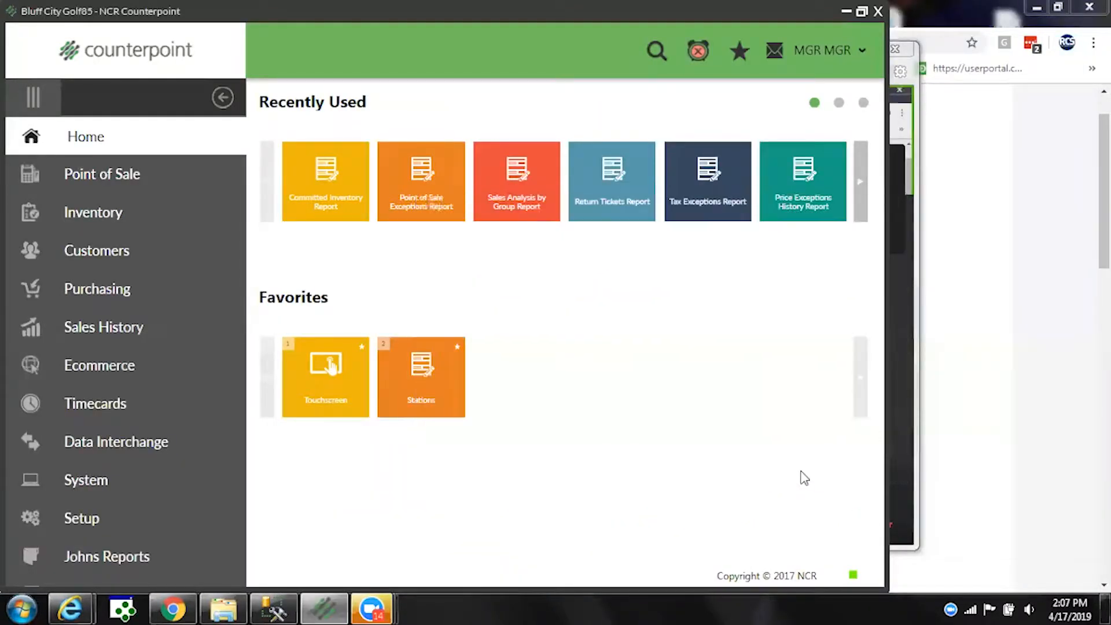
# Search for "transfer sta" and open the Transfer Status Report
pyautogui.click(656, 52)
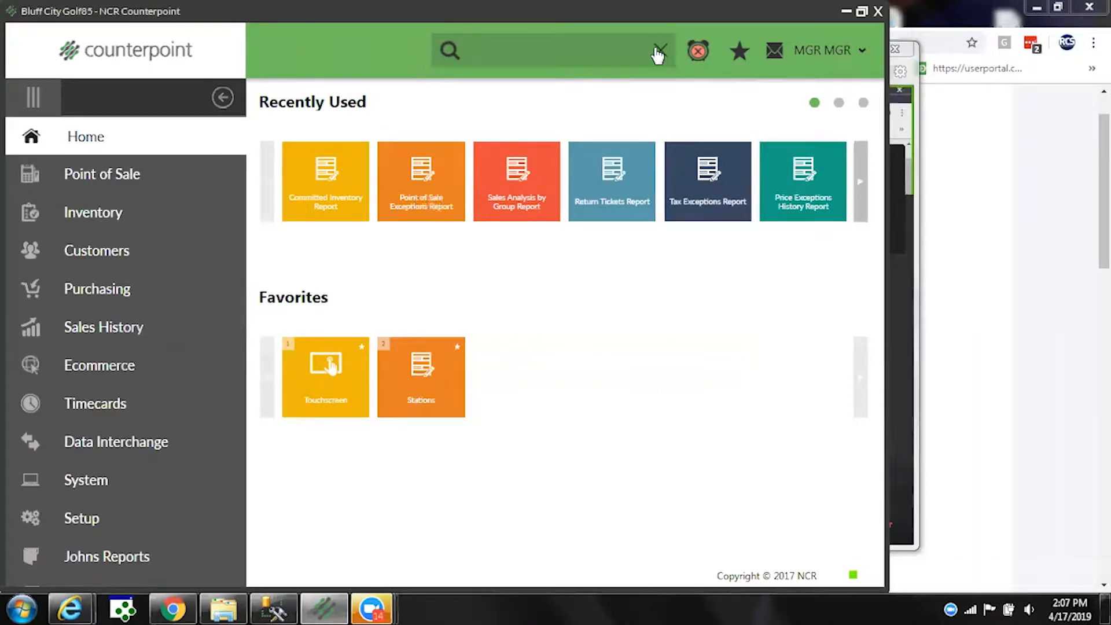
pyautogui.write('trans')
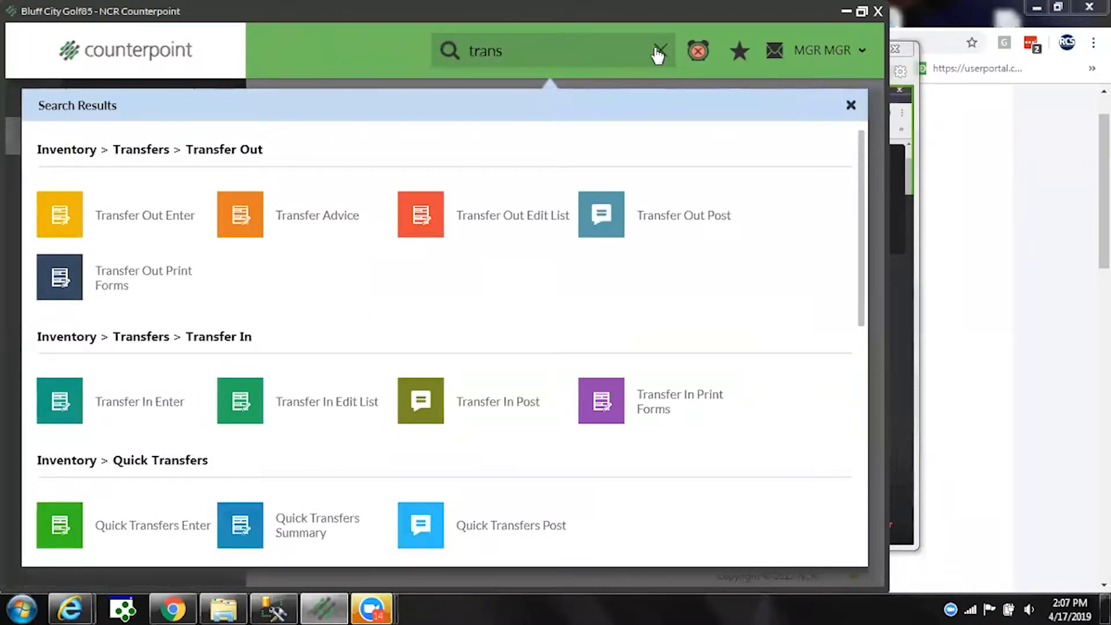
pyautogui.write('fer sta')
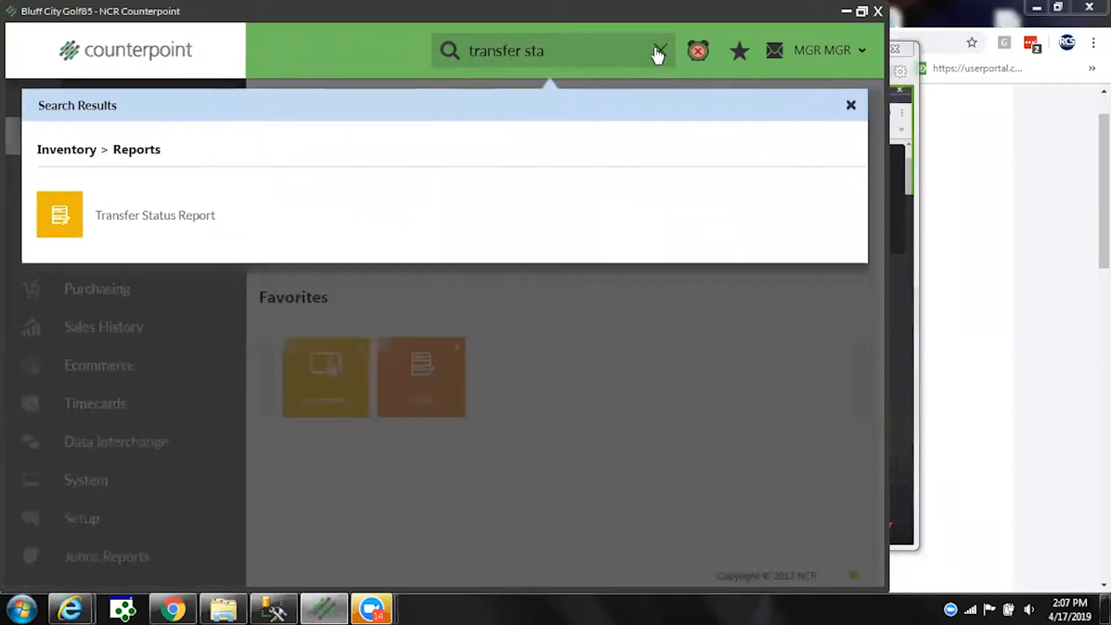
pyautogui.click(59, 218)
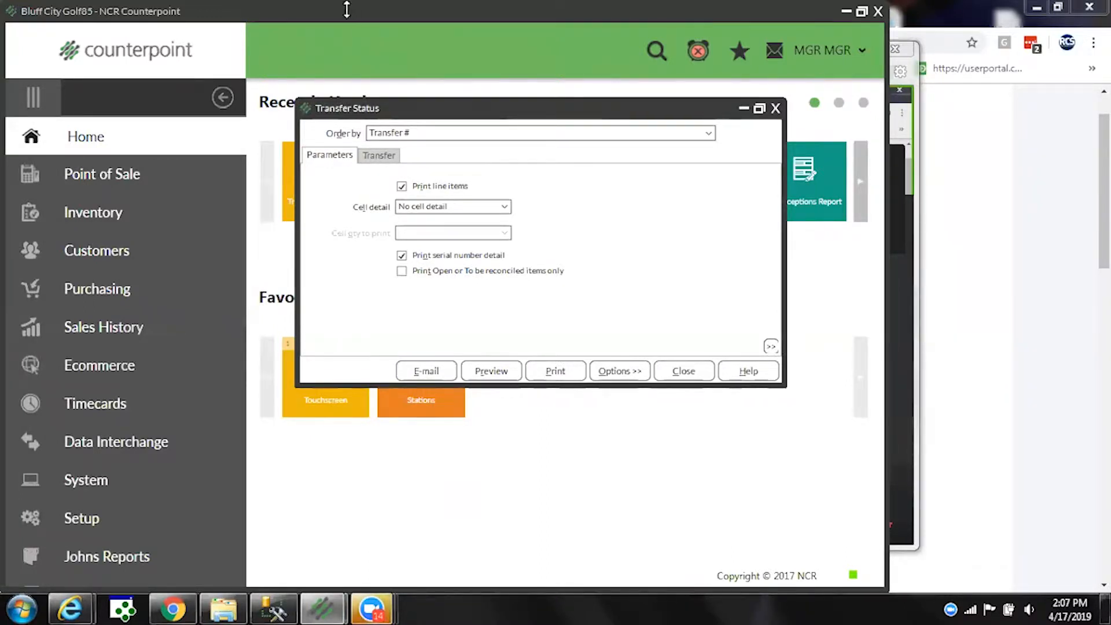
# Review the transfer filters and the available options for the first transfer status exclusion
pyautogui.click(383, 161)
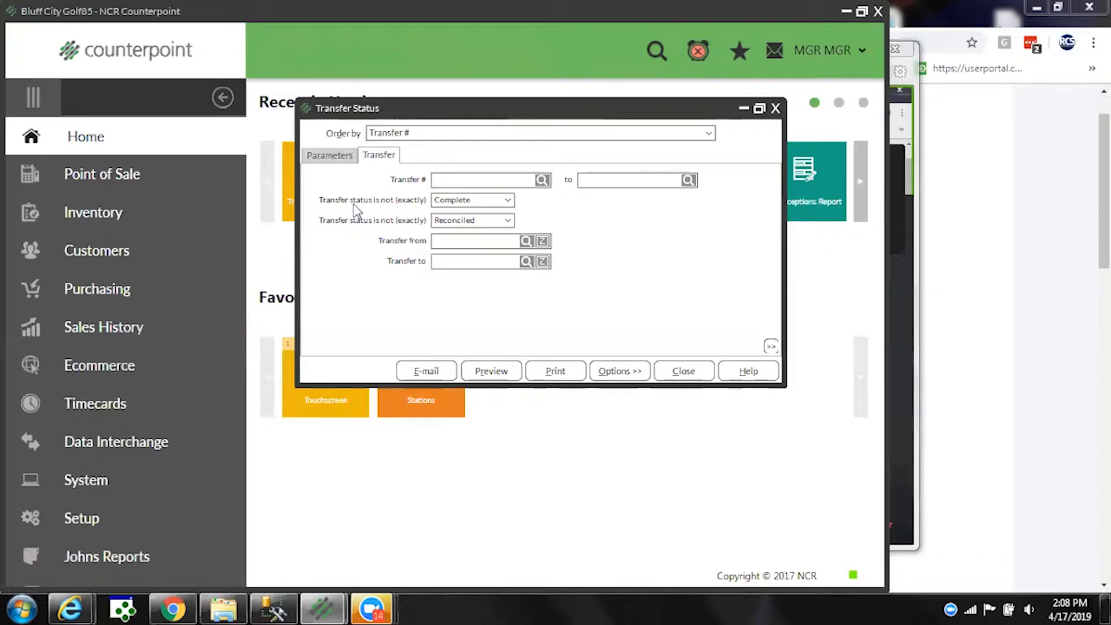
pyautogui.click(508, 200)
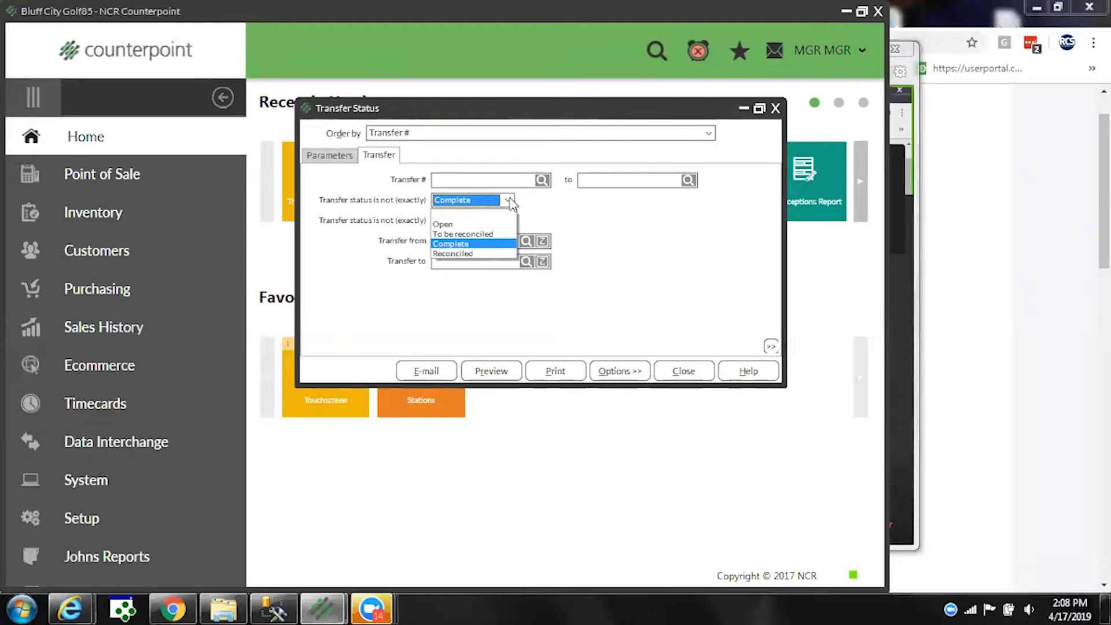
pyautogui.click(508, 201)
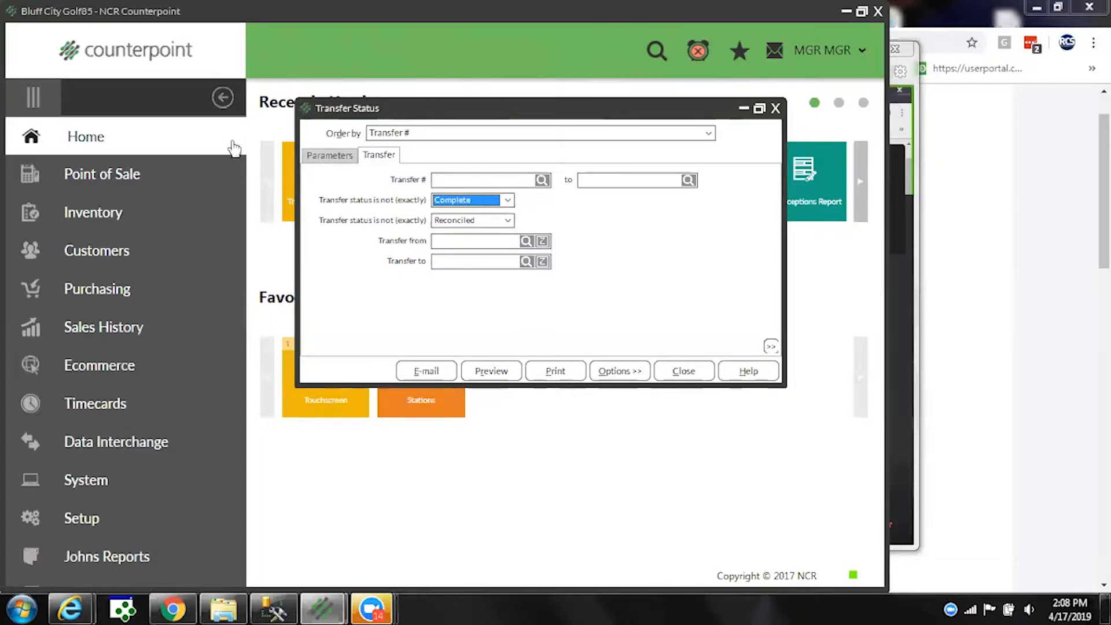
# Turn off printing of serial number detail in the report parameters and preview the Transfer Status report
pyautogui.click(327, 159)
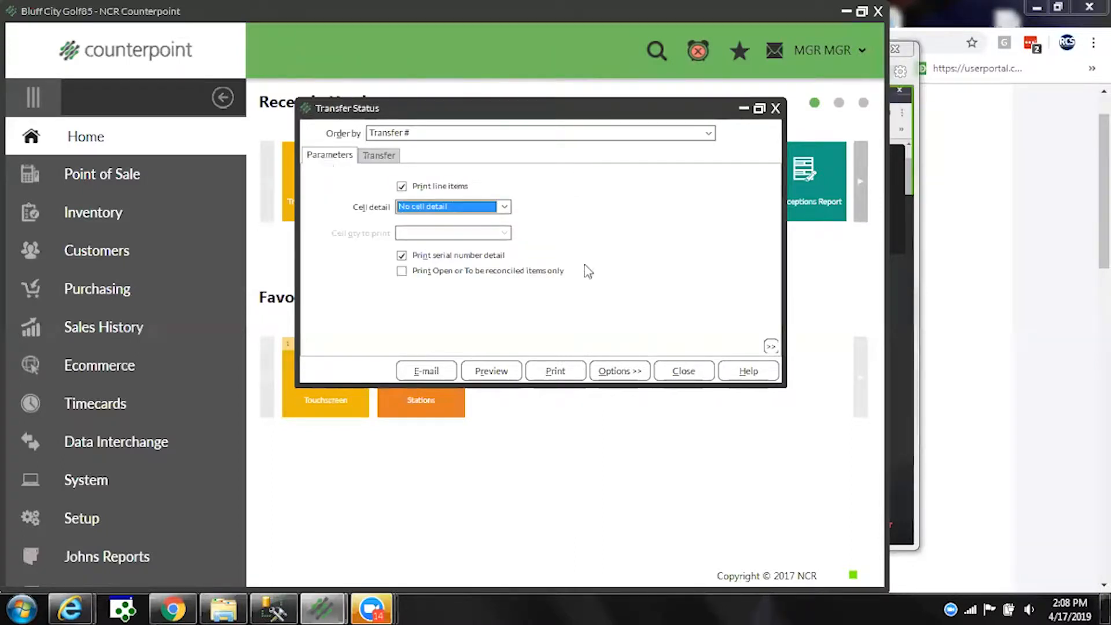
pyautogui.click(401, 255)
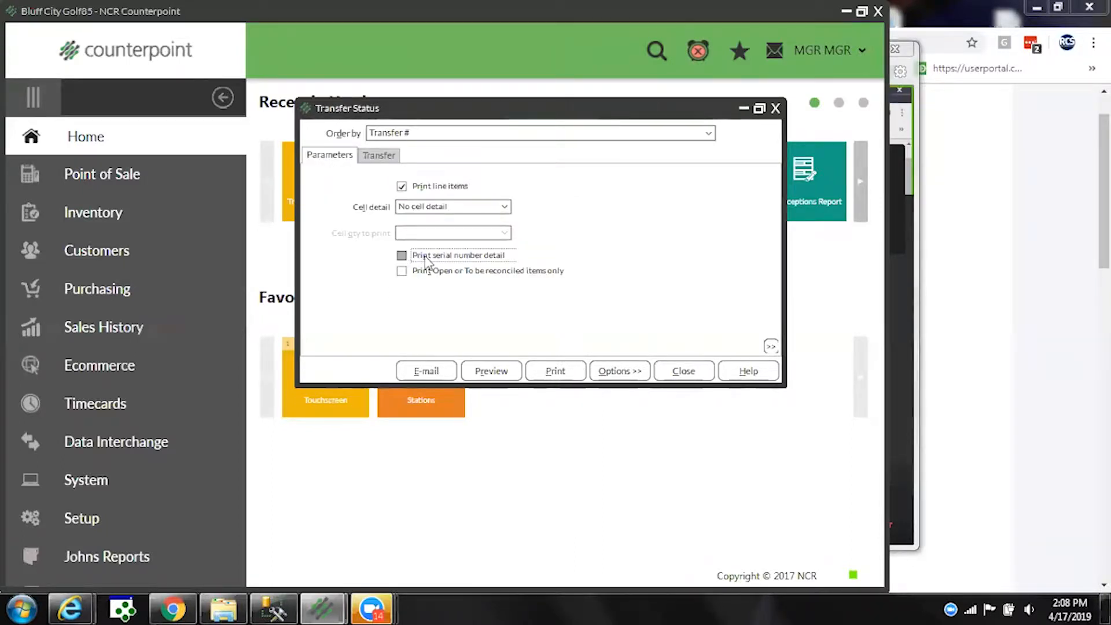
pyautogui.click(492, 374)
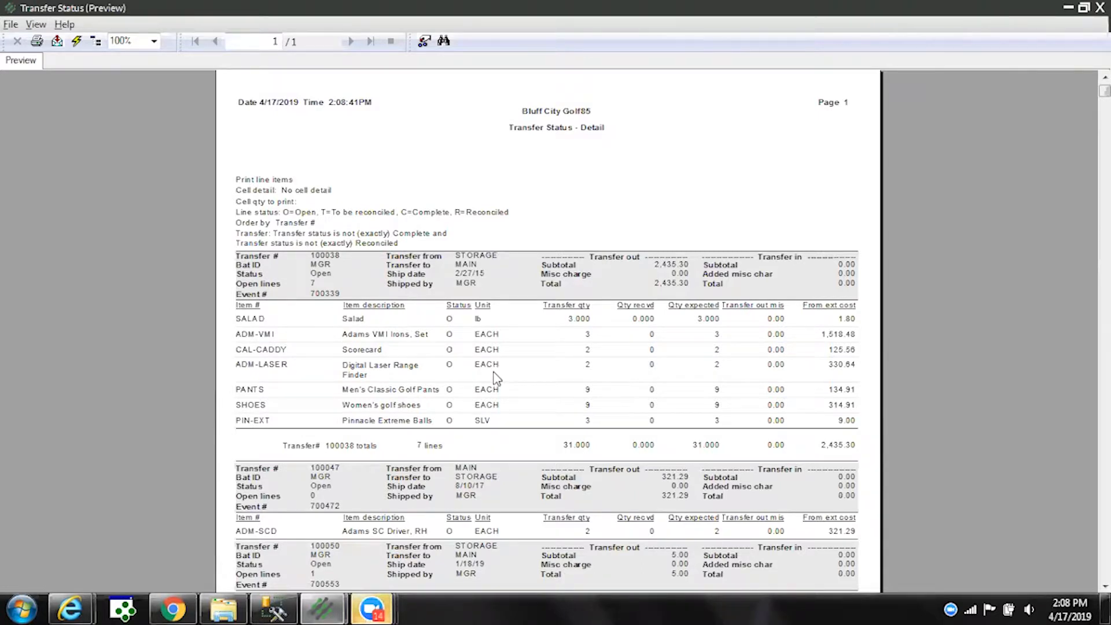
# Examine the line statuses through the end of the transfer preview, and close the Transfer Status report after rechecking its filters
pyautogui.click(455, 333)
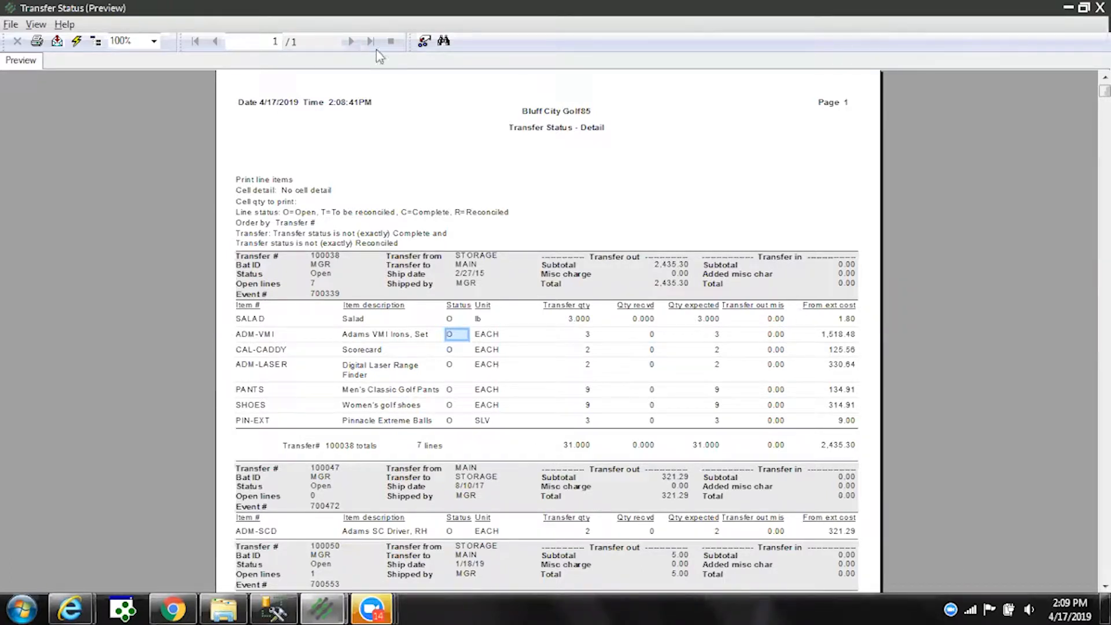
pyautogui.click(1105, 585)
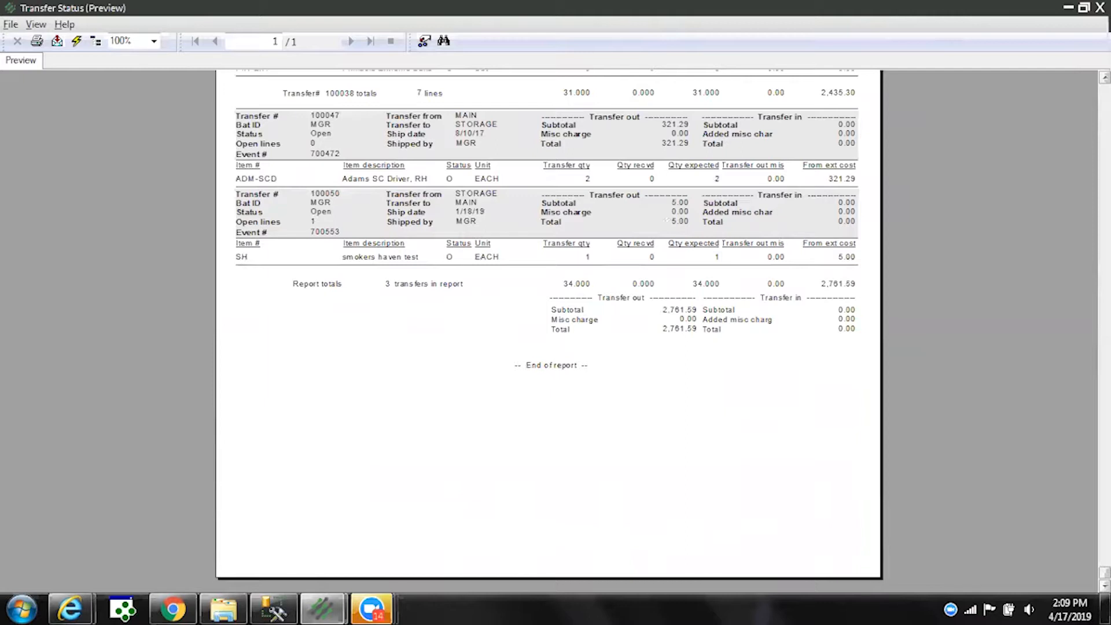
pyautogui.click(1100, 8)
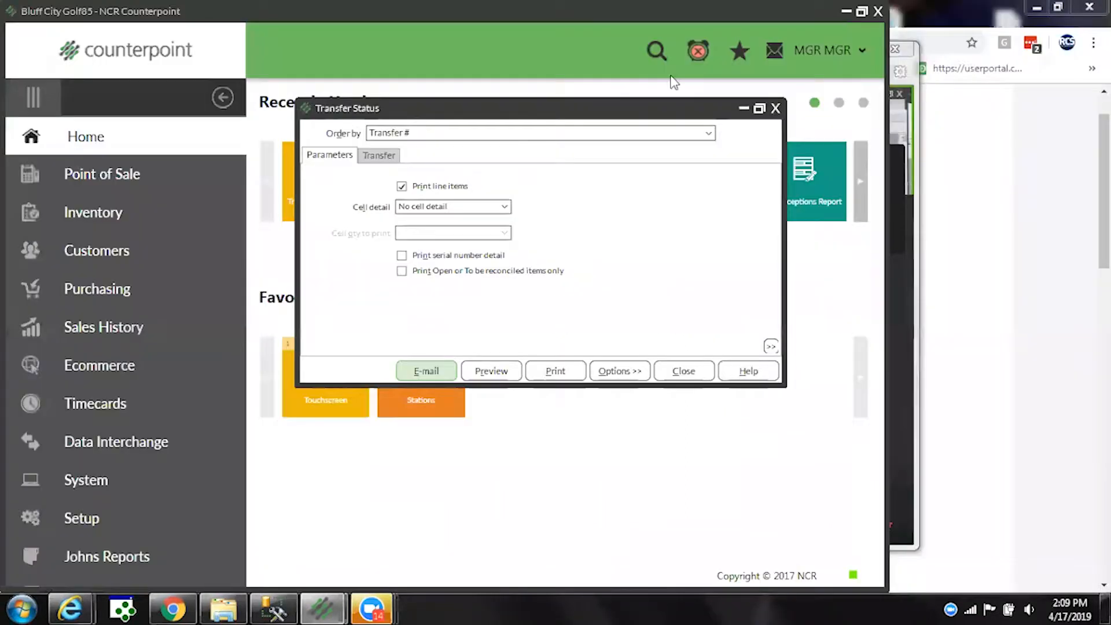
pyautogui.click(375, 156)
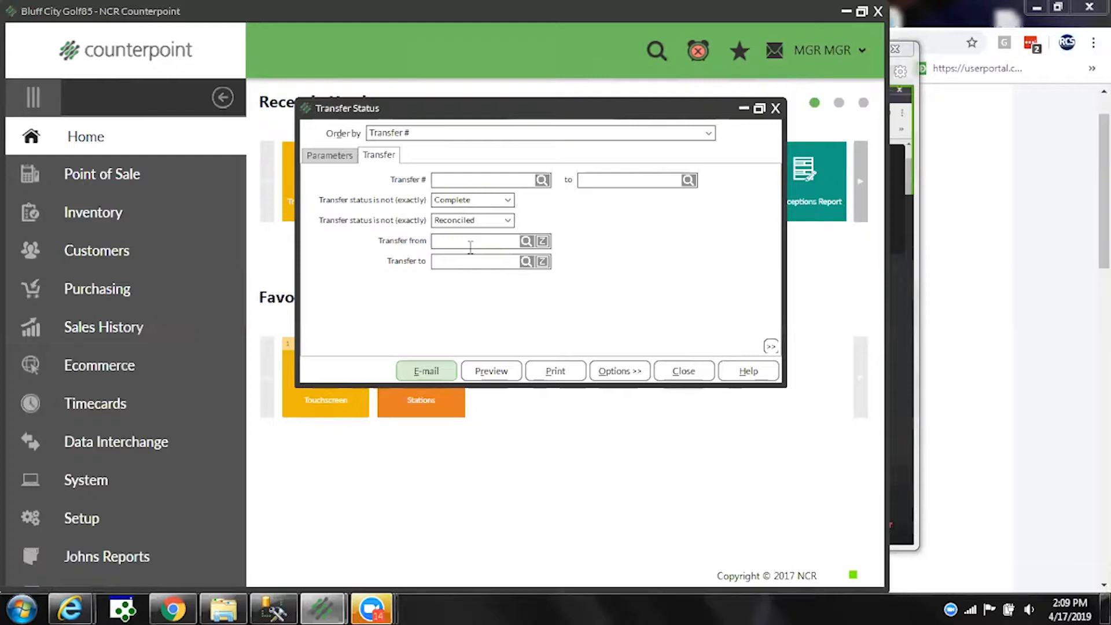
pyautogui.click(674, 375)
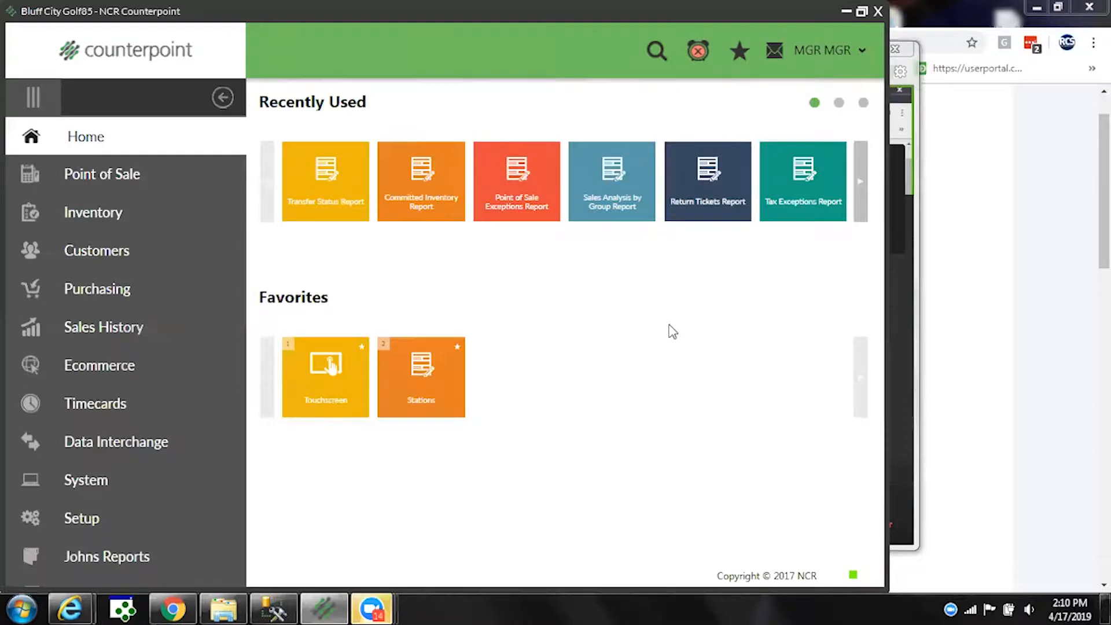
# Try to find the inventory status report by searching for "invent stat", and clear the search text
pyautogui.click(656, 52)
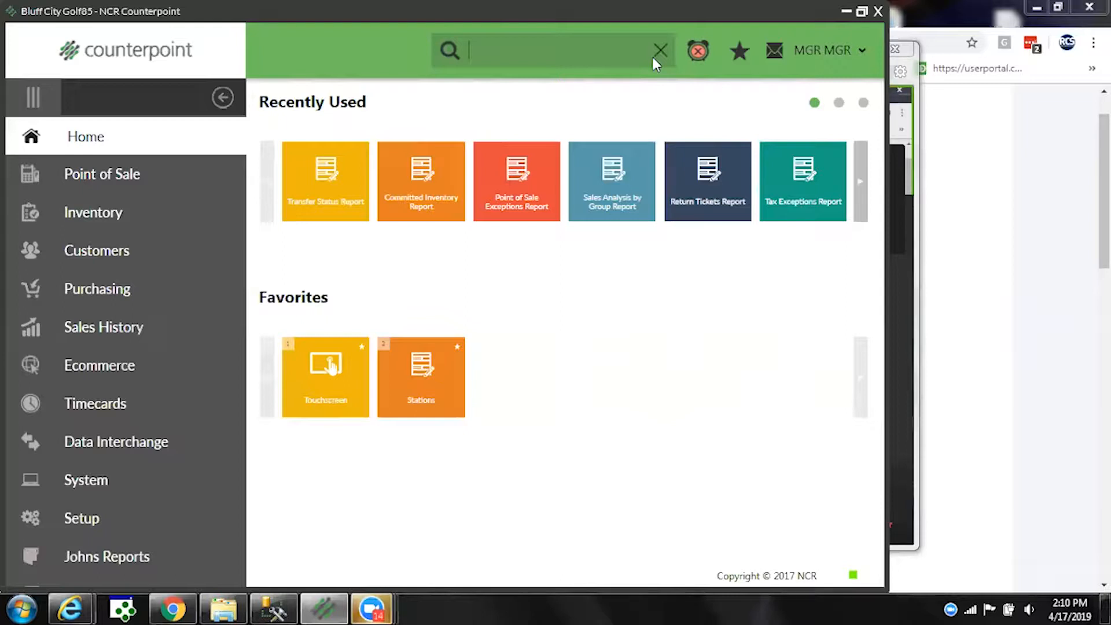
pyautogui.write('in')
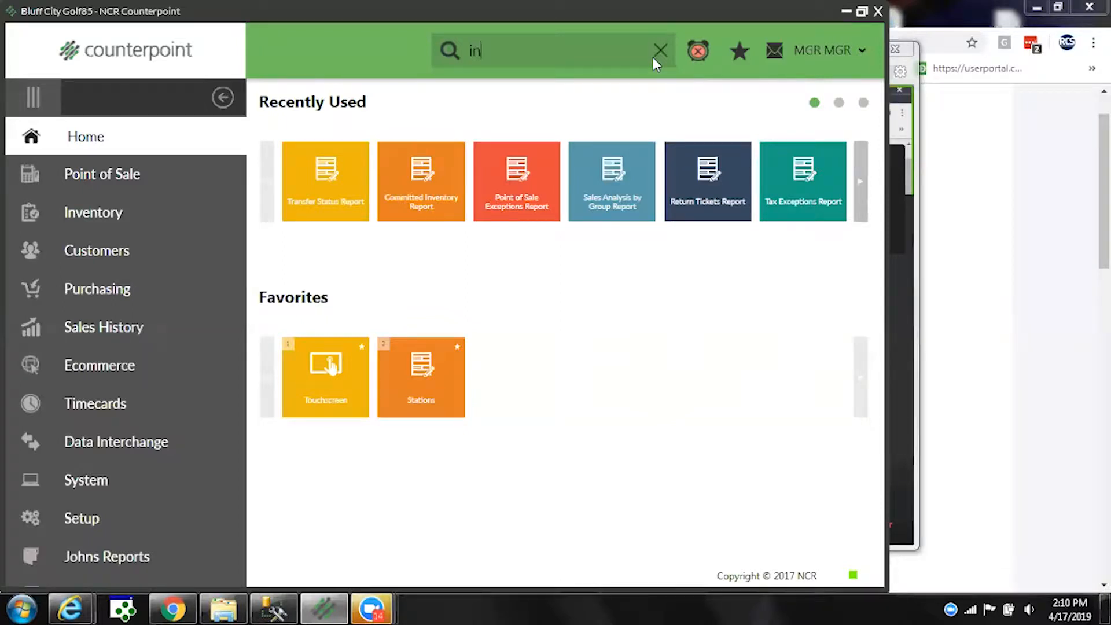
pyautogui.write('vent stat')
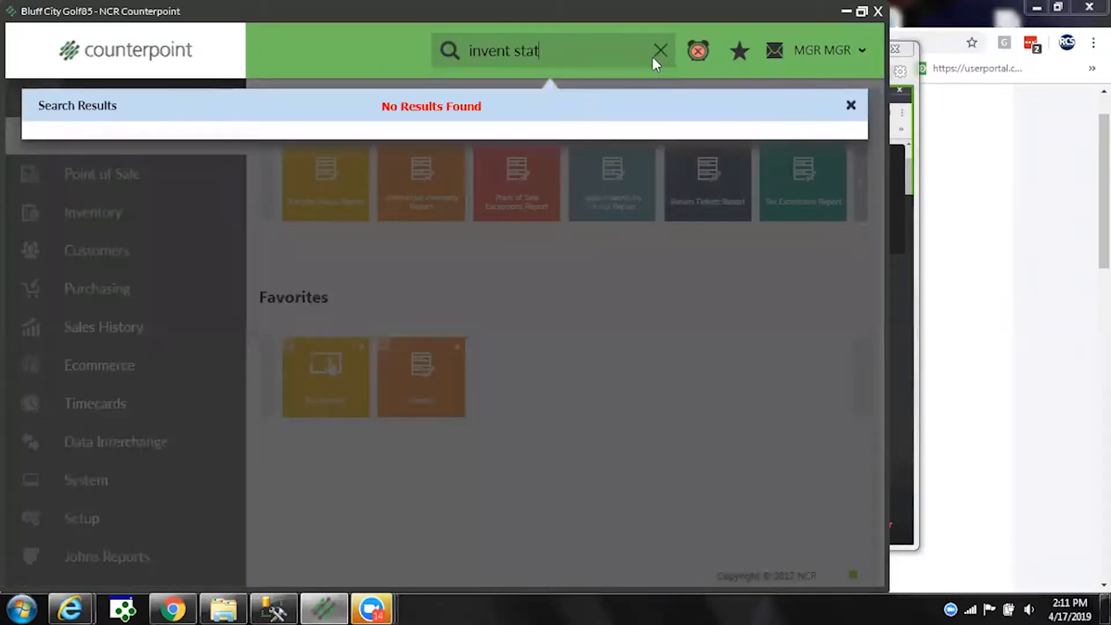
pyautogui.press('BackSpace')
pyautogui.press('BackSpace')
pyautogui.press('BackSpace')
pyautogui.press('BackSpace')
pyautogui.press('BackSpace')
pyautogui.press('BackSpace')
pyautogui.press('BackSpace')
pyautogui.press('BackSpace')
pyautogui.press('BackSpace')
pyautogui.press('BackSpace')
pyautogui.press('BackSpace')
# Search for "status" and open the Inventory Status Report
pyautogui.write('status')
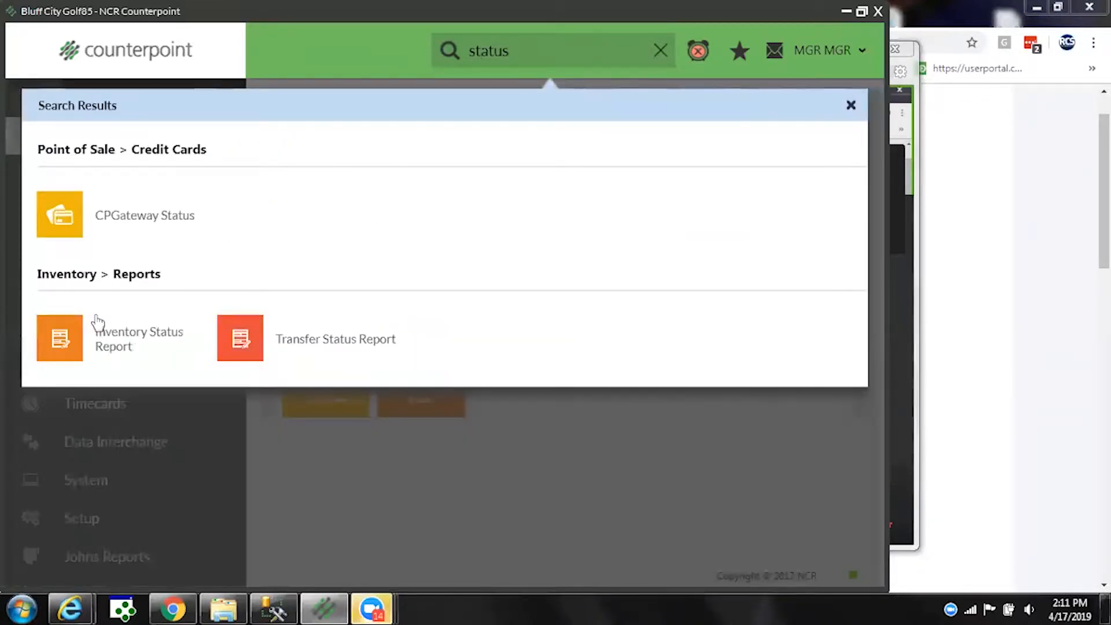
pyautogui.click(61, 351)
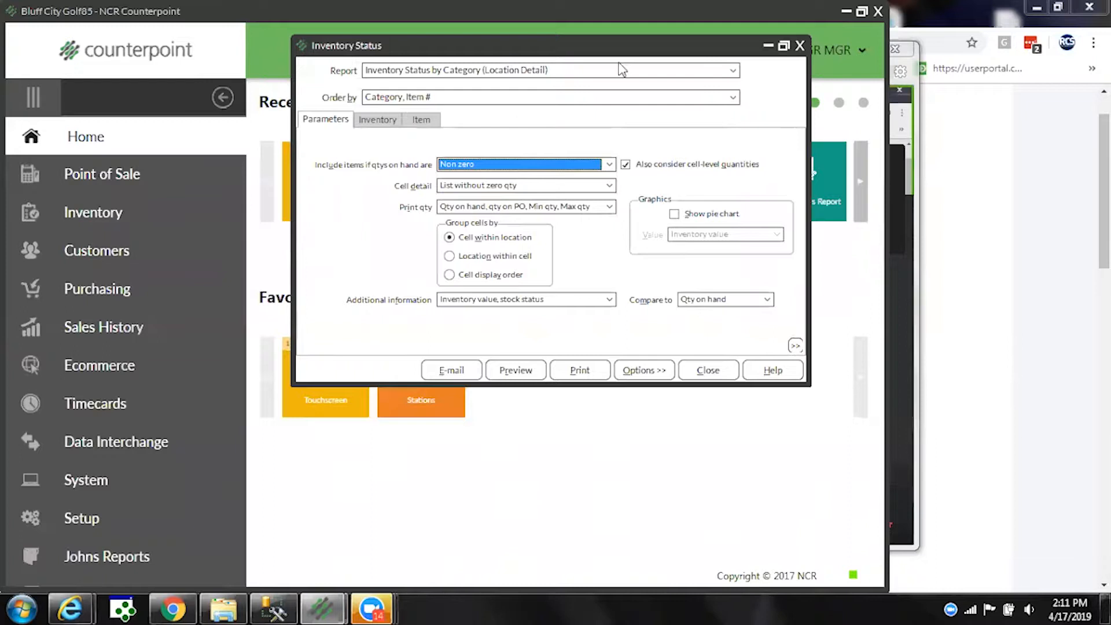
# Select the Inventory Status by Category (Location Detail) report and keep the on-hand quantity filter at Non zero
pyautogui.click(705, 70)
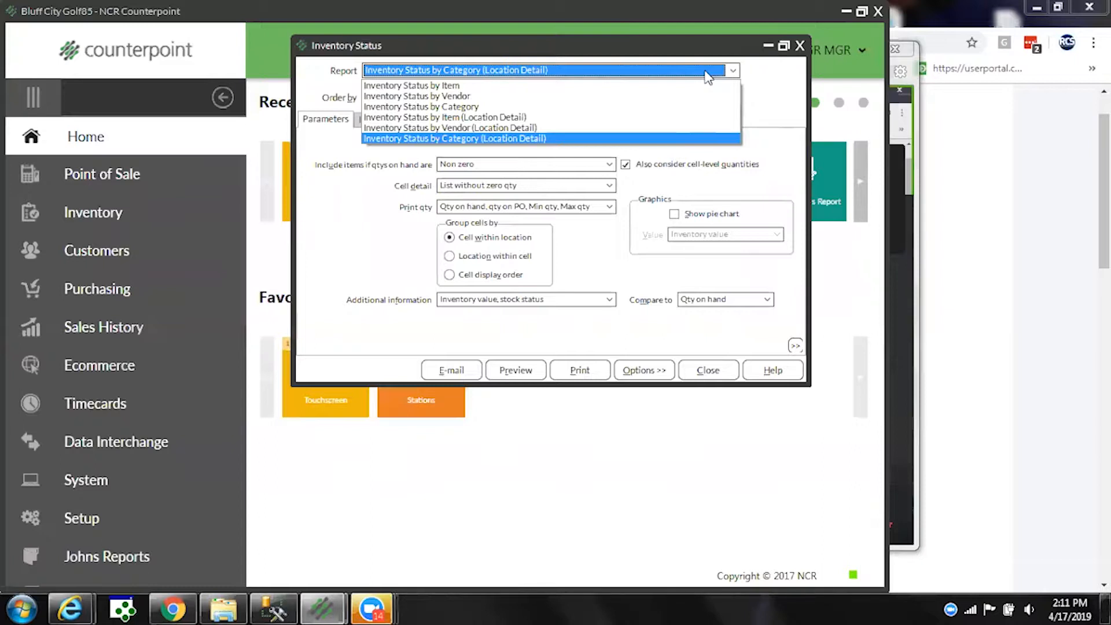
pyautogui.click(541, 139)
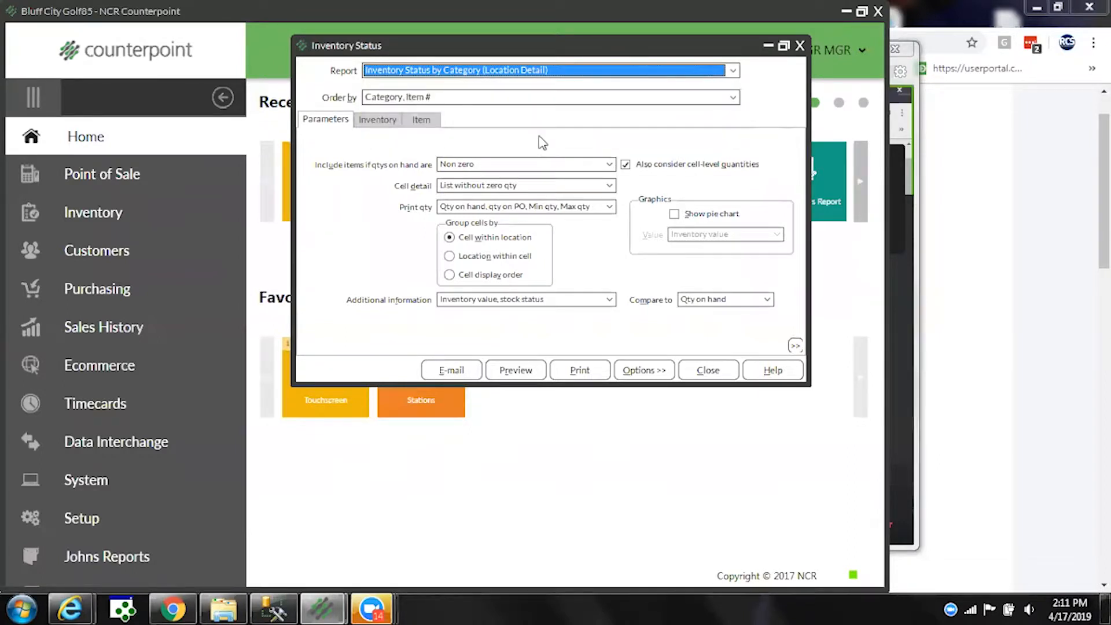
pyautogui.click(609, 166)
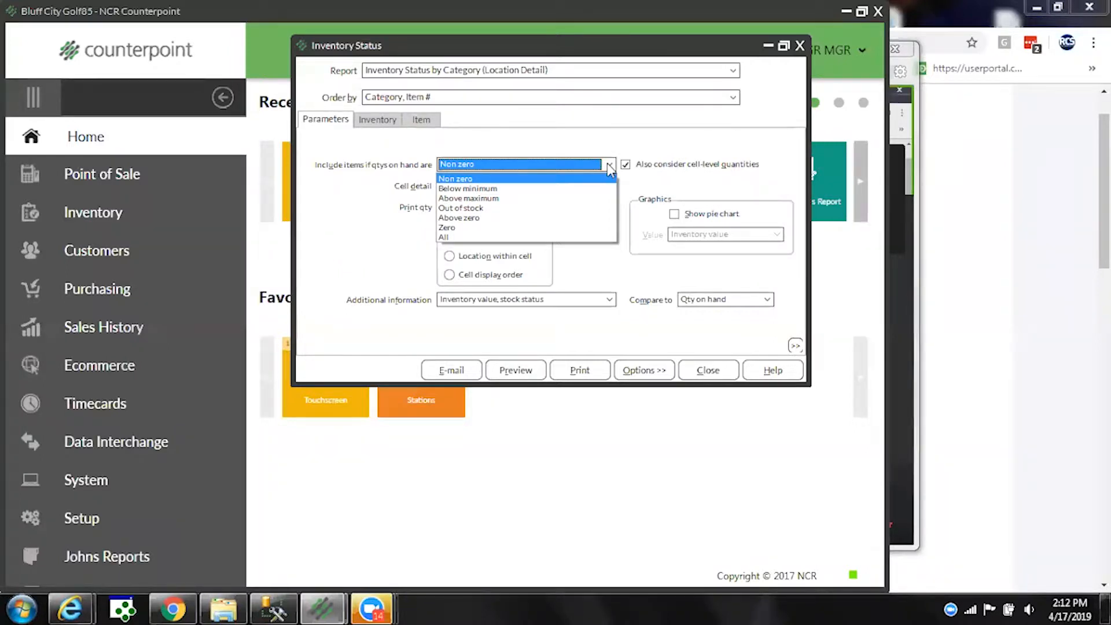
pyautogui.click(610, 168)
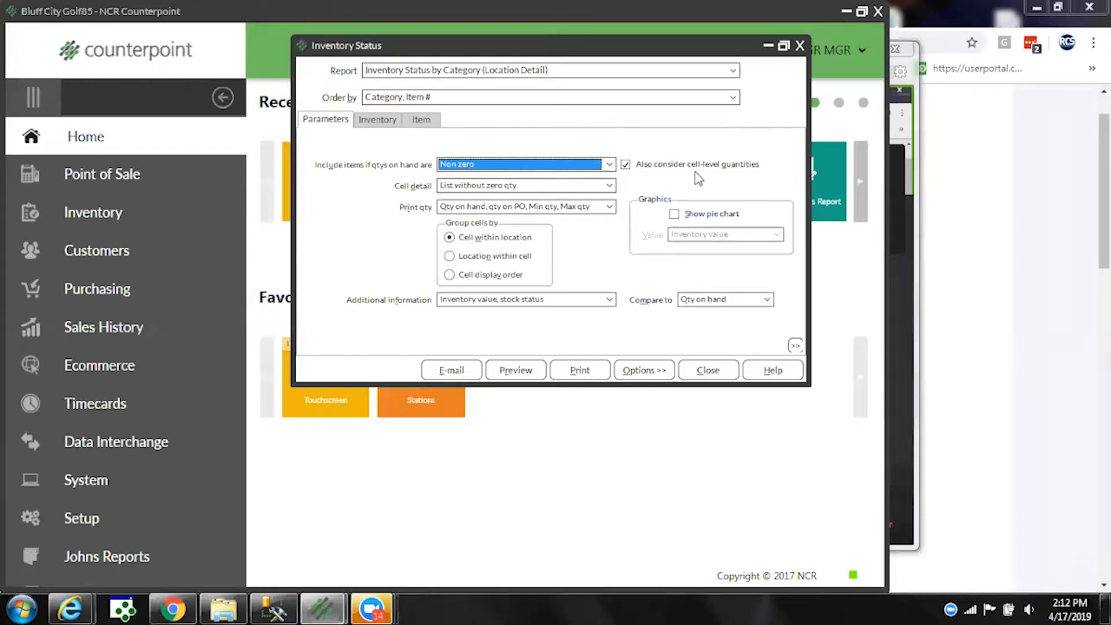
# Set the cell detail to List without zero qty and the additional information to Inventory value, stock status
pyautogui.click(609, 186)
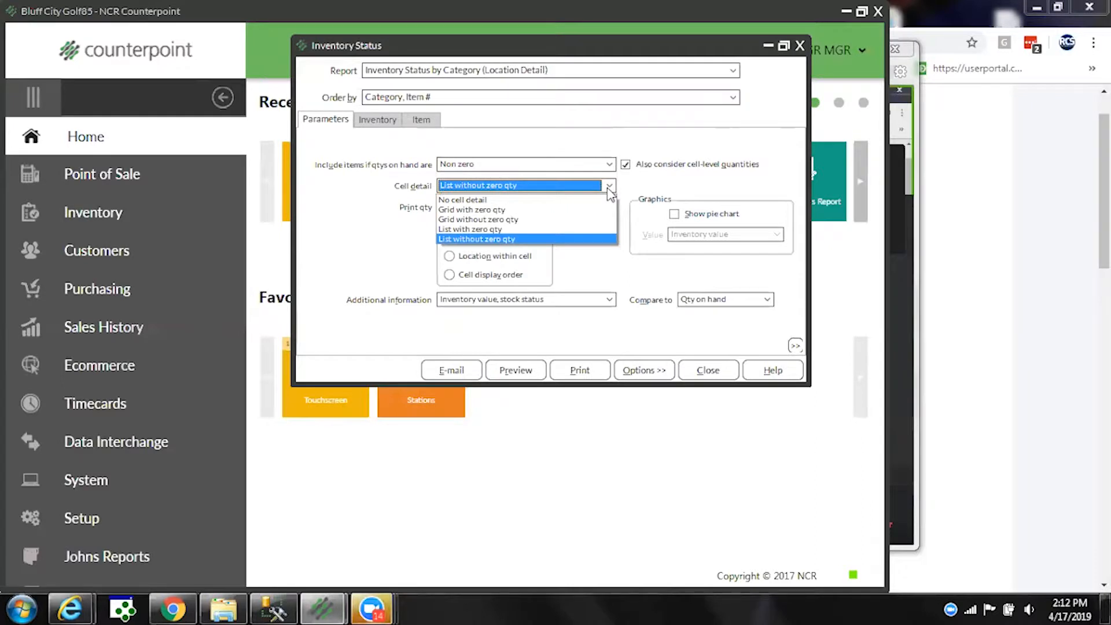
pyautogui.click(509, 240)
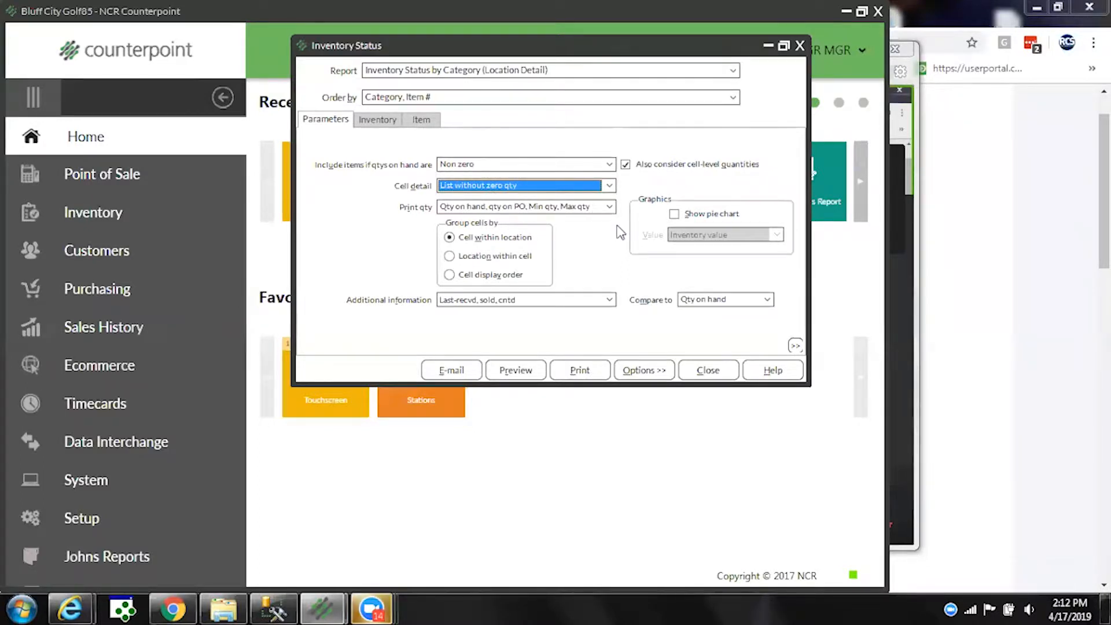
pyautogui.click(609, 303)
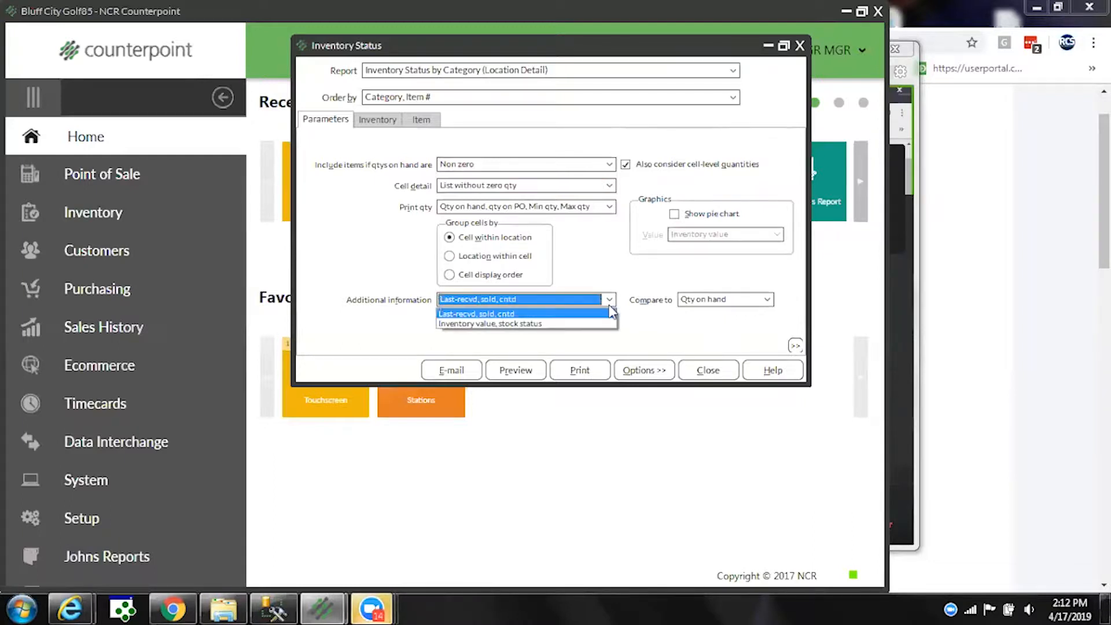
pyautogui.click(533, 326)
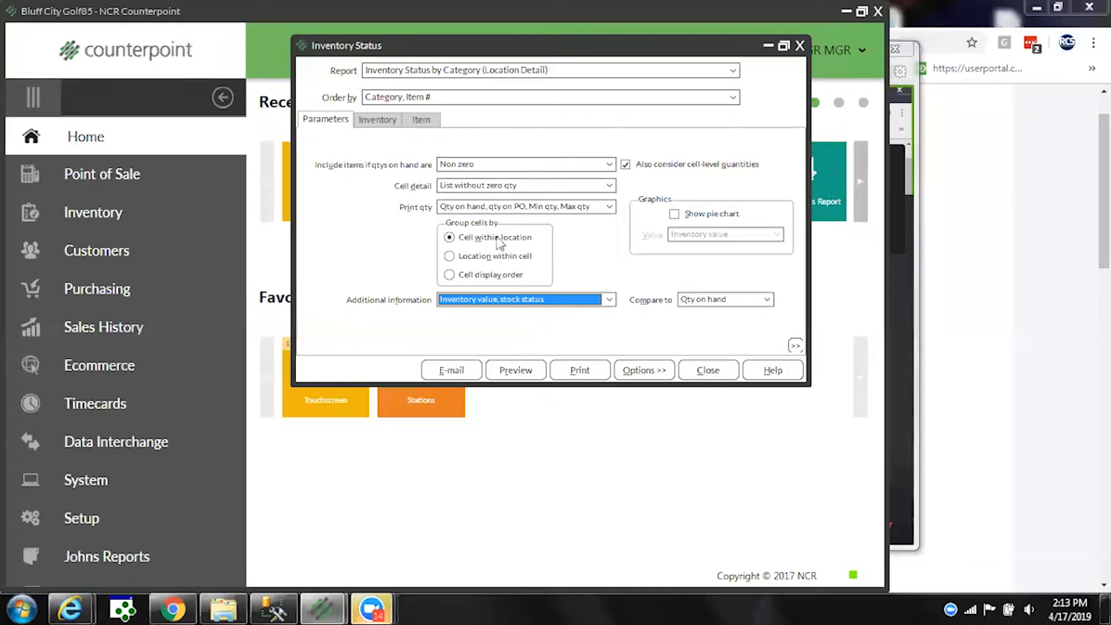
# Preview the inventory status for quantities on hand less than 0 and examine its item lines by category and location
pyautogui.click(390, 120)
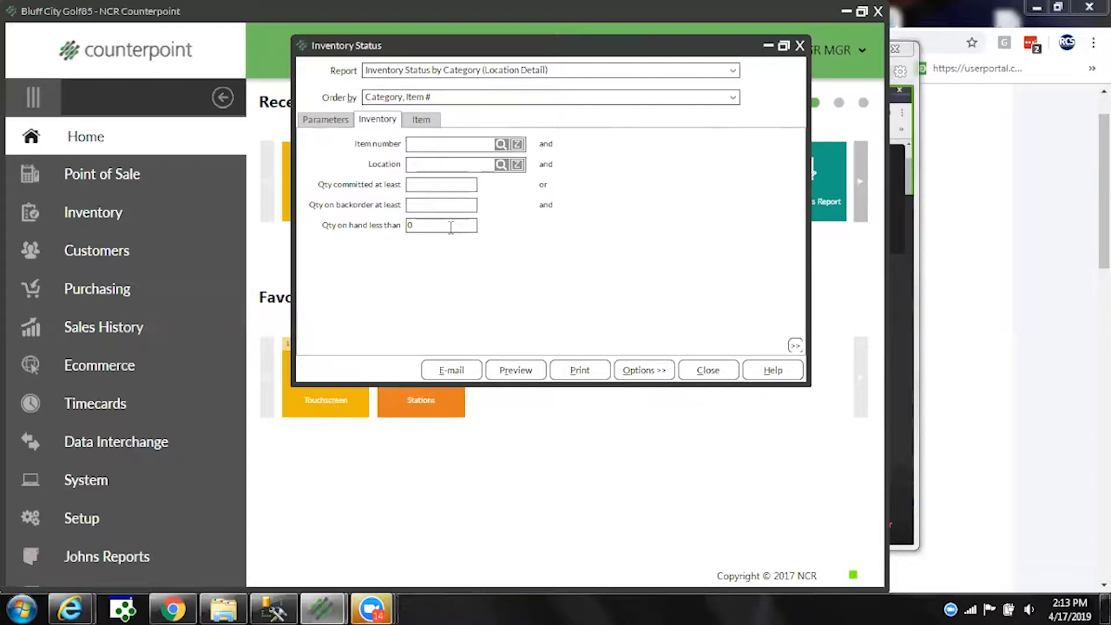
pyautogui.click(509, 371)
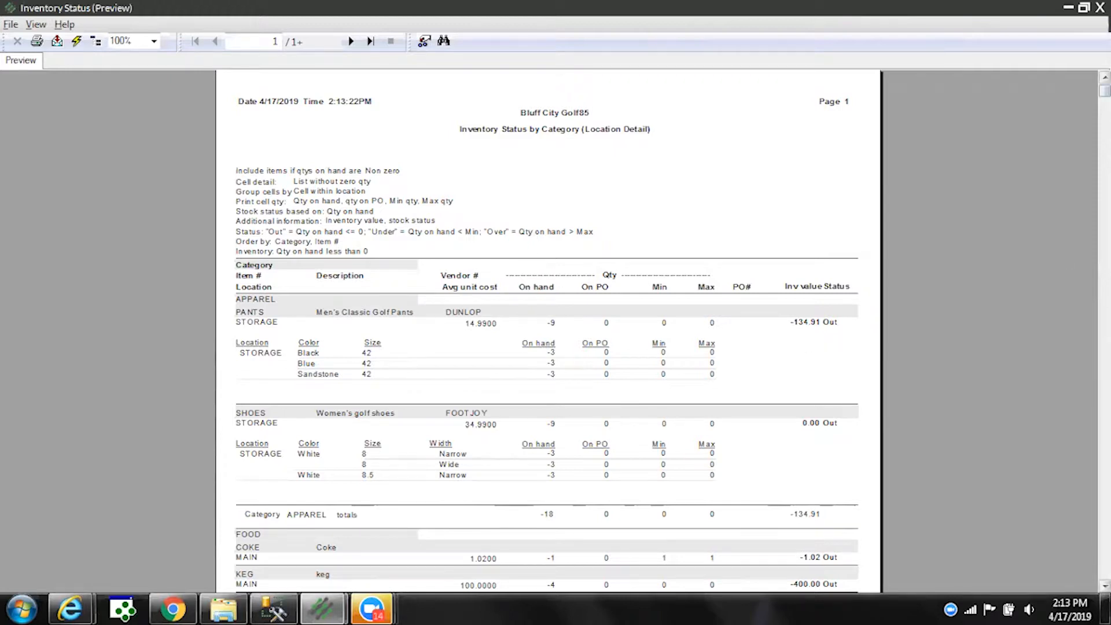
pyautogui.scroll(-1, 549, 336)
pyautogui.moveTo(1104, 149); pyautogui.dragTo(1104, 146)
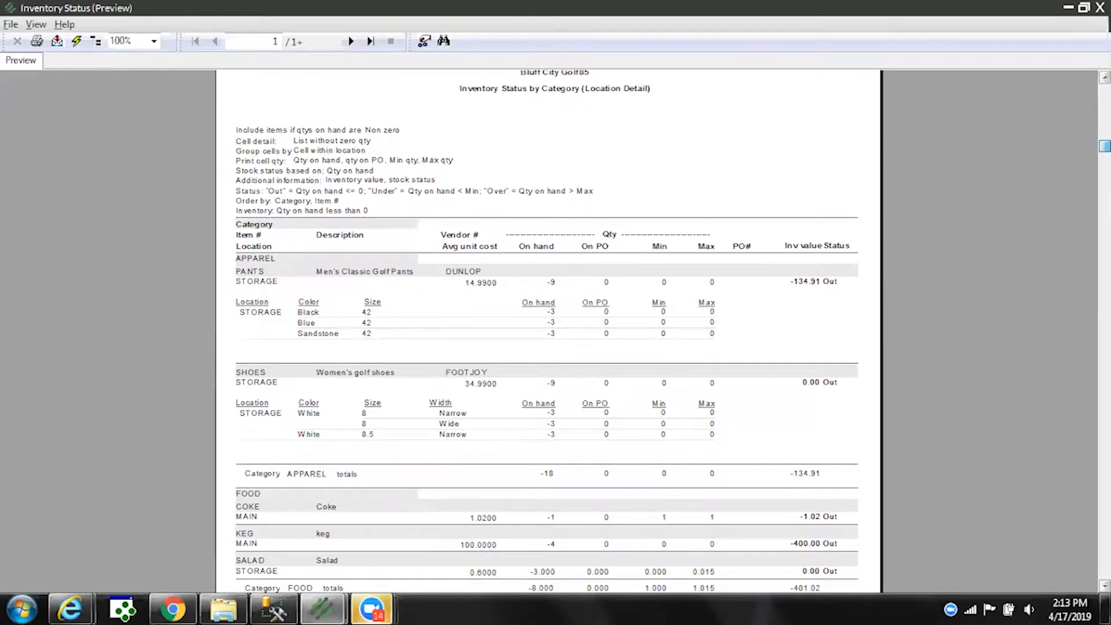
pyautogui.moveTo(1105, 146); pyautogui.dragTo(1105, 145)
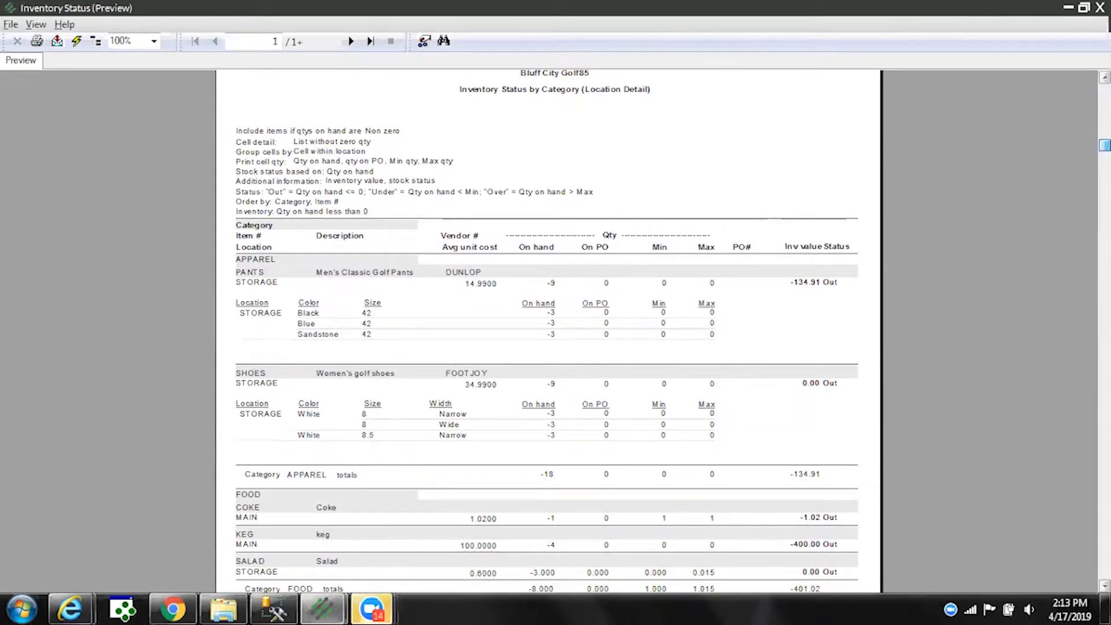
pyautogui.moveTo(1105, 145); pyautogui.dragTo(1105, 116)
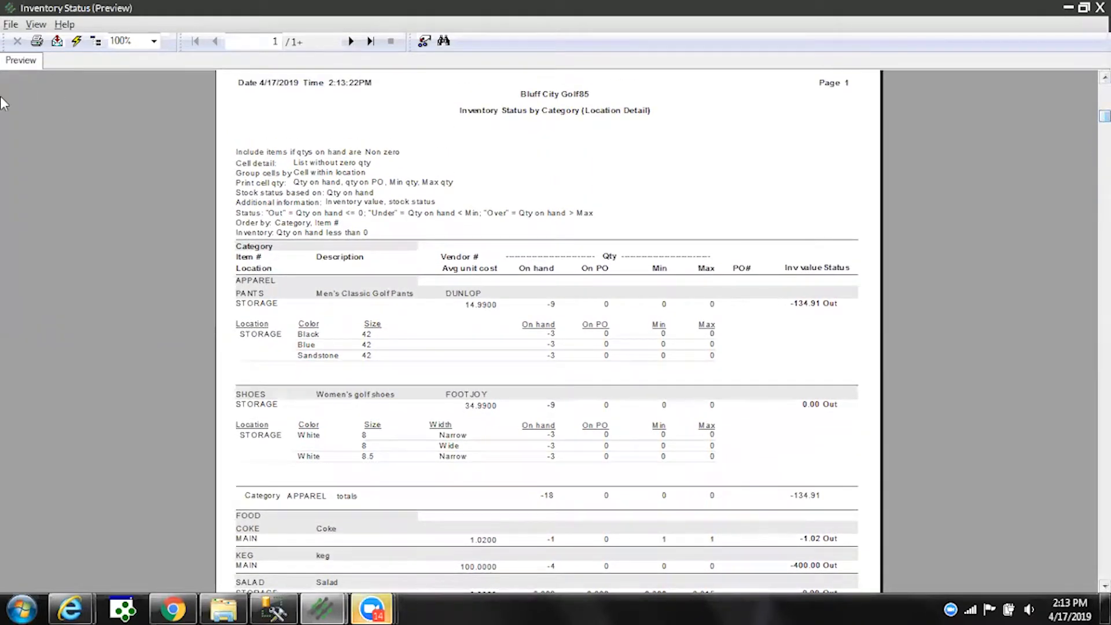
pyautogui.click(1100, 7)
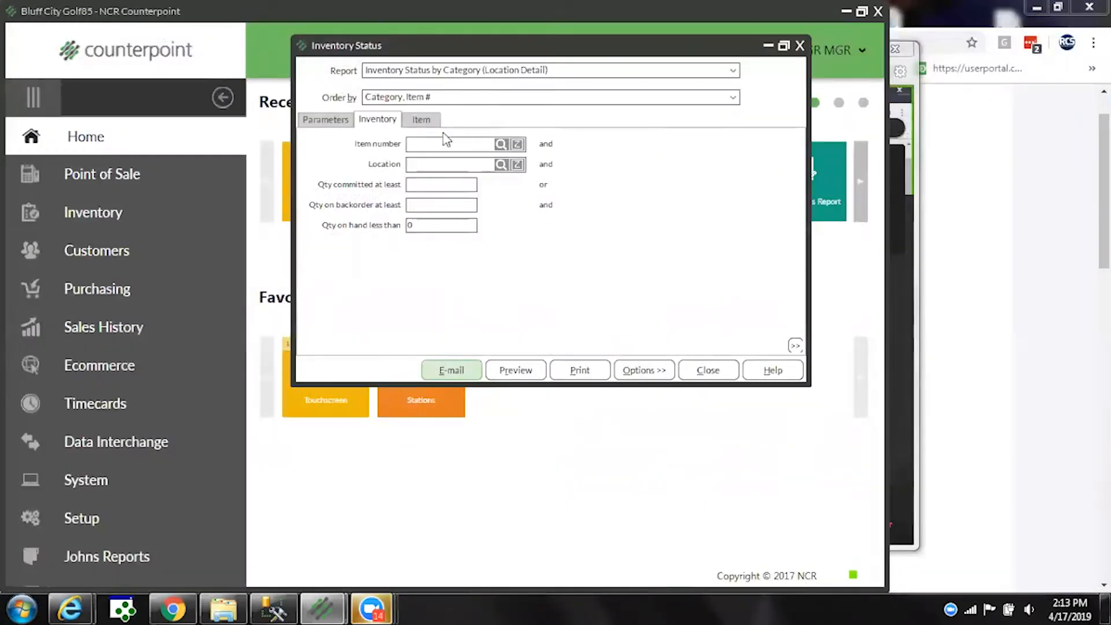
# Customize the item filter so the item category condition uses "is in", and return it to the simplified view
pyautogui.click(434, 119)
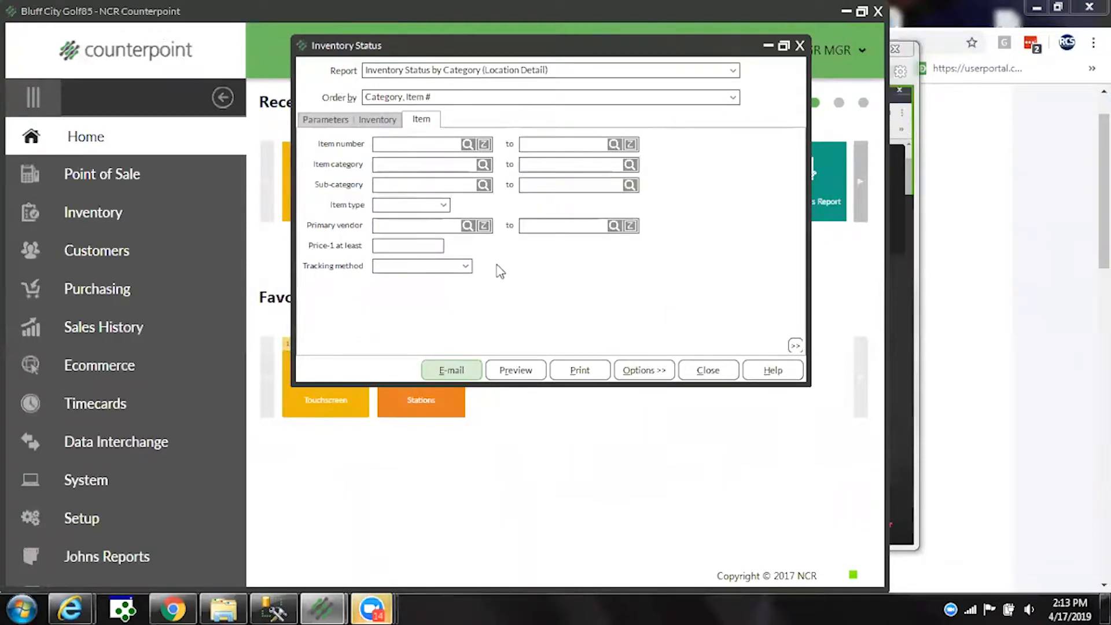
pyautogui.rightClick(691, 260)
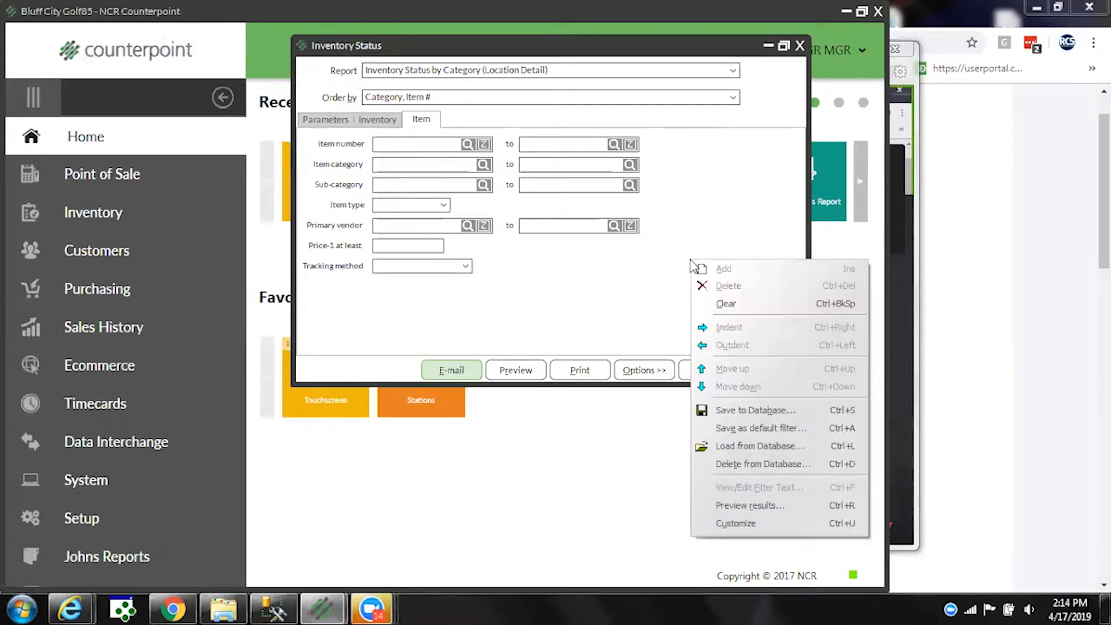
pyautogui.click(734, 524)
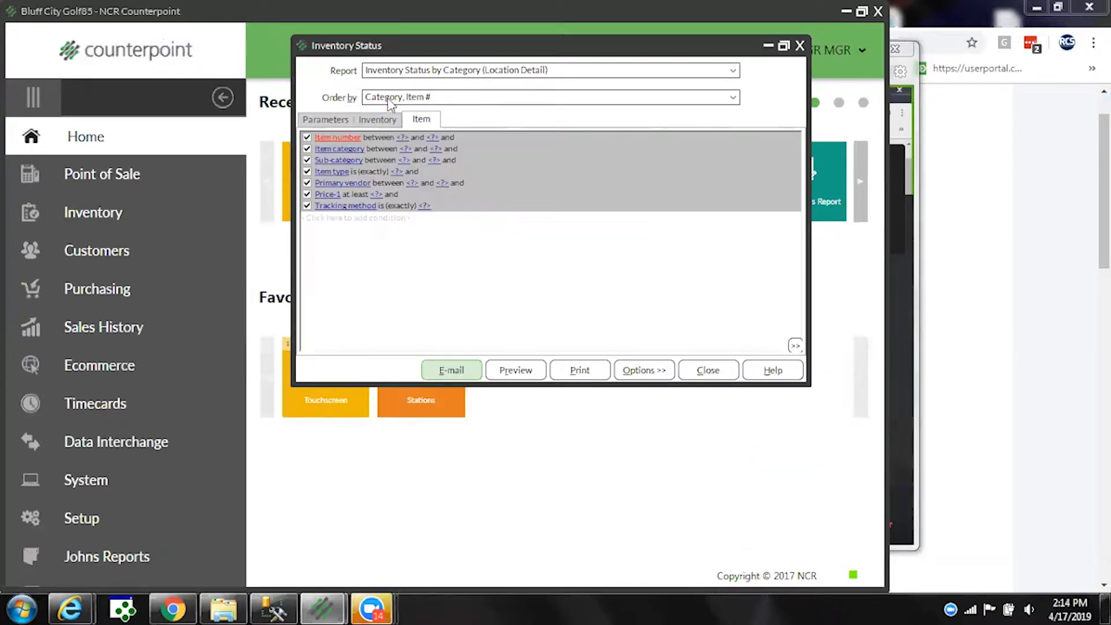
pyautogui.click(382, 149)
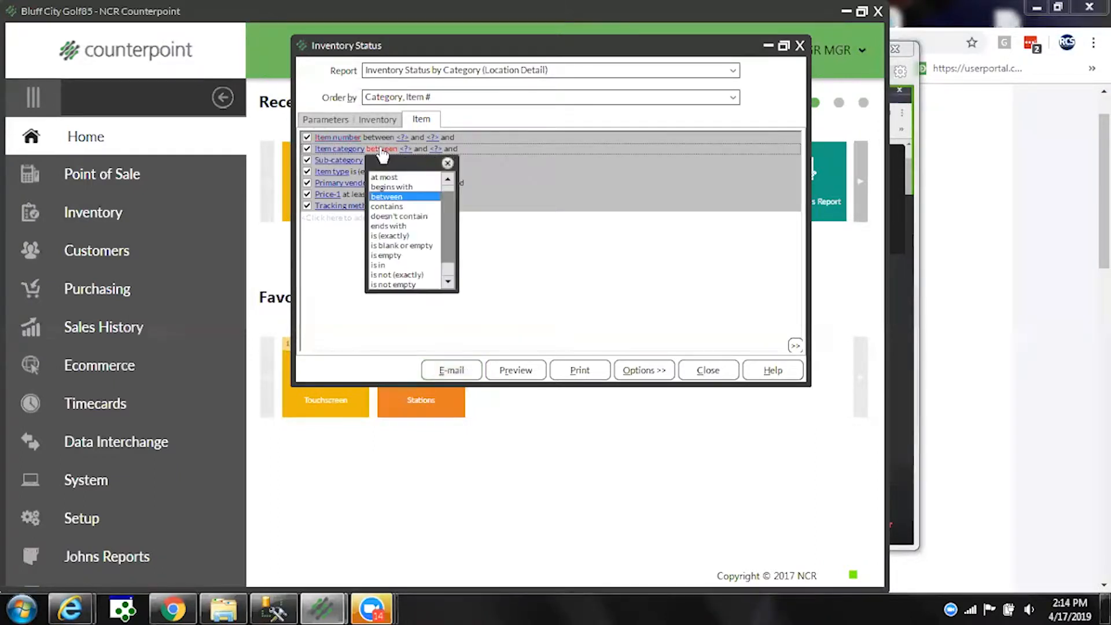
pyautogui.click(380, 265)
pyautogui.rightClick(568, 293)
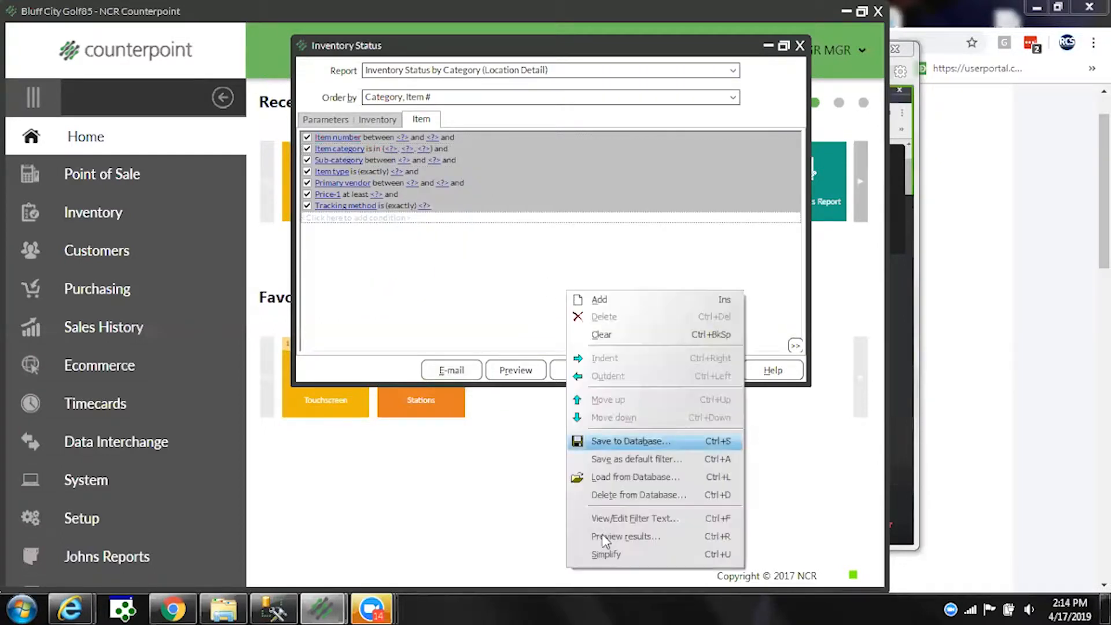
pyautogui.click(611, 553)
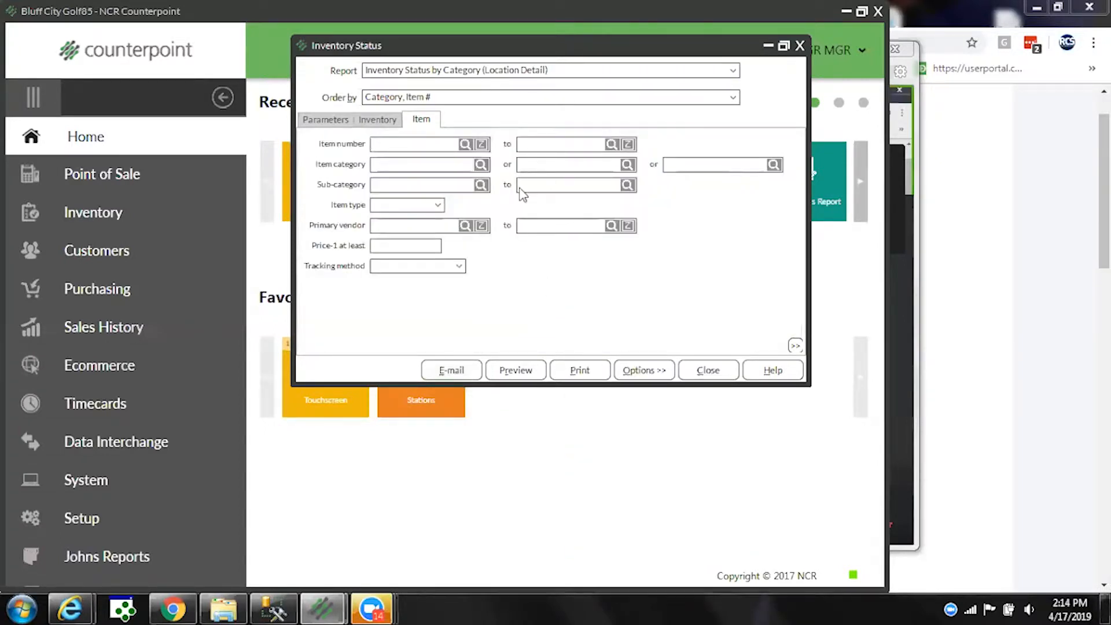
# Filter the report to the item categories APPAREL or GOLF and preview it
pyautogui.click(482, 165)
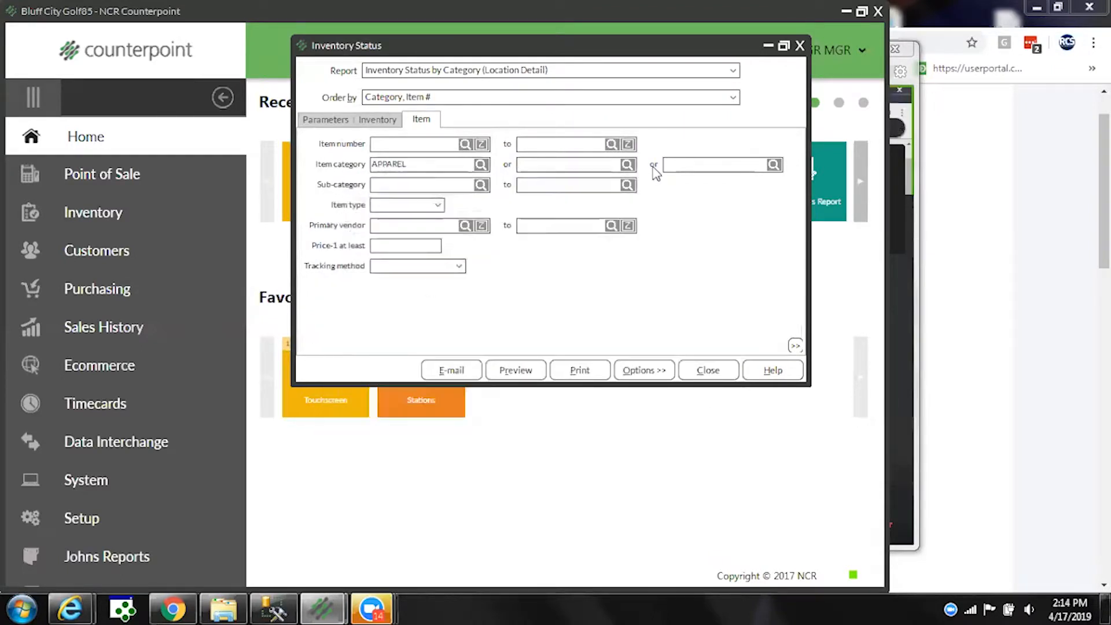
pyautogui.click(628, 165)
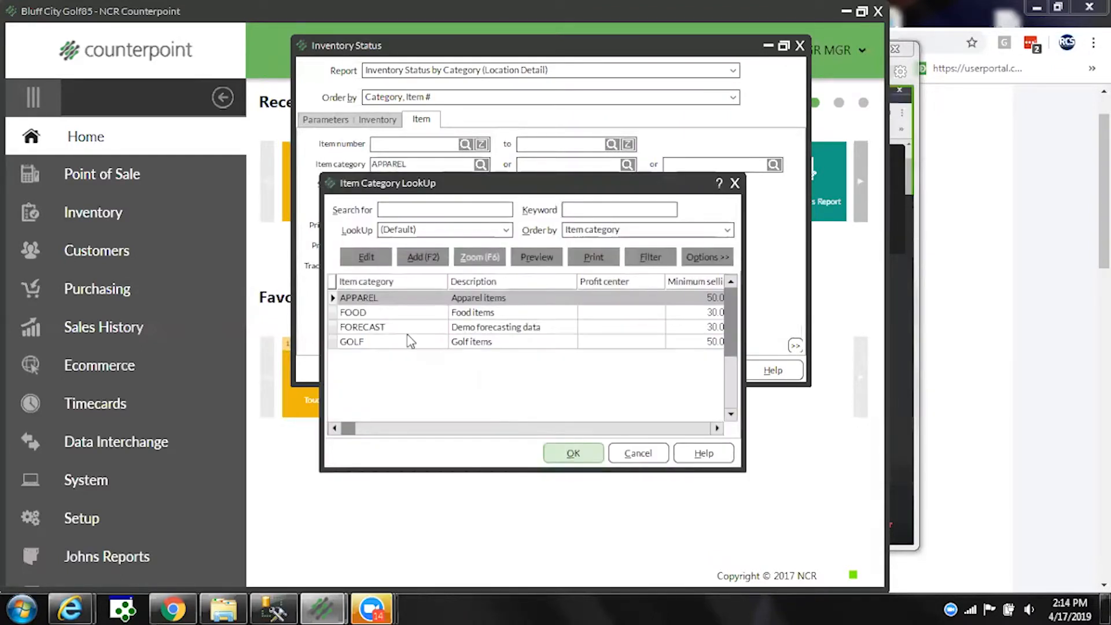
pyautogui.doubleClick(378, 342)
pyautogui.click(517, 371)
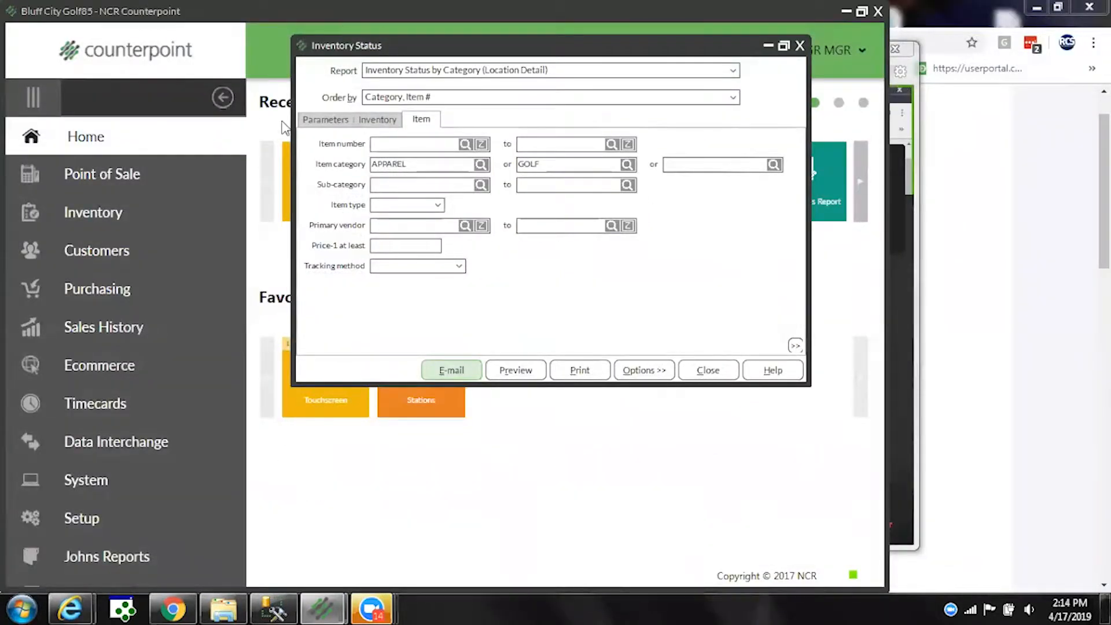
# Restrict the inventory filter to the MAIN location, then preview the report and close the preview
pyautogui.click(313, 121)
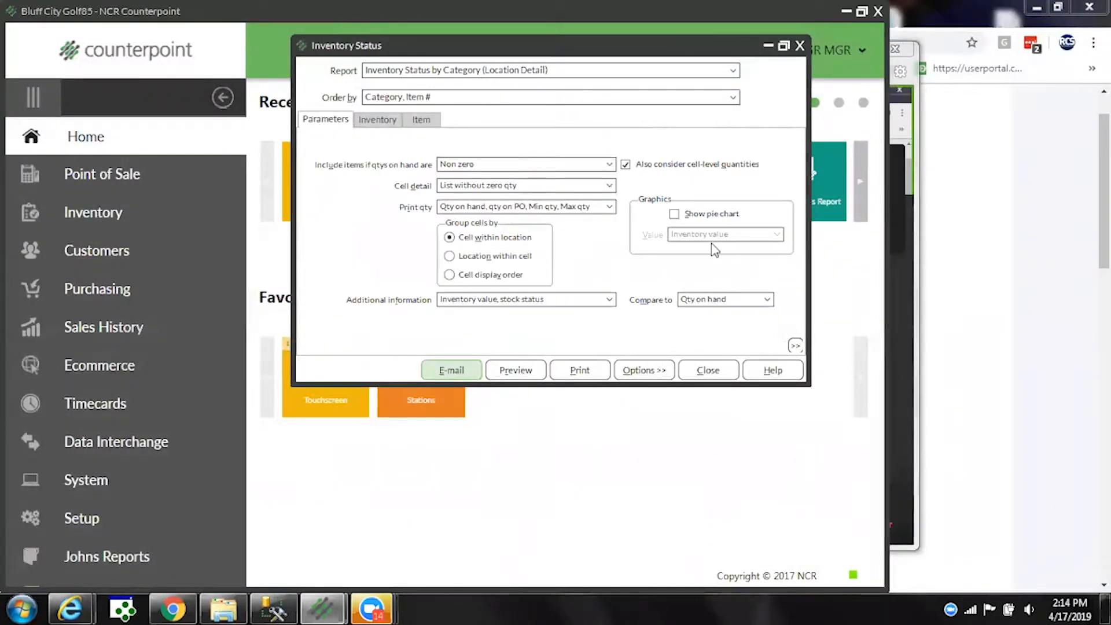
pyautogui.click(373, 123)
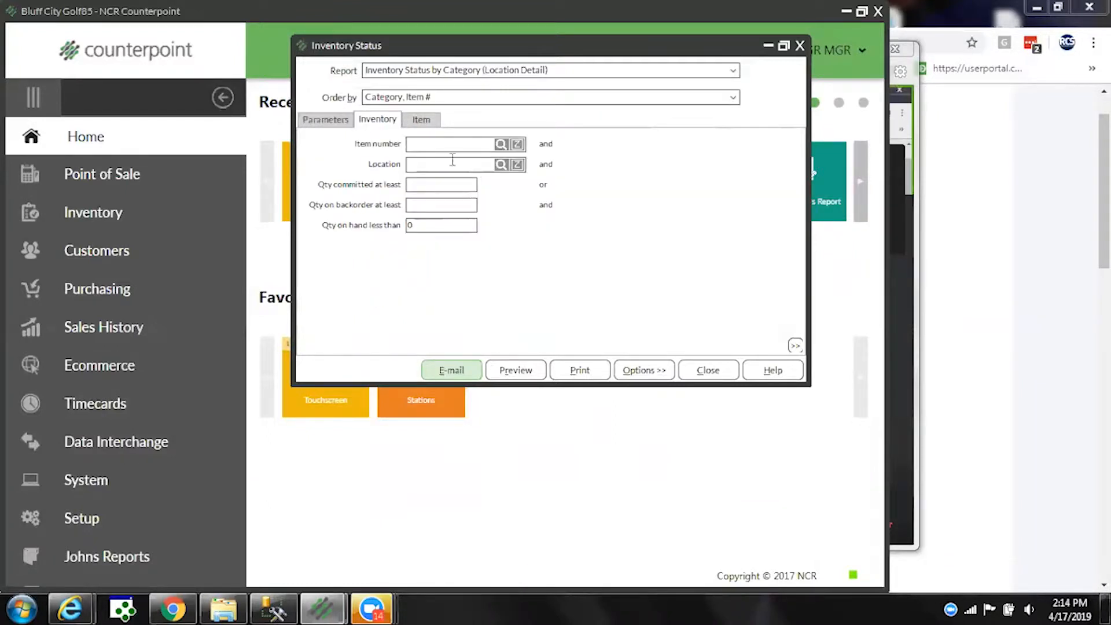
pyautogui.click(502, 165)
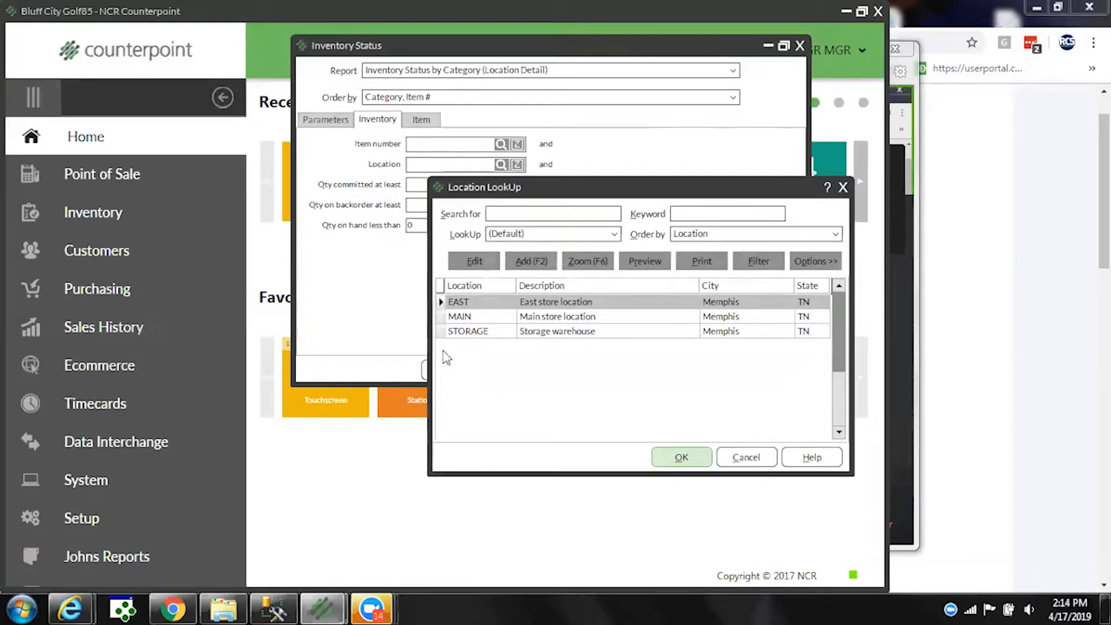
pyautogui.click(479, 318)
pyautogui.doubleClick(480, 318)
pyautogui.click(499, 372)
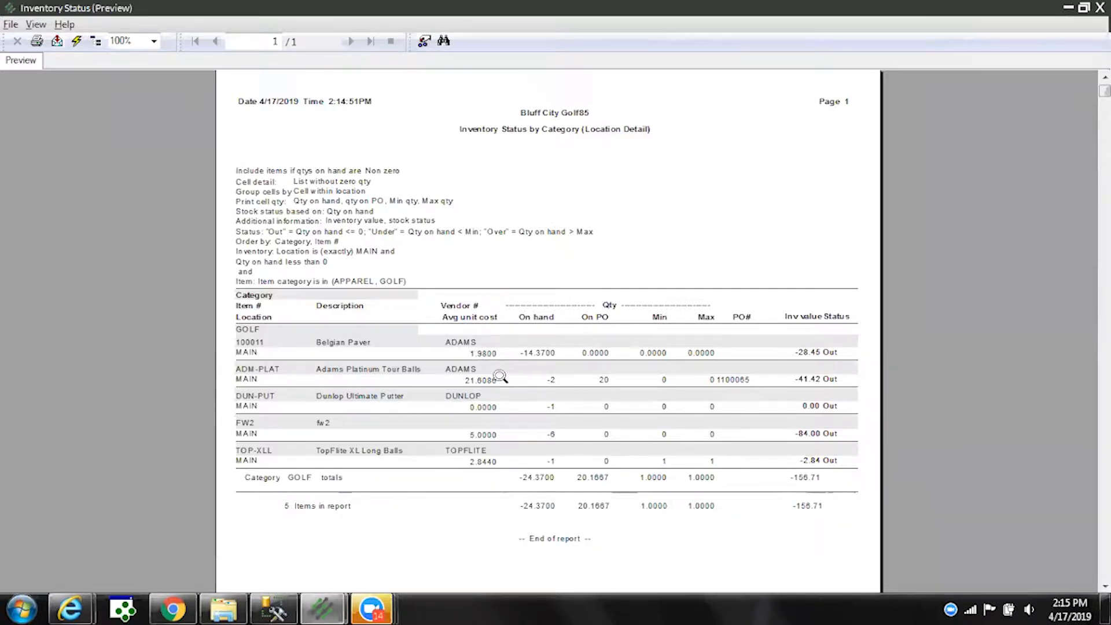
pyautogui.press('Escape')
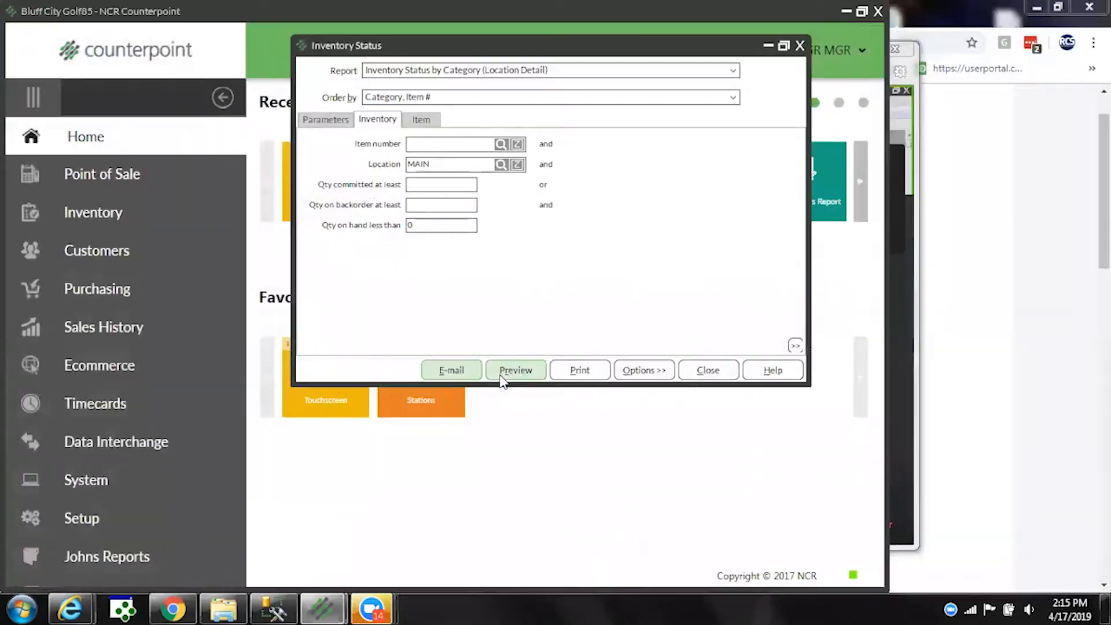
# Set the additional information to Last-recvd, sold, cntd and close the Inventory Status report
pyautogui.click(326, 121)
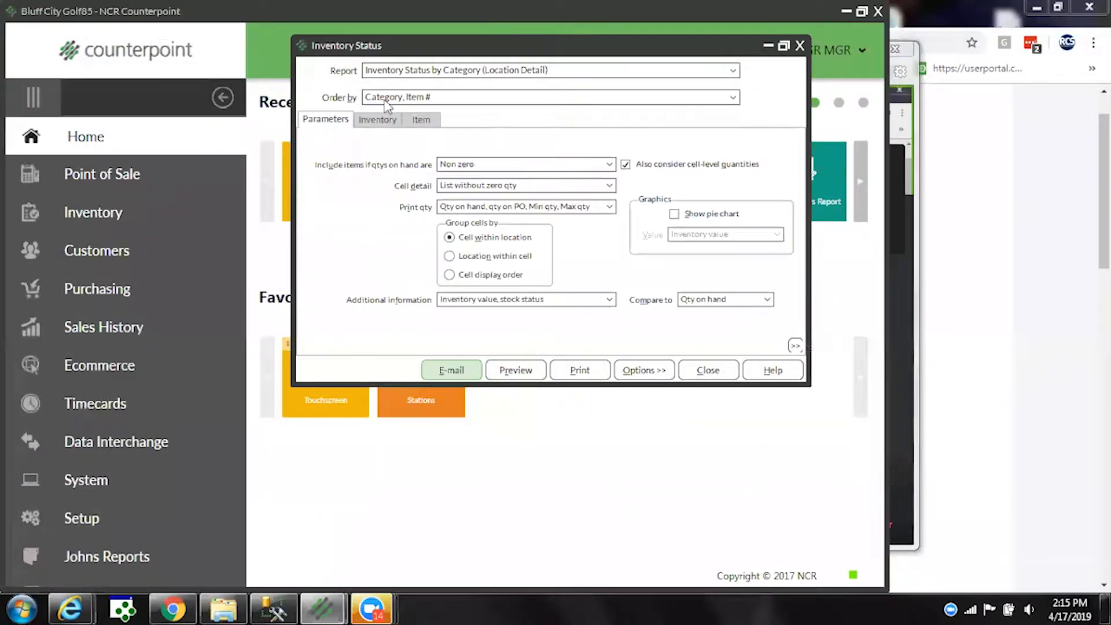
pyautogui.click(608, 297)
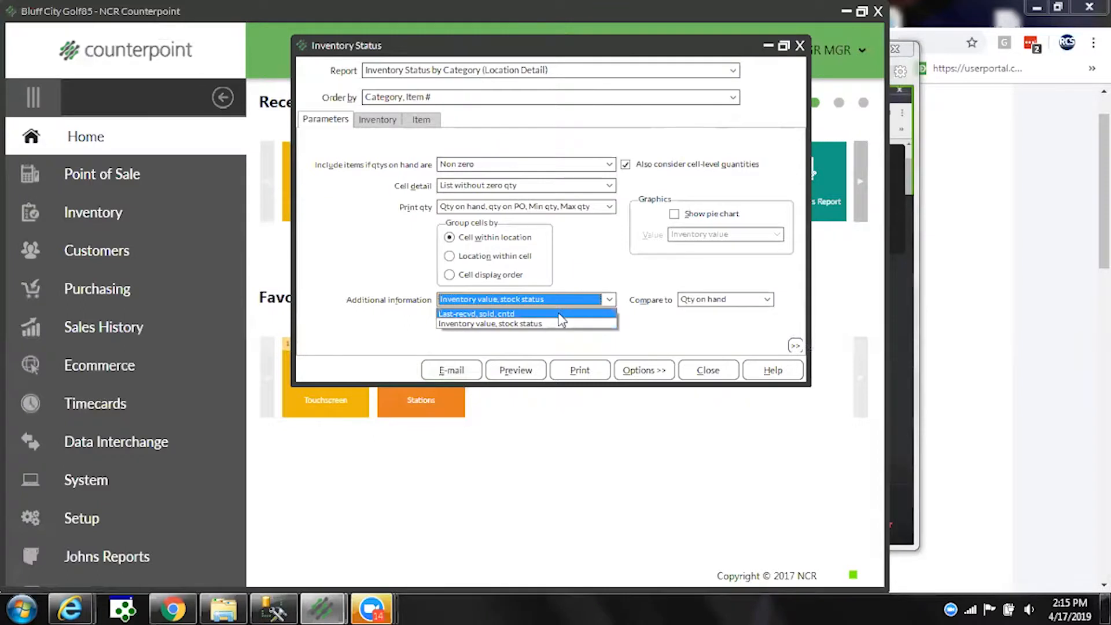
pyautogui.click(560, 314)
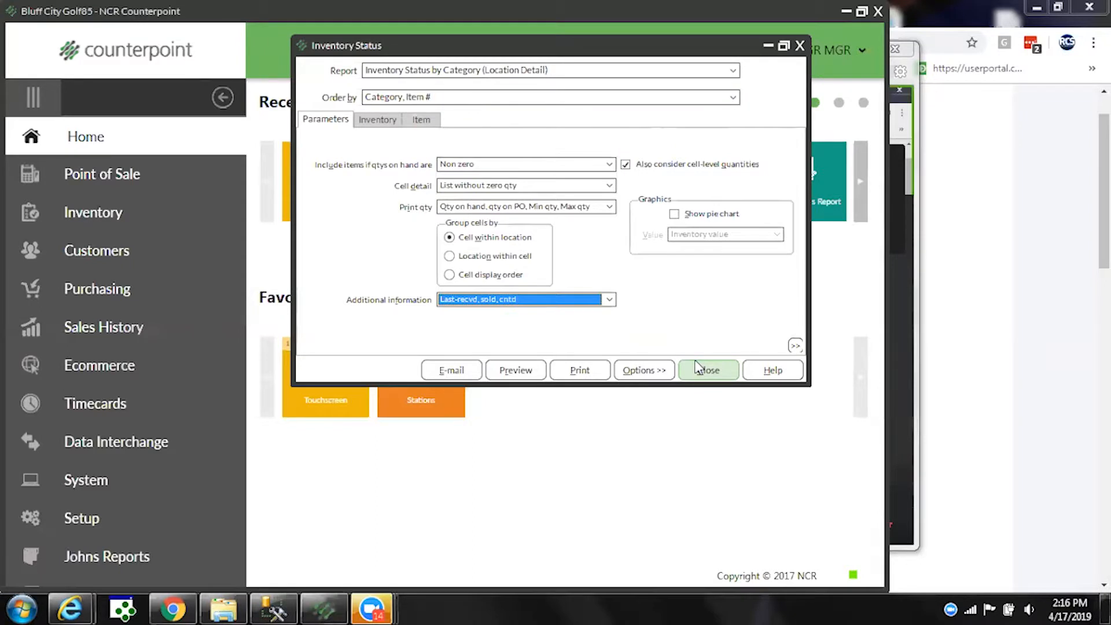
pyautogui.click(698, 368)
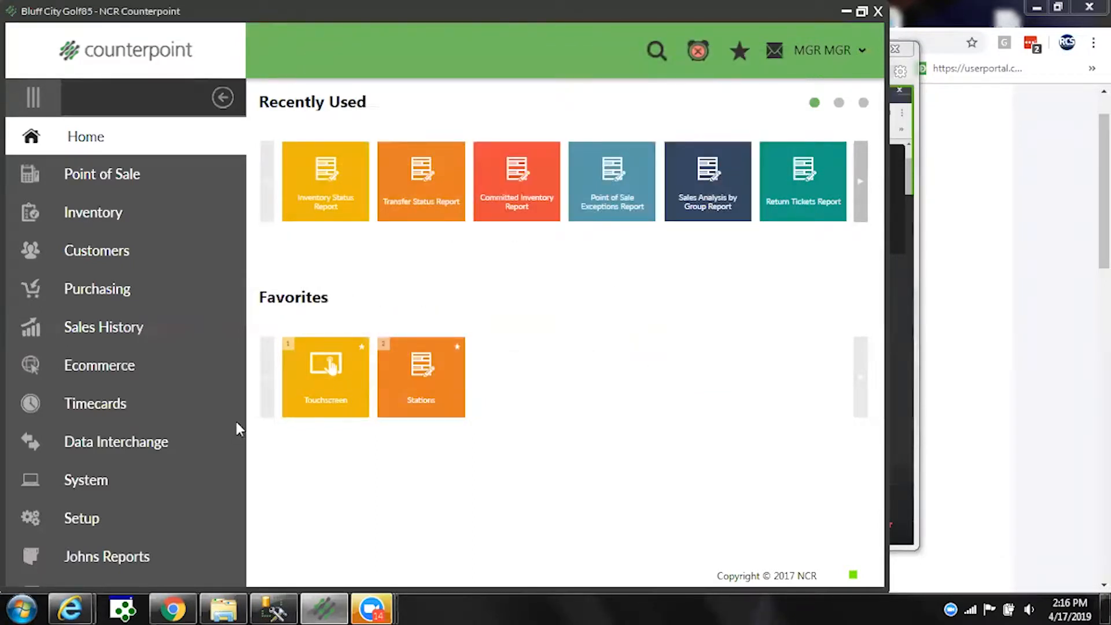
# Search for "merc" and open the Merchandise Analysis Report
pyautogui.click(657, 56)
pyautogui.write('merc')
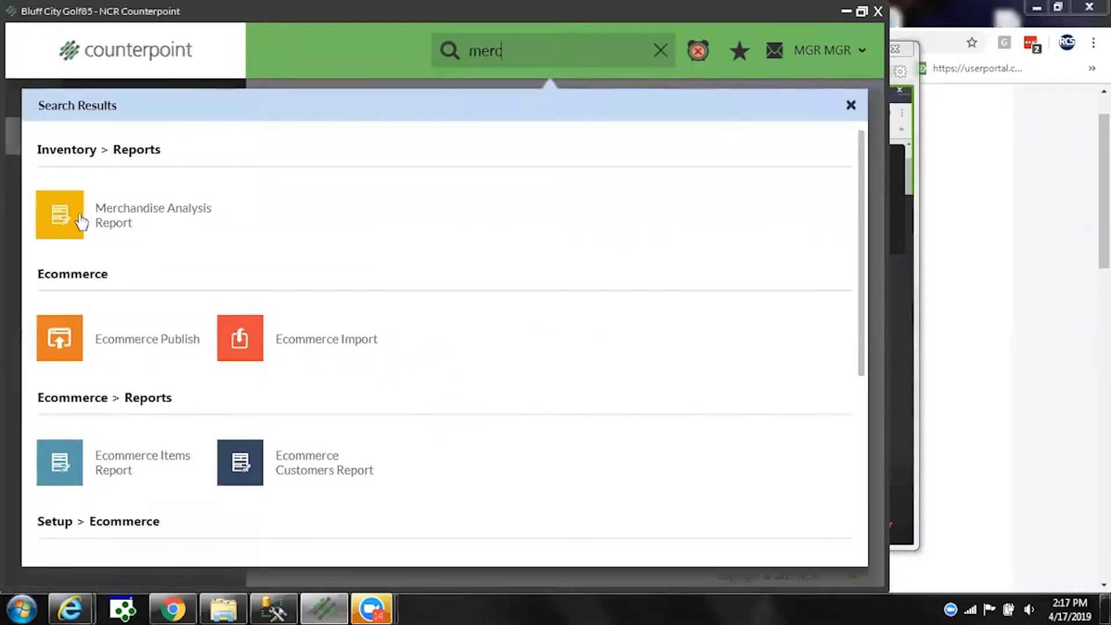
pyautogui.click(58, 211)
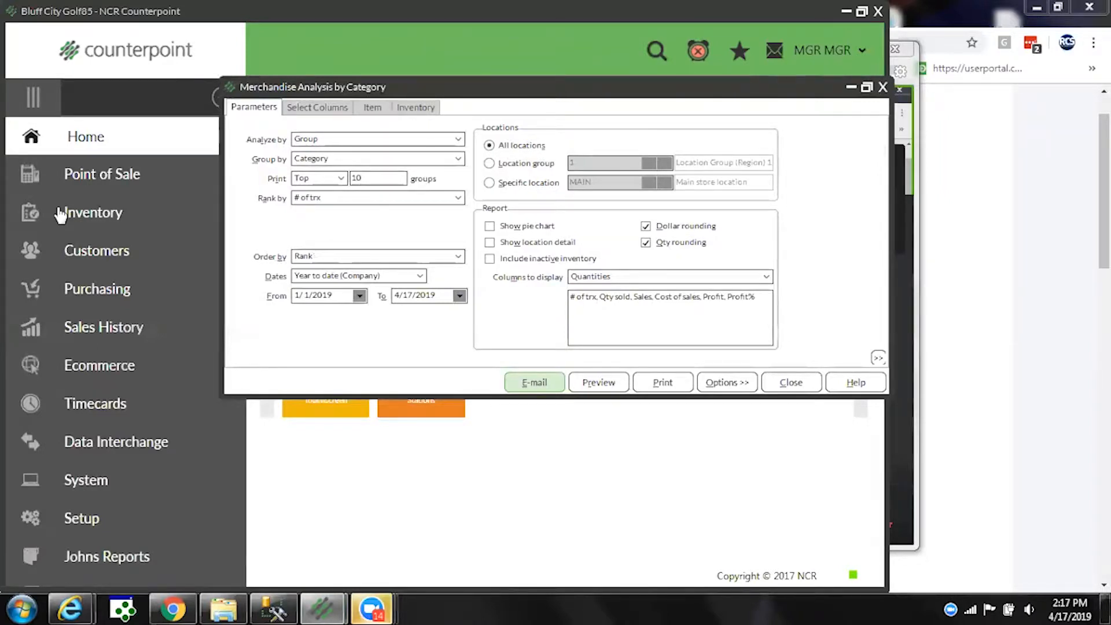
# Load the saved report parameters "adjustment history" into the Merchandise Analysis report
pyautogui.click(710, 385)
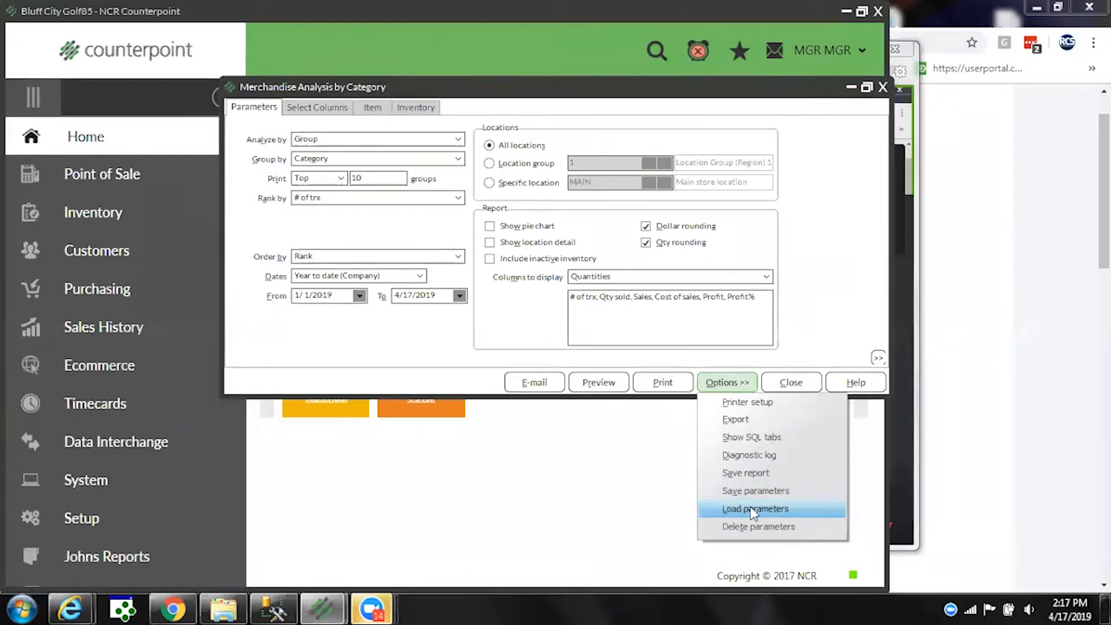
pyautogui.click(753, 510)
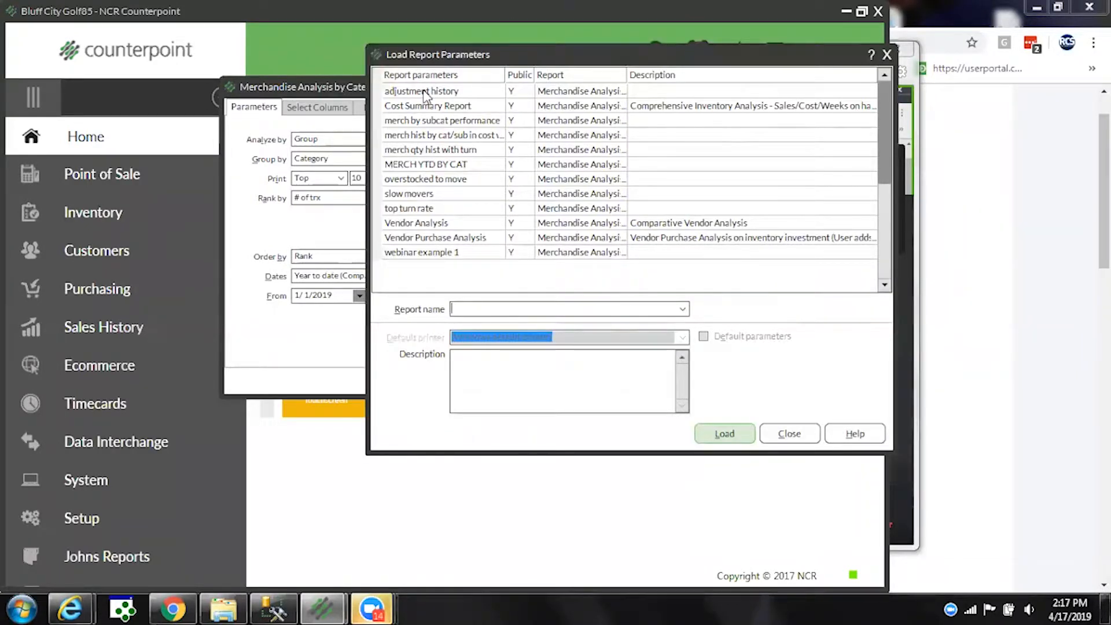
pyautogui.doubleClick(426, 91)
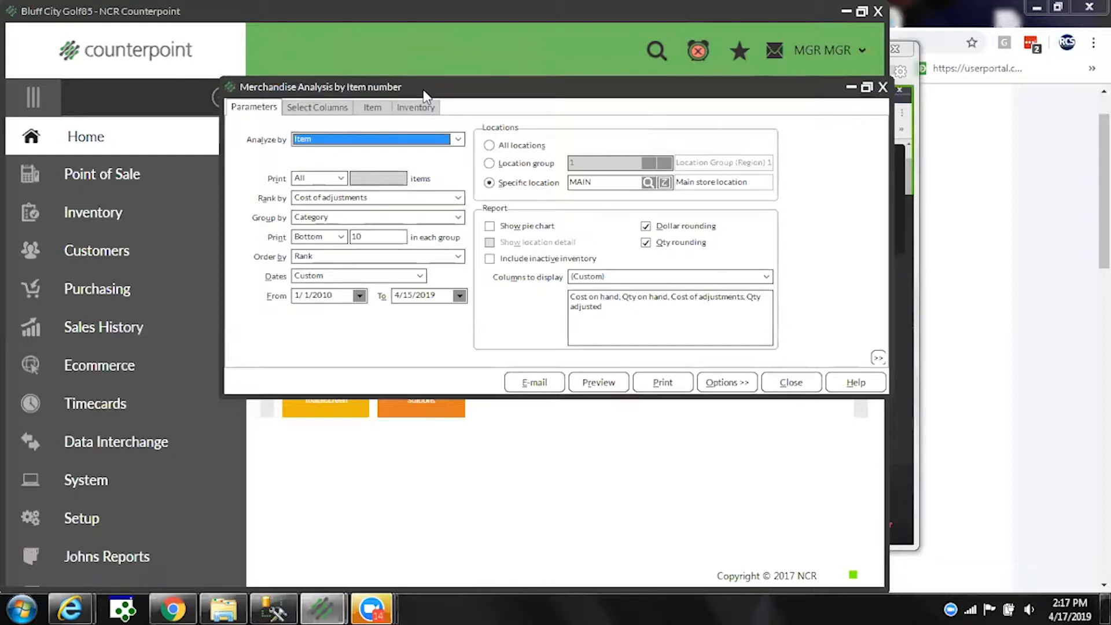
# Review the report's choices for analysis basis, items to print, grouping and the print limit in each group
pyautogui.click(458, 141)
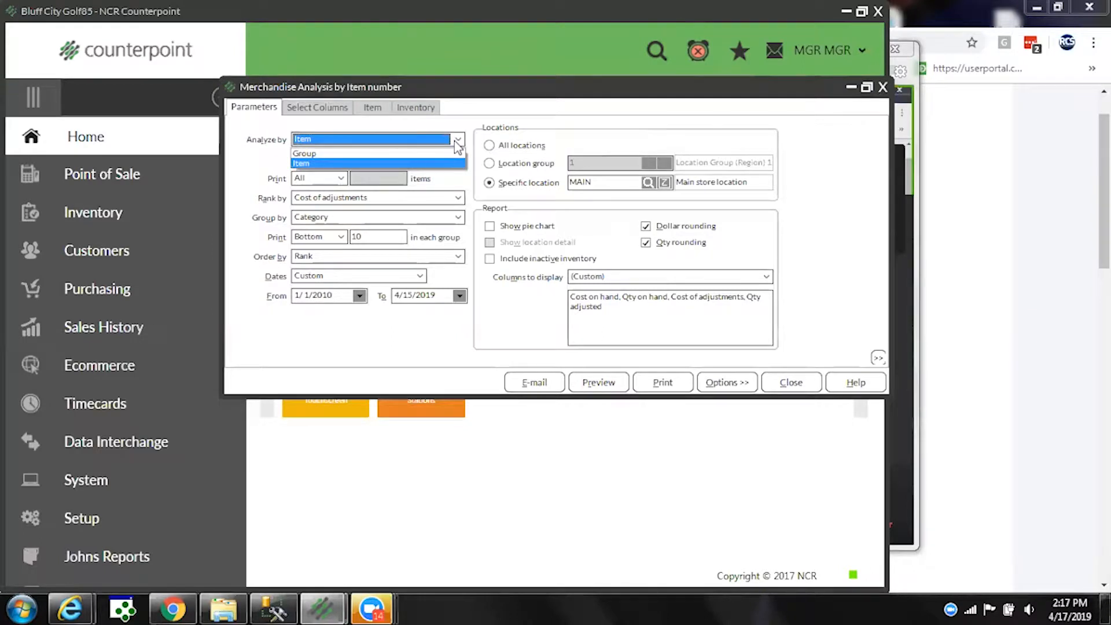
pyautogui.click(457, 144)
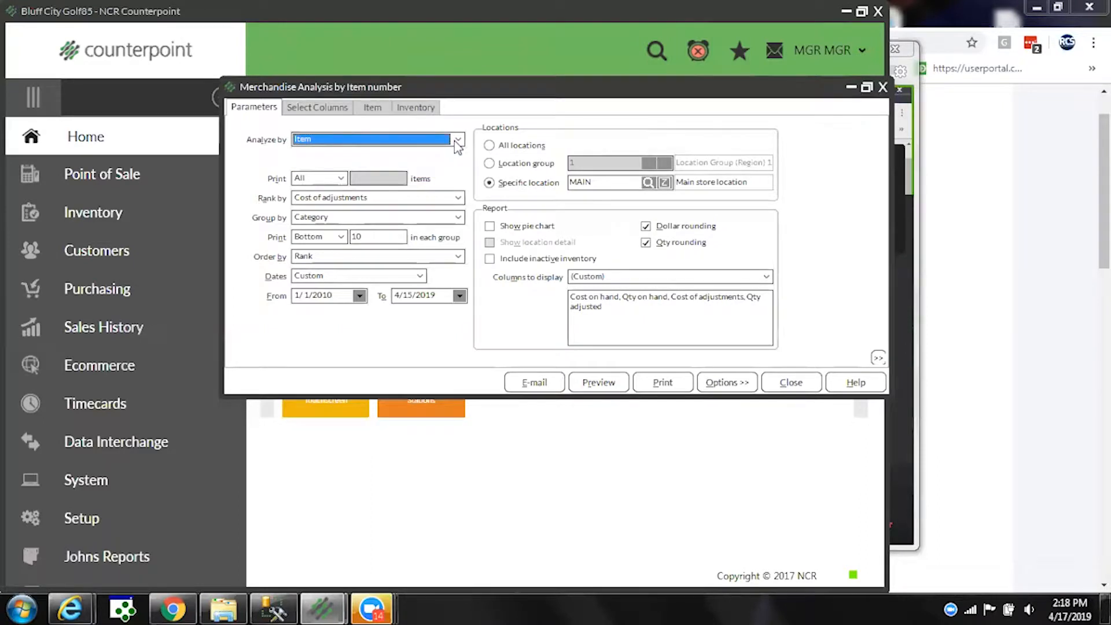
pyautogui.click(341, 179)
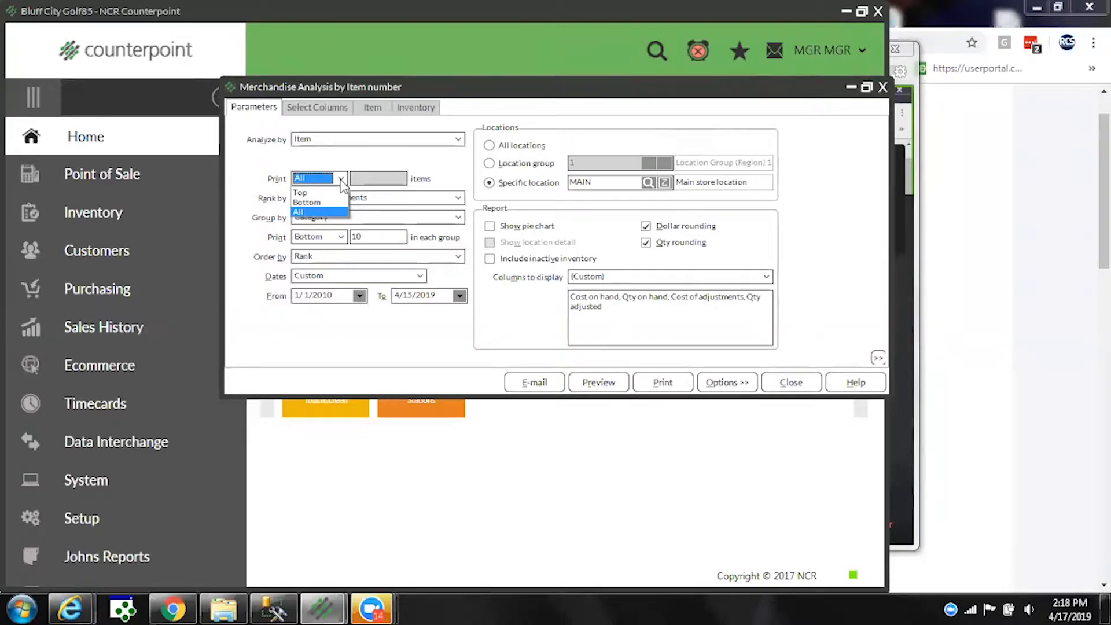
pyautogui.click(342, 182)
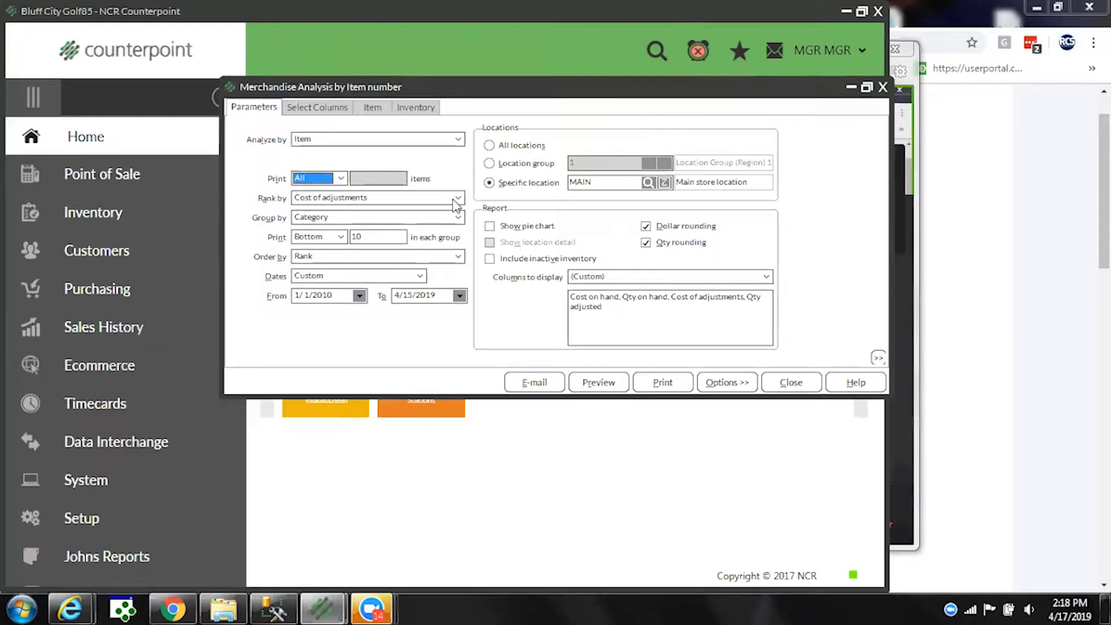
pyautogui.click(338, 217)
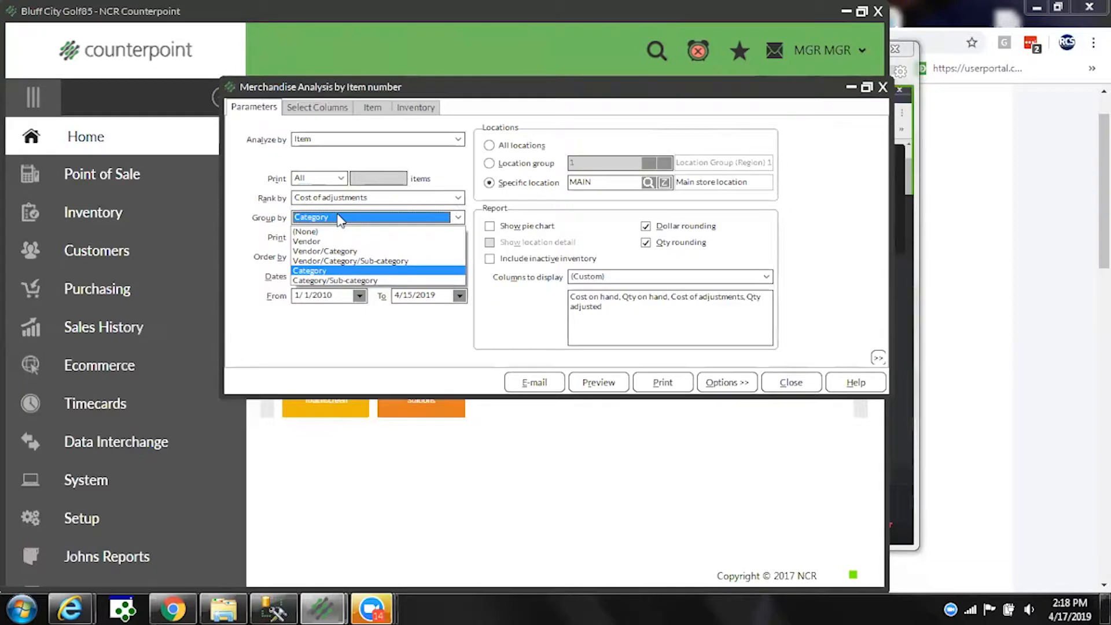
pyautogui.click(338, 217)
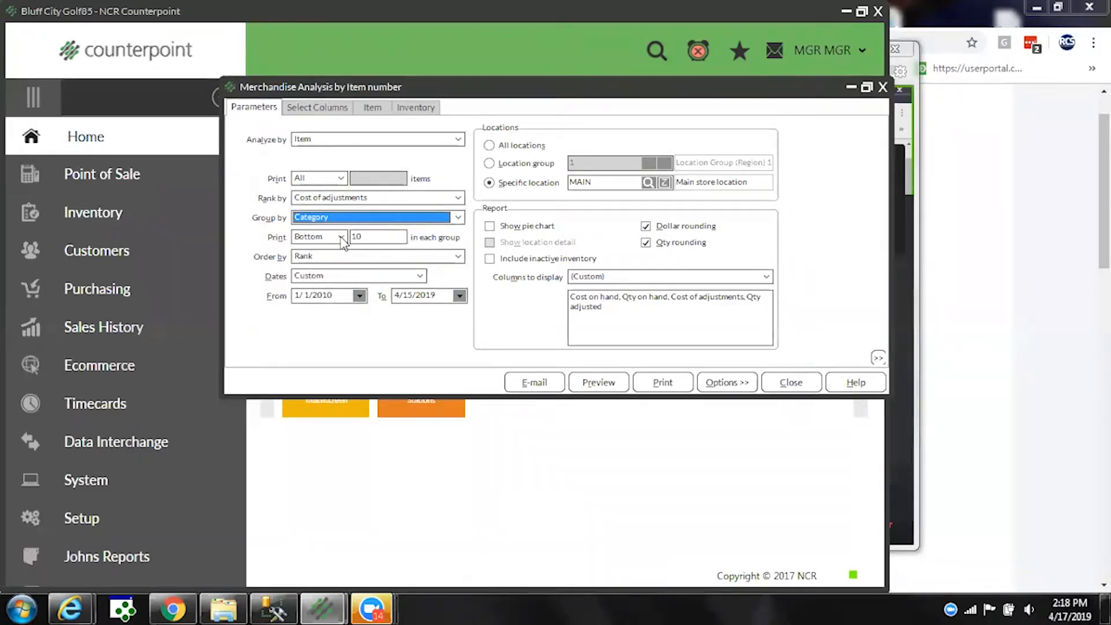
pyautogui.click(340, 238)
pyautogui.click(344, 238)
pyautogui.click(370, 236)
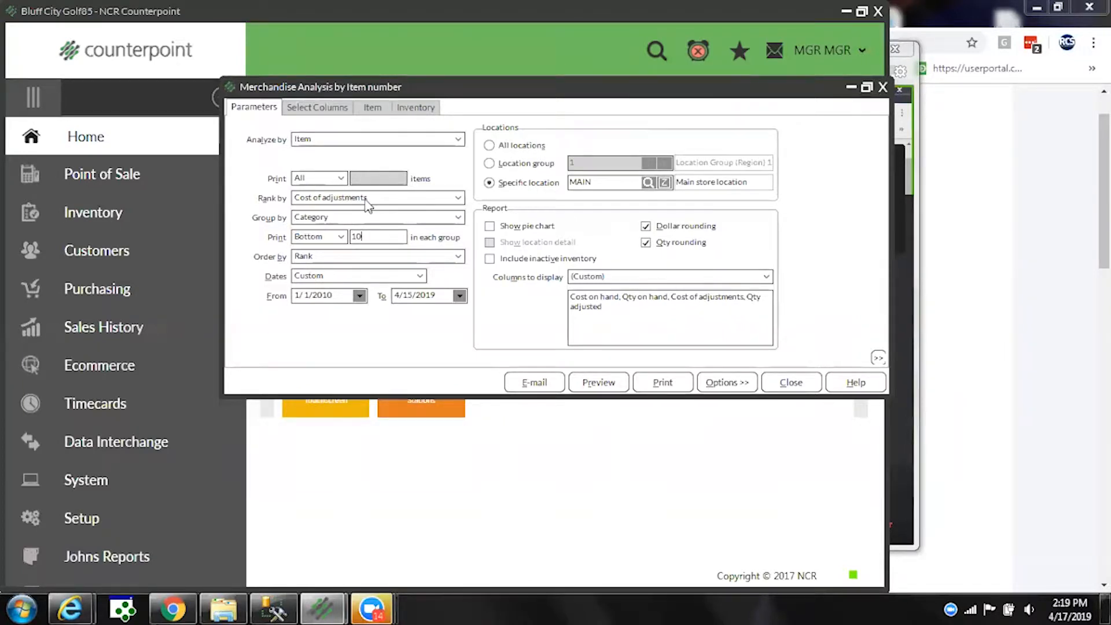
# Check the report's visible columns, including Cost of adjustments, and its item and inventory filters, and return to the parameters
pyautogui.click(322, 108)
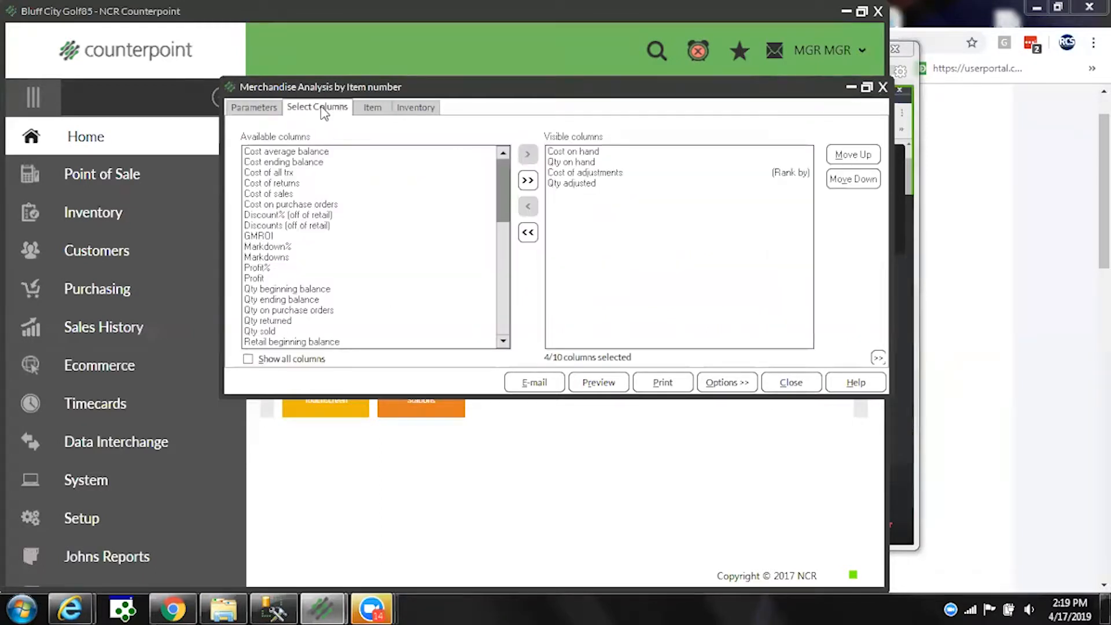
pyautogui.click(586, 173)
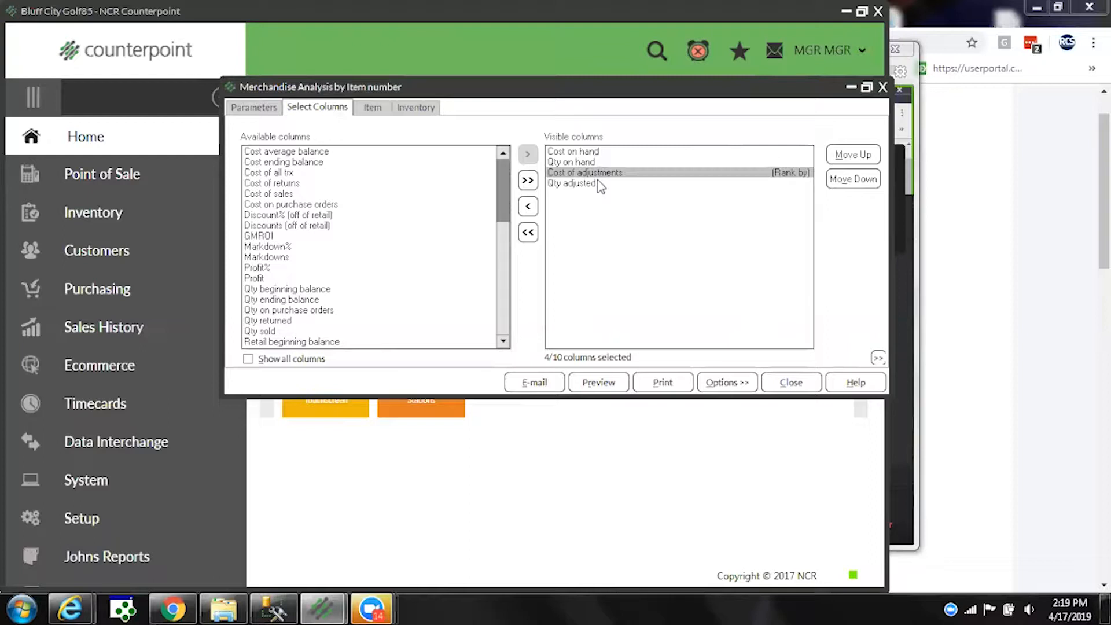
pyautogui.click(375, 108)
pyautogui.click(419, 110)
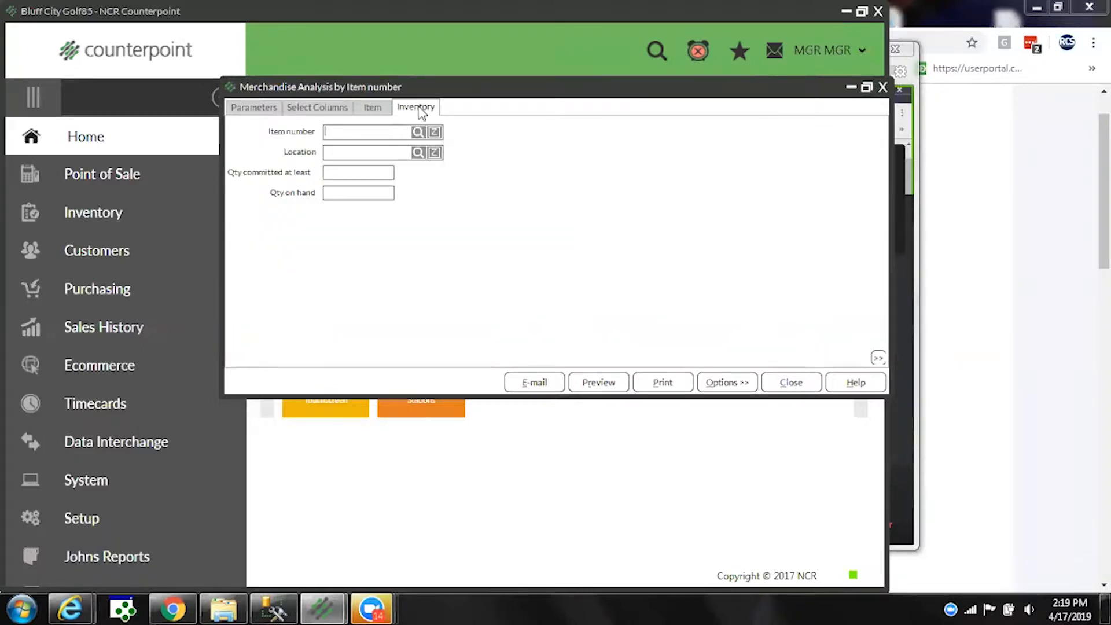
pyautogui.click(379, 108)
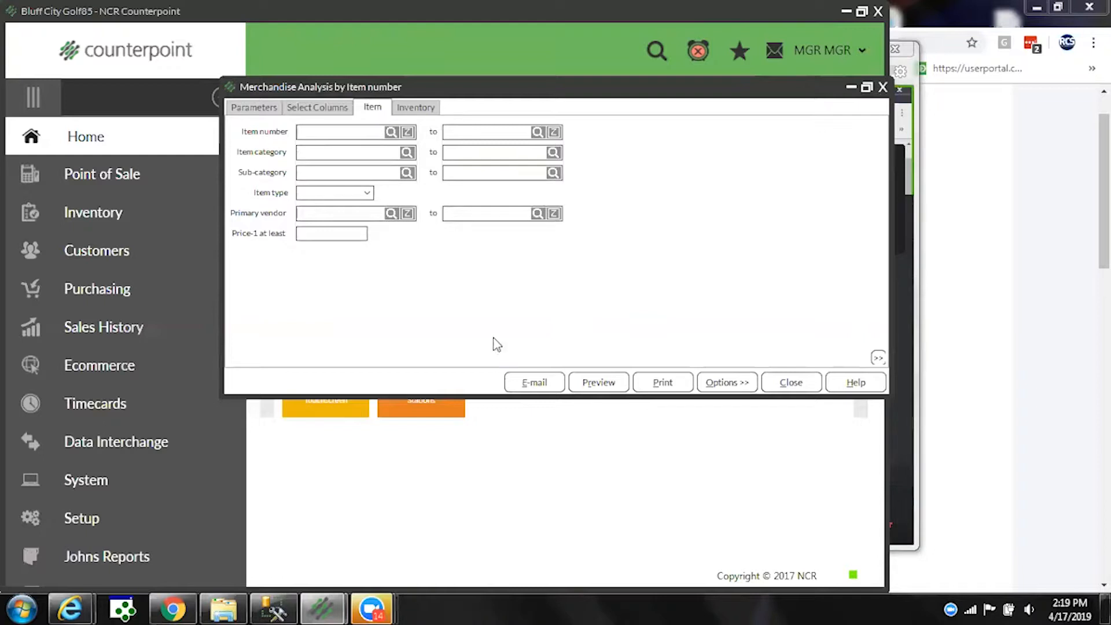
pyautogui.click(253, 107)
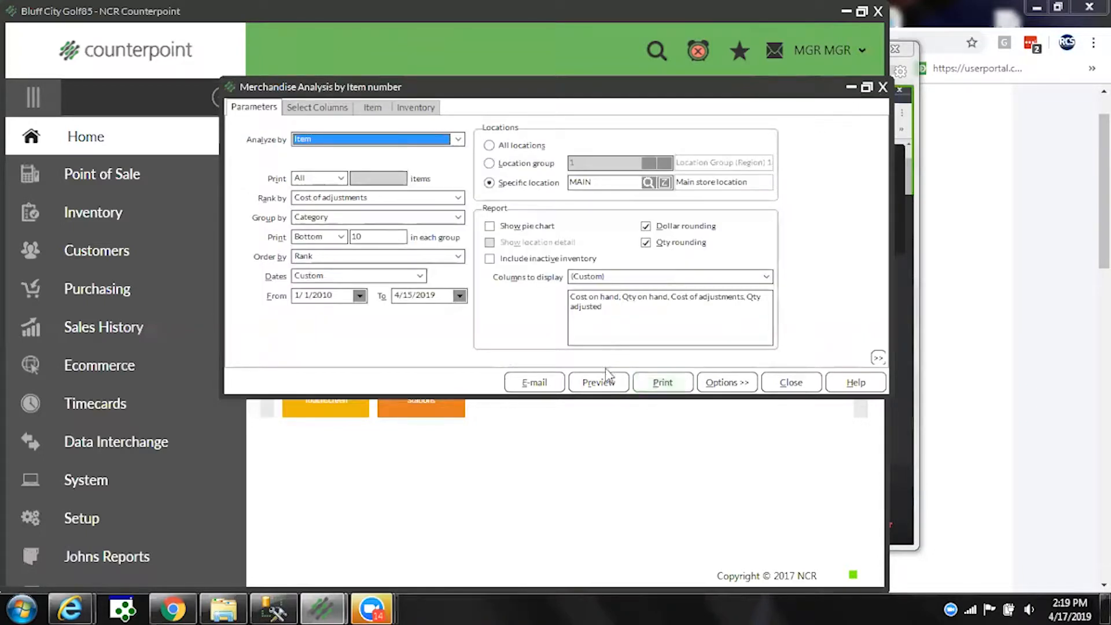
# Preview the report, examine the cost of adjustments for the SHOES item and the GOLF category totals, and close the preview
pyautogui.click(598, 382)
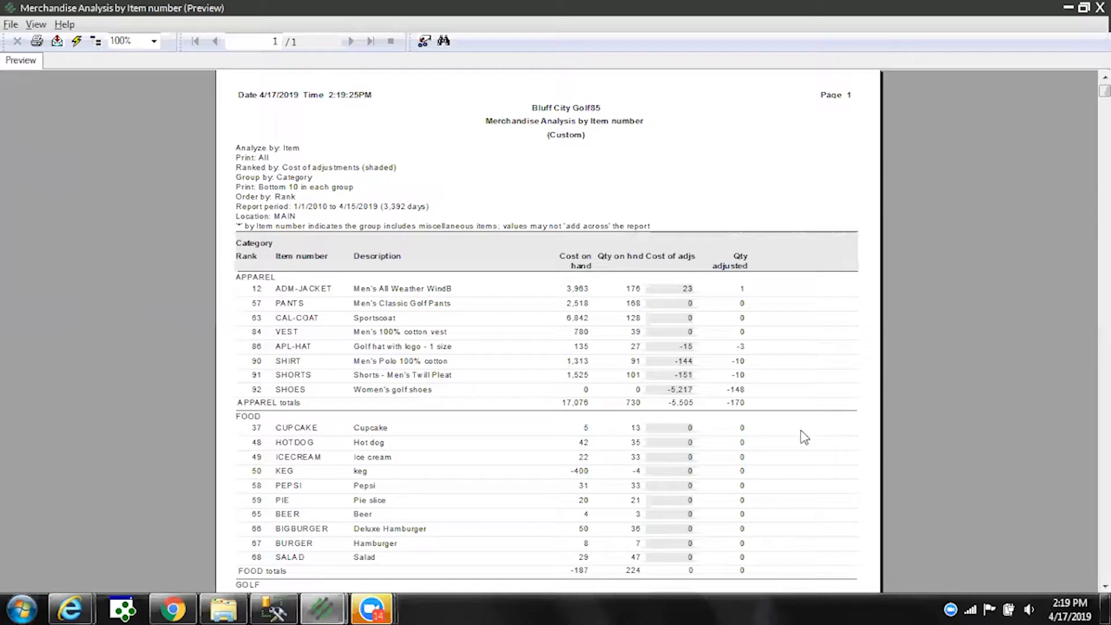
pyautogui.click(682, 393)
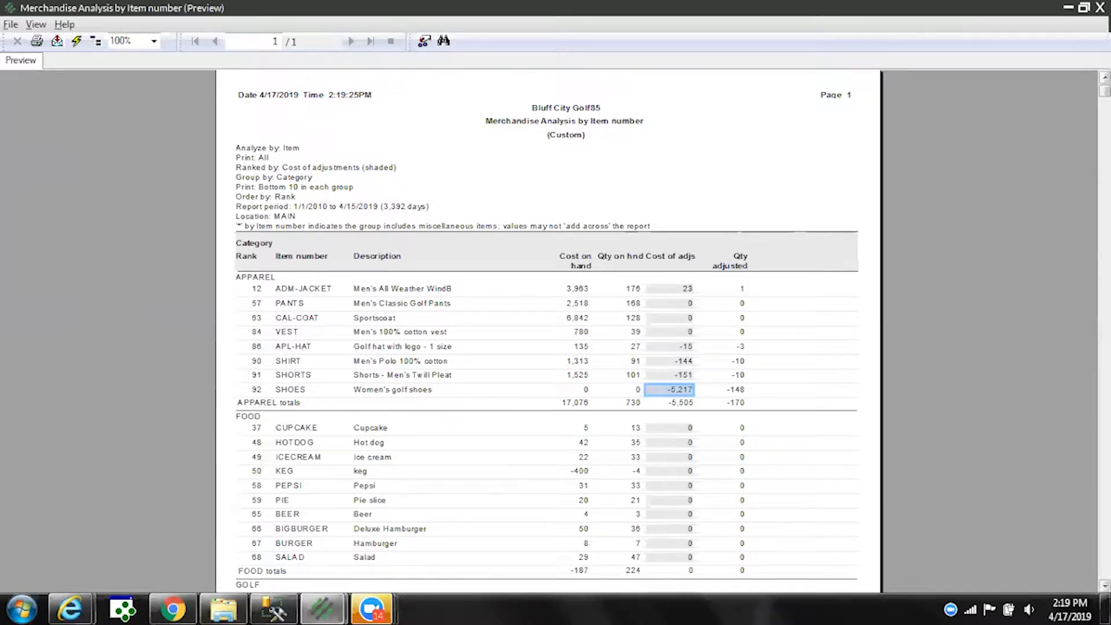
pyautogui.moveTo(1105, 91); pyautogui.dragTo(1105, 573)
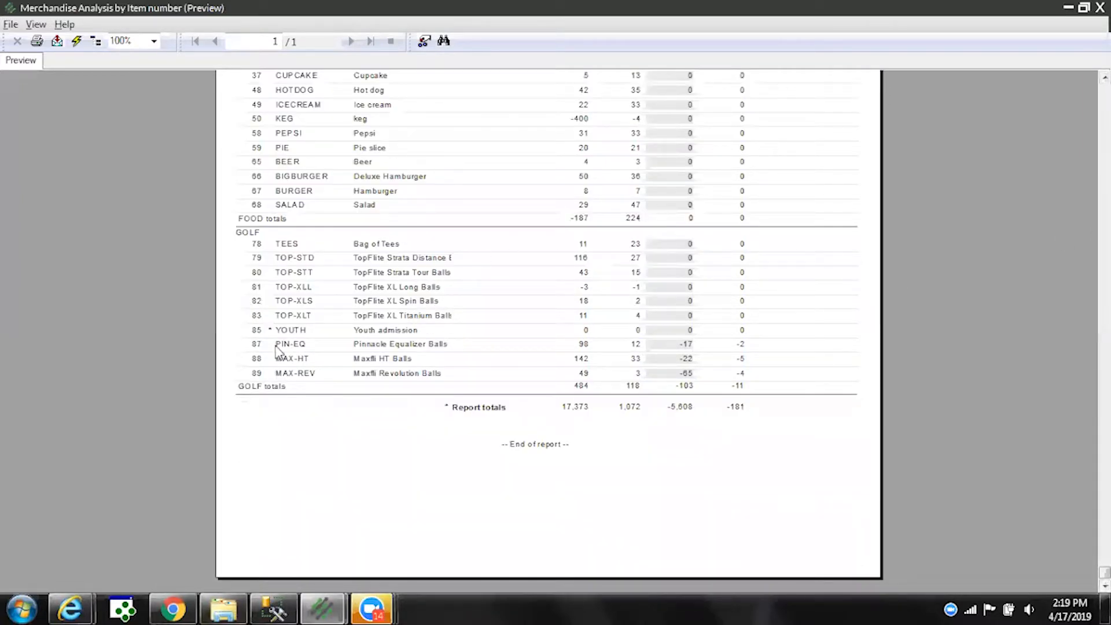
pyautogui.click(691, 386)
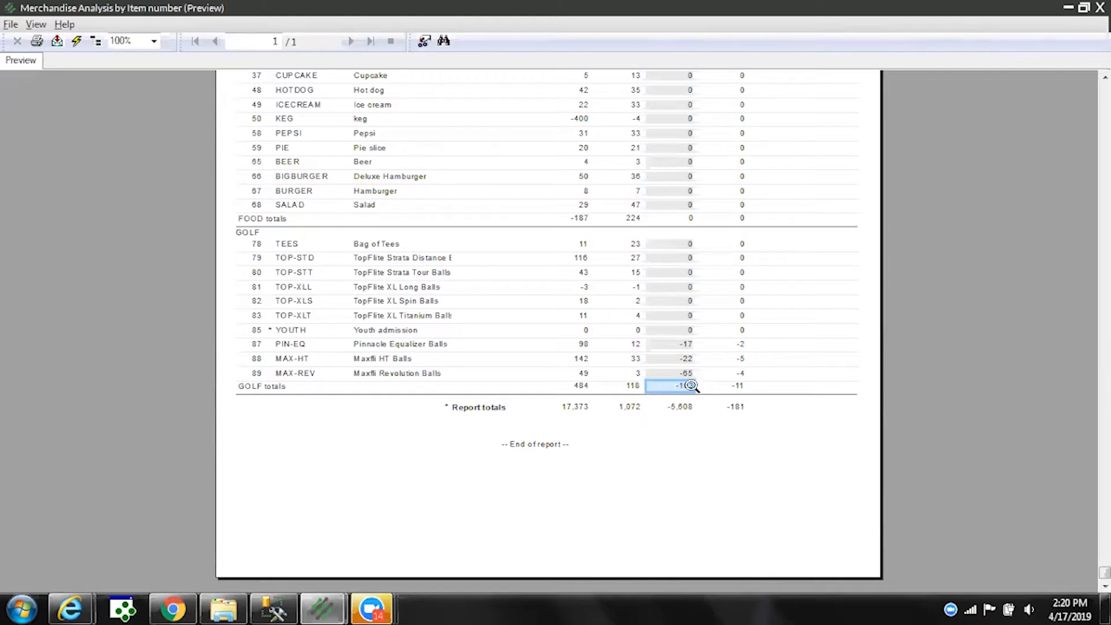
pyautogui.click(778, 322)
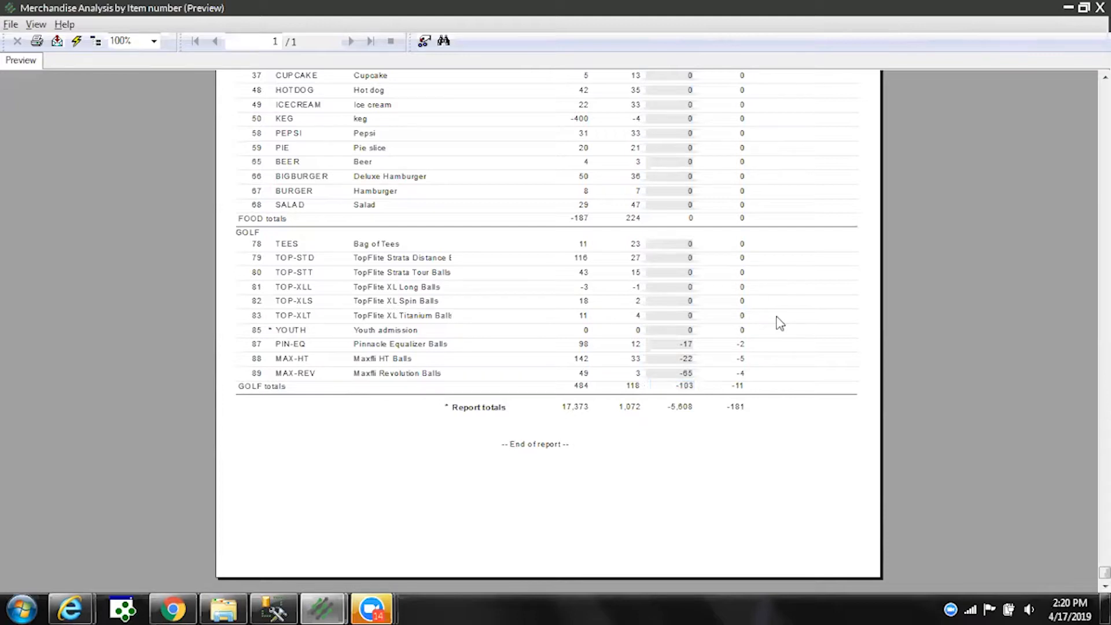
pyautogui.press('Escape')
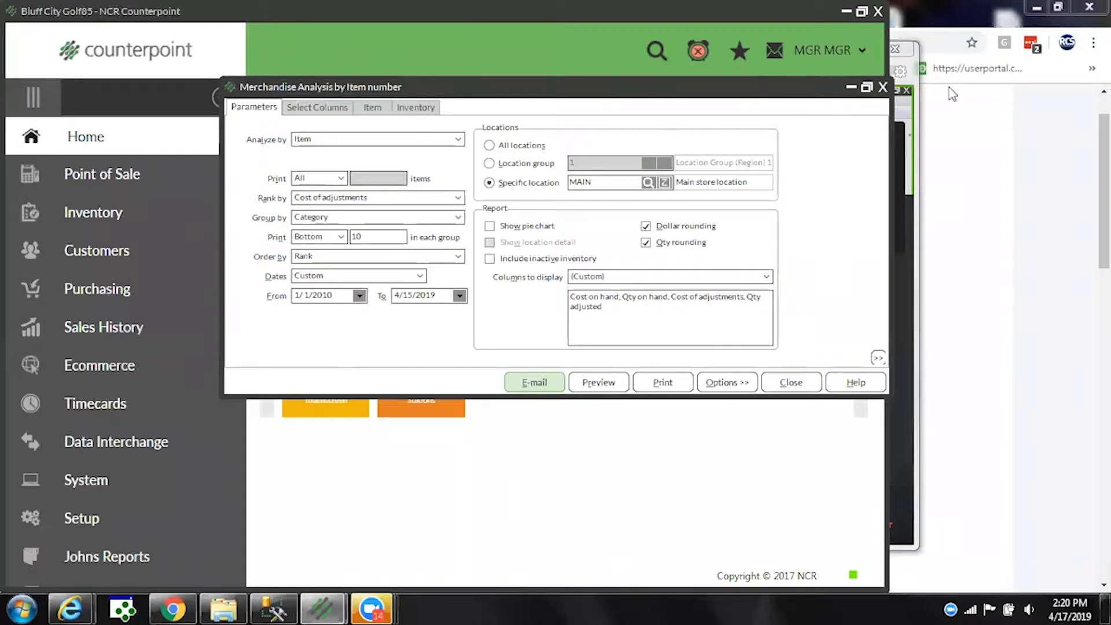
# Customize the inventory filter and add a condition on Last count date
pyautogui.click(424, 109)
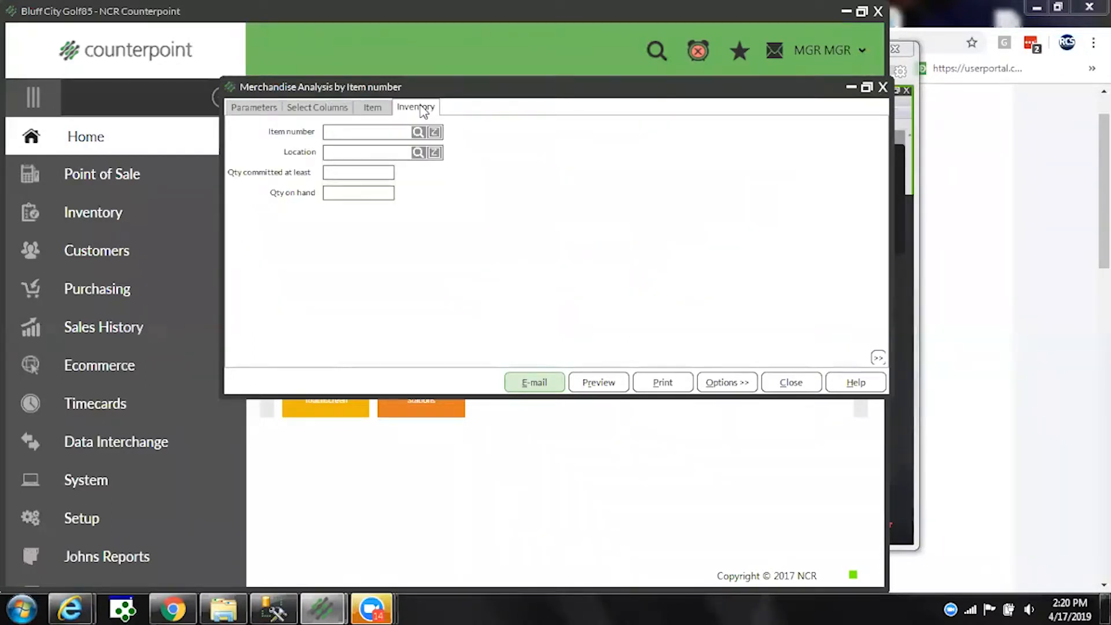
pyautogui.rightClick(525, 206)
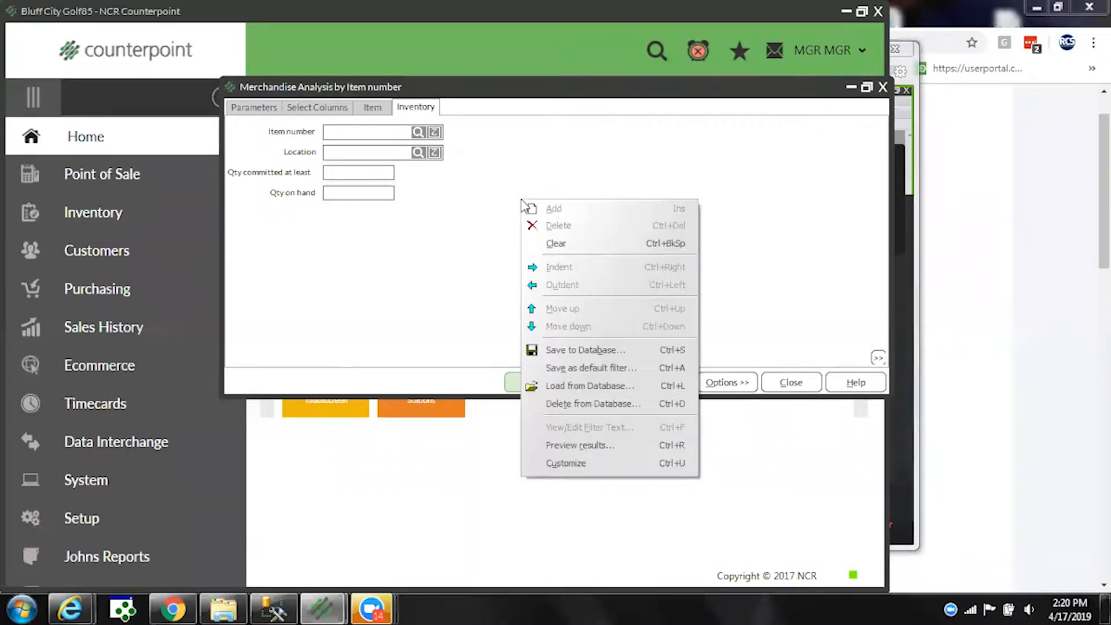
pyautogui.click(551, 464)
pyautogui.click(246, 184)
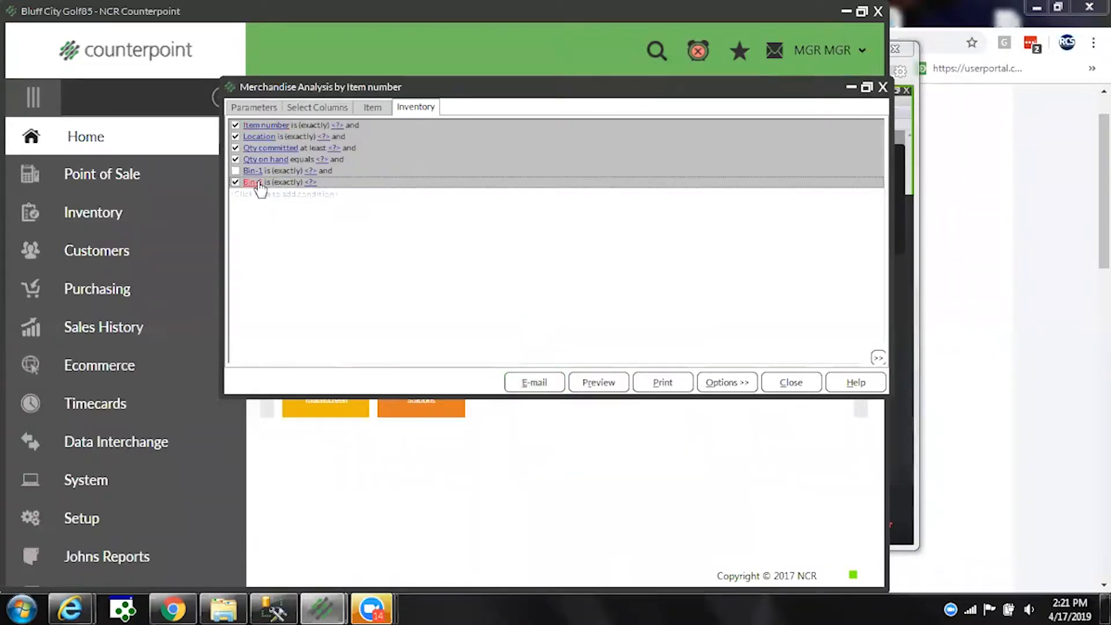
pyautogui.click(255, 183)
pyautogui.press('Down')
pyautogui.press('Down')
pyautogui.press('Down')
pyautogui.press('Down')
pyautogui.press('Down')
pyautogui.press('Down')
pyautogui.press('Down')
pyautogui.press('Down')
pyautogui.press('Down')
pyautogui.press('Down')
pyautogui.press('Down')
pyautogui.press('Down')
pyautogui.press('Down')
pyautogui.press('Down')
pyautogui.press('Down')
pyautogui.press('Up')
pyautogui.press('Up')
pyautogui.press('Up')
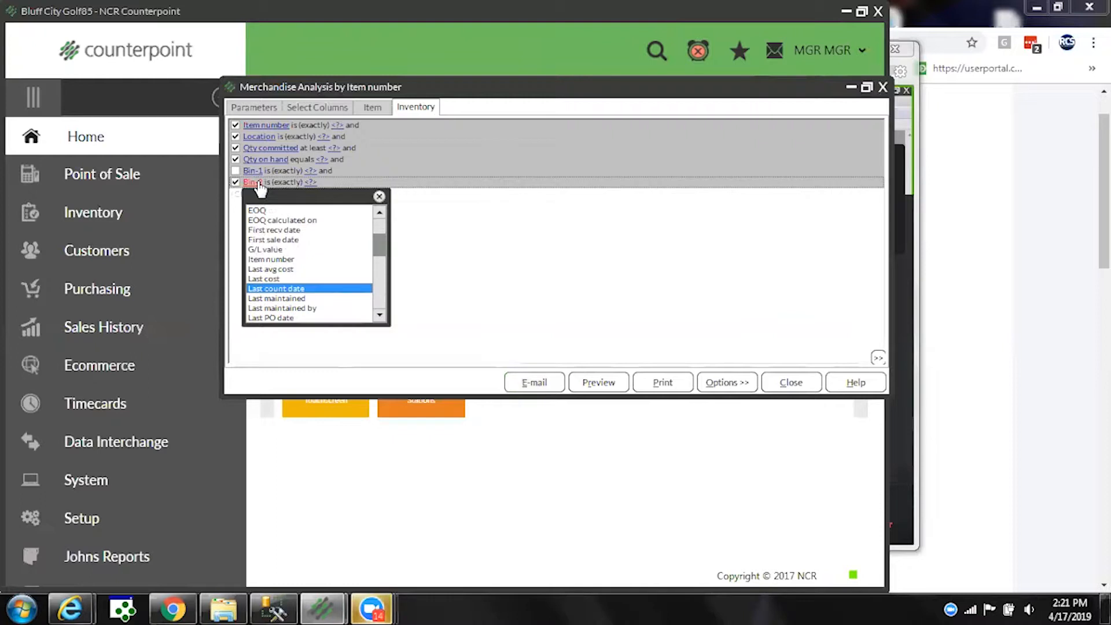
pyautogui.press('Return')
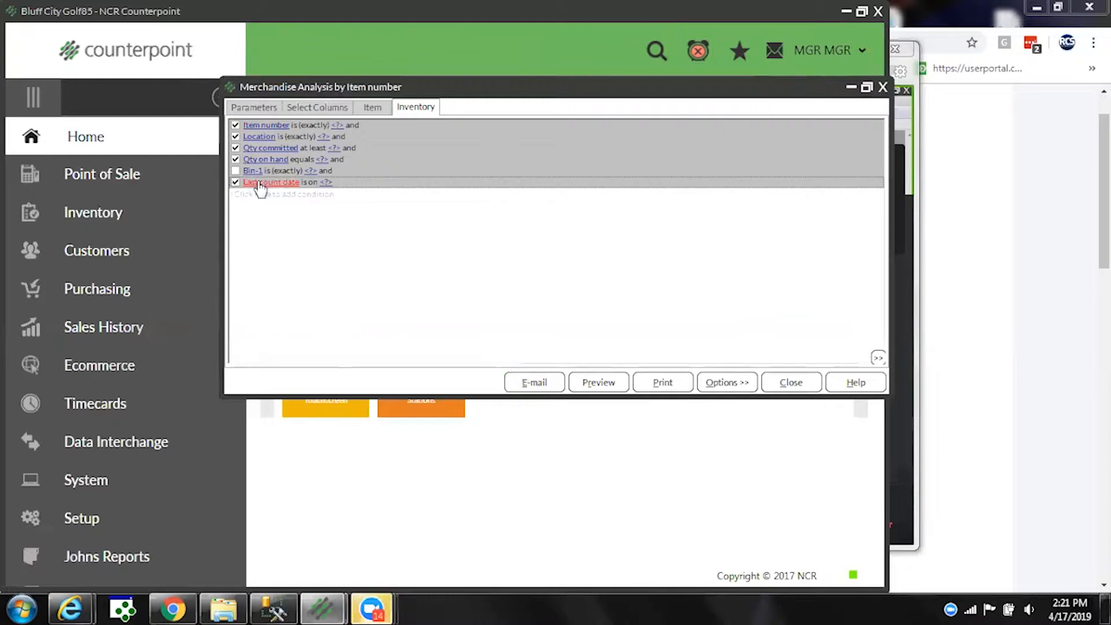
# Review the date comparison options for the Last count date condition and close the Merchandise Analysis report
pyautogui.click(312, 183)
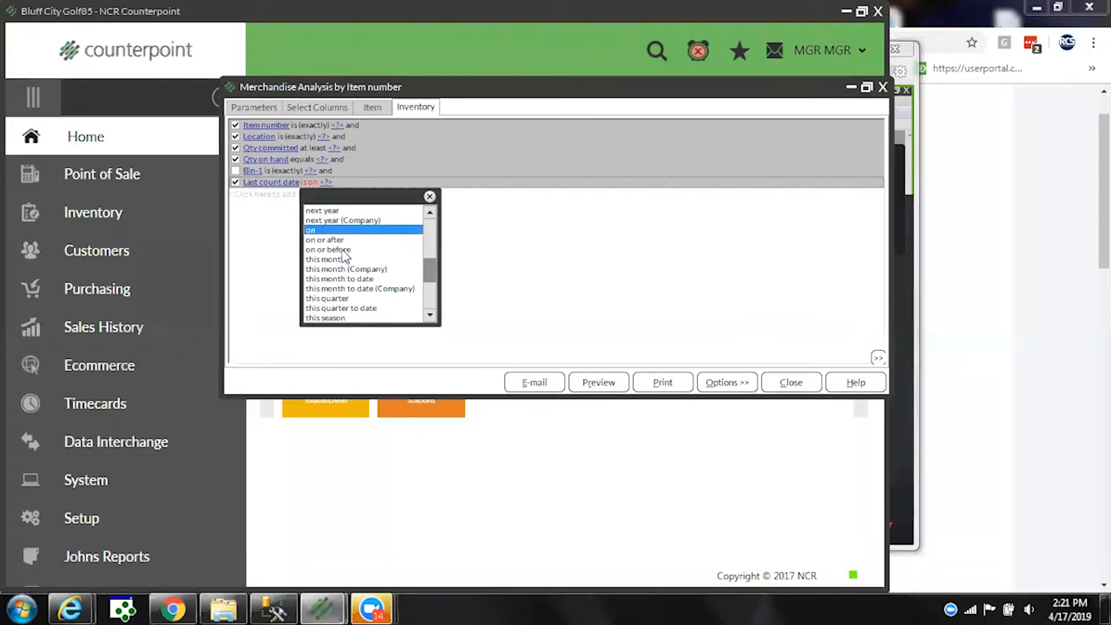
pyautogui.click(629, 198)
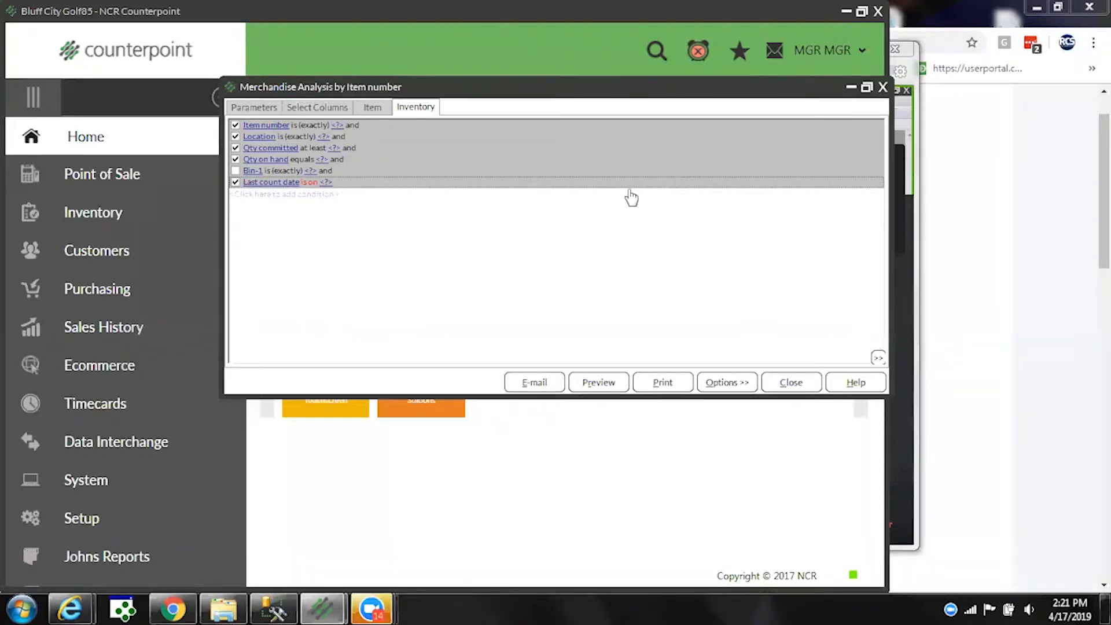
pyautogui.click(268, 109)
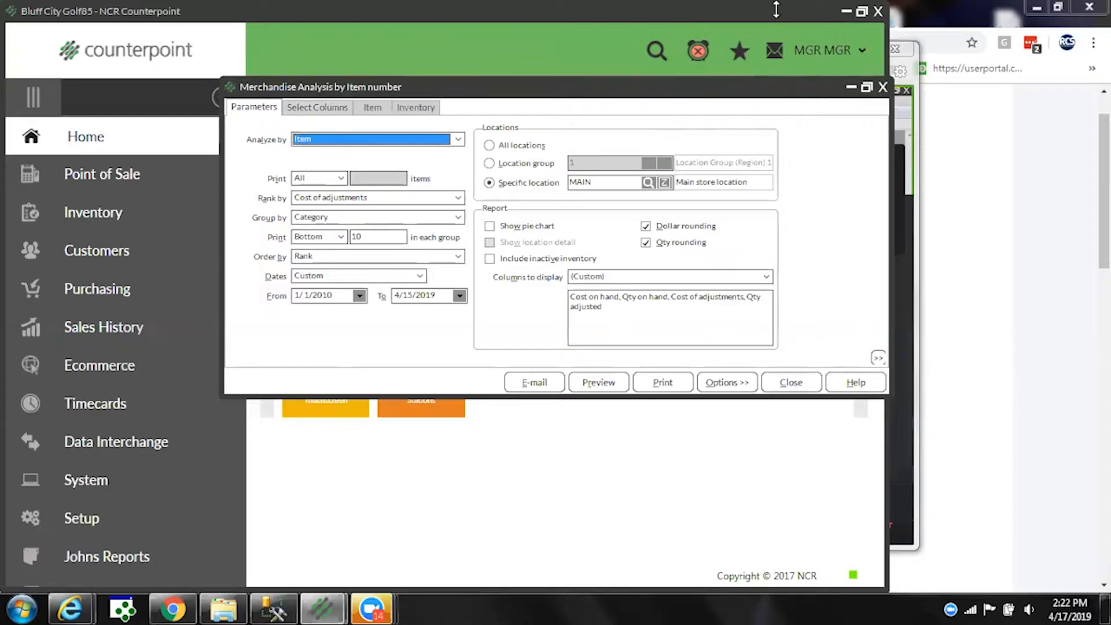
pyautogui.click(883, 88)
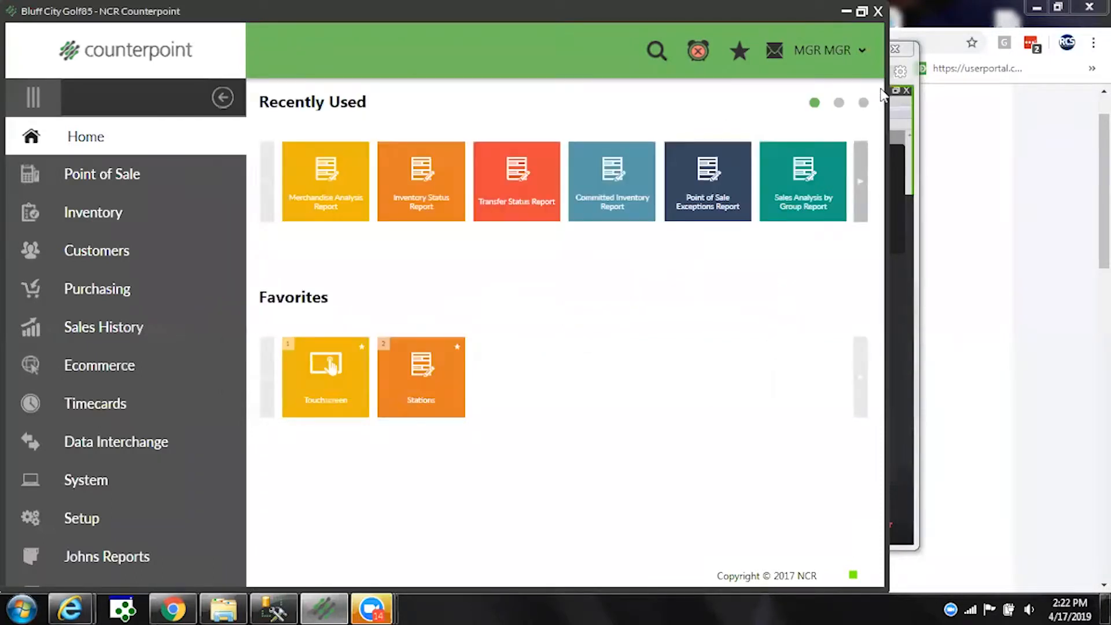
# Search for "aging", open the Inventory Aging Report and review its available report types
pyautogui.click(655, 55)
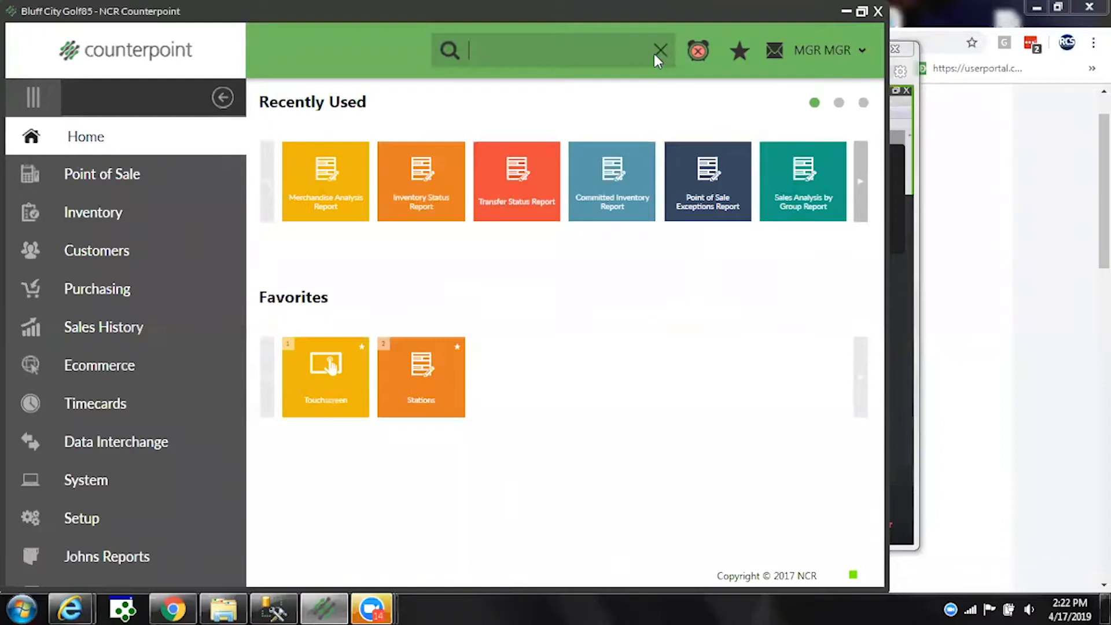
pyautogui.write('aging')
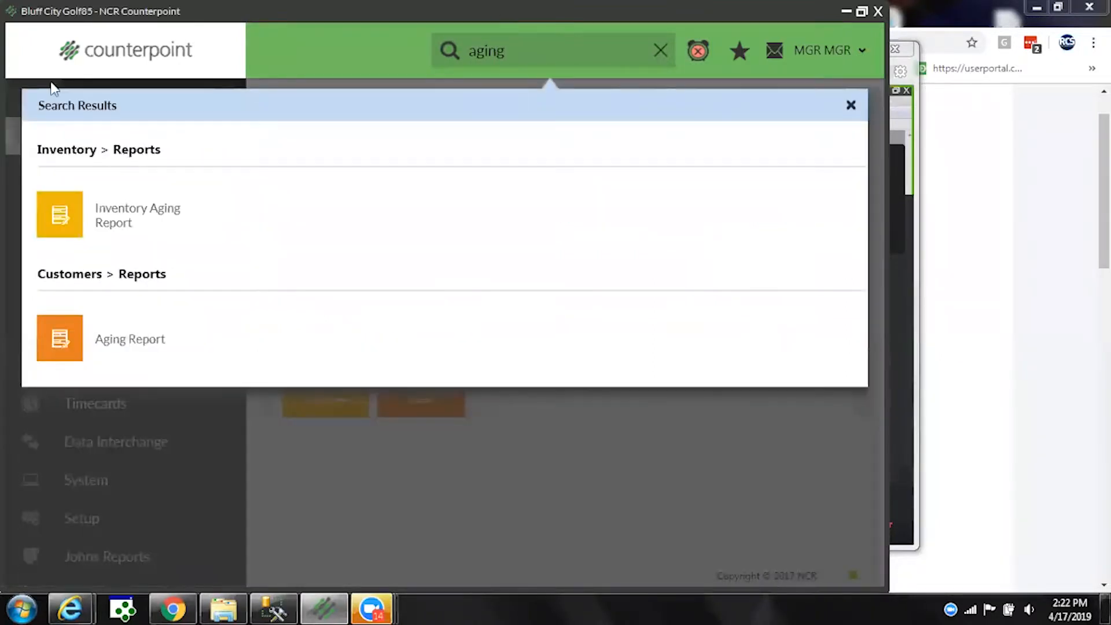
pyautogui.click(57, 215)
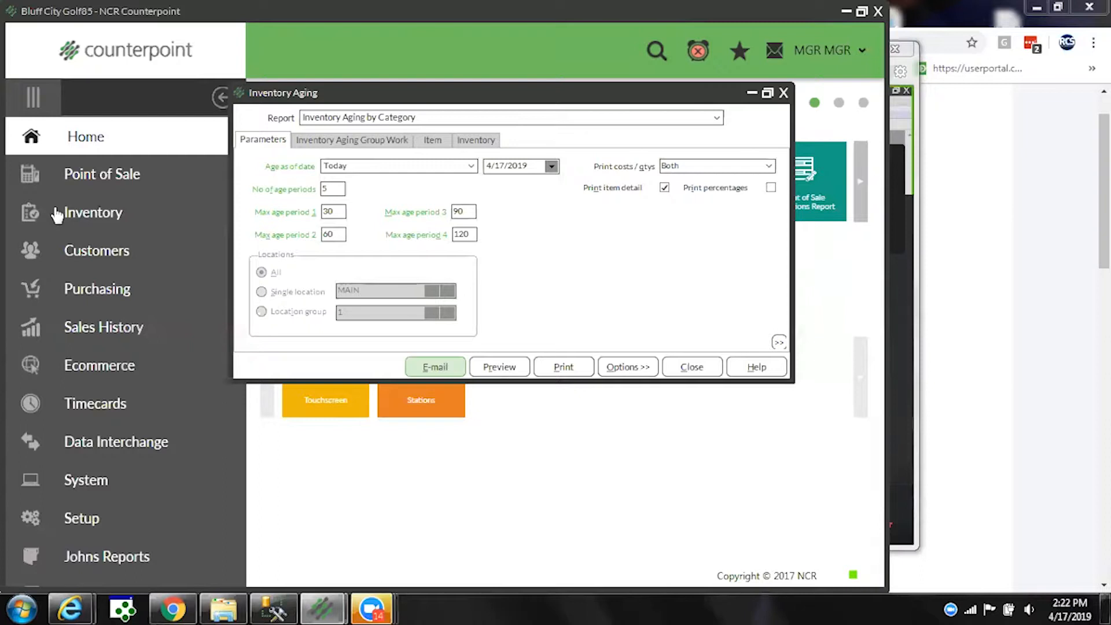
pyautogui.click(451, 121)
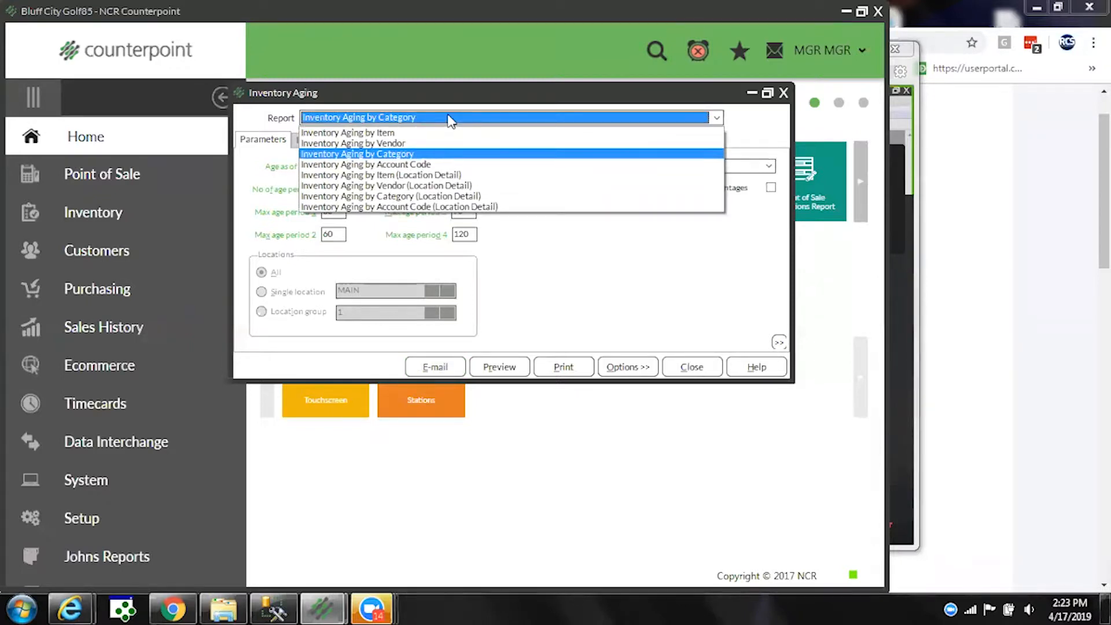
pyautogui.click(451, 119)
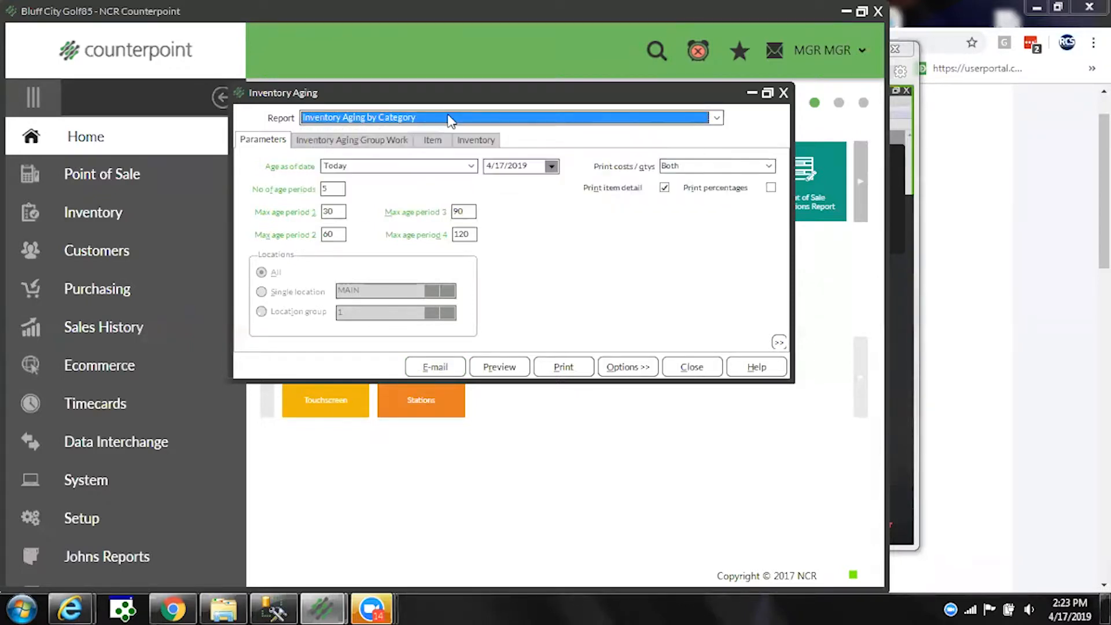
# Preview the Inventory Aging by Category report without item detail and examine the APPAREL category's aged cost balances
pyautogui.click(665, 188)
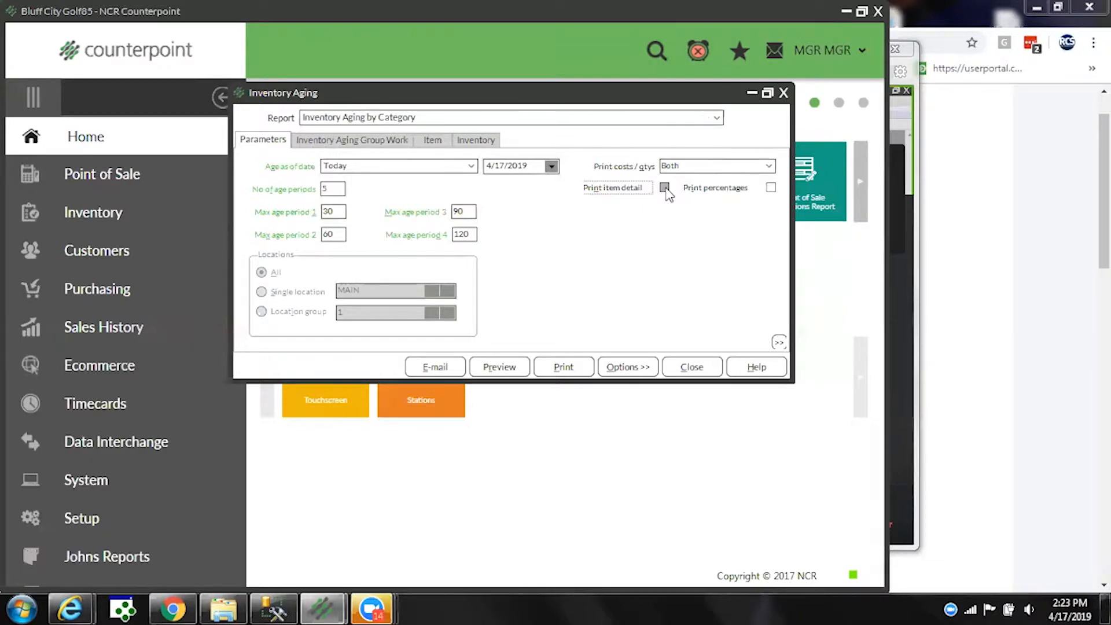
pyautogui.click(500, 368)
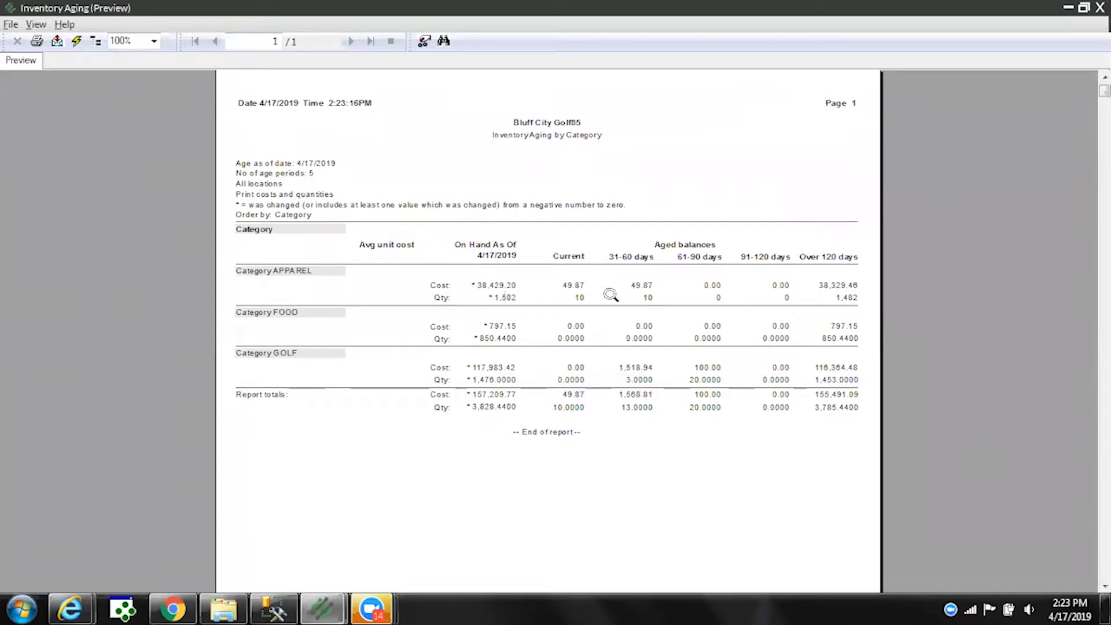
pyautogui.click(640, 285)
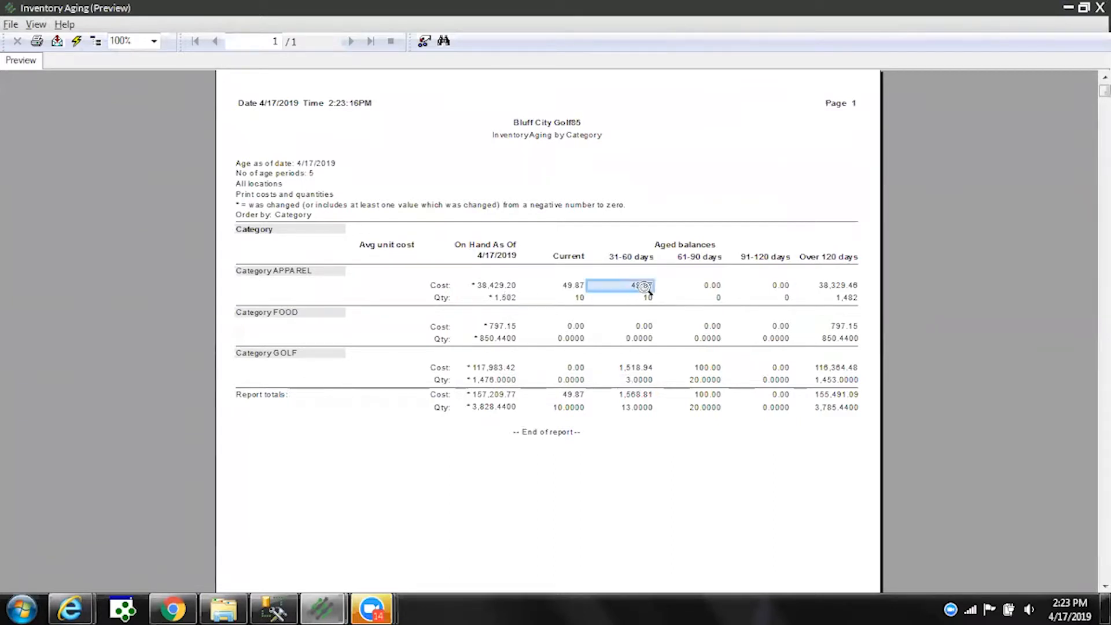
pyautogui.click(721, 287)
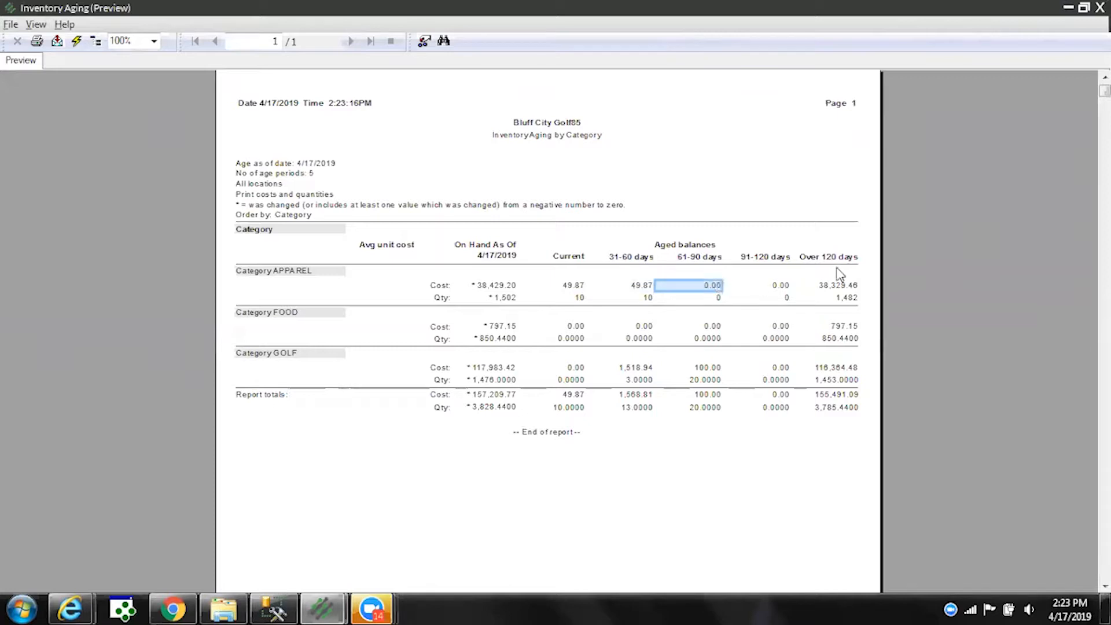
pyautogui.click(831, 286)
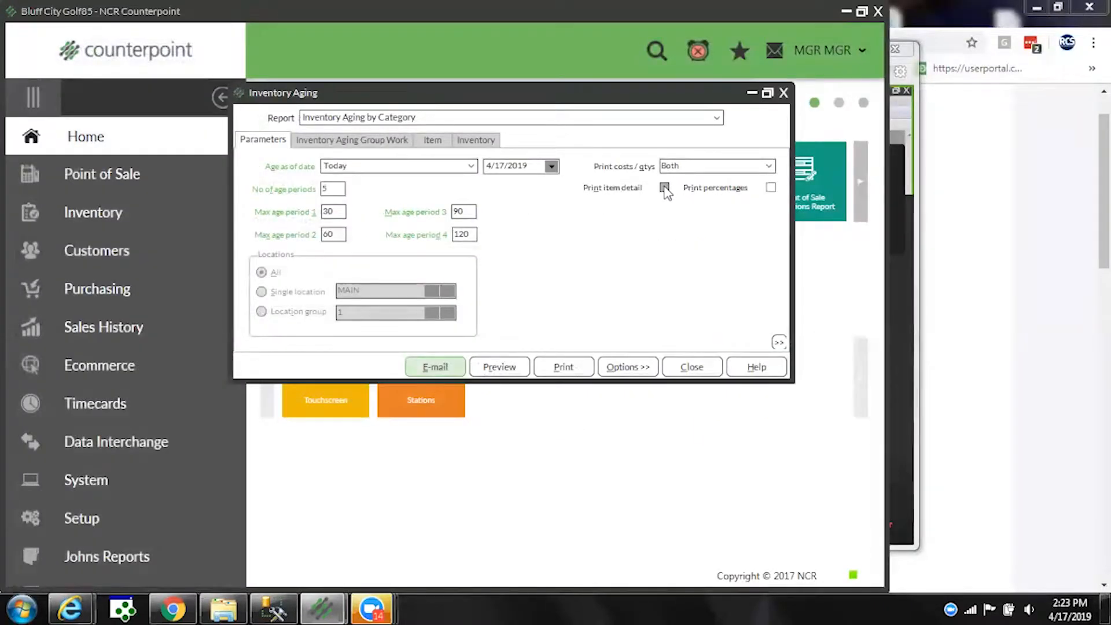
# Turn item detail back on and preview the Inventory Aging by Category report
pyautogui.click(664, 188)
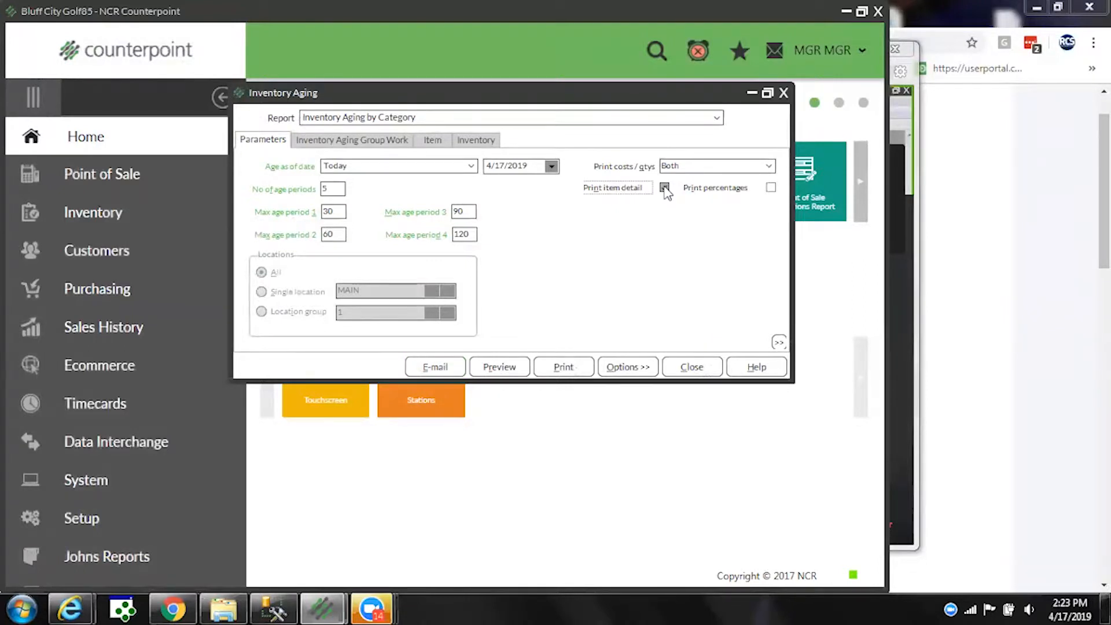
pyautogui.click(497, 367)
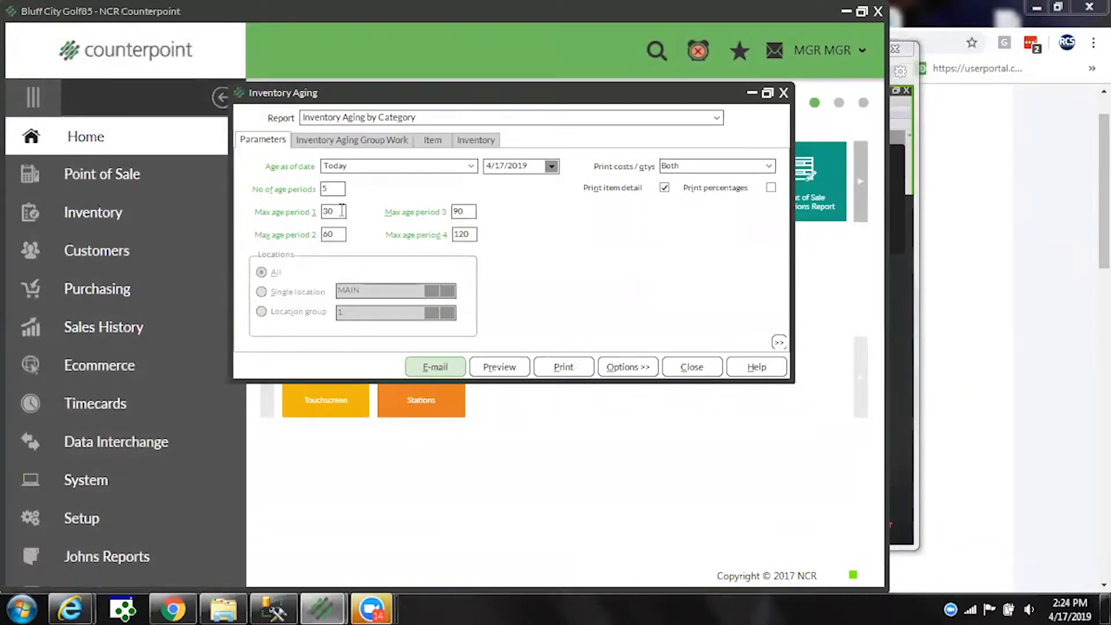
# Set the maximum age periods 1, 2 and 3 to 60, 120 and 180, and close the Inventory Aging report
pyautogui.doubleClick(340, 211)
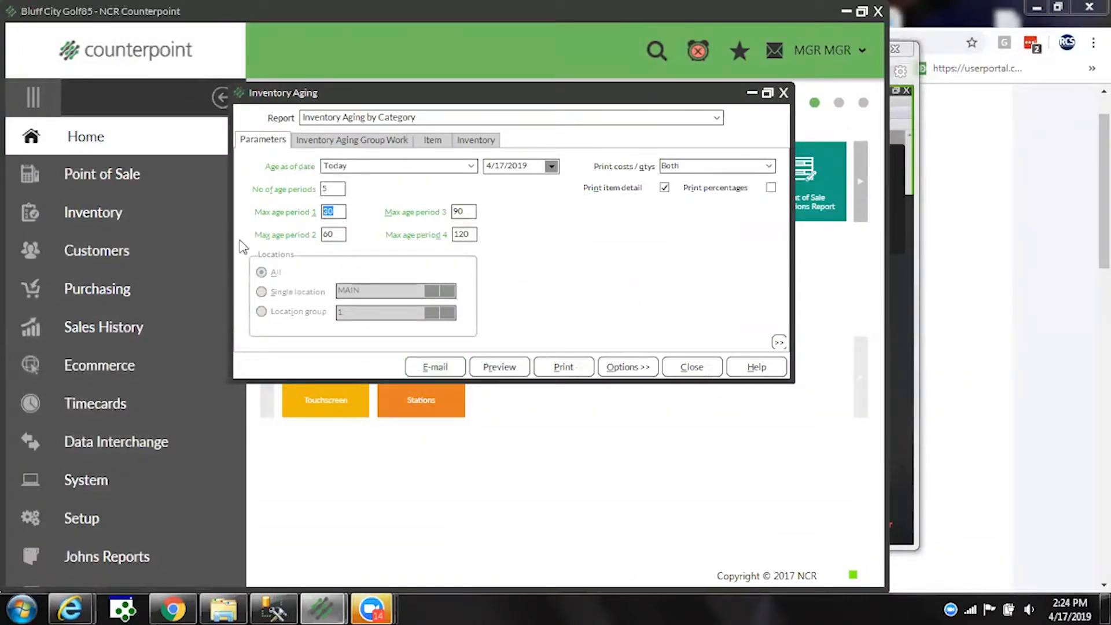
pyautogui.write('60')
pyautogui.press('Tab')
pyautogui.write('120')
pyautogui.press('Tab')
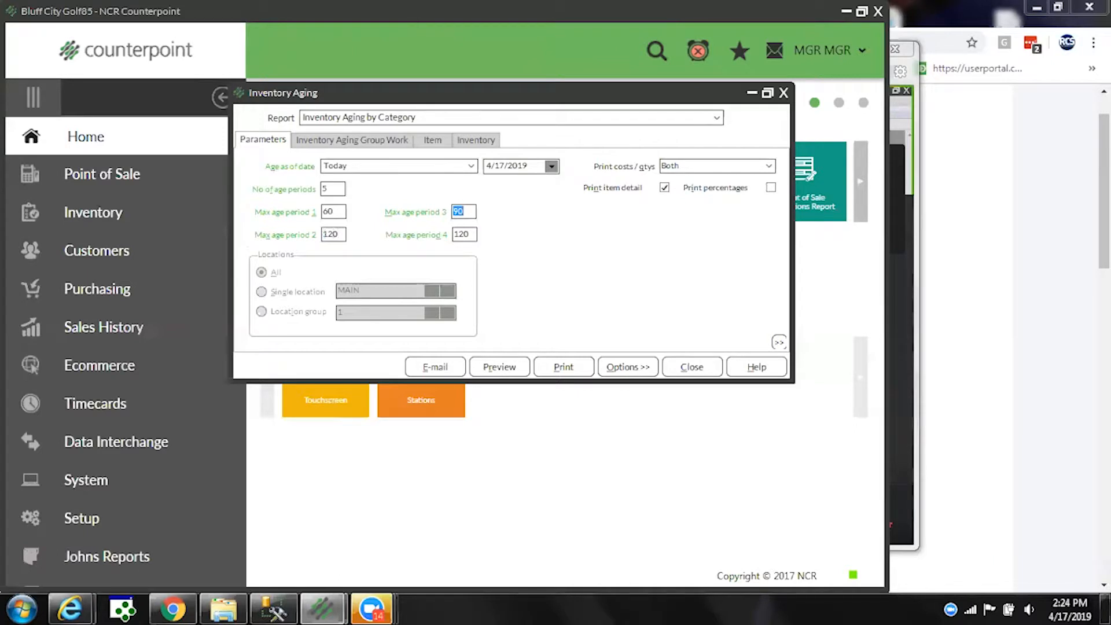
pyautogui.write('180')
pyautogui.press('Tab')
pyautogui.click(691, 367)
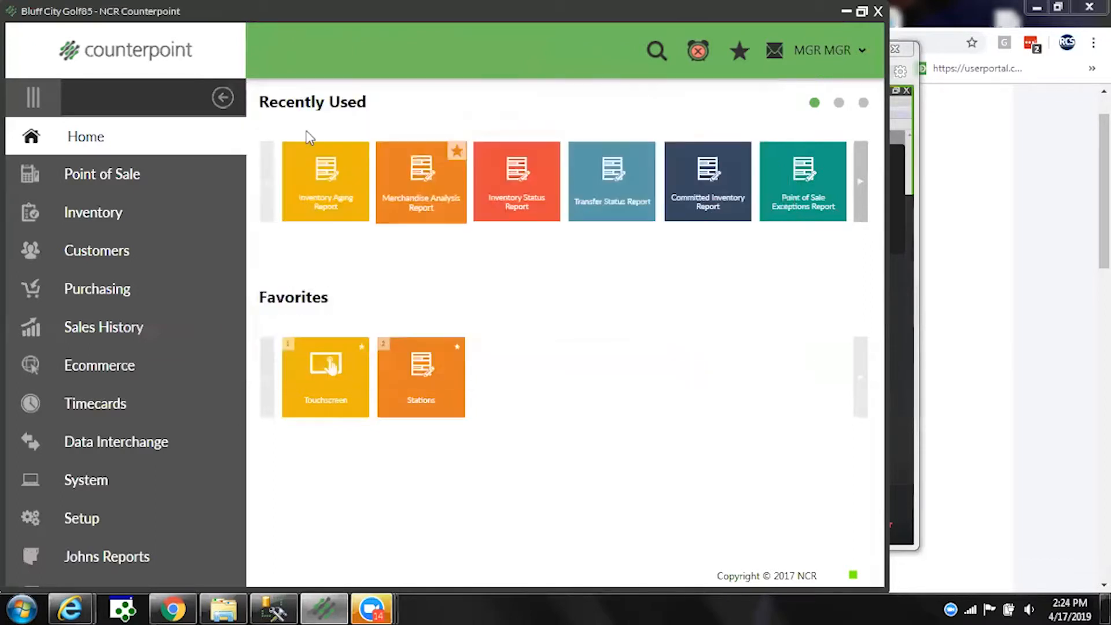
# Search for "aging", reopen the Inventory Aging Report and choose Inventory Aging by Category (Location Detail)
pyautogui.click(656, 51)
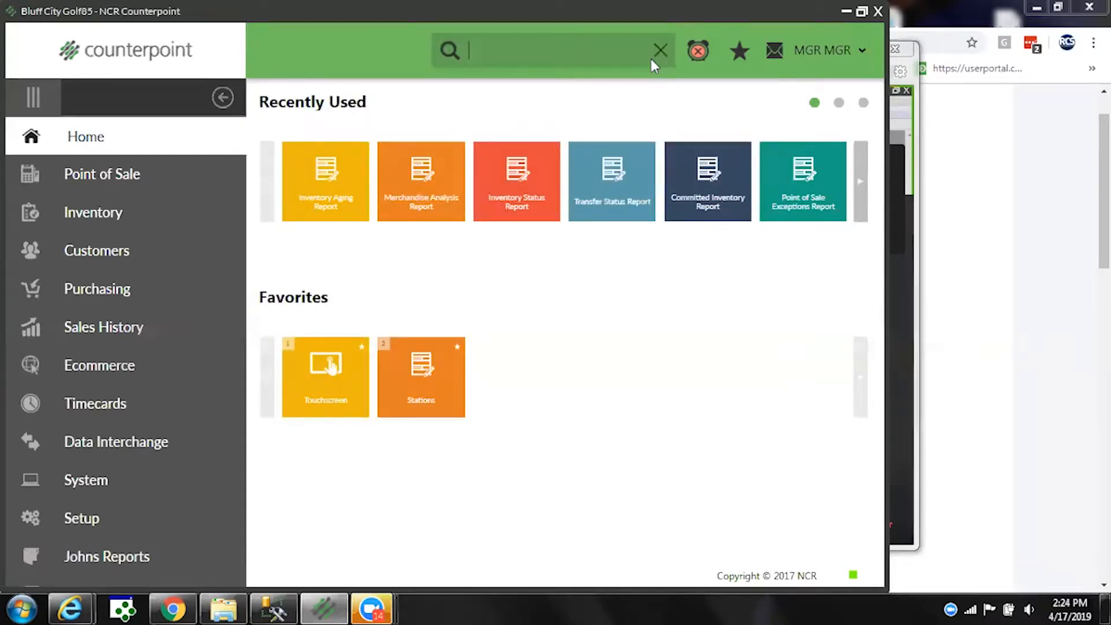
pyautogui.write('aging')
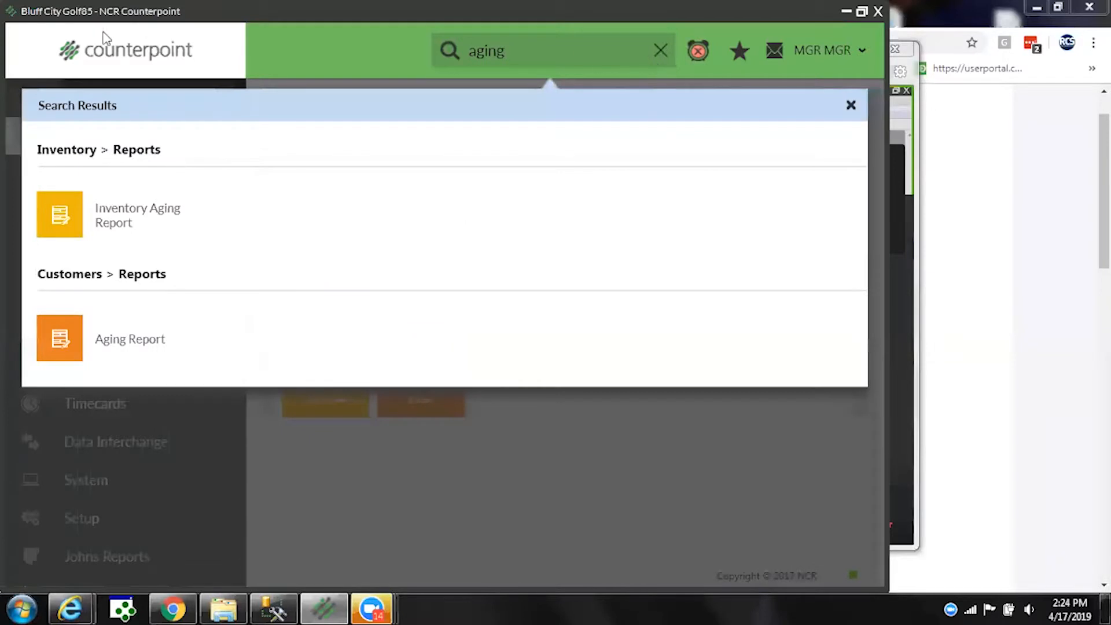
pyautogui.click(58, 220)
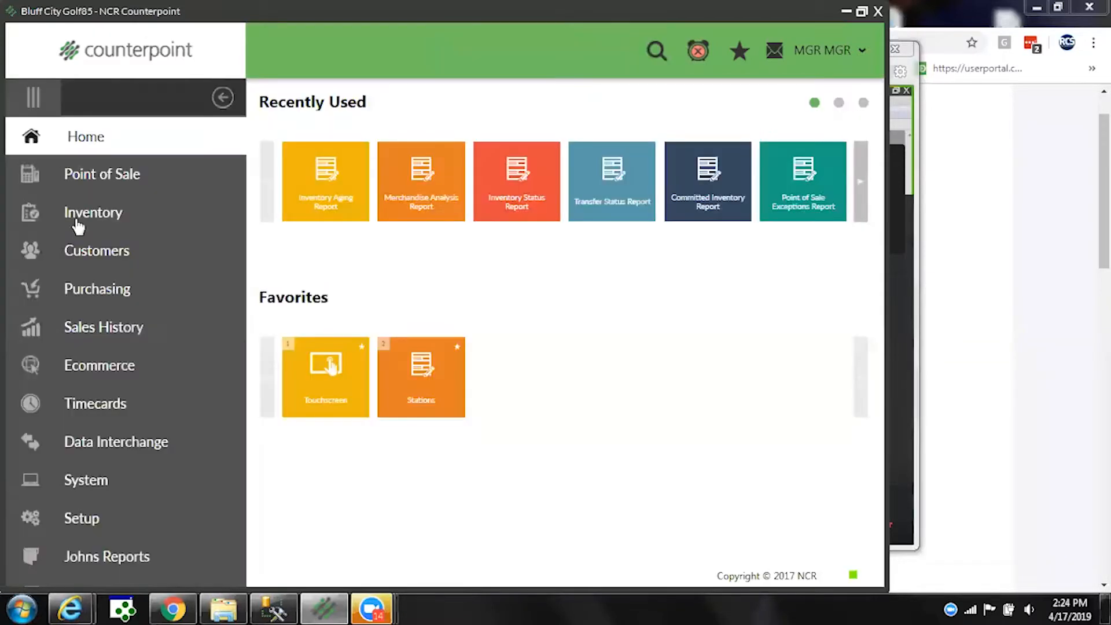
pyautogui.click(408, 118)
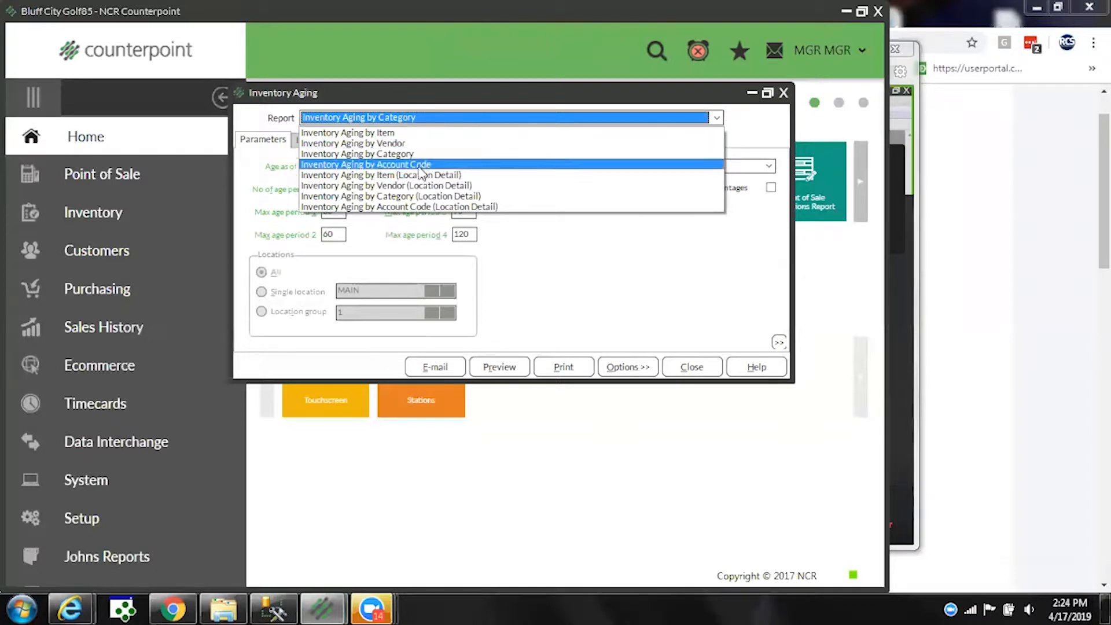
pyautogui.click(426, 200)
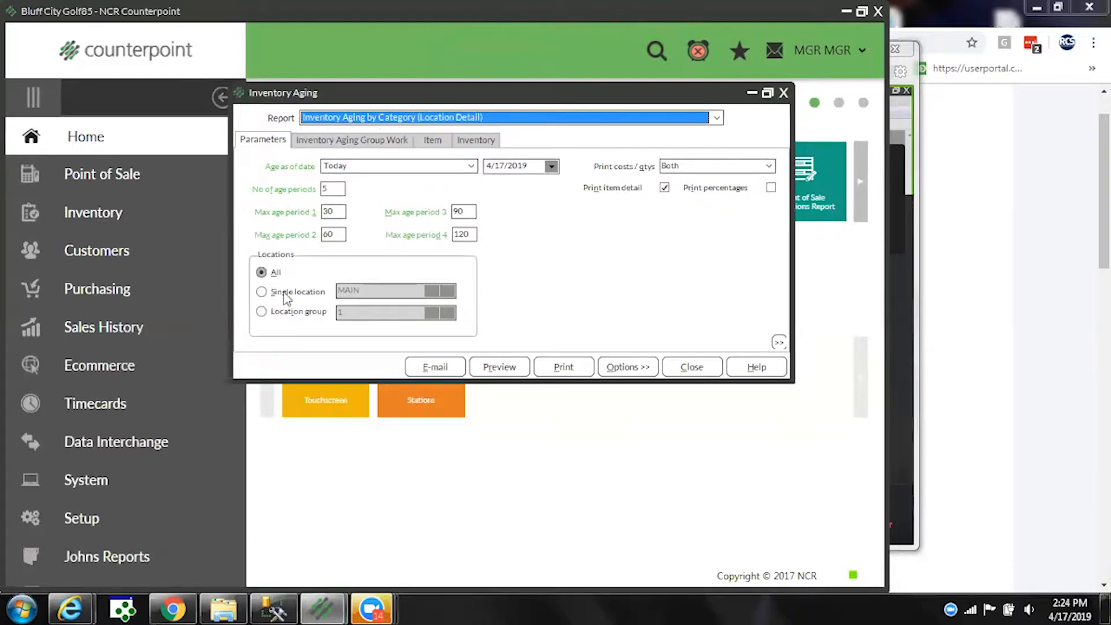
# Review the single location, location group and Print costs / qtys options, and close the Inventory Aging report
pyautogui.click(262, 293)
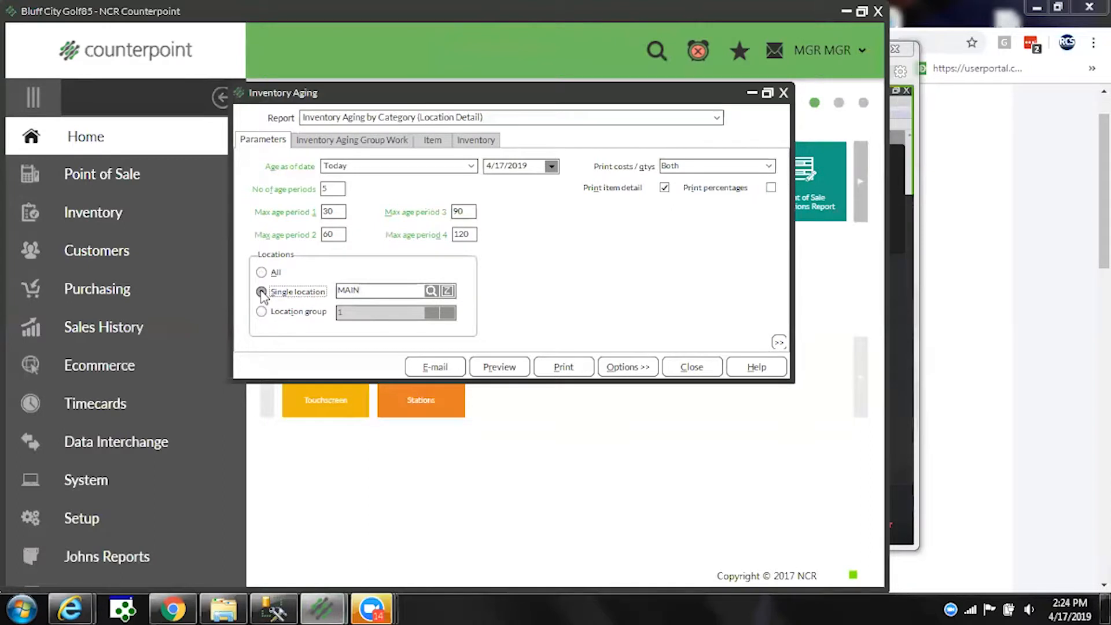
pyautogui.click(262, 312)
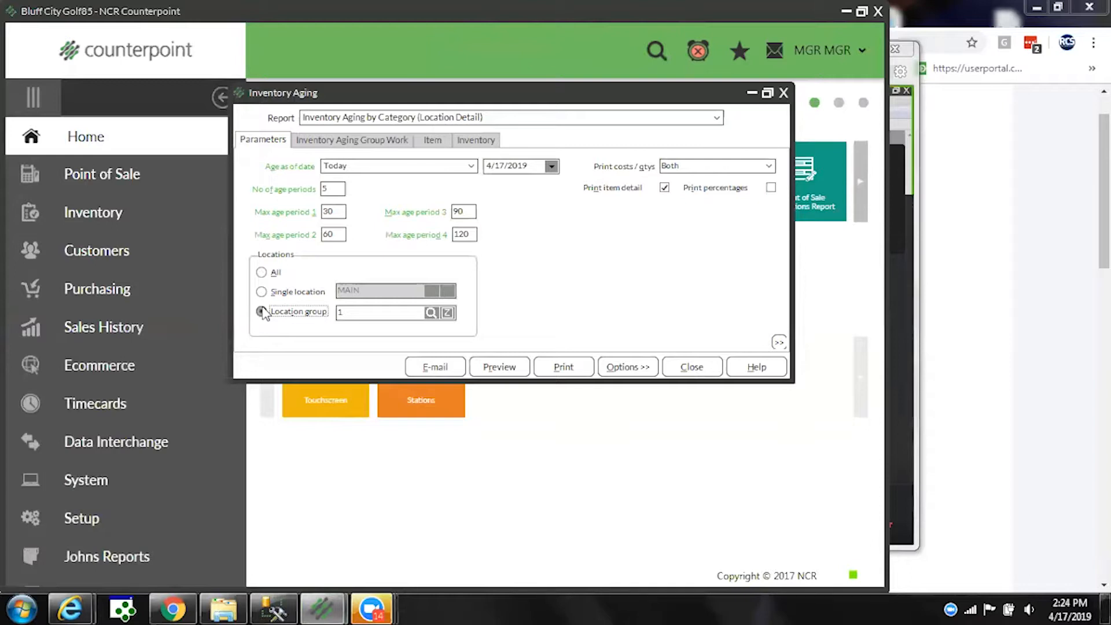
pyautogui.click(740, 166)
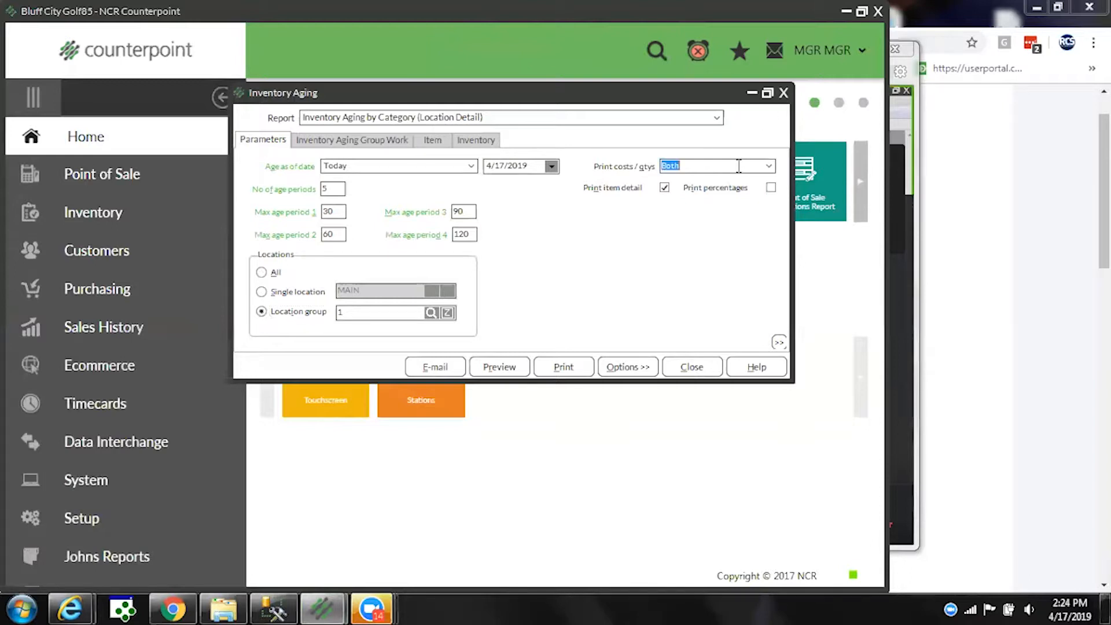
pyautogui.click(769, 168)
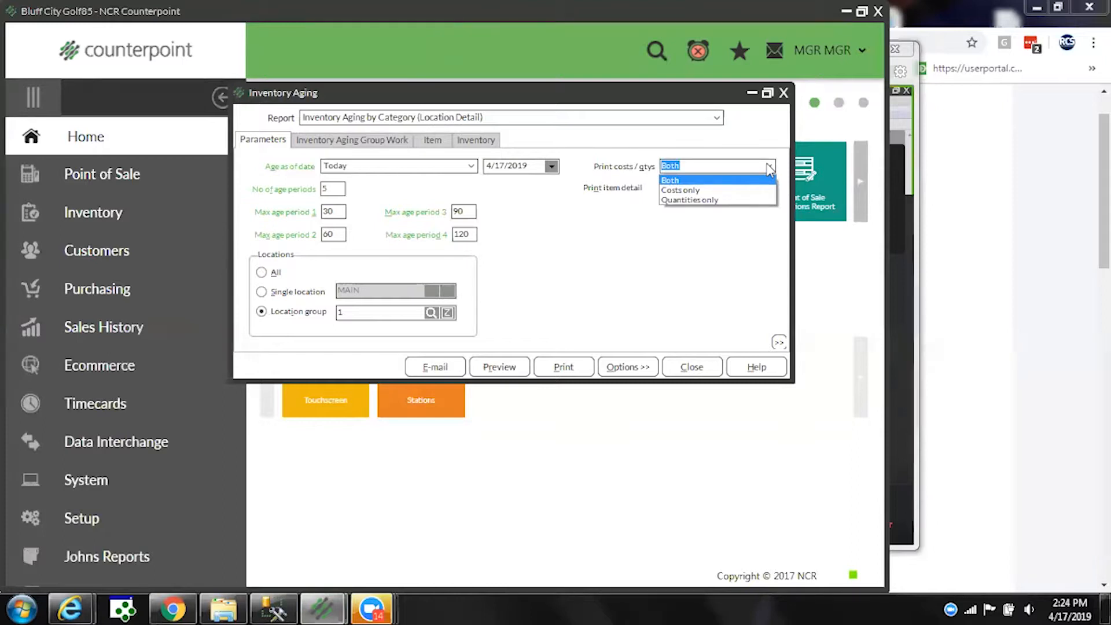
pyautogui.click(770, 168)
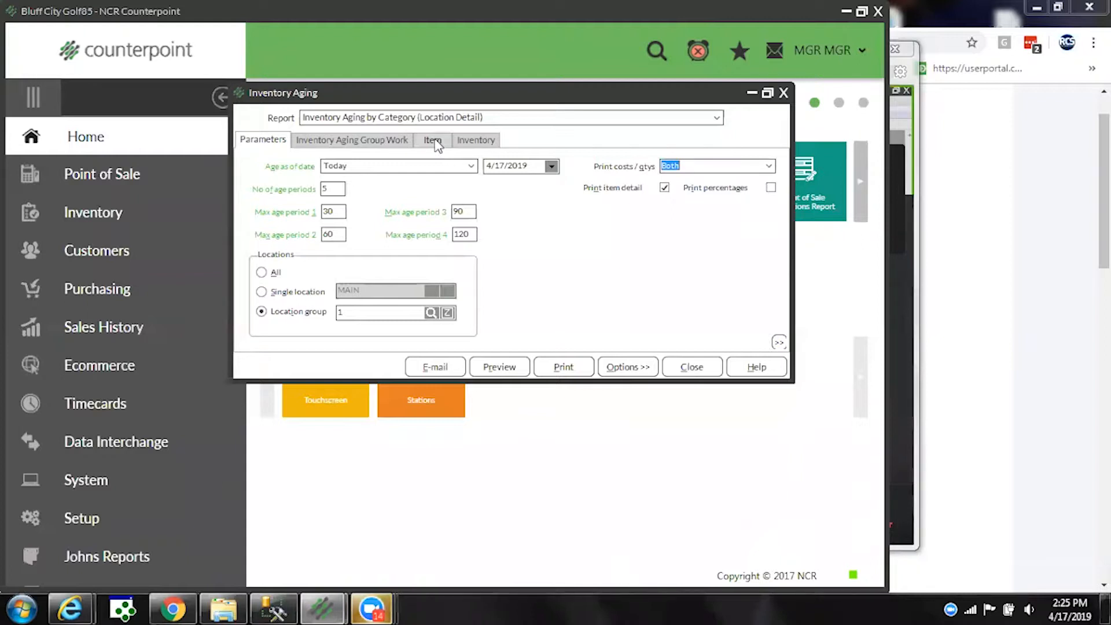
pyautogui.click(783, 94)
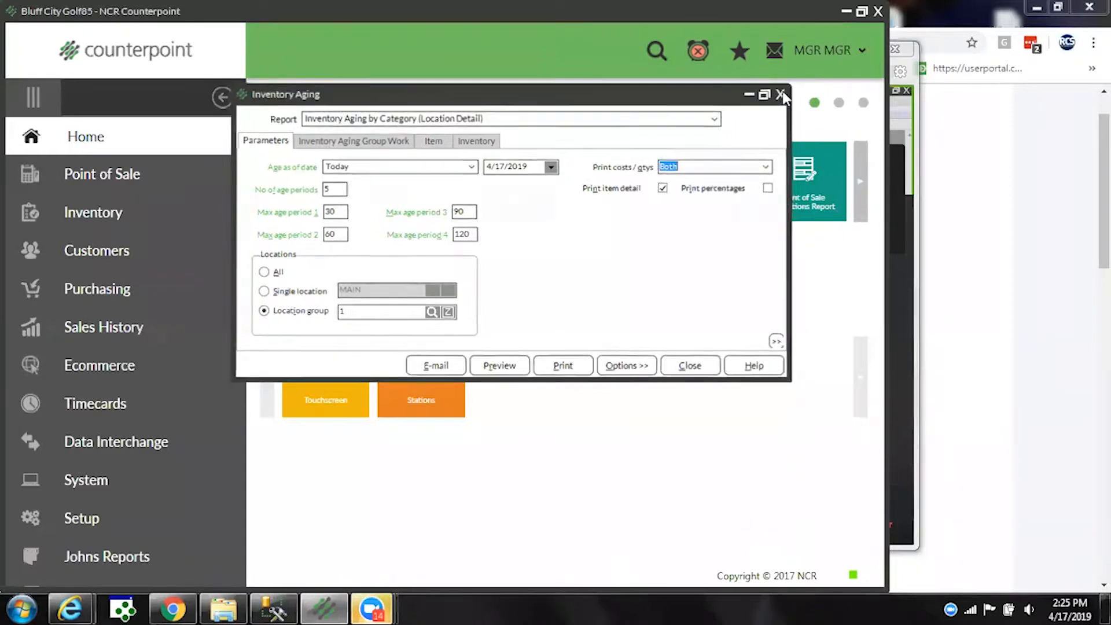
# Open the Merchandise Analysis report, look at the saved "top turn rate" entry in Save Report Parameters, and close that dialog without saving
pyautogui.click(394, 204)
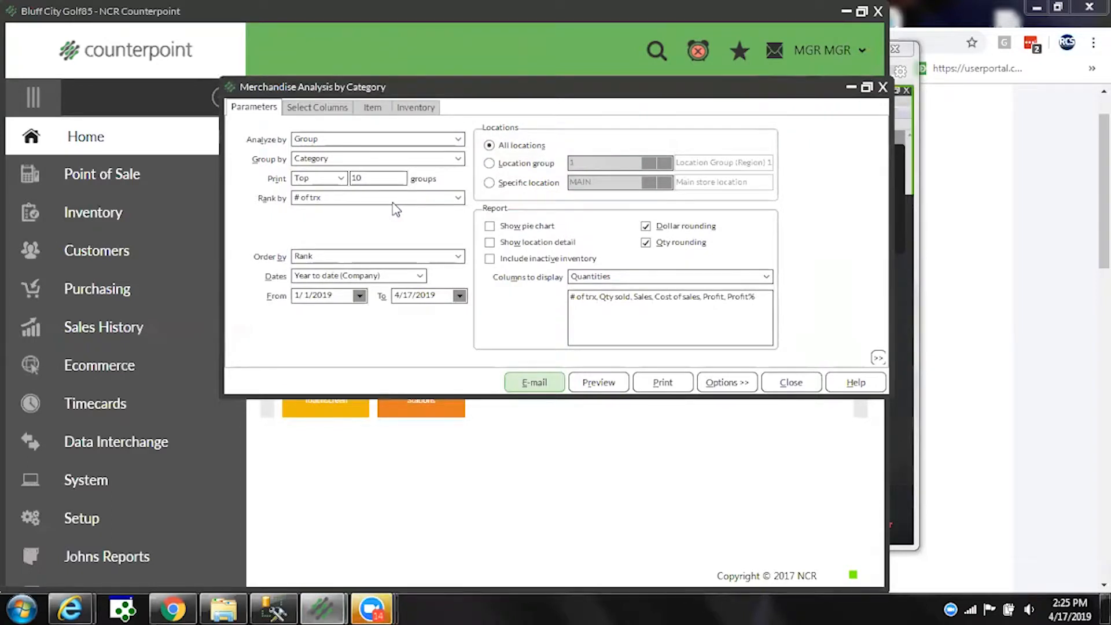
pyautogui.click(730, 385)
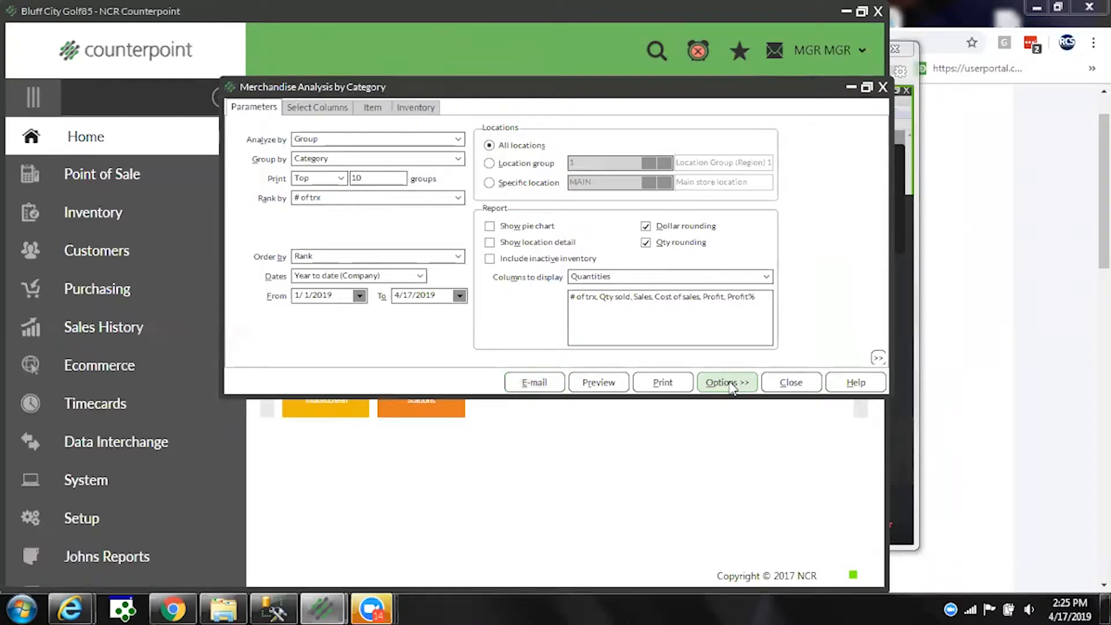
pyautogui.click(767, 491)
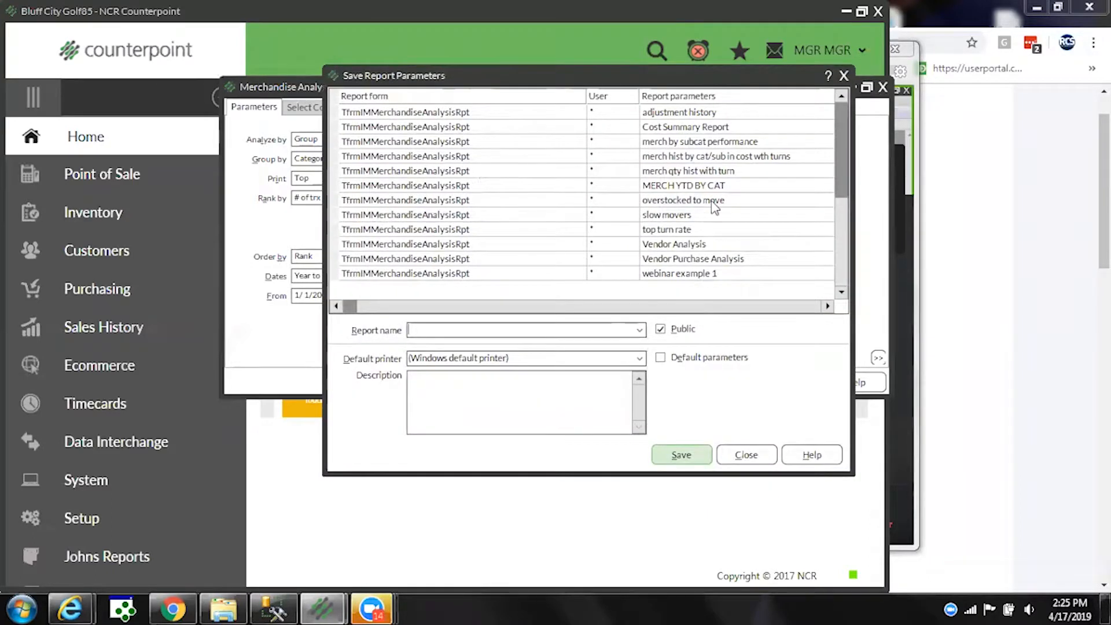
pyautogui.click(681, 230)
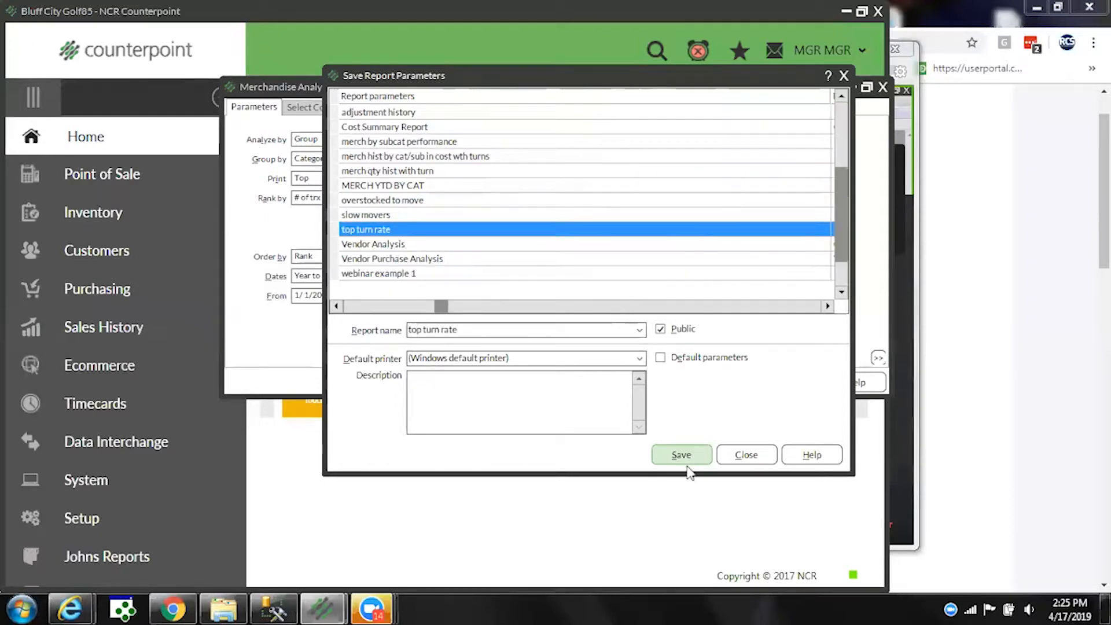
pyautogui.click(746, 455)
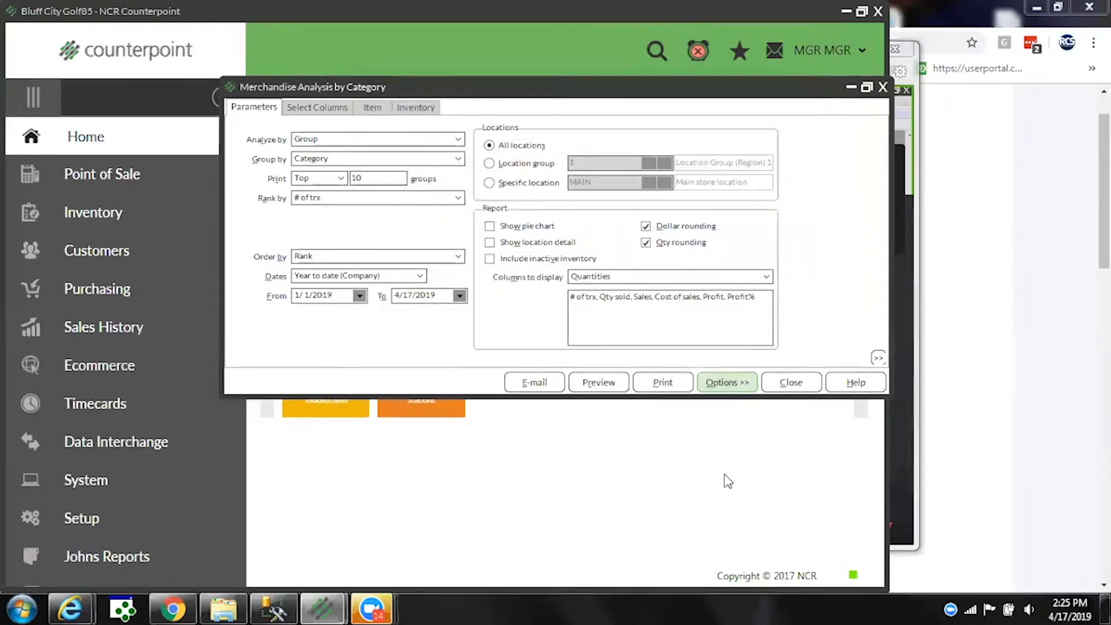
# Load the saved report parameters "top turn rate" into the Merchandise Analysis report
pyautogui.click(711, 383)
pyautogui.click(753, 508)
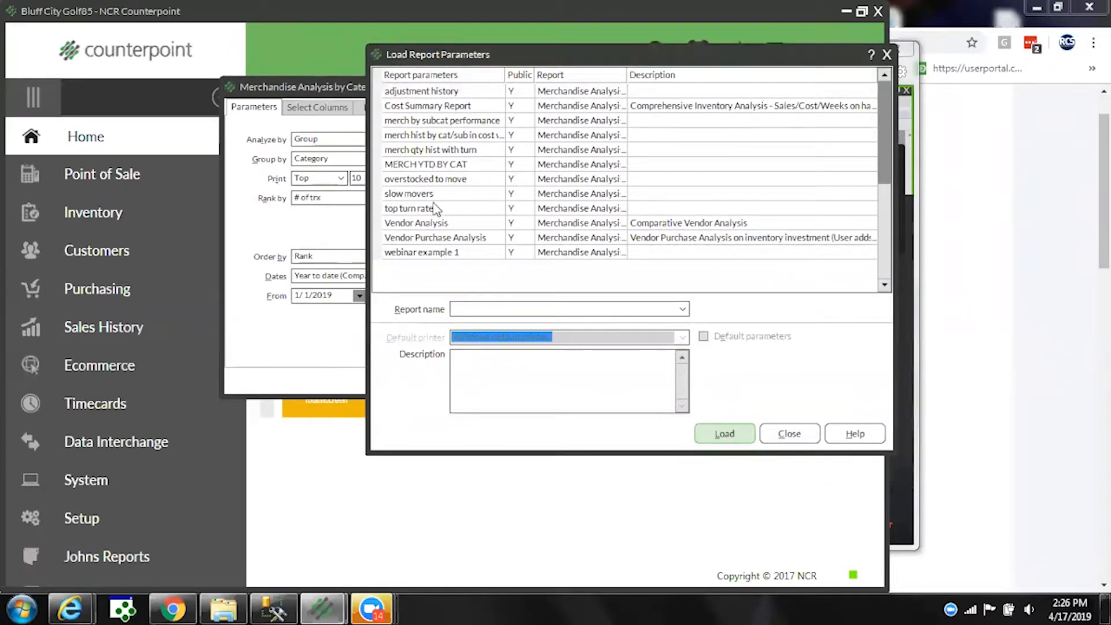
pyautogui.click(433, 208)
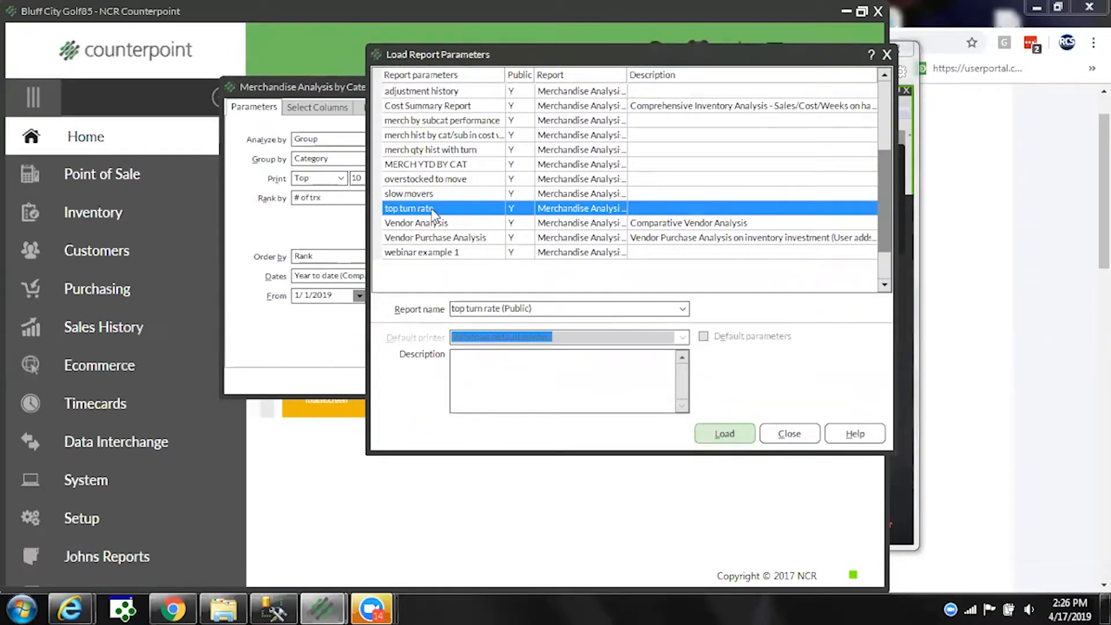
pyautogui.click(722, 434)
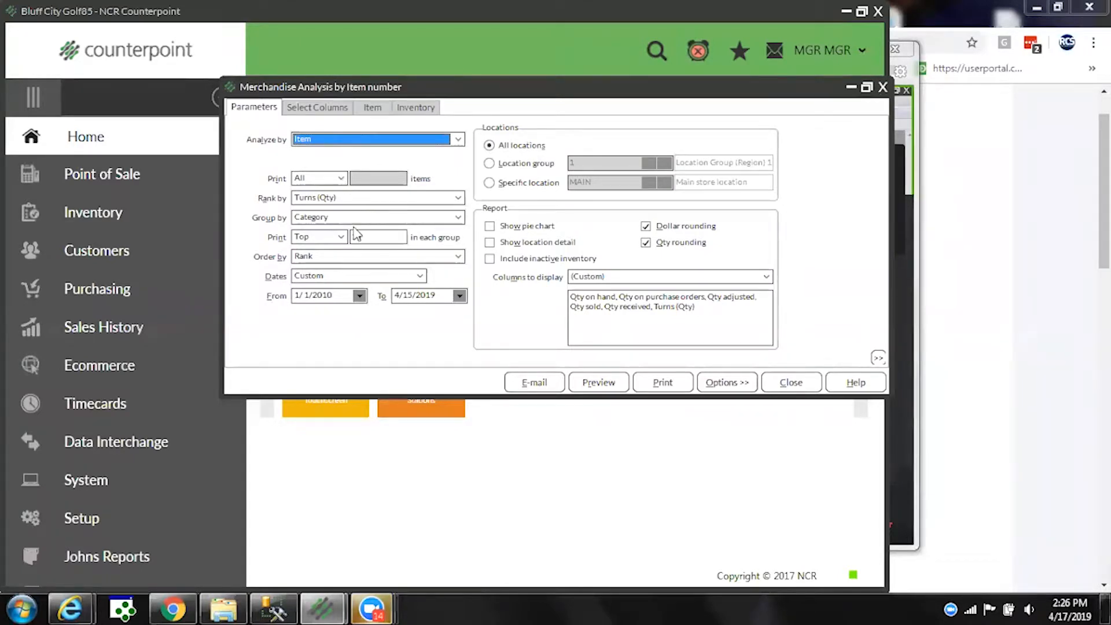
# Review the grouping choices, keep Category, and limit the report to the top 5 in each group
pyautogui.click(382, 219)
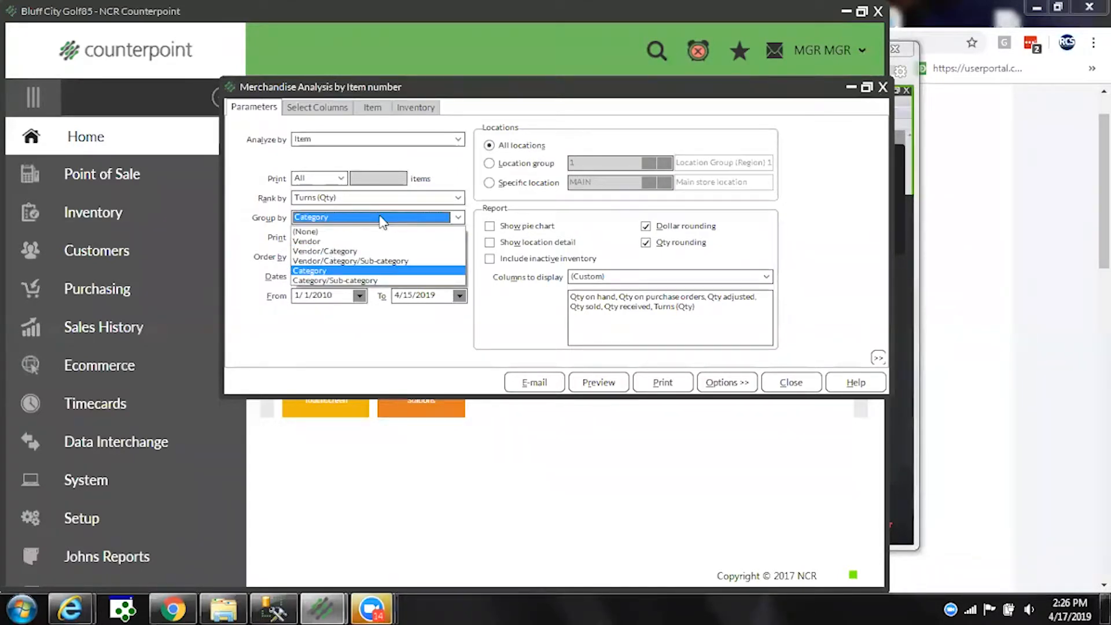
pyautogui.click(380, 217)
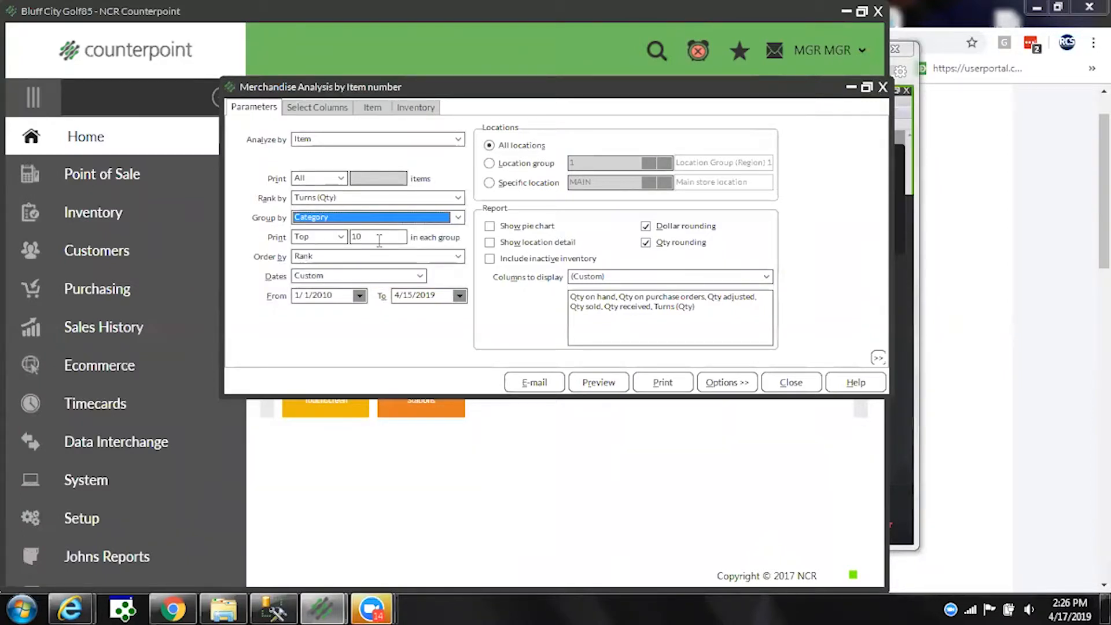
pyautogui.click(380, 238)
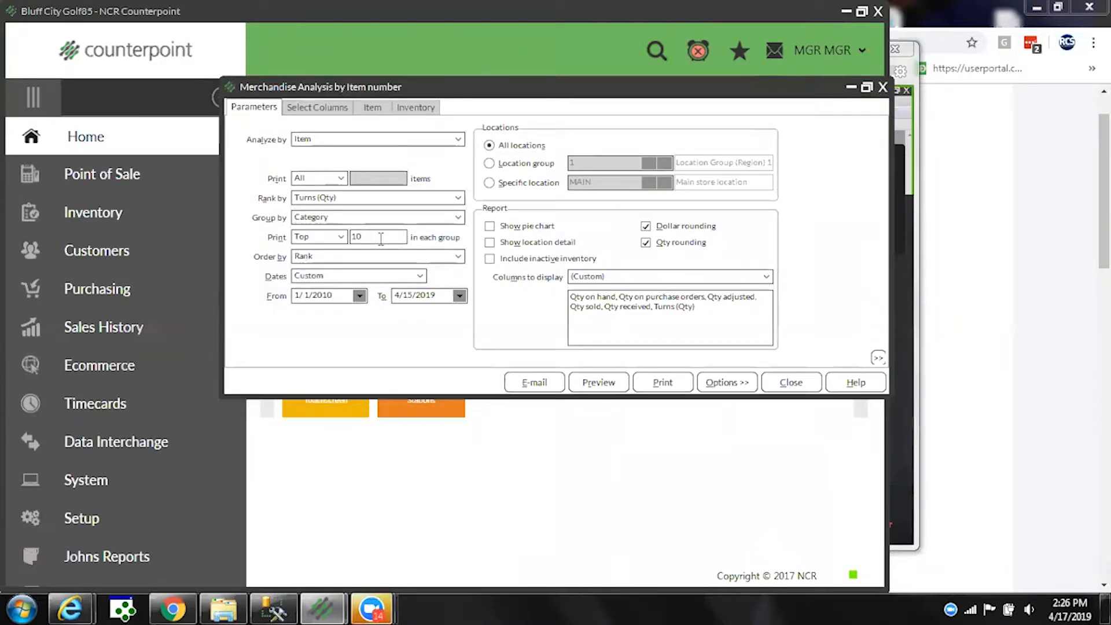
pyautogui.press('BackSpace')
pyautogui.press('BackSpace')
pyautogui.write('5')
# Show all columns in the report's column selection and look through the available quantity and retail columns
pyautogui.click(318, 108)
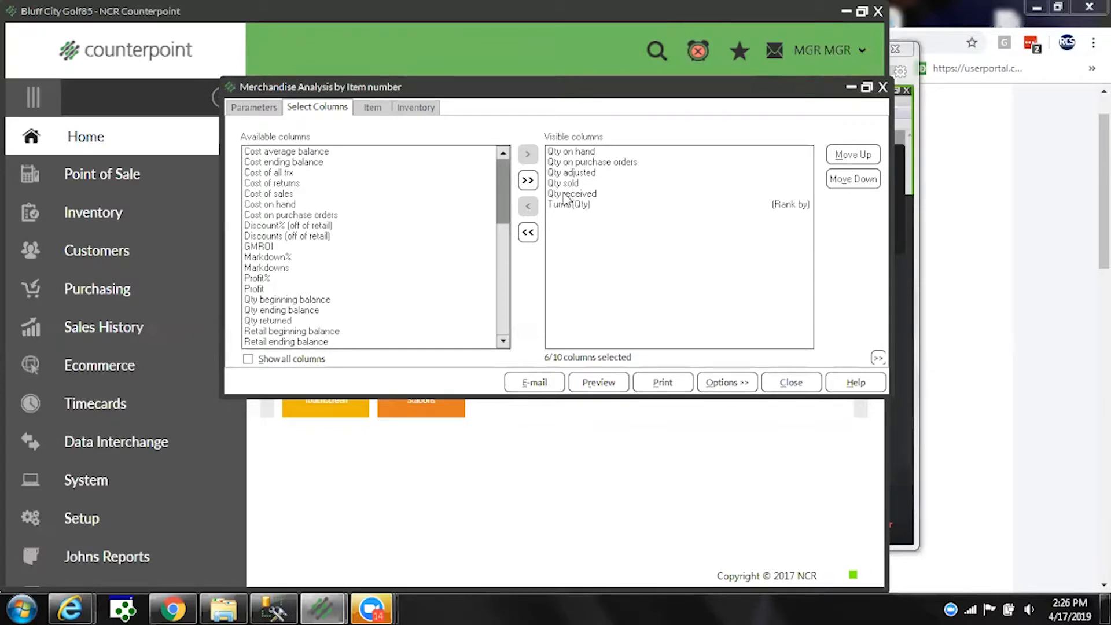
pyautogui.click(249, 359)
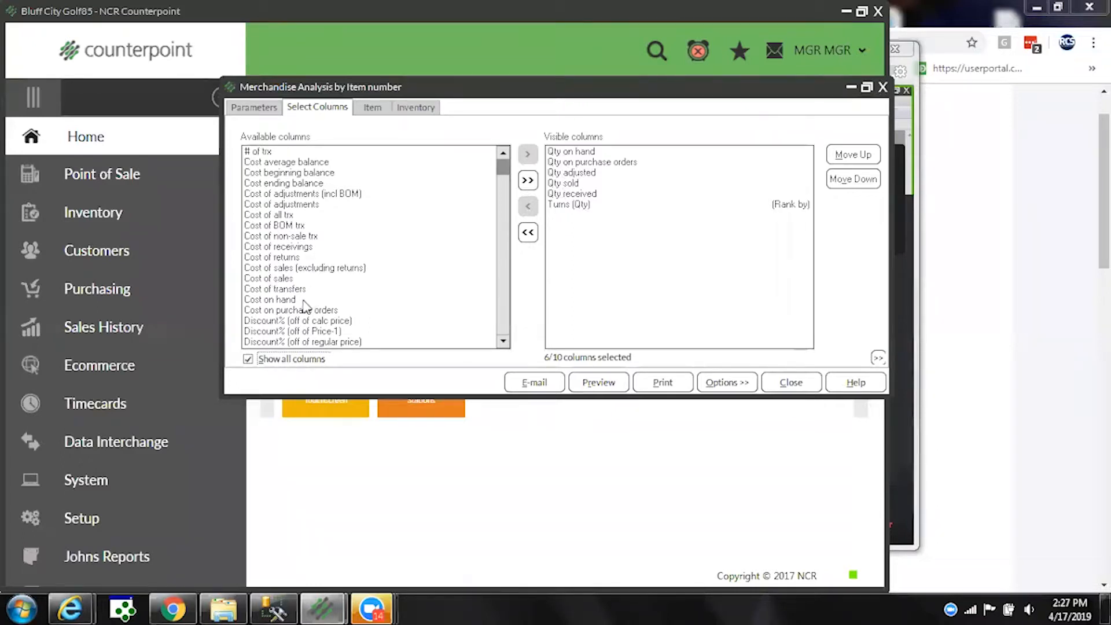
pyautogui.moveTo(504, 168); pyautogui.dragTo(507, 215)
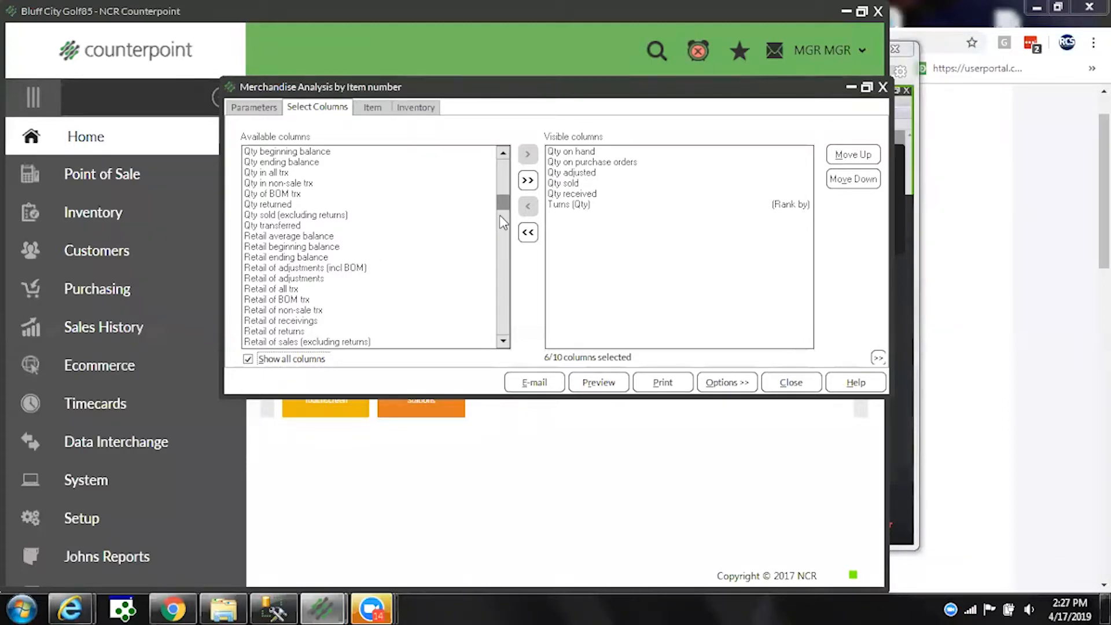
# Review the available cost columns, the item filters and the inventory filters, then return to the main report parameters
pyautogui.moveTo(505, 209); pyautogui.dragTo(505, 165)
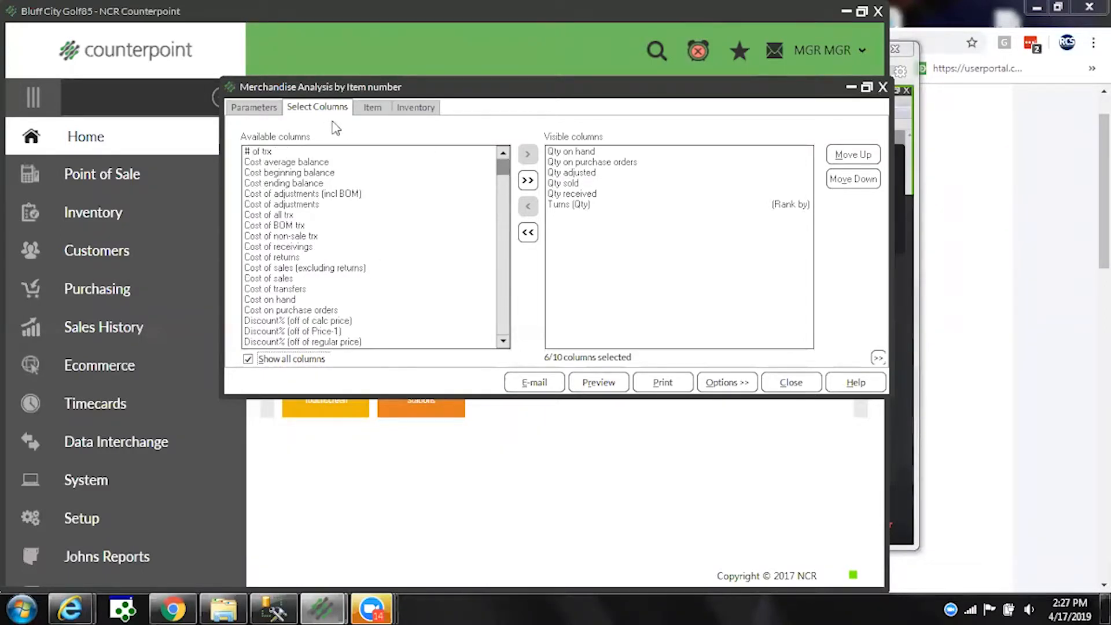
pyautogui.click(373, 108)
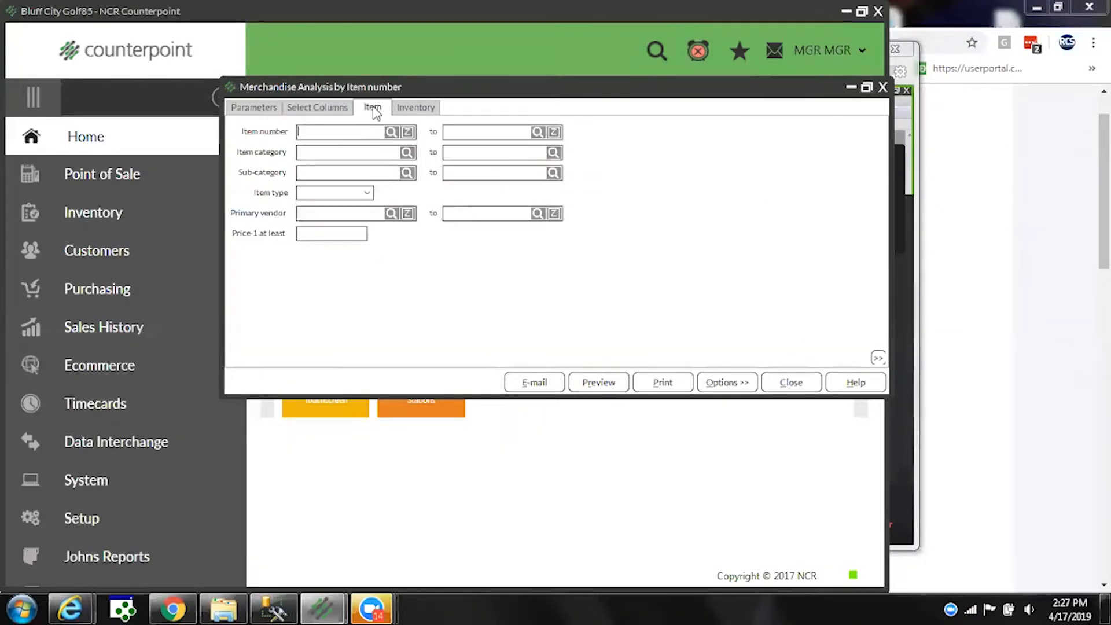
pyautogui.click(417, 110)
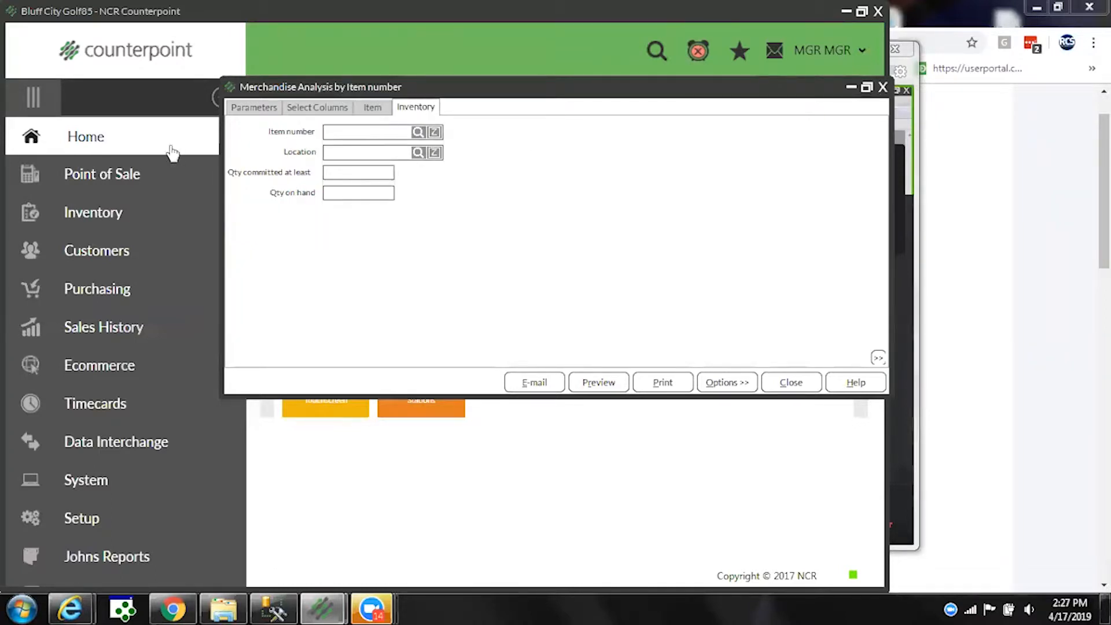
pyautogui.click(245, 110)
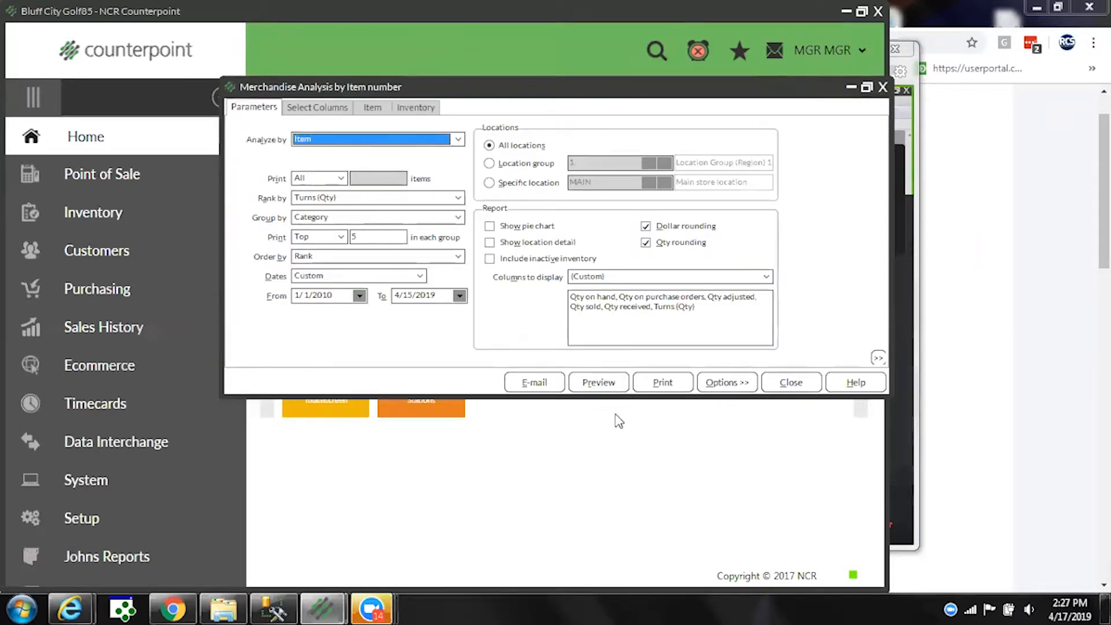
# Preview the Merchandise Analysis report, examine on-hand quantities and turns for items in each category, and close the preview
pyautogui.click(608, 384)
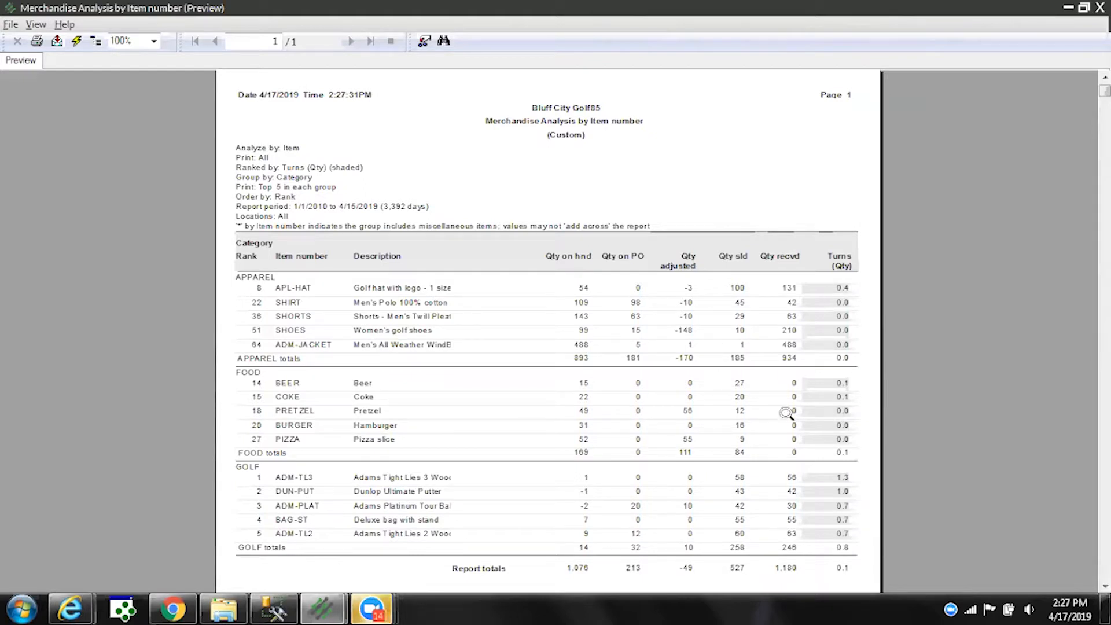
pyautogui.click(292, 479)
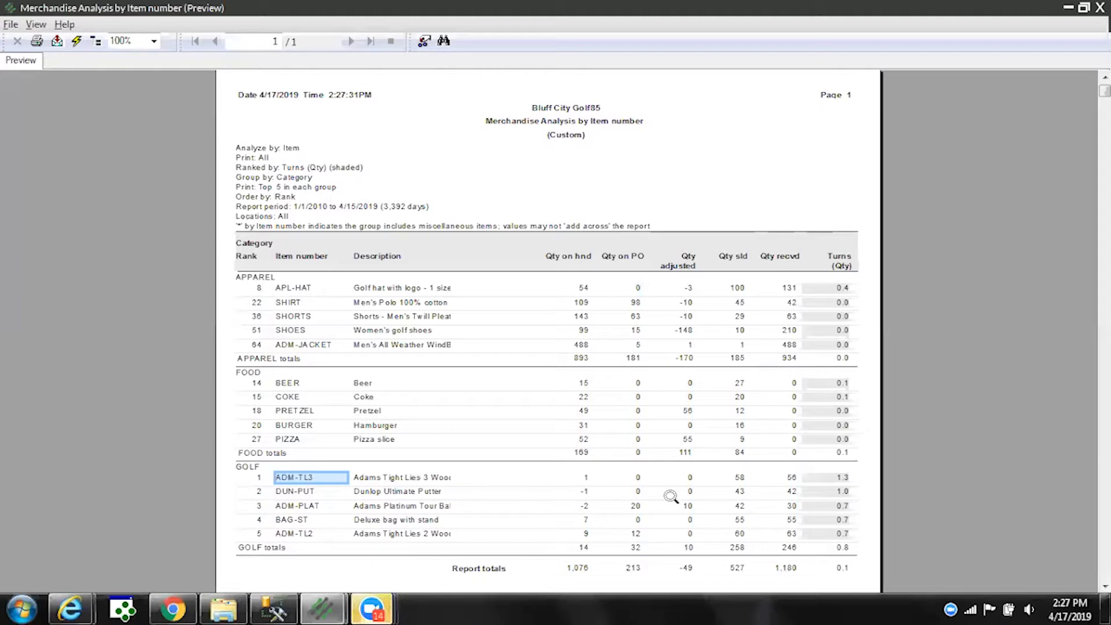
pyautogui.click(586, 478)
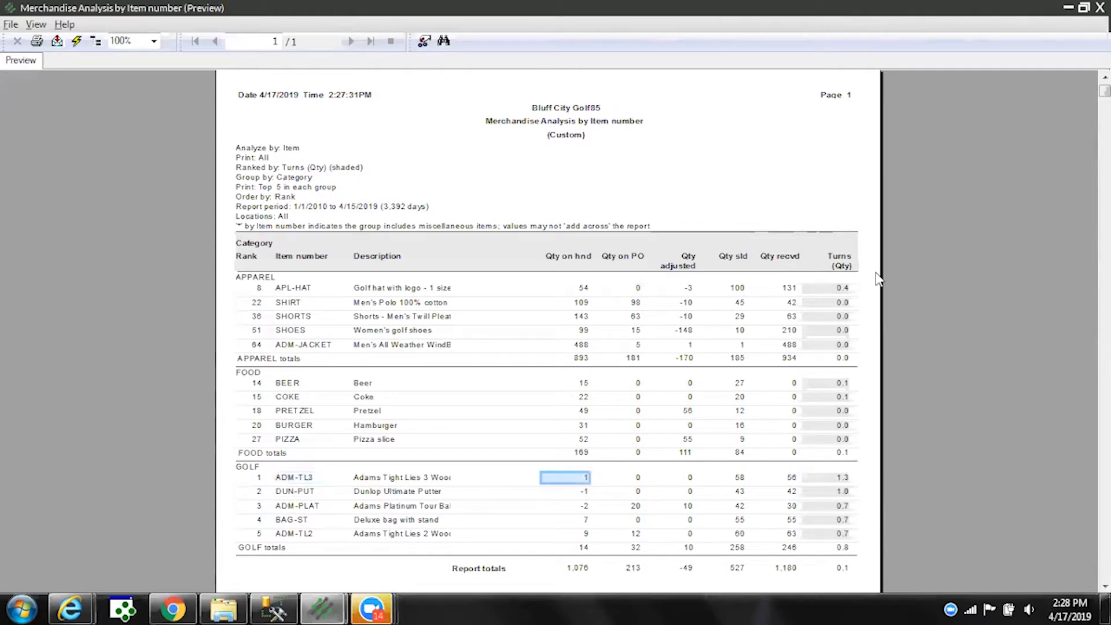
pyautogui.click(842, 332)
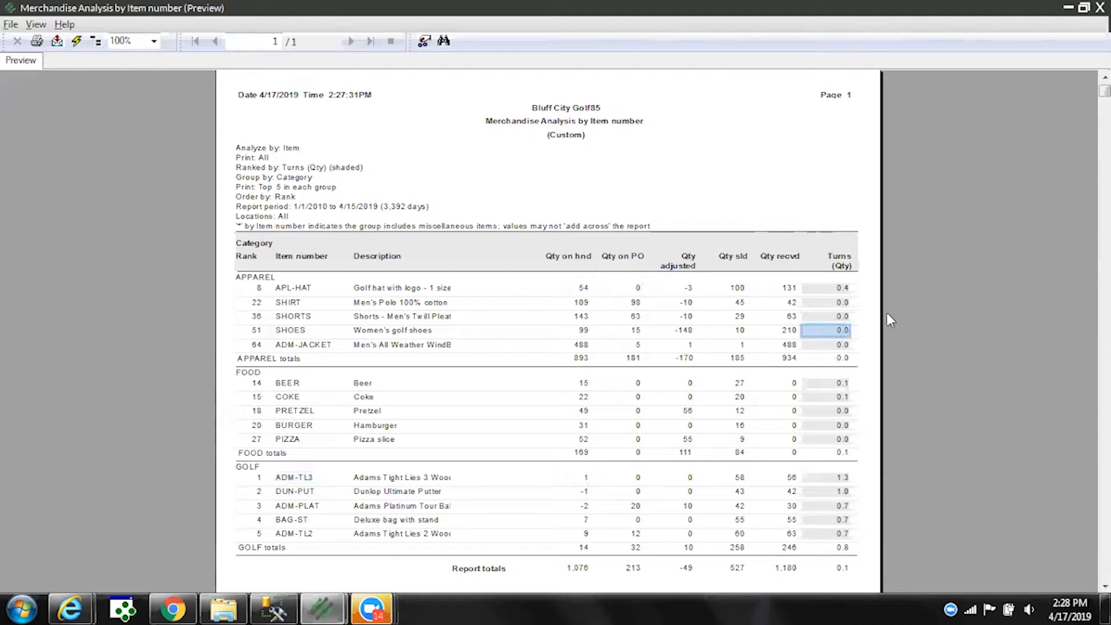
pyautogui.click(838, 318)
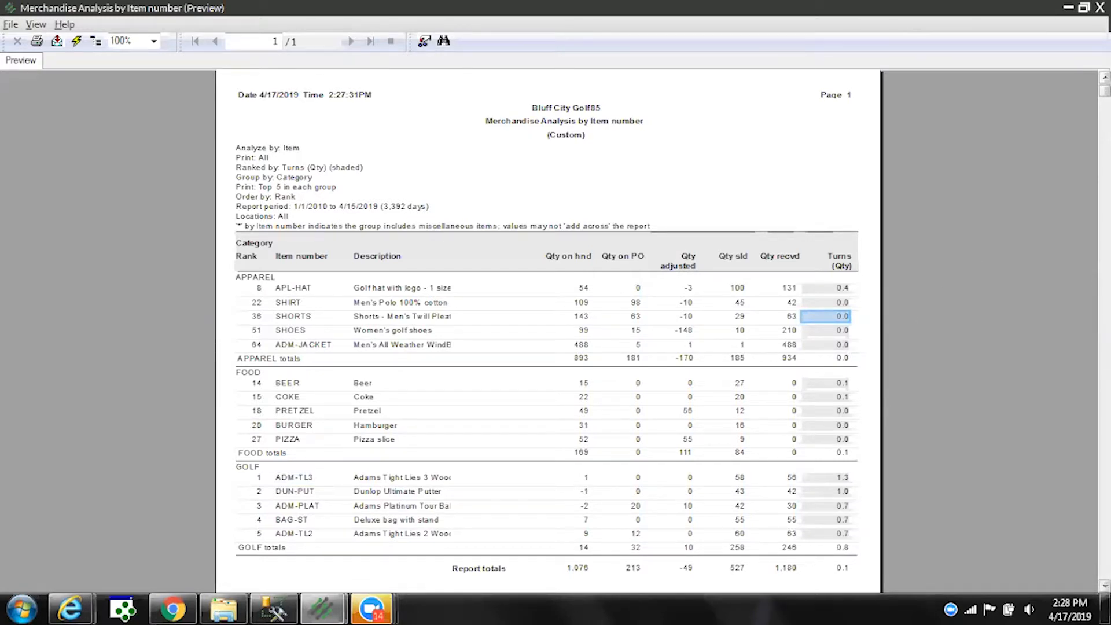
pyautogui.scroll(-3, 548, 330)
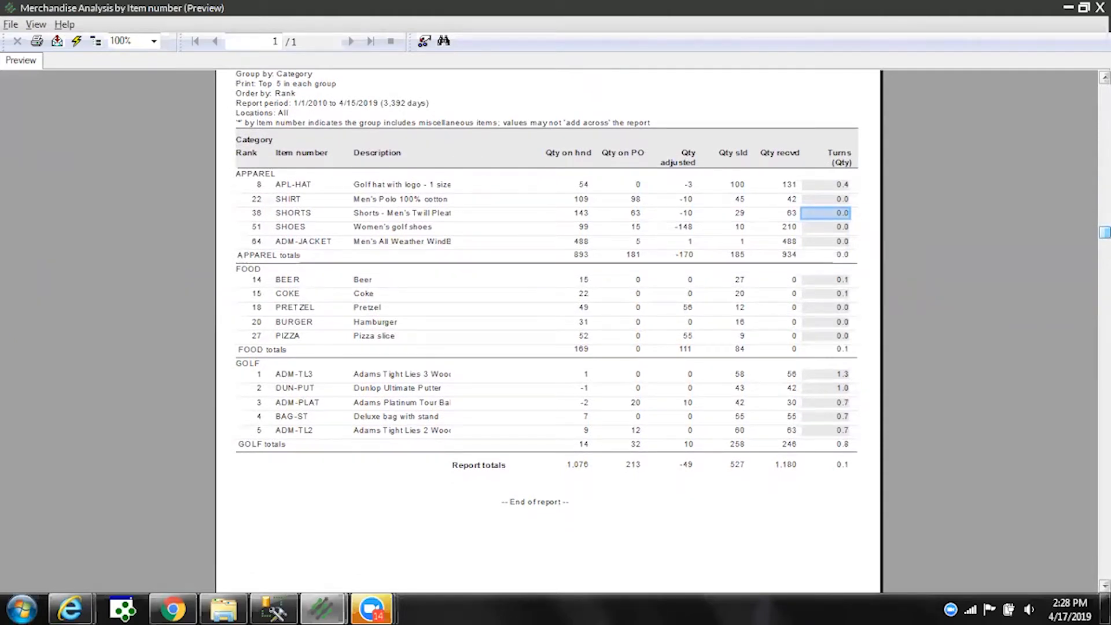
pyautogui.click(1101, 8)
# Customize the inventory filter by adding a Bin-2 condition and changing the Qty on hand comparison to "at least", and return to the simplified view
pyautogui.click(425, 108)
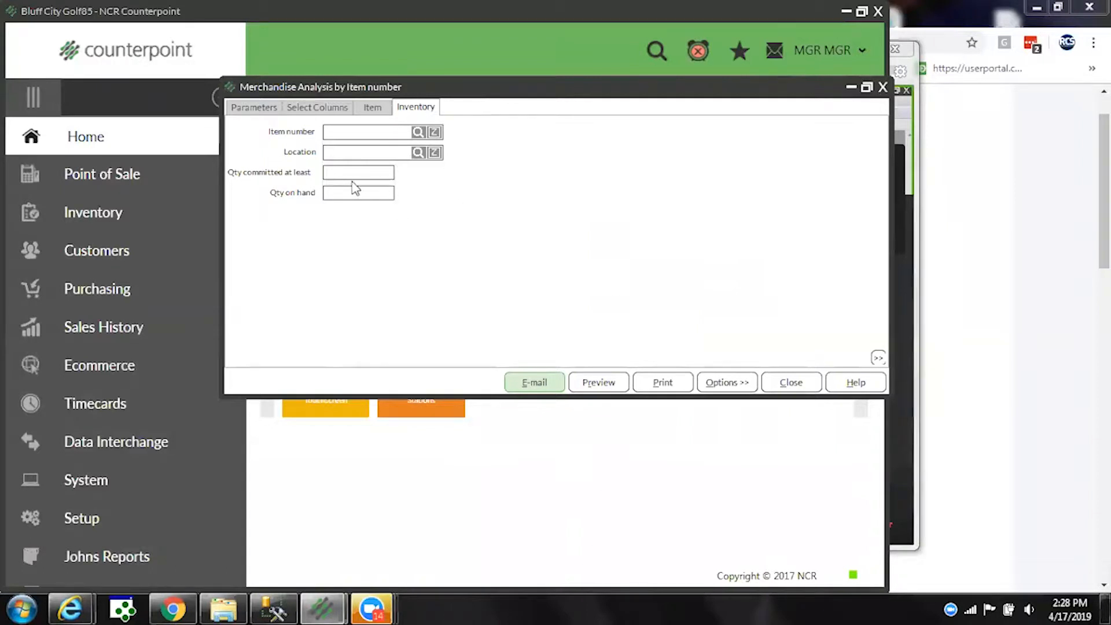
pyautogui.rightClick(479, 192)
pyautogui.click(523, 446)
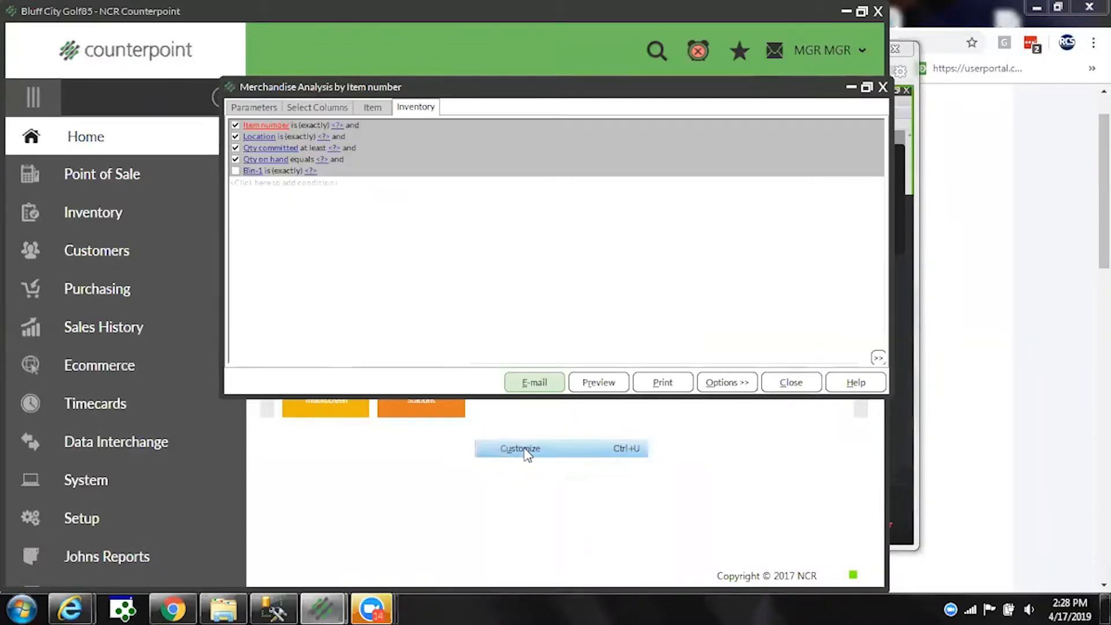
pyautogui.click(252, 183)
pyautogui.click(303, 160)
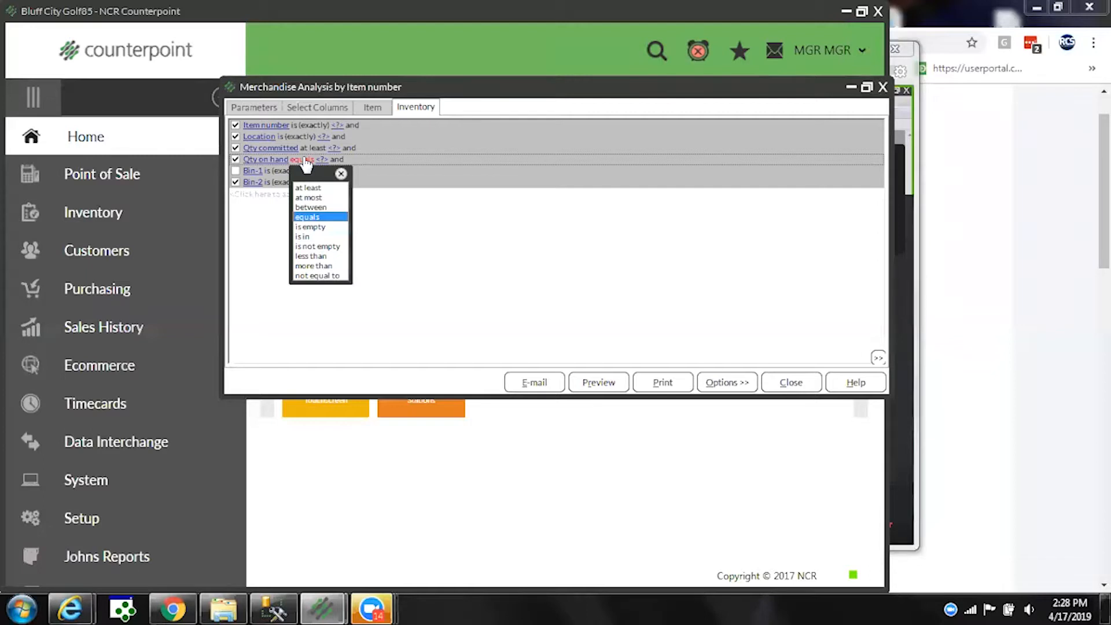
pyautogui.click(311, 188)
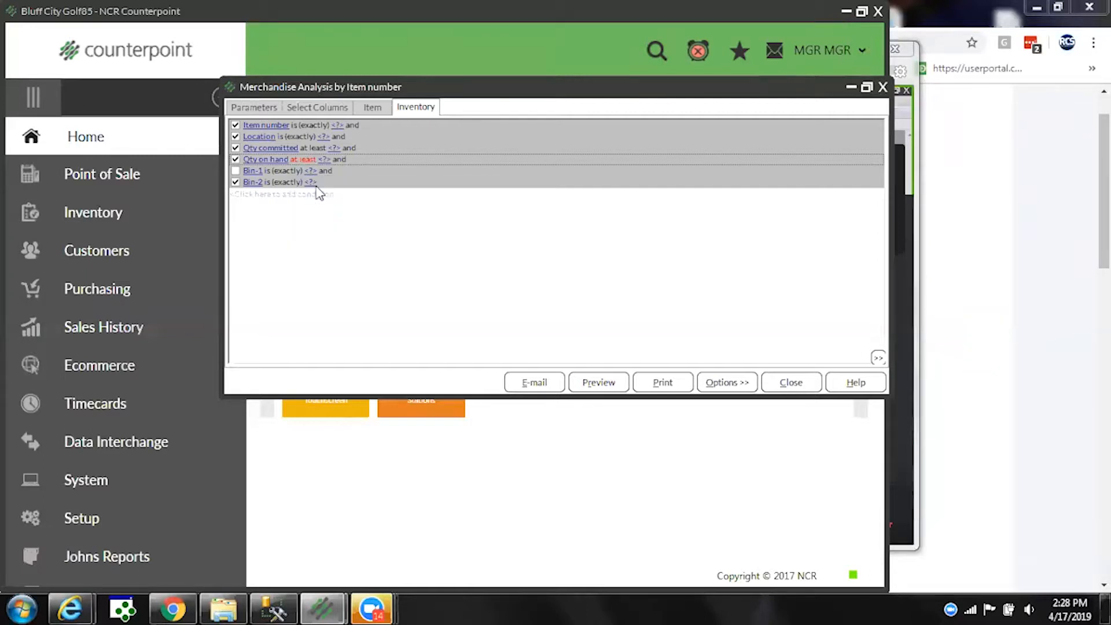
pyautogui.rightClick(395, 217)
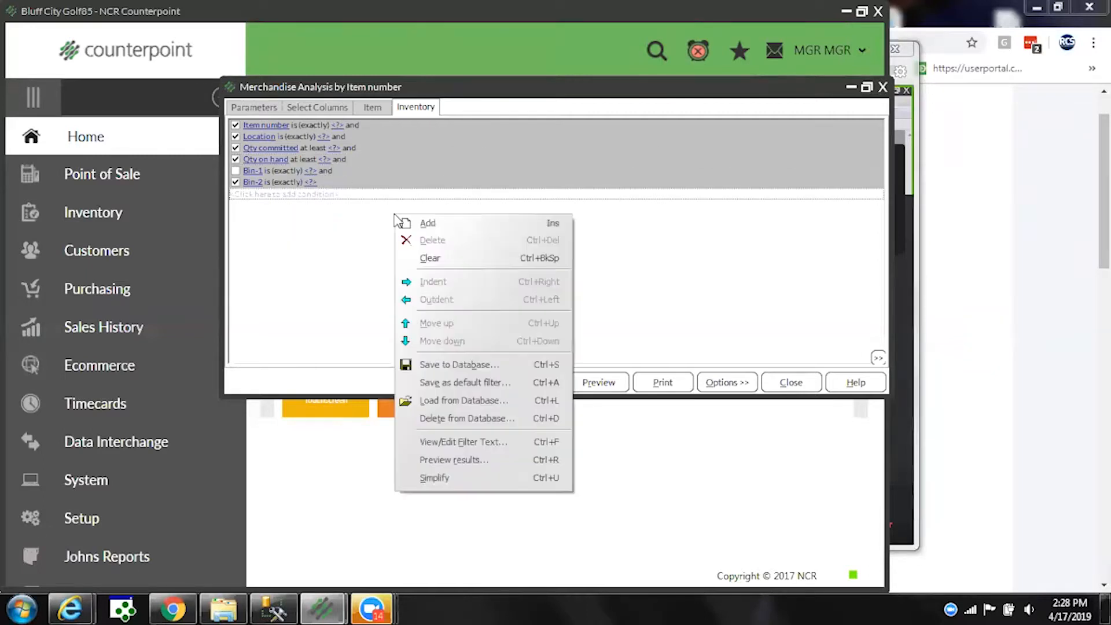
pyautogui.click(423, 479)
# Set the Qty on hand at least filter to 1, preview the filtered report, and close the preview
pyautogui.write('1')
pyautogui.press('Tab')
pyautogui.click(594, 381)
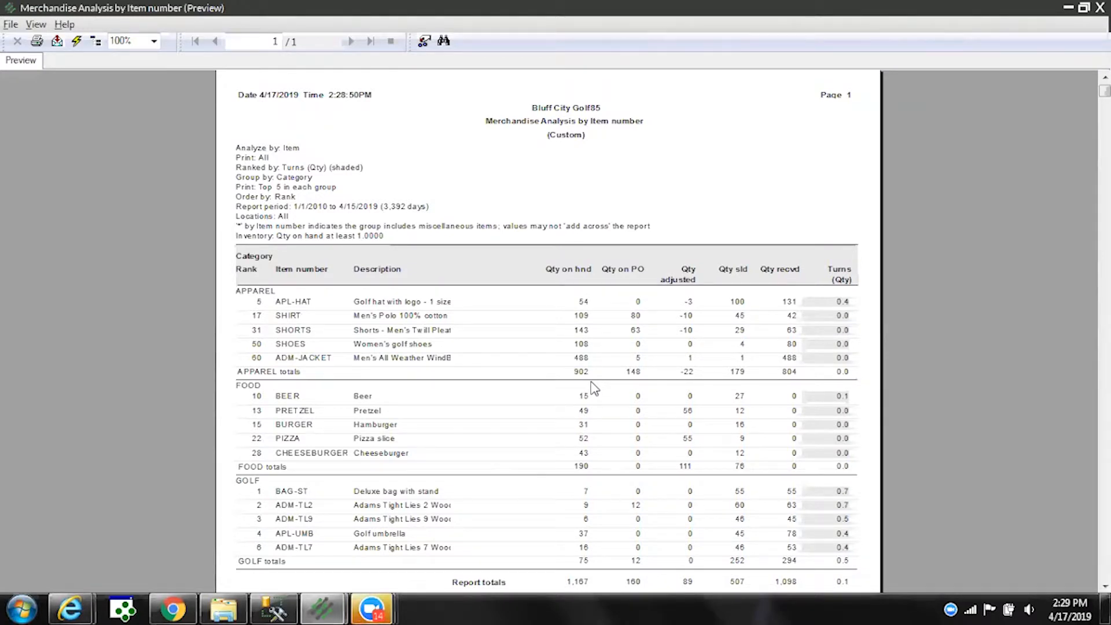
pyautogui.press('Escape')
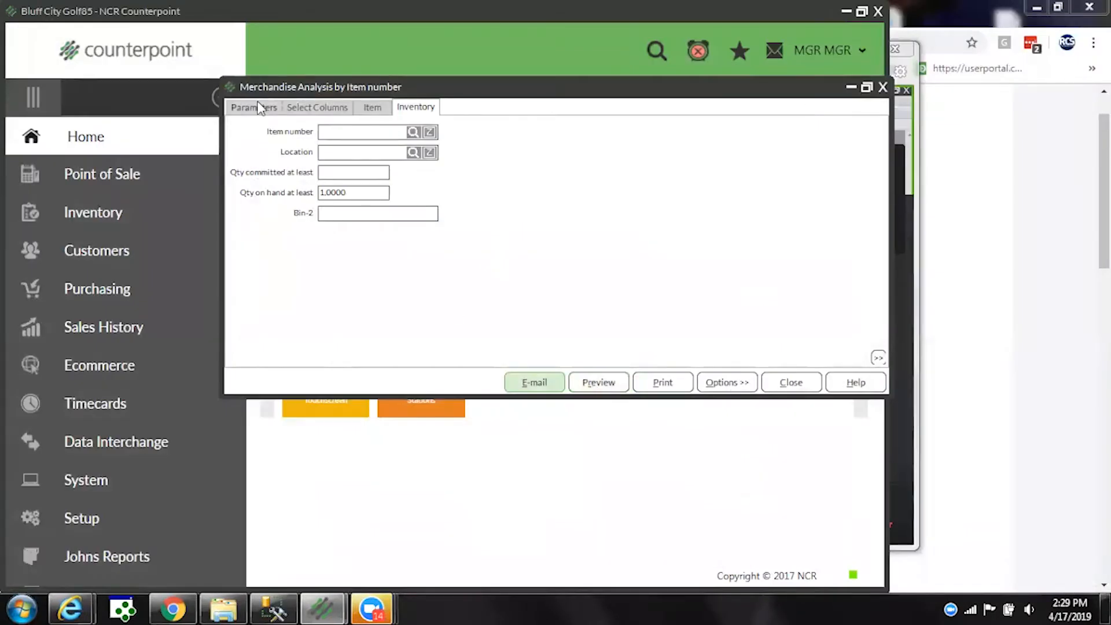
# Set the report to print the bottom 5 in each group, preview it, and close the preview
pyautogui.click(259, 108)
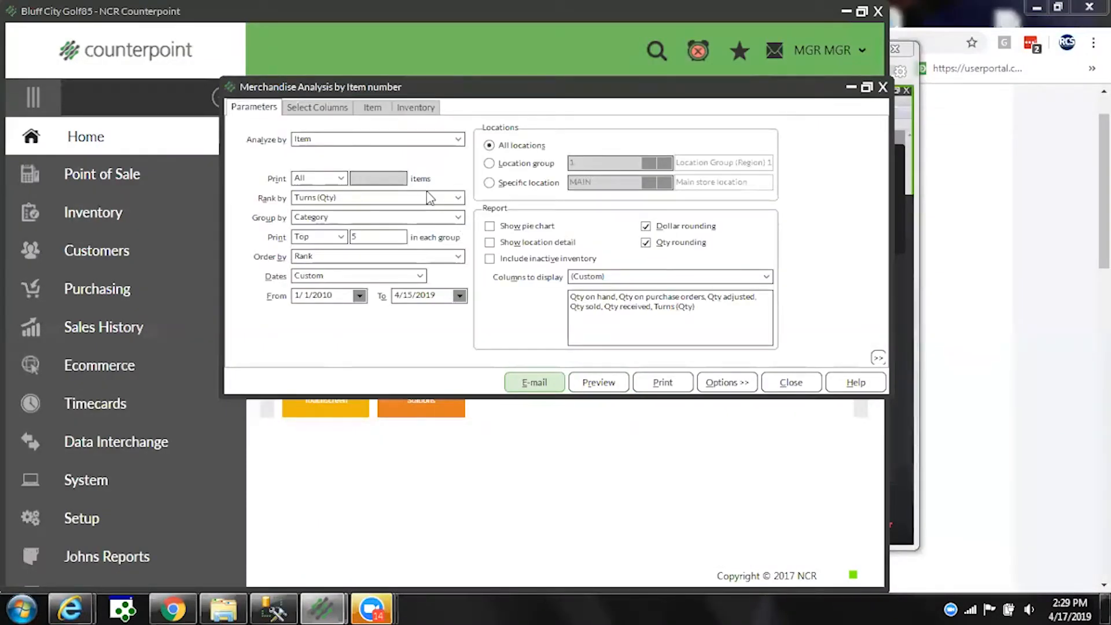
pyautogui.click(341, 237)
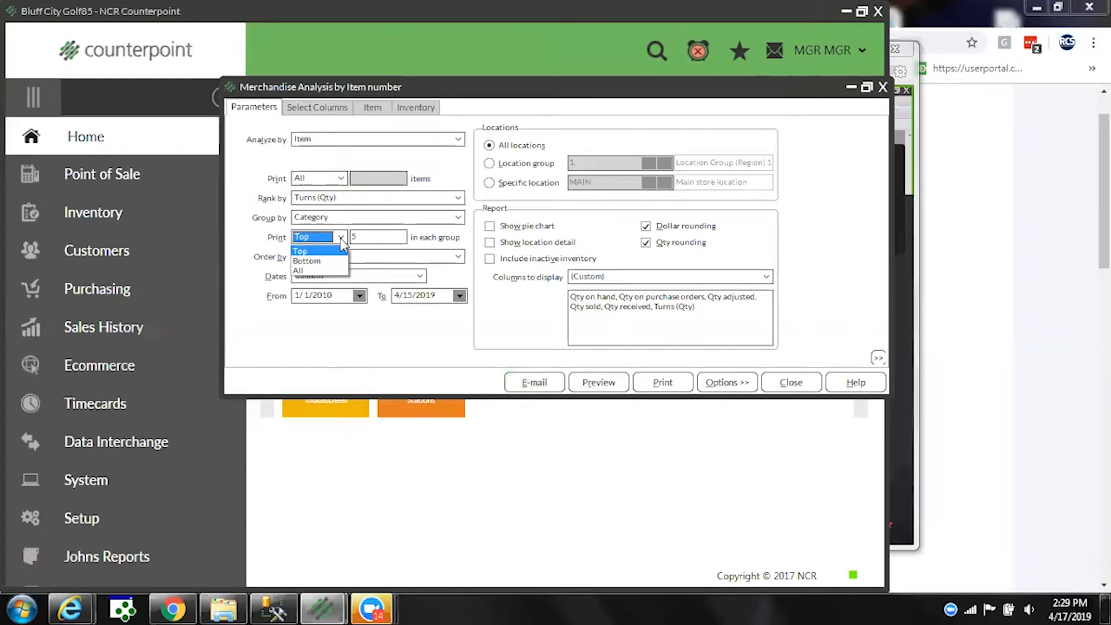
pyautogui.click(323, 261)
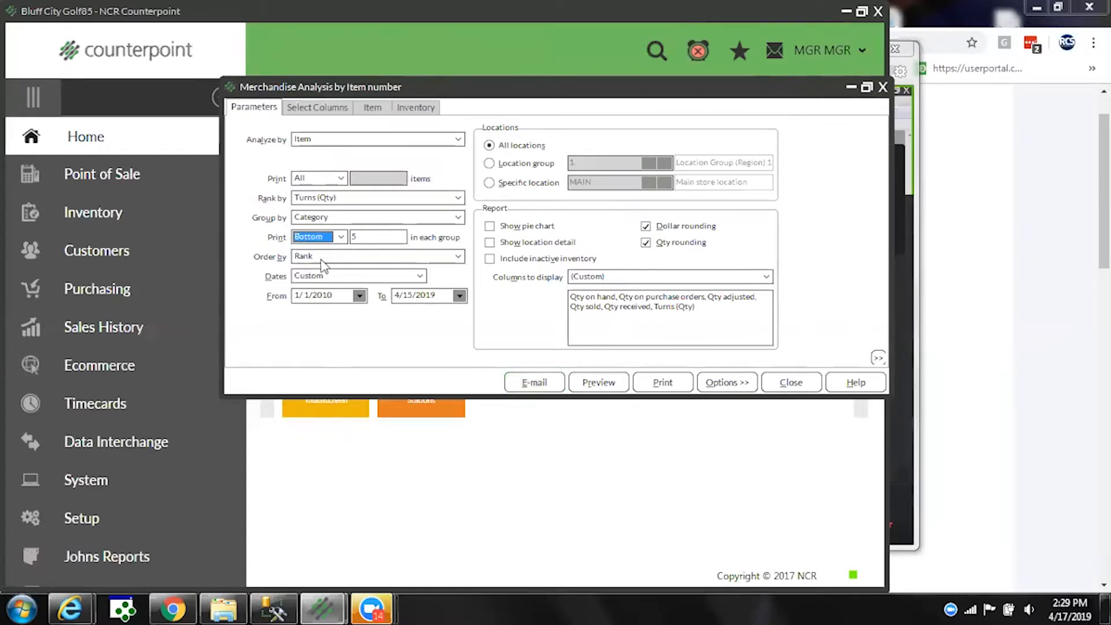
pyautogui.click(591, 387)
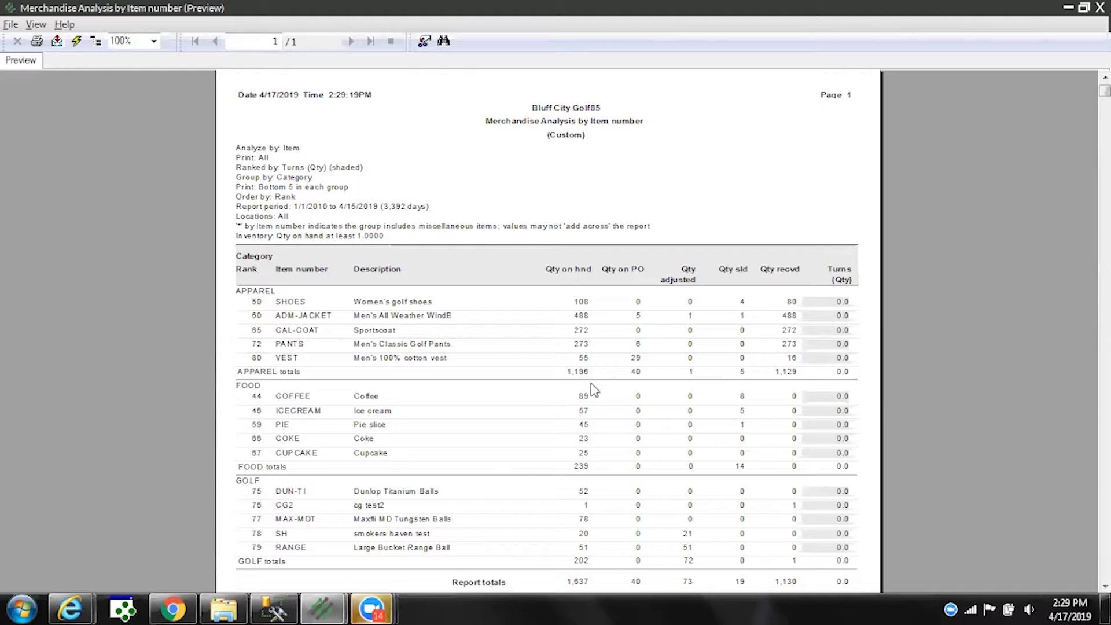
pyautogui.press('Escape')
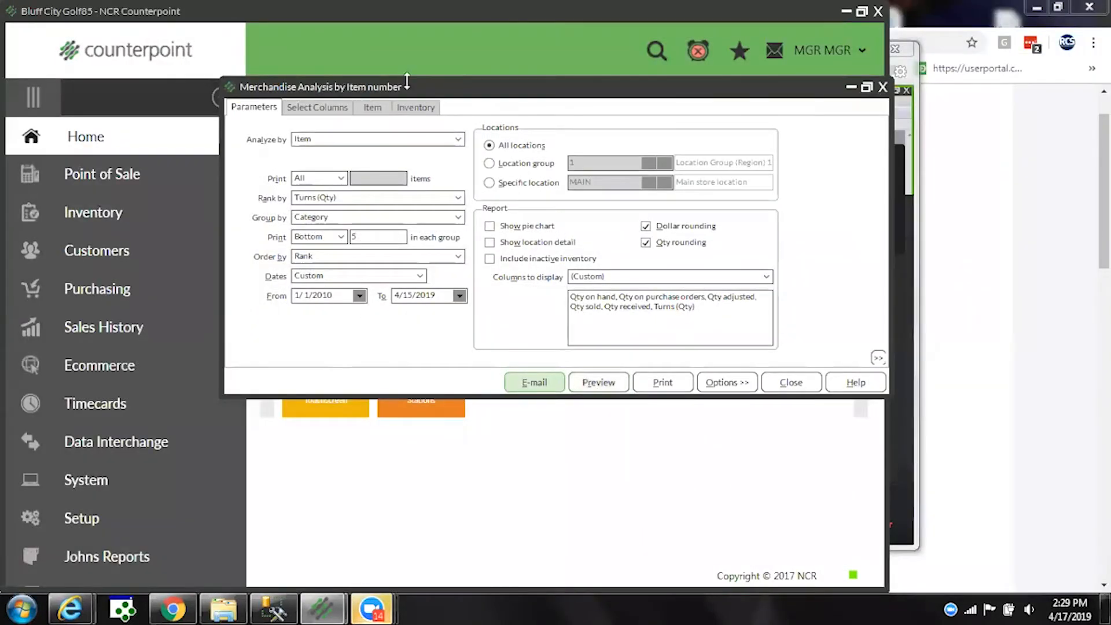
# Customize the inventory filter again and add a condition on Last count date
pyautogui.click(416, 108)
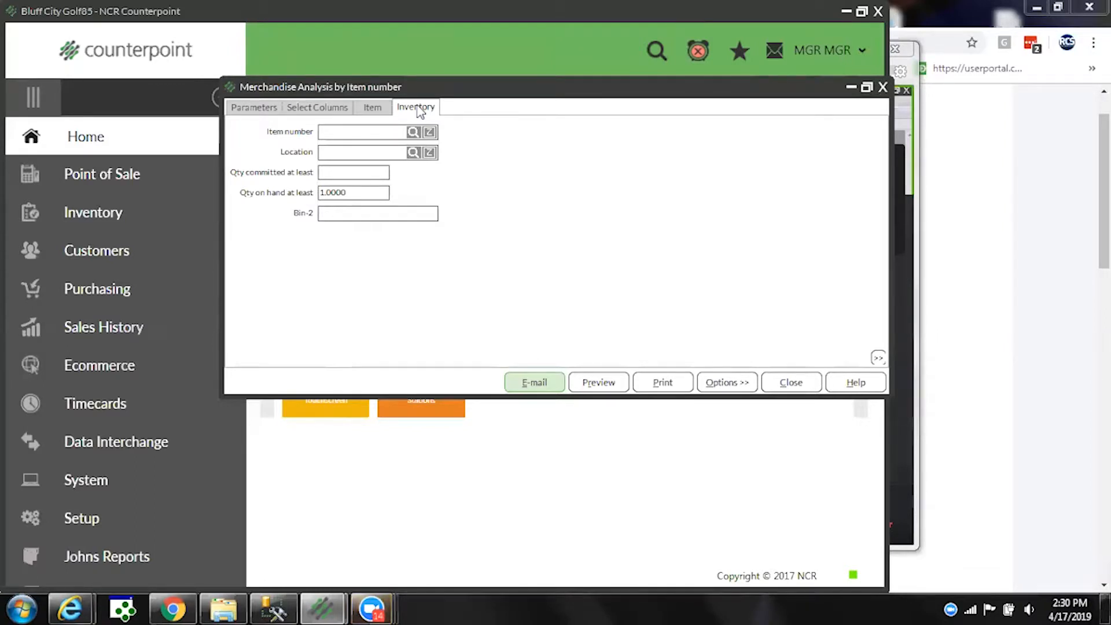
pyautogui.rightClick(505, 176)
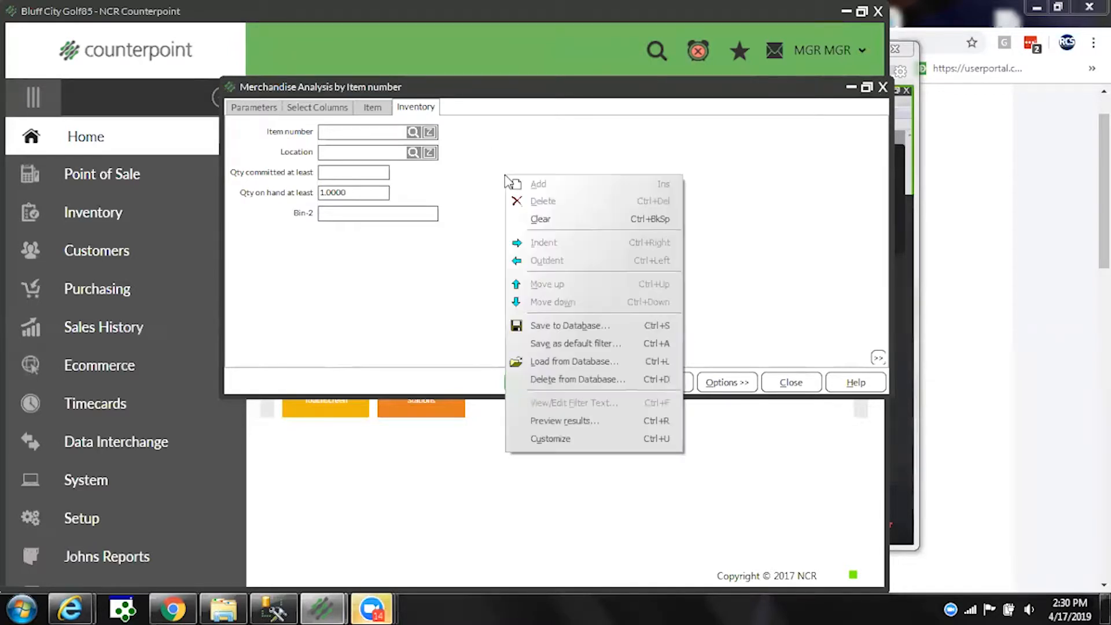
pyautogui.click(560, 440)
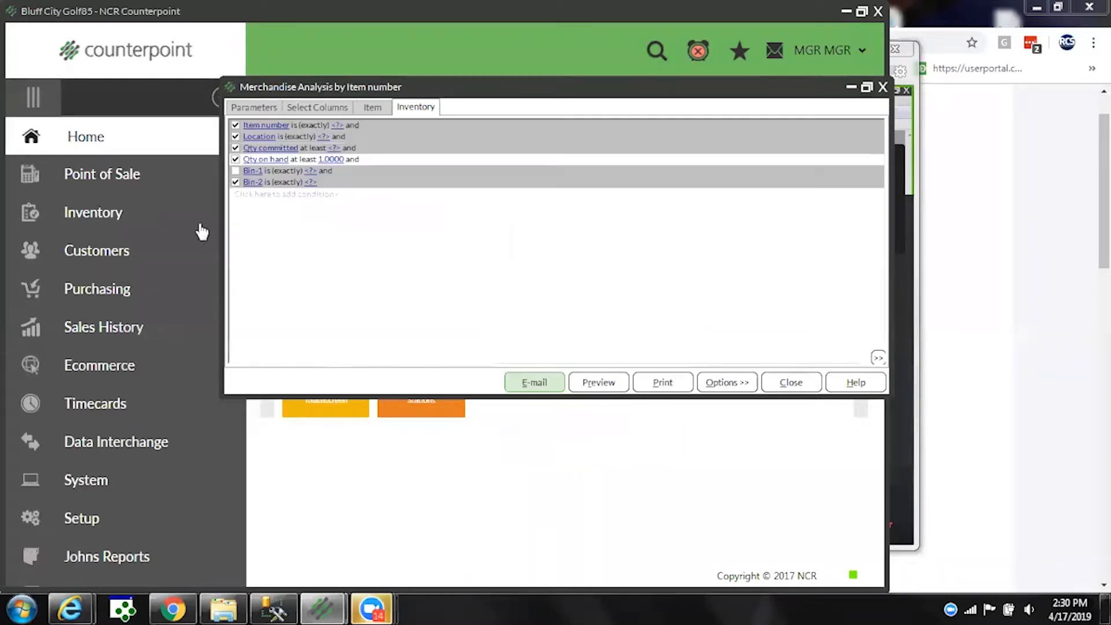
pyautogui.click(264, 194)
pyautogui.click(253, 194)
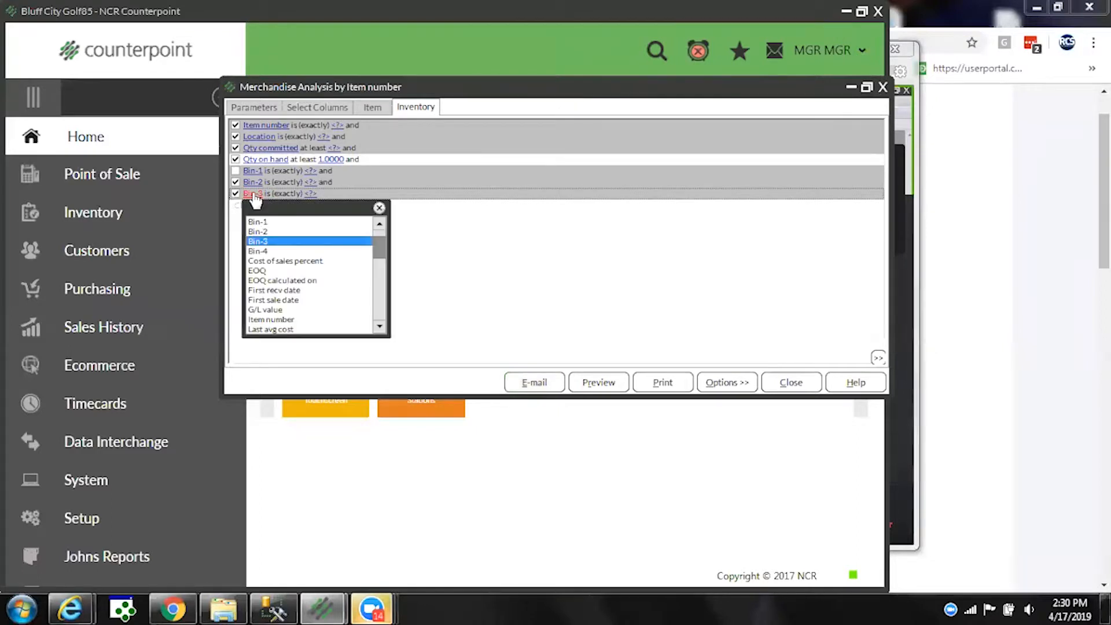
pyautogui.moveTo(380, 243)
pyautogui.mouseDown()
pyautogui.moveTo(382, 227)
pyautogui.moveTo(382, 247)
pyautogui.mouseUp()
pyautogui.moveTo(382, 248); pyautogui.dragTo(382, 251)
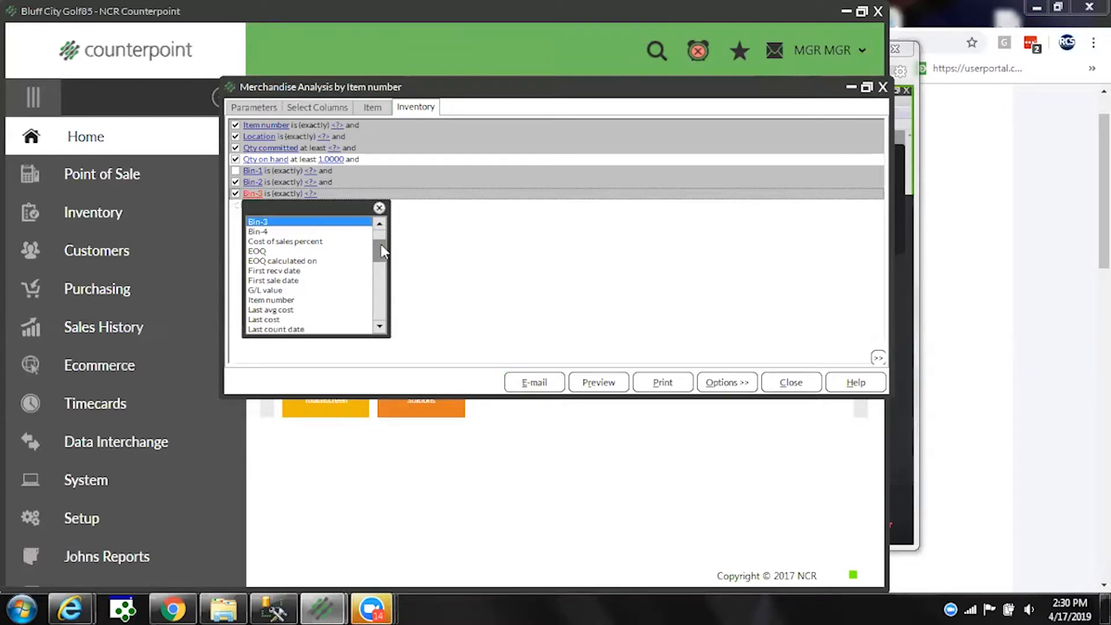
pyautogui.moveTo(382, 251); pyautogui.dragTo(382, 258)
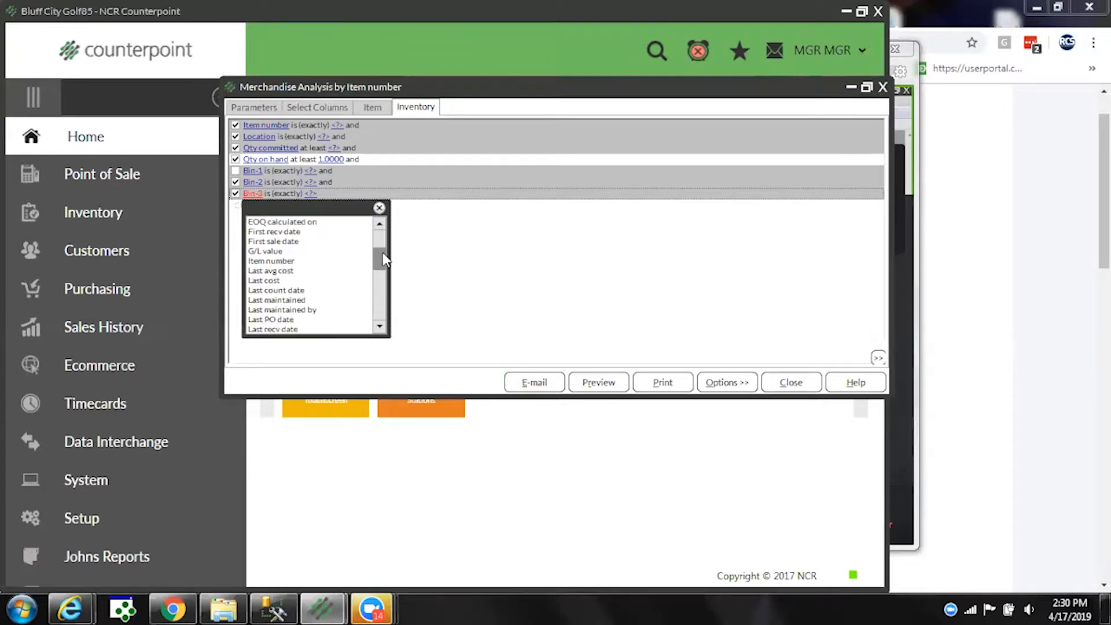
pyautogui.click(299, 290)
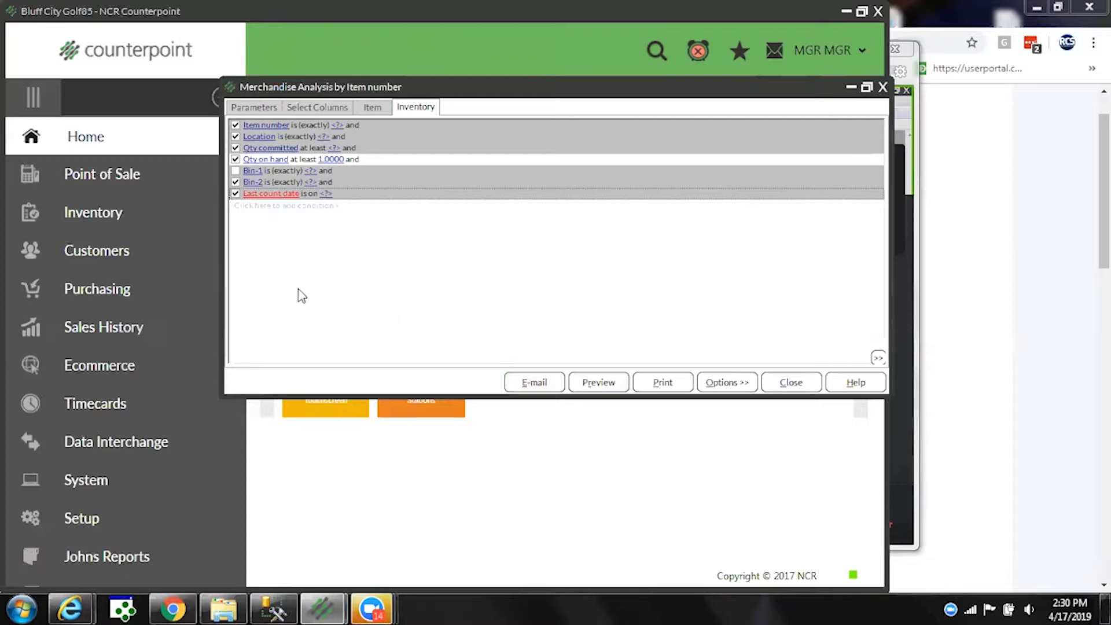
# Add a Last recv date condition below the Last count date condition in the inventory filter
pyautogui.click(267, 207)
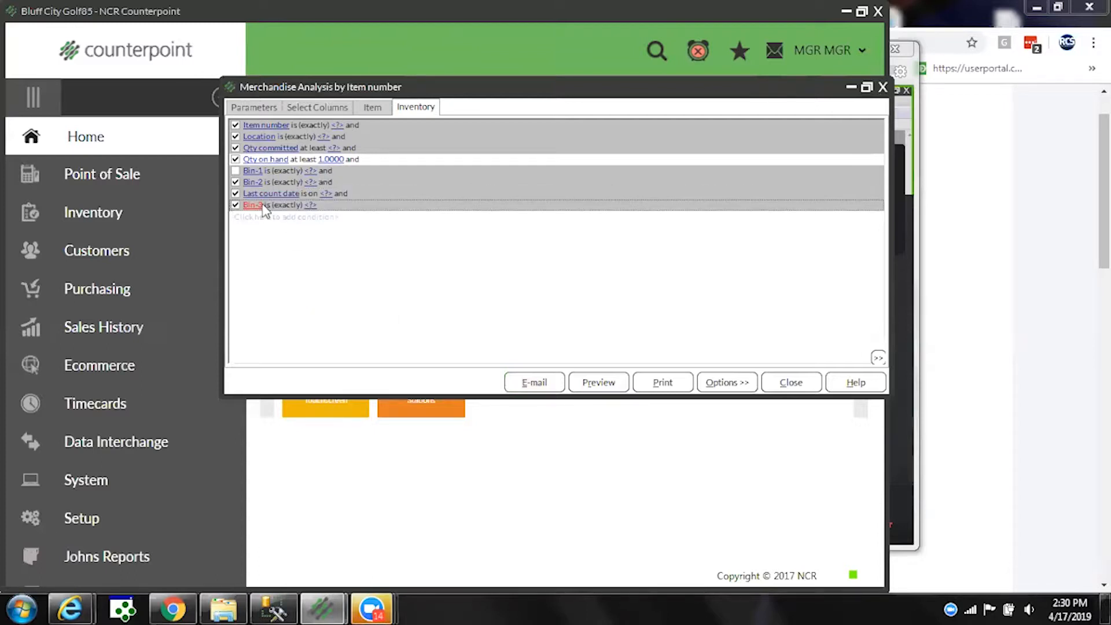
pyautogui.click(259, 206)
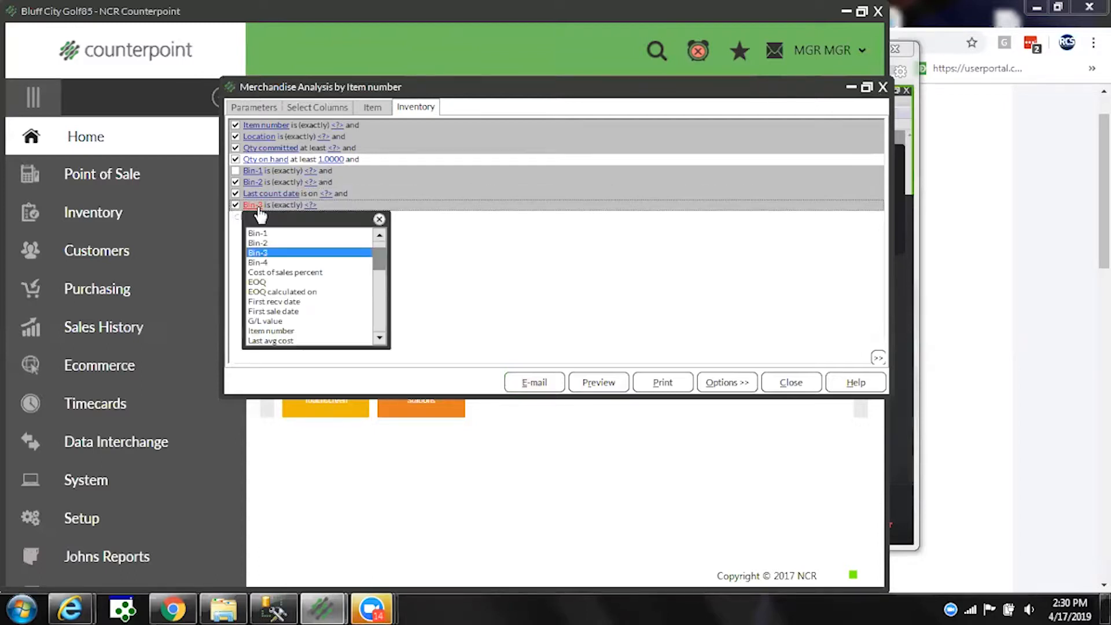
pyautogui.click(381, 312)
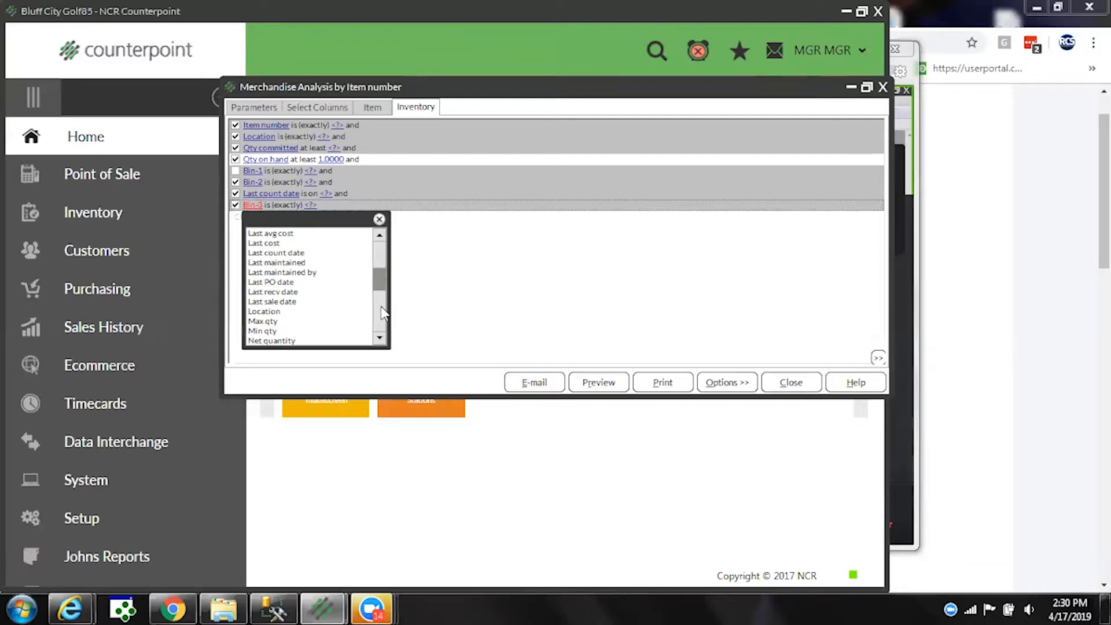
pyautogui.click(294, 299)
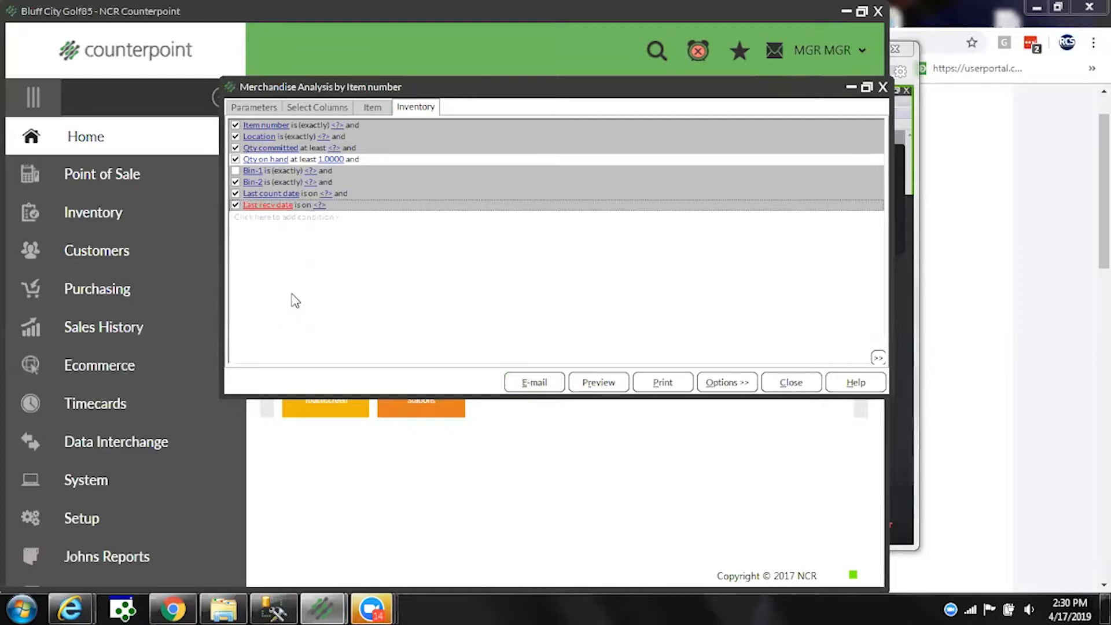
# Add a Last sale date condition below the Last recv date condition in the inventory filter
pyautogui.click(268, 217)
pyautogui.click(252, 217)
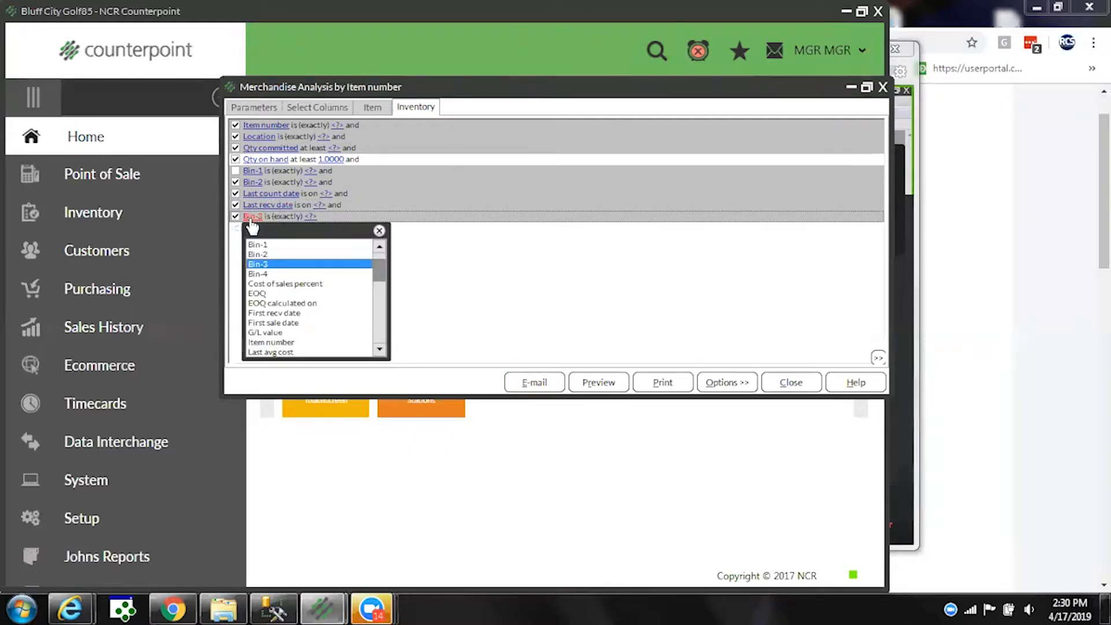
pyautogui.click(381, 331)
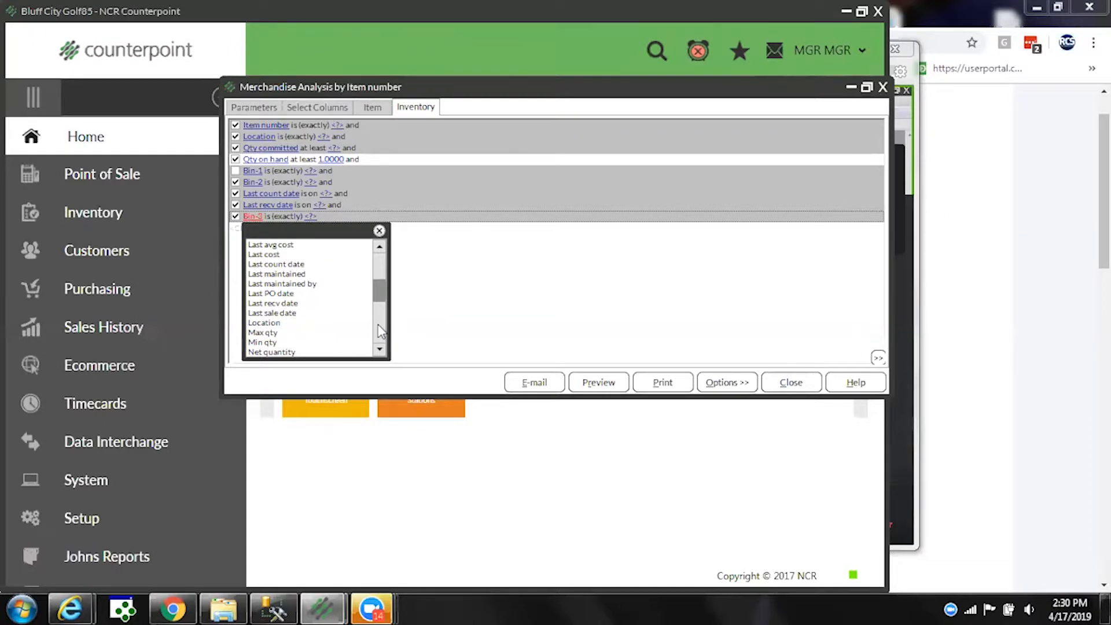
pyautogui.click(292, 314)
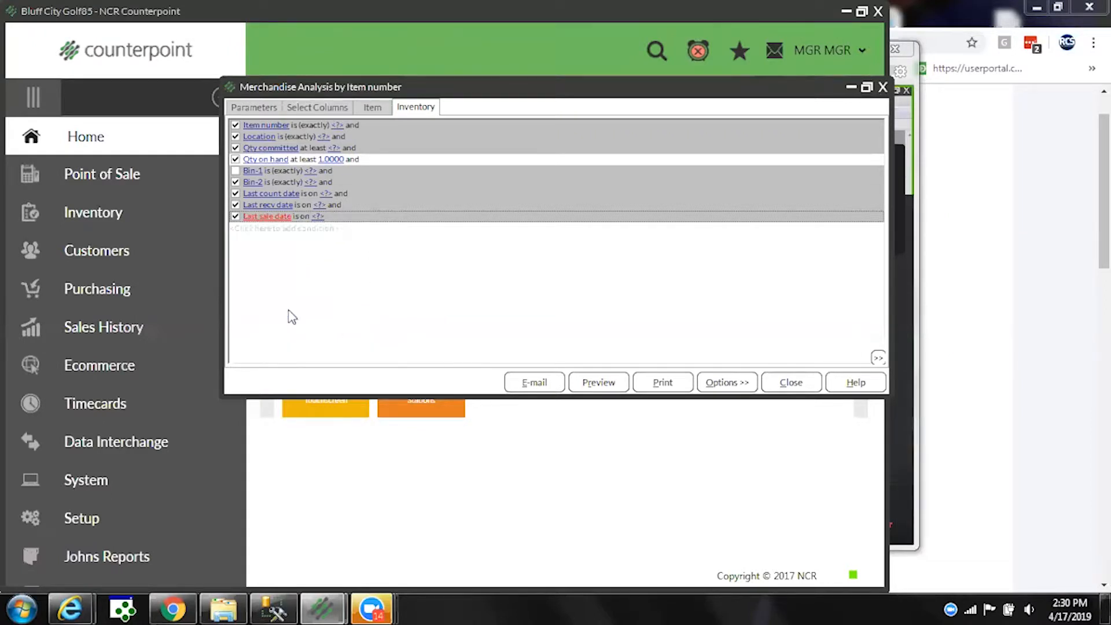
# Set the comparison of the Last recv date condition to on or before
pyautogui.rightClick(429, 273)
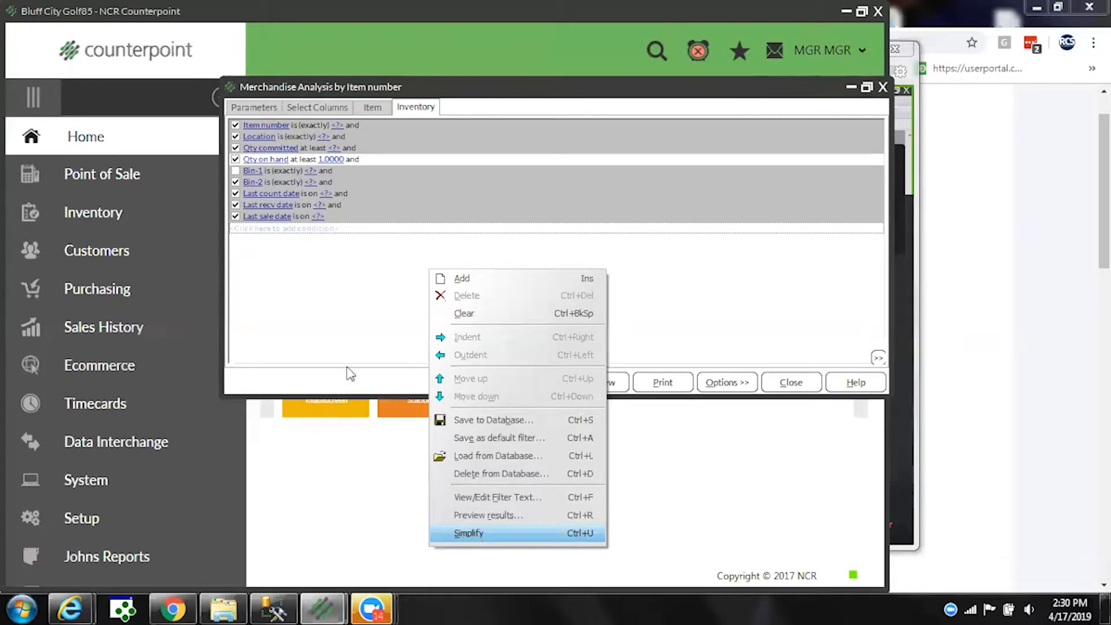
pyautogui.click(299, 205)
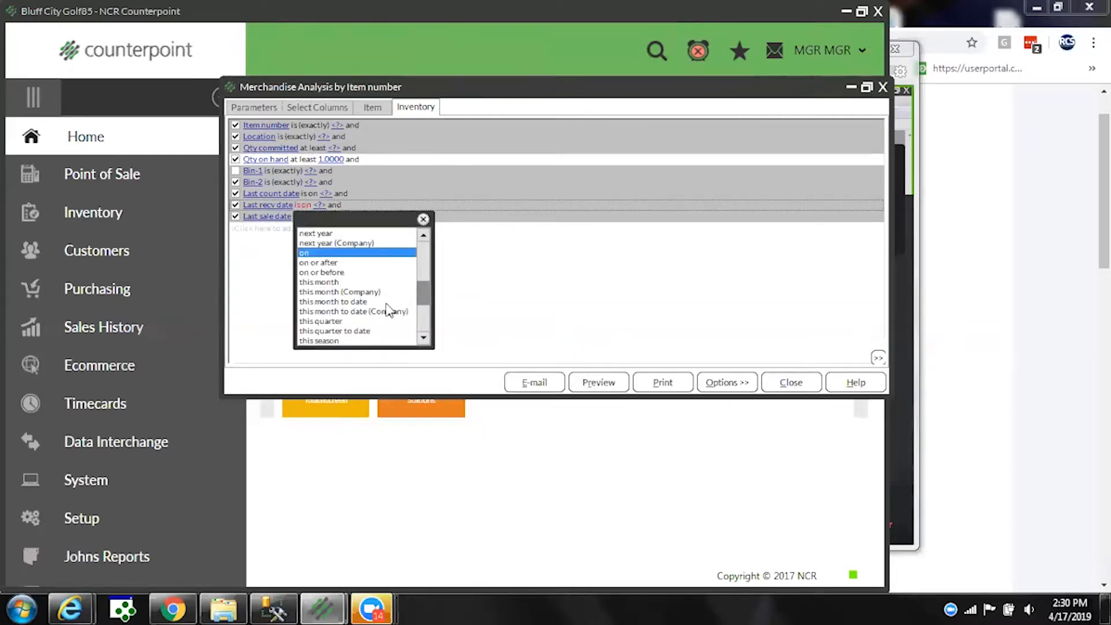
pyautogui.moveTo(422, 288)
pyautogui.mouseDown()
pyautogui.moveTo(425, 260)
pyautogui.moveTo(425, 280)
pyautogui.mouseUp()
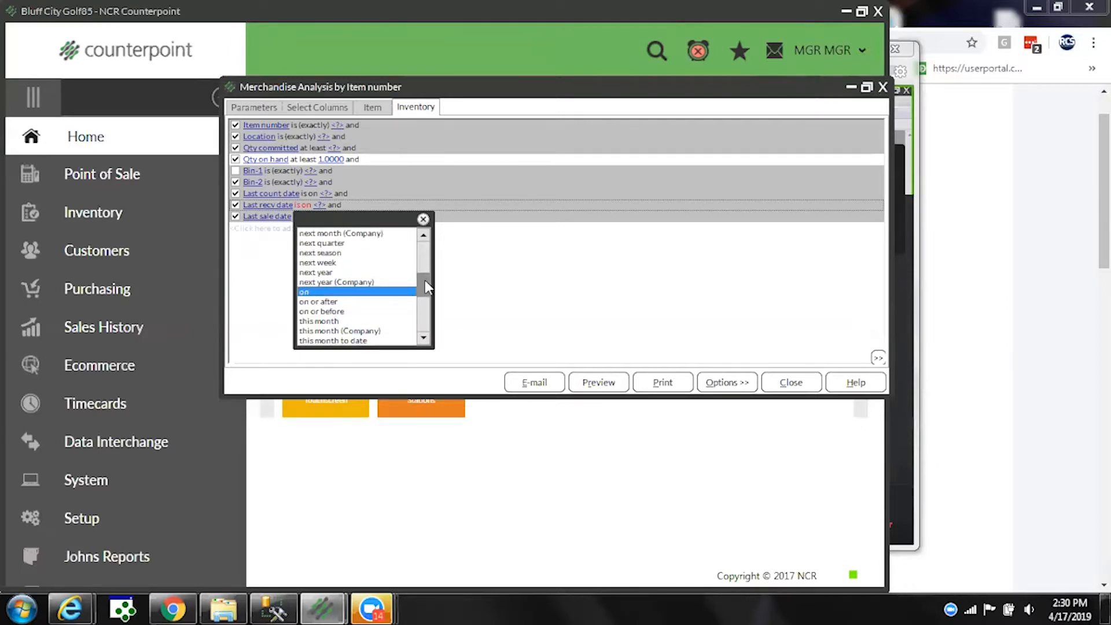
pyautogui.click(333, 311)
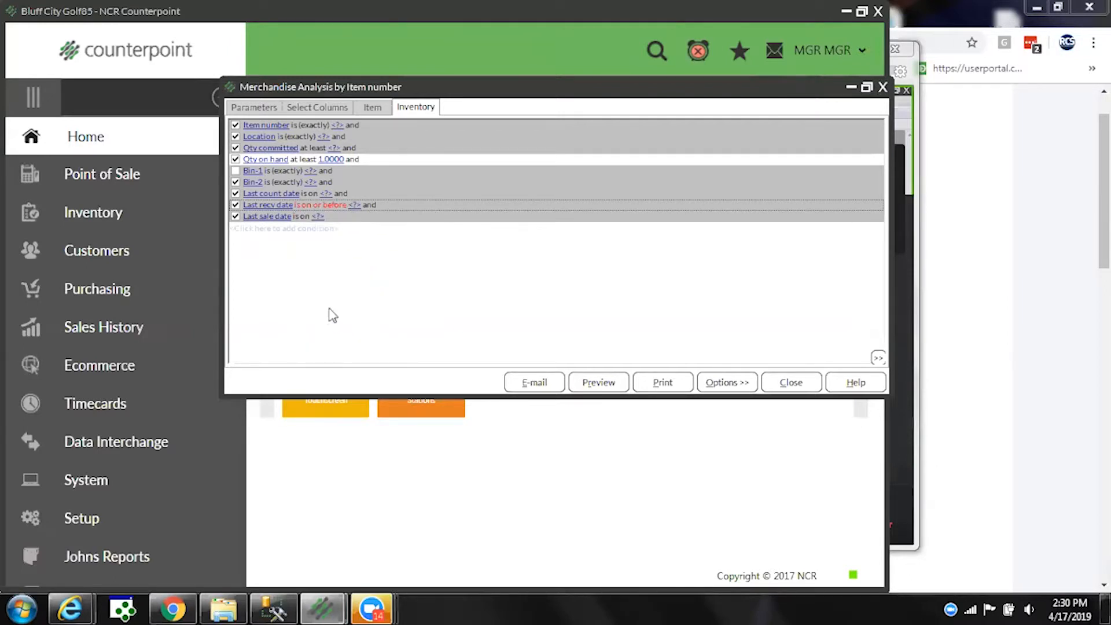
# Set the Last sale date comparison to on or after, simplify the filter, and return to customizing it
pyautogui.click(302, 217)
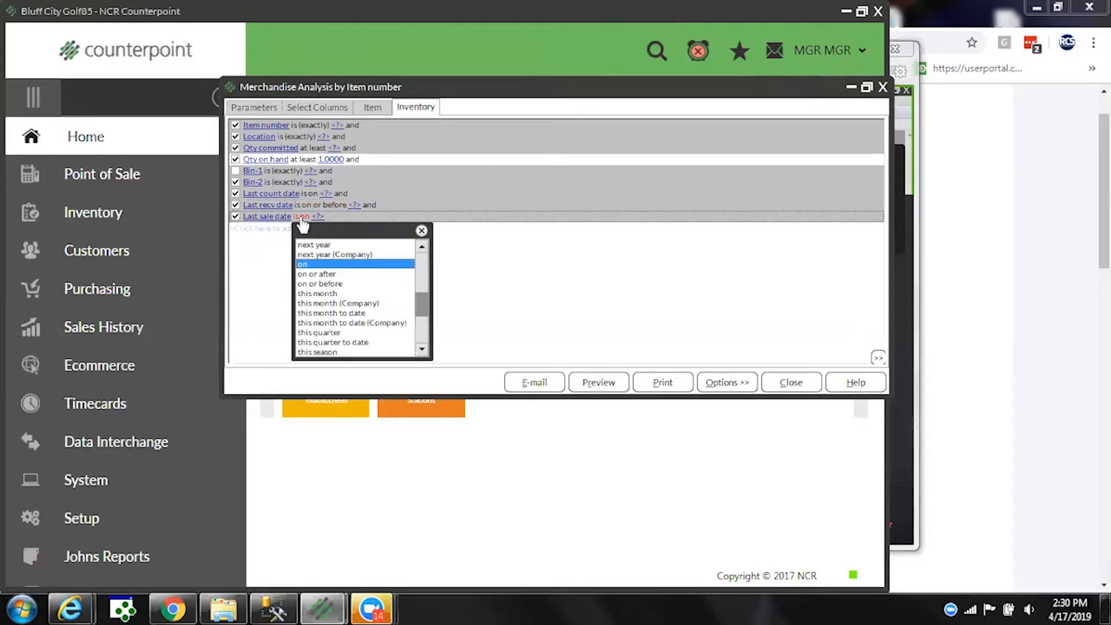
pyautogui.click(320, 274)
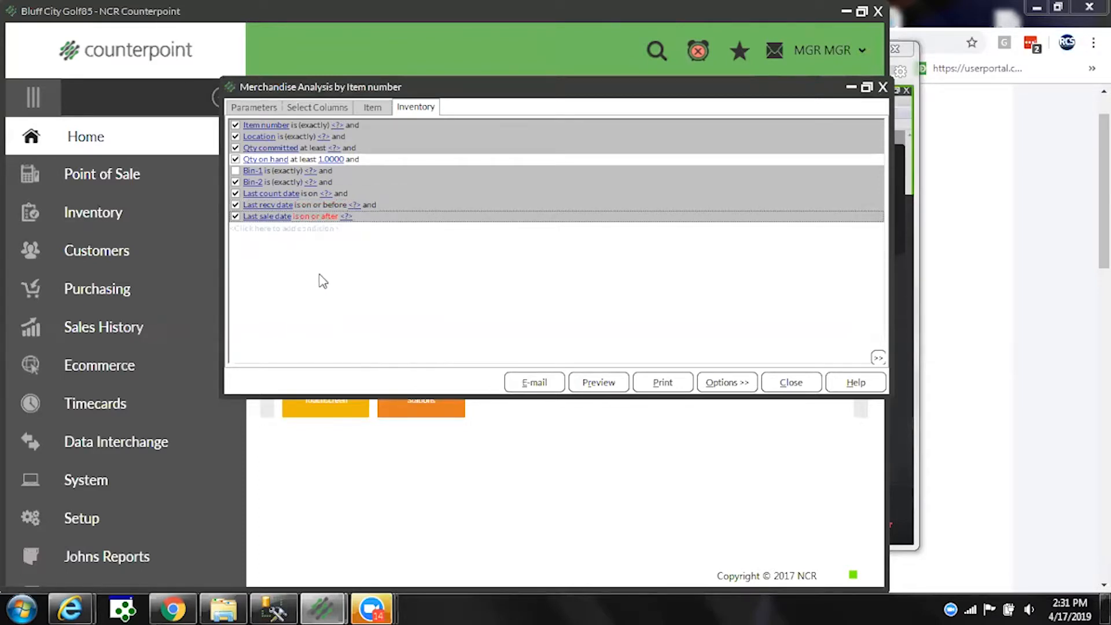
pyautogui.rightClick(394, 272)
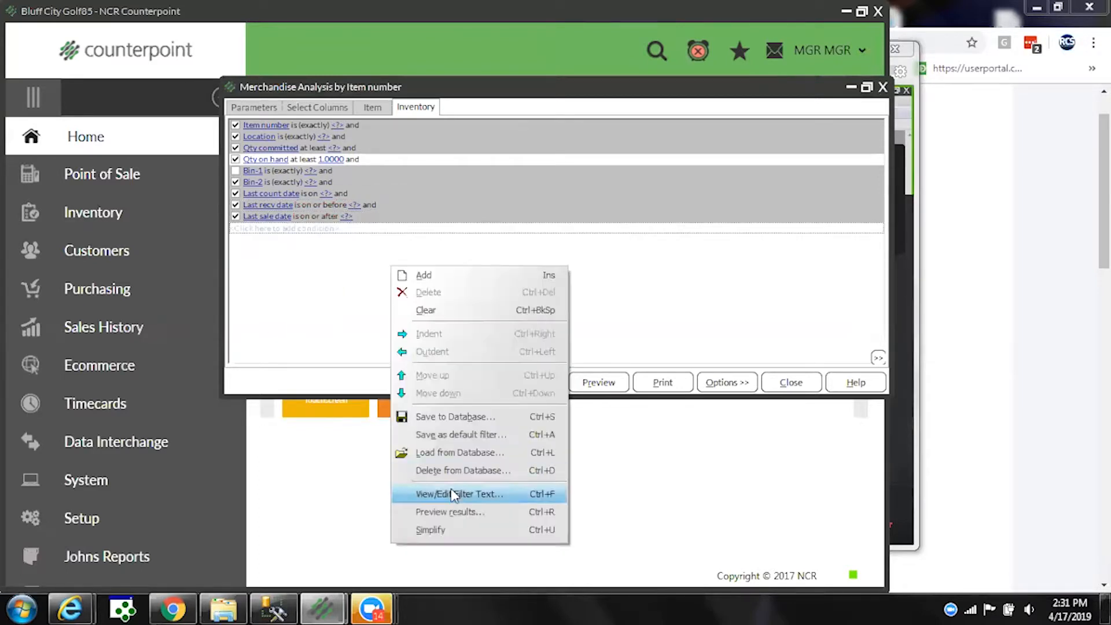
pyautogui.click(431, 530)
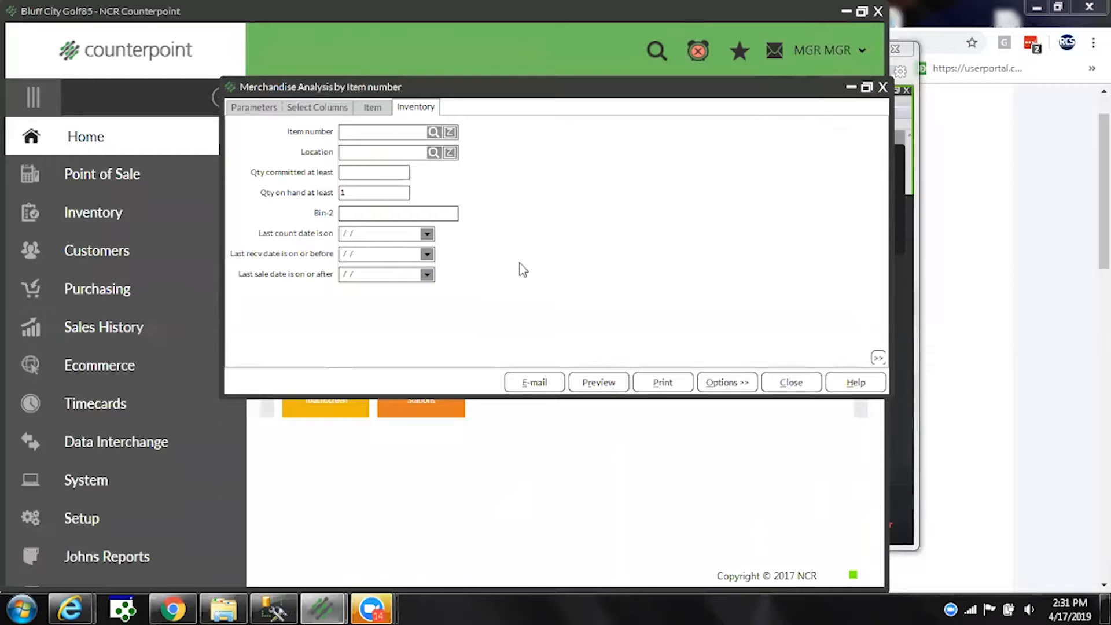
pyautogui.rightClick(548, 246)
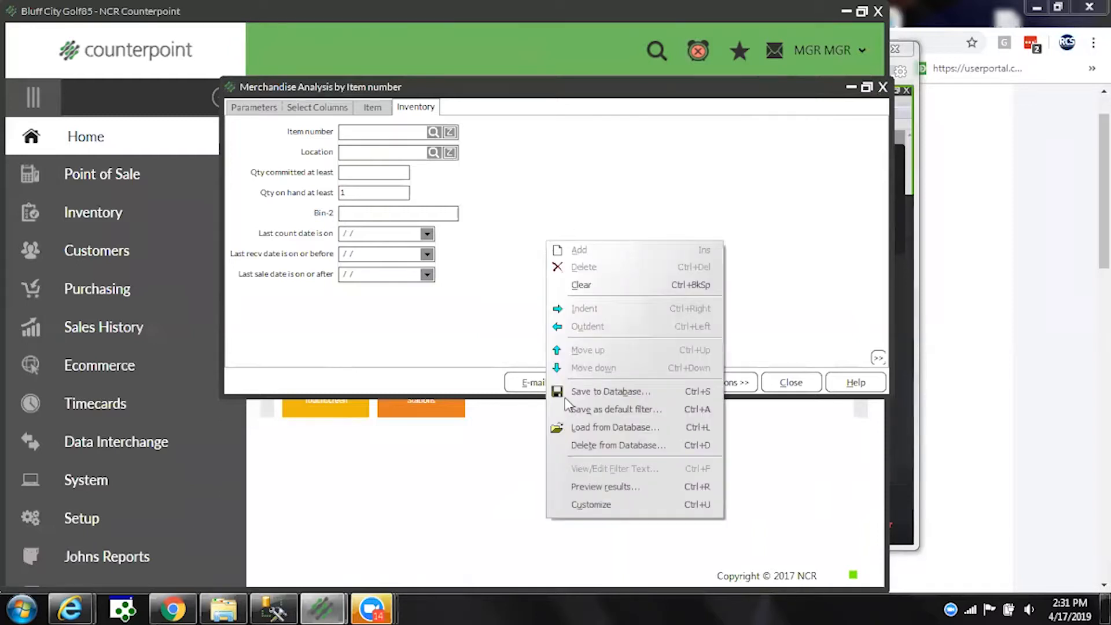
pyautogui.click(605, 499)
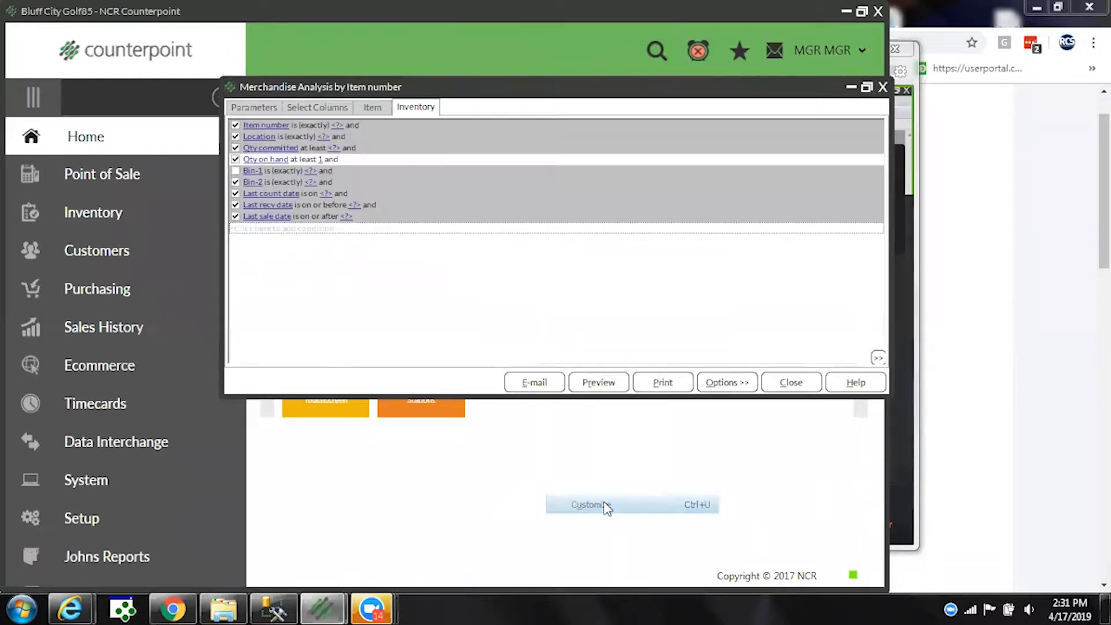
# Set the Last sale date comparison to on or before and simplify the inventory filter
pyautogui.click(304, 218)
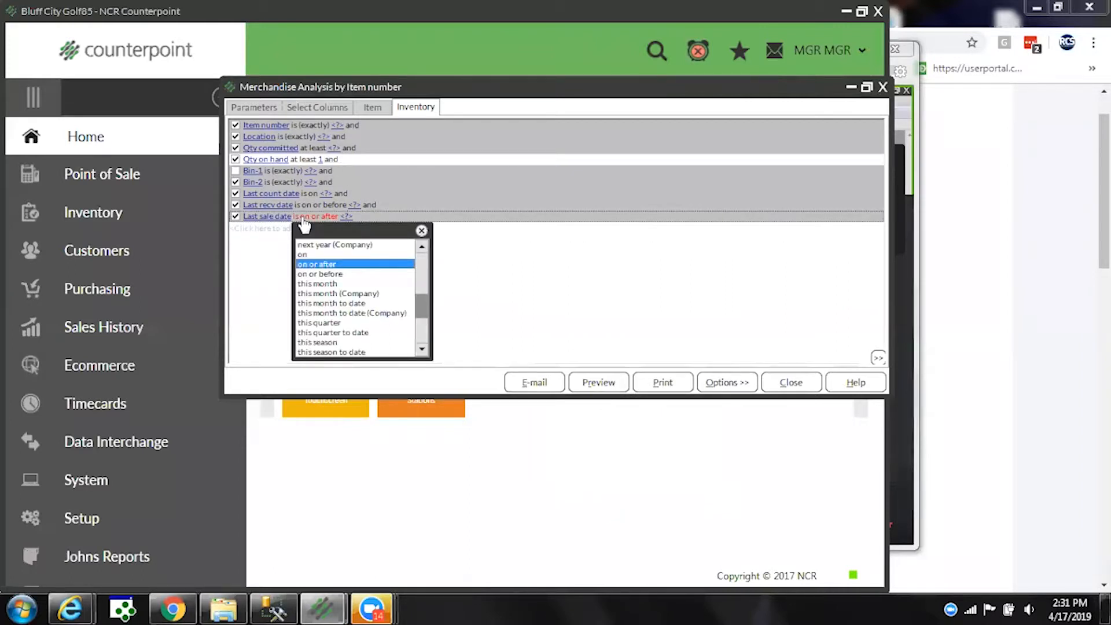
pyautogui.click(329, 275)
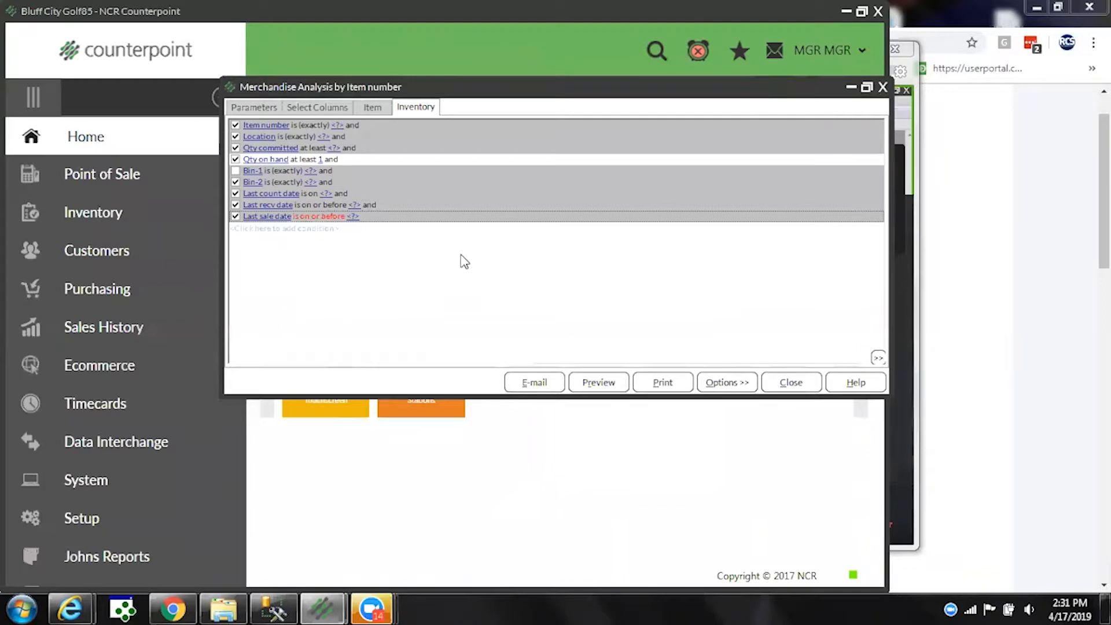
pyautogui.rightClick(462, 259)
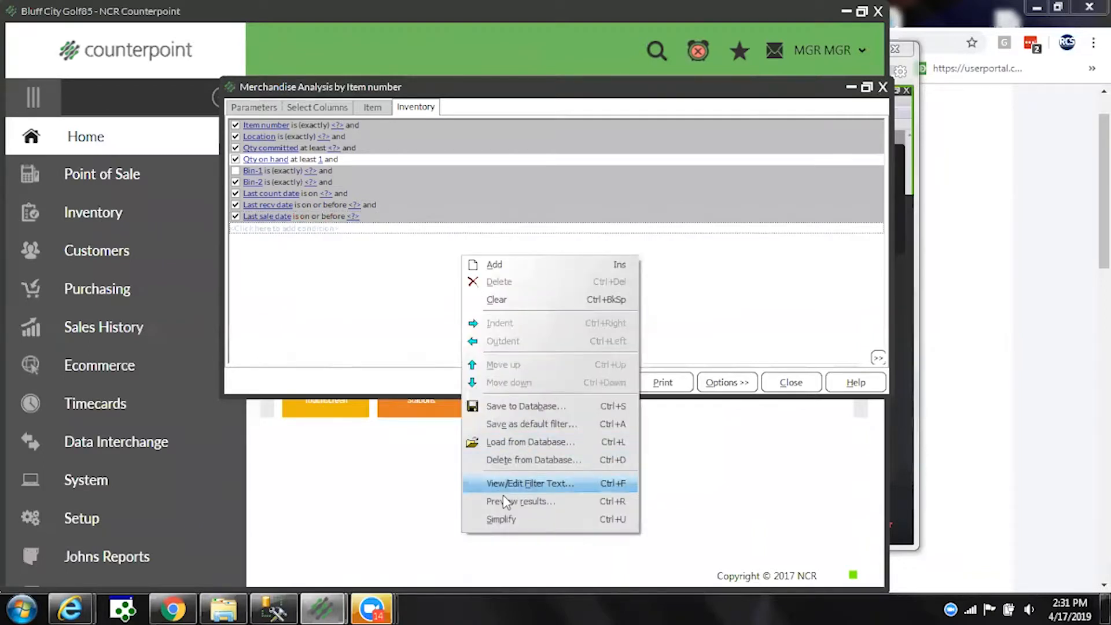
pyautogui.click(502, 519)
# Enter 12/31/2018 for both the Last recv date and Last sale date filters, and preview the report
pyautogui.moveTo(376, 253); pyautogui.dragTo(191, 254)
pyautogui.write('12/31/2018')
pyautogui.press('Tab')
pyautogui.write('12/31/2018')
pyautogui.press('Tab')
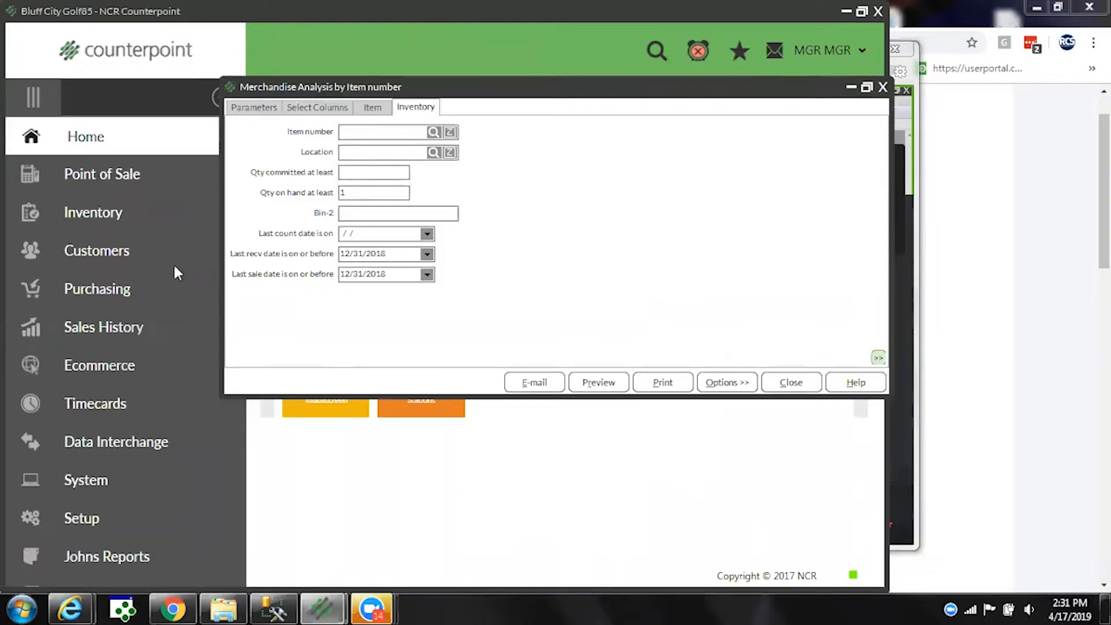
pyautogui.click(363, 193)
pyautogui.click(405, 255)
pyautogui.press('Tab')
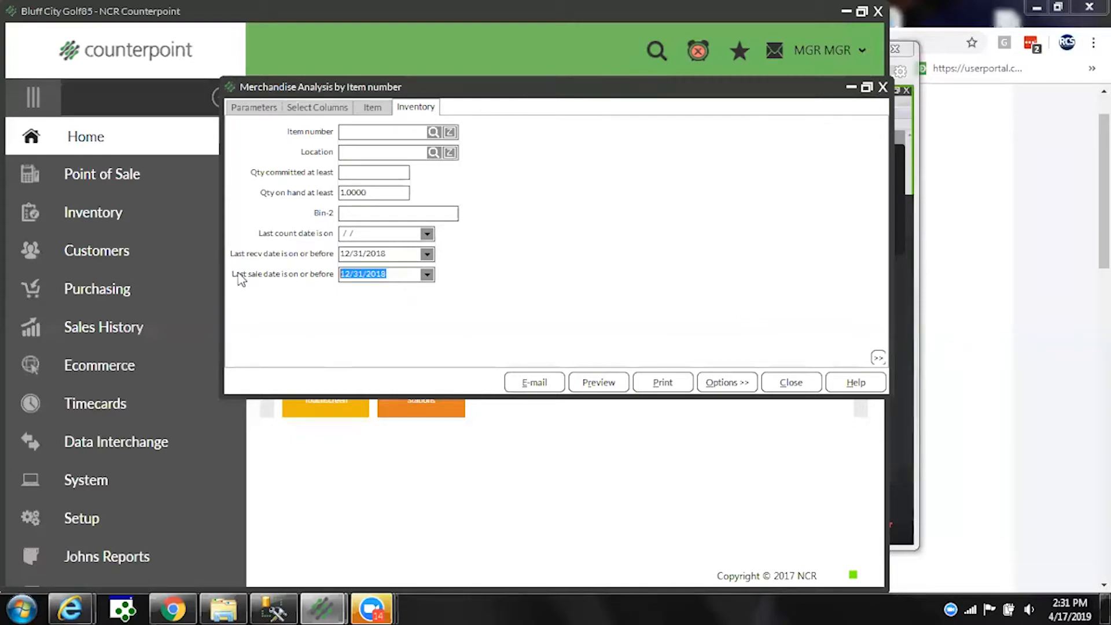
pyautogui.click(598, 382)
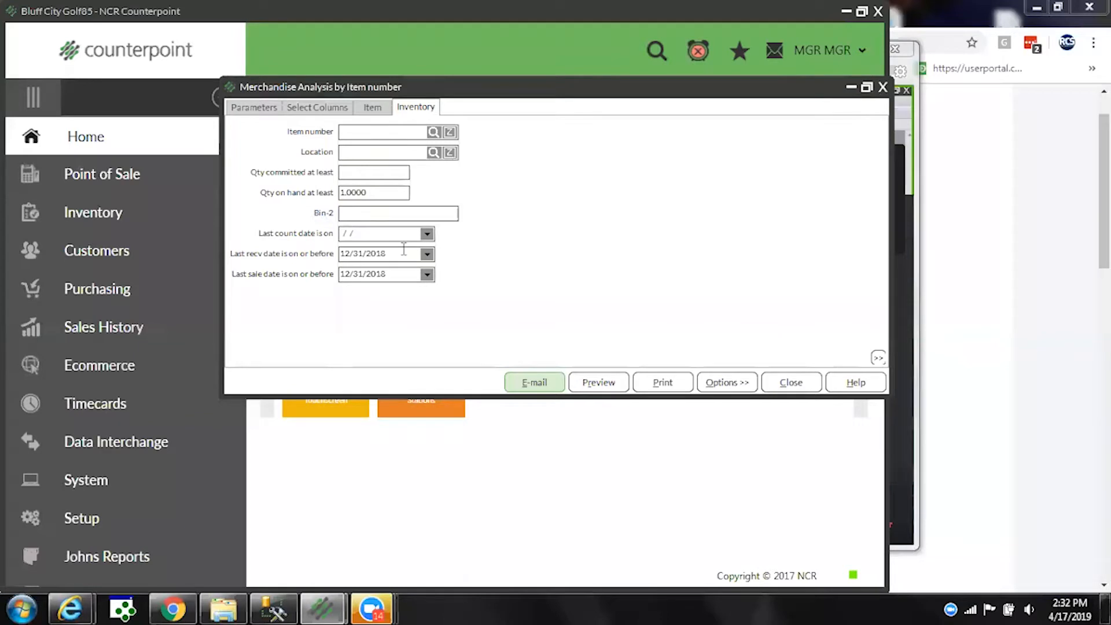
# Clear the dates from the Last recv date and Last sale date filters
pyautogui.click(403, 249)
pyautogui.press('Delete')
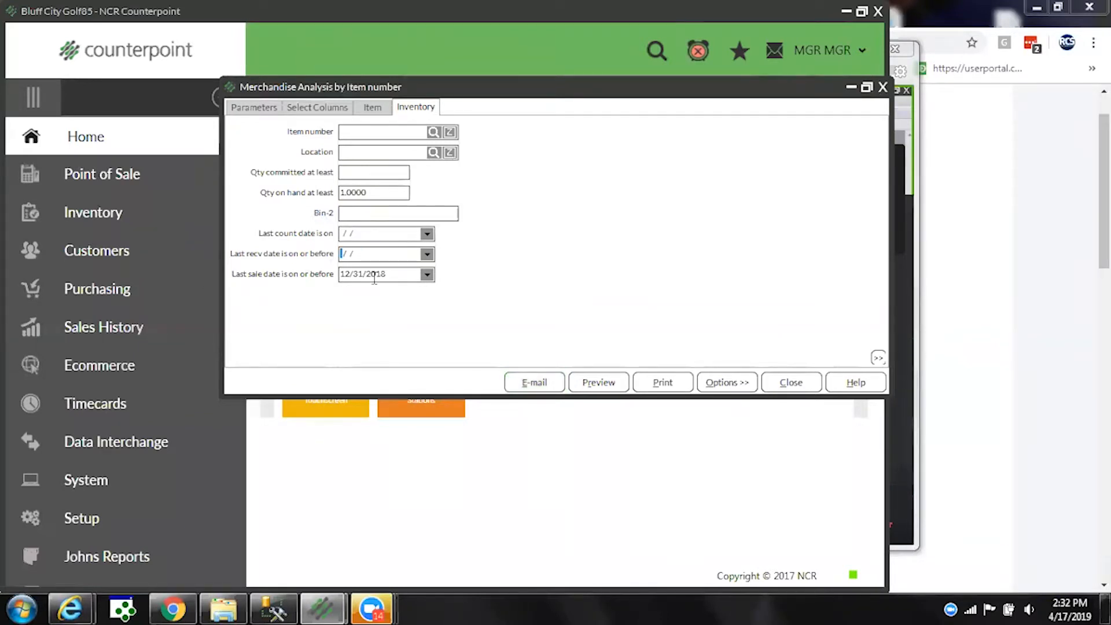
pyautogui.click(392, 275)
pyautogui.press('Delete')
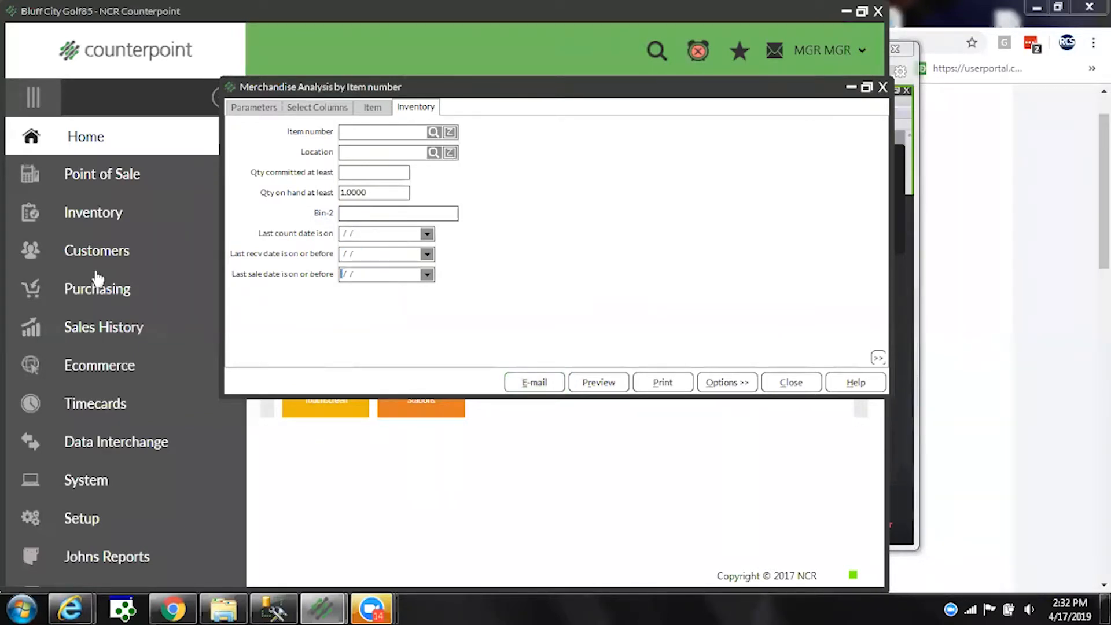
# Customize the inventory filter, add a Stock status per qty on hnd condition that is exactly Above minimum, and close the report
pyautogui.rightClick(603, 184)
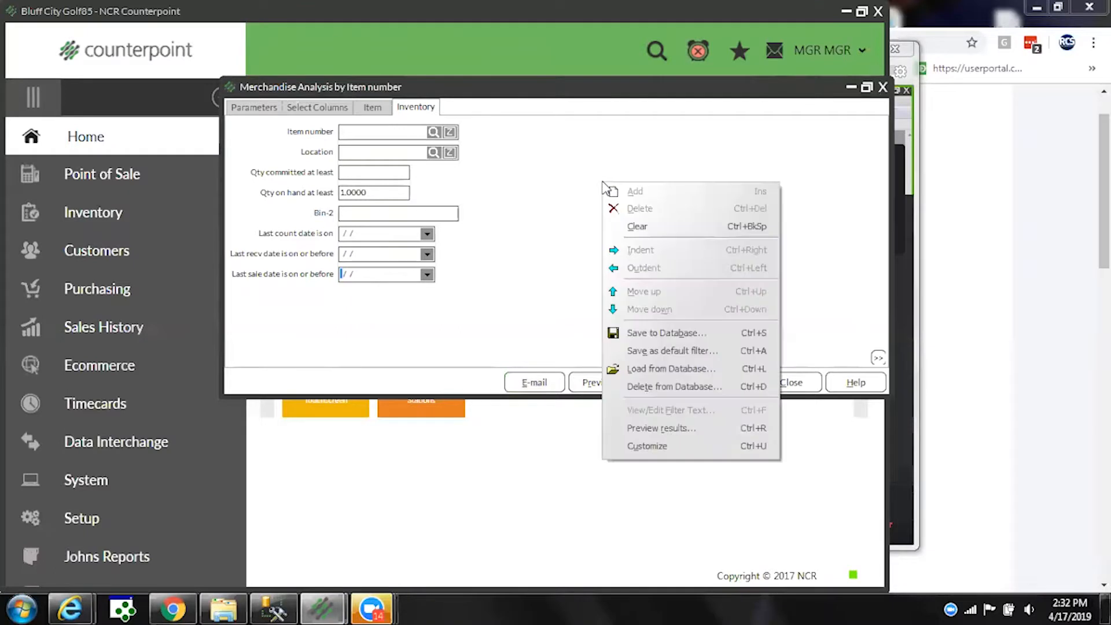
pyautogui.click(693, 449)
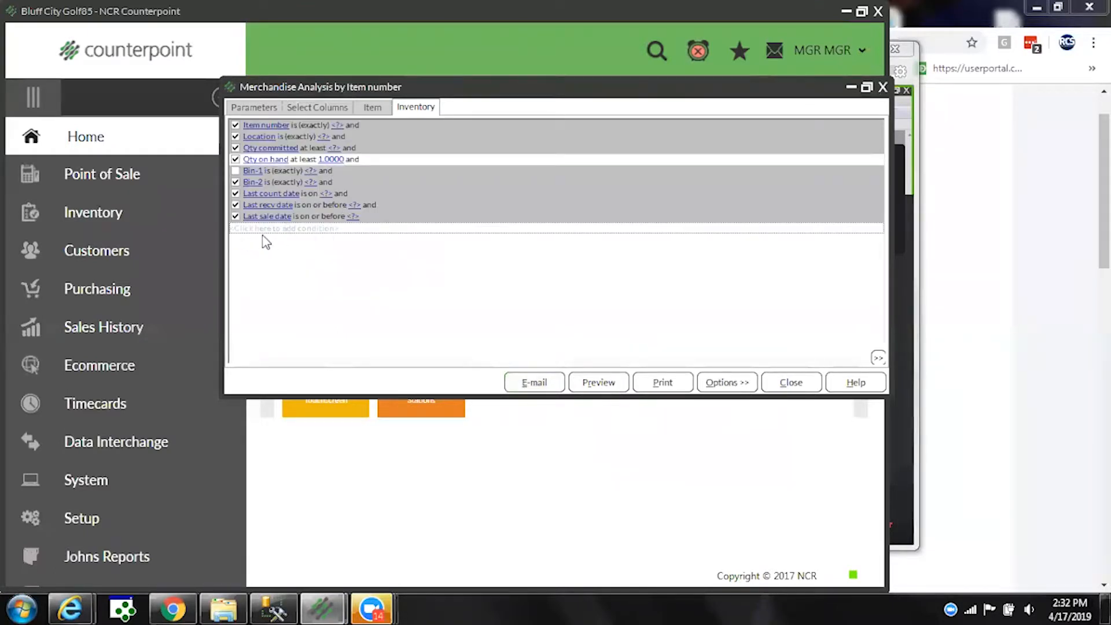
pyautogui.click(264, 229)
pyautogui.click(255, 229)
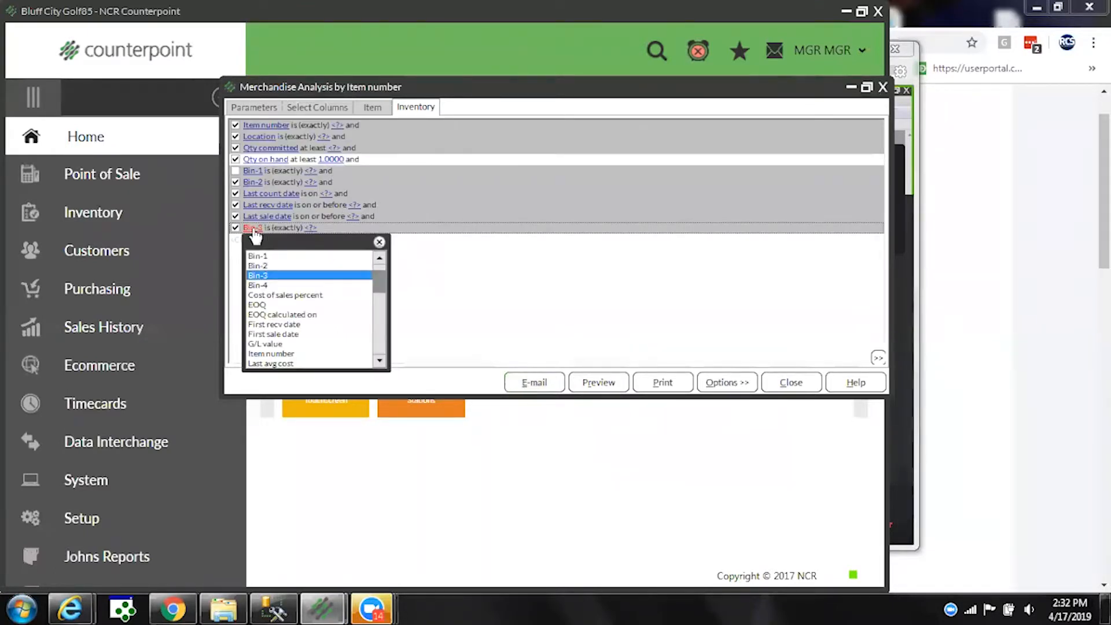
pyautogui.moveTo(383, 287); pyautogui.dragTo(391, 365)
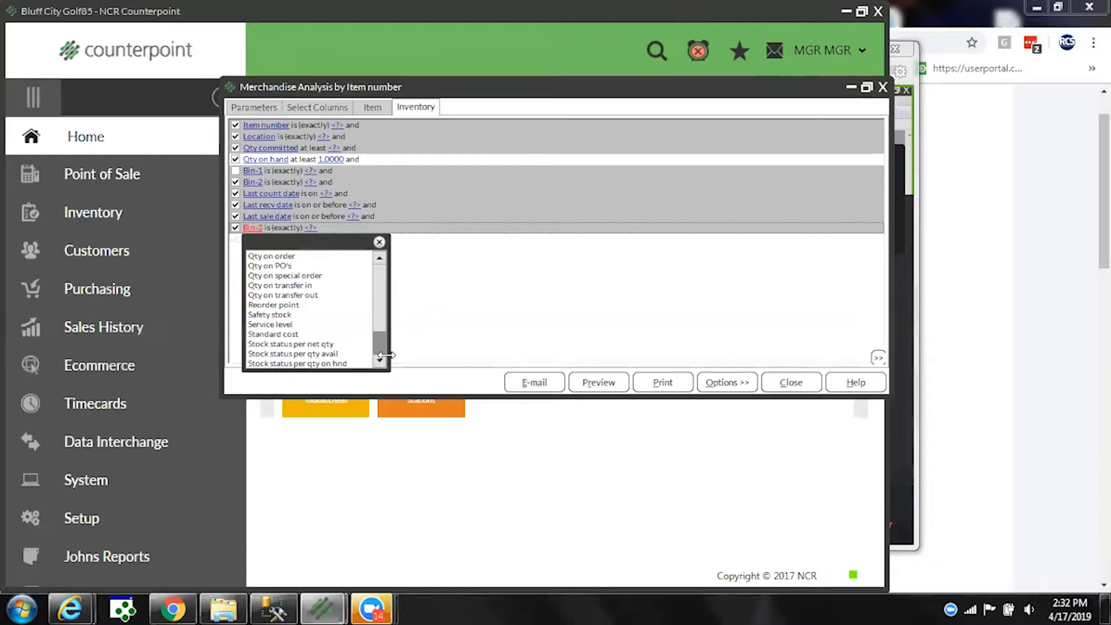
pyautogui.click(276, 364)
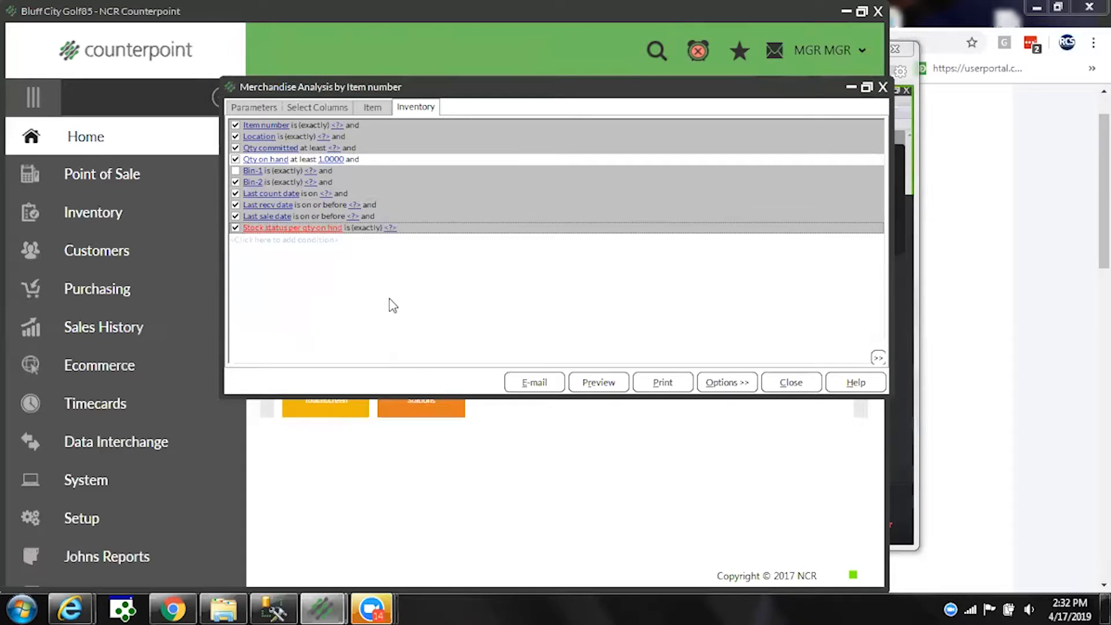
pyautogui.click(390, 228)
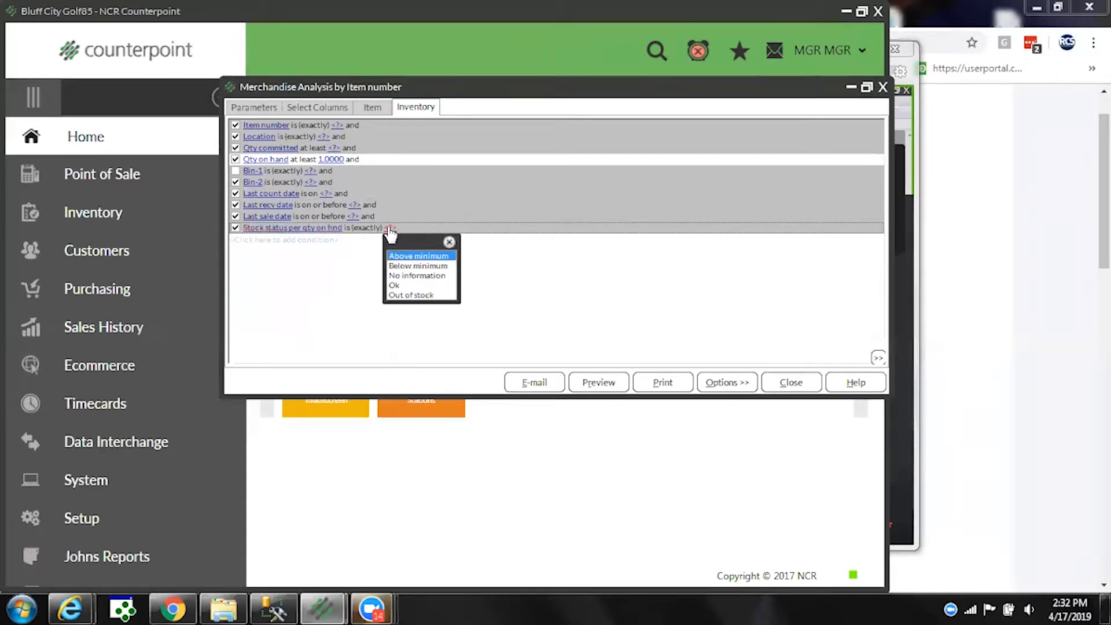
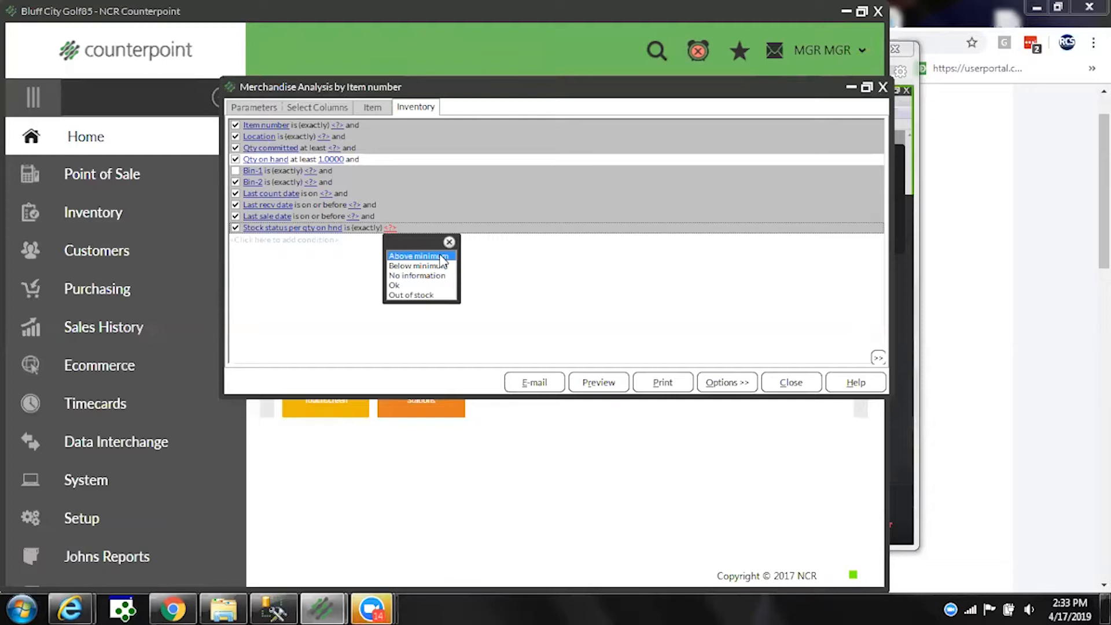
pyautogui.click(442, 258)
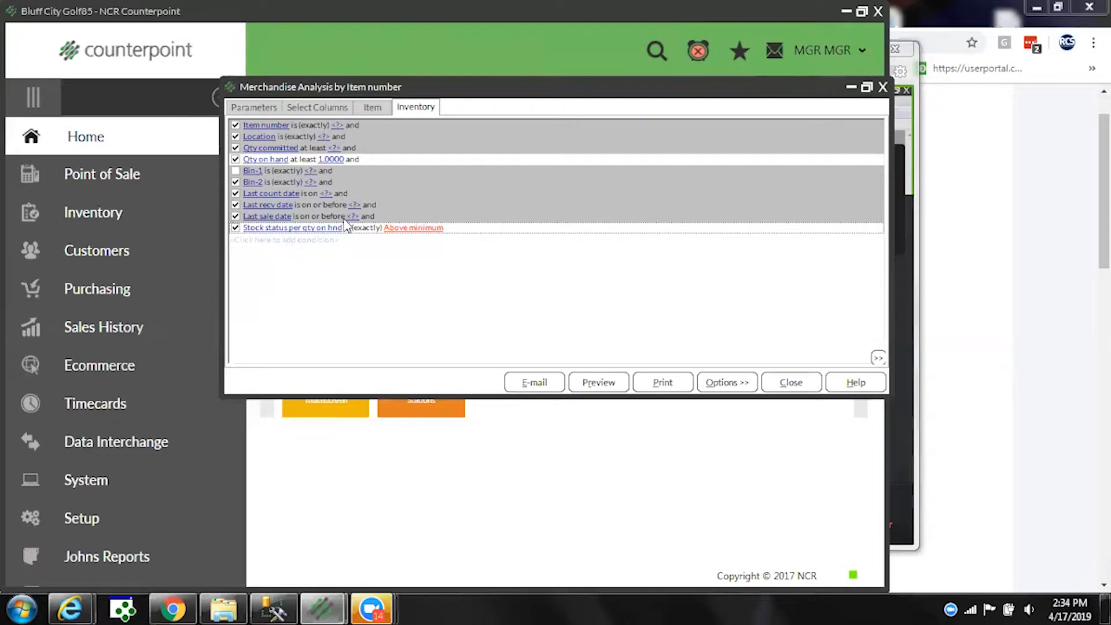
pyautogui.press('Escape')
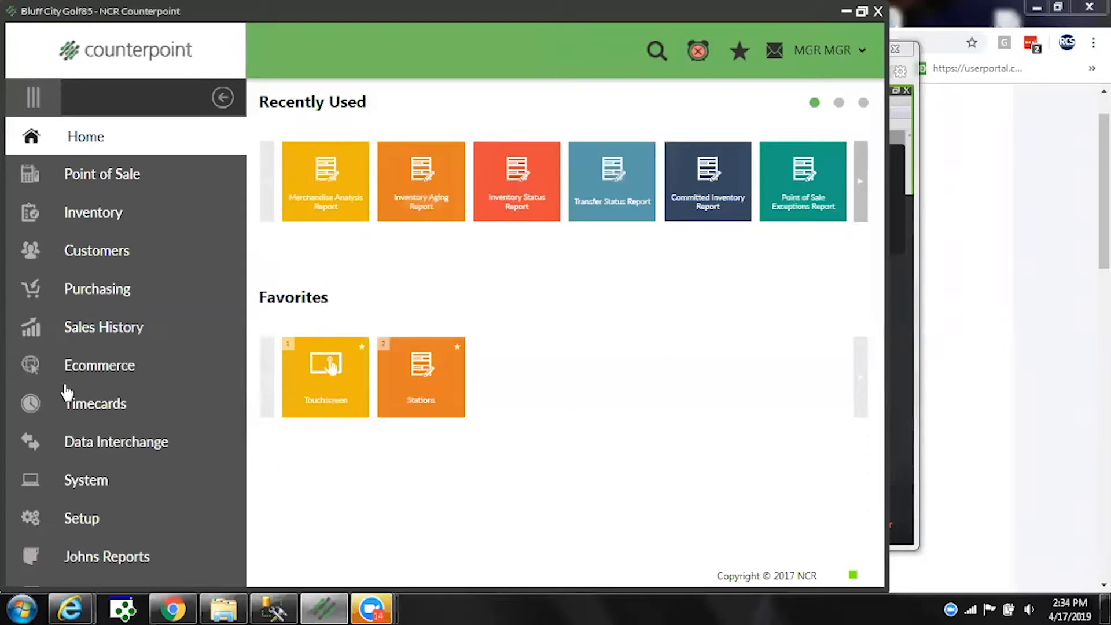
pyautogui.click(654, 53)
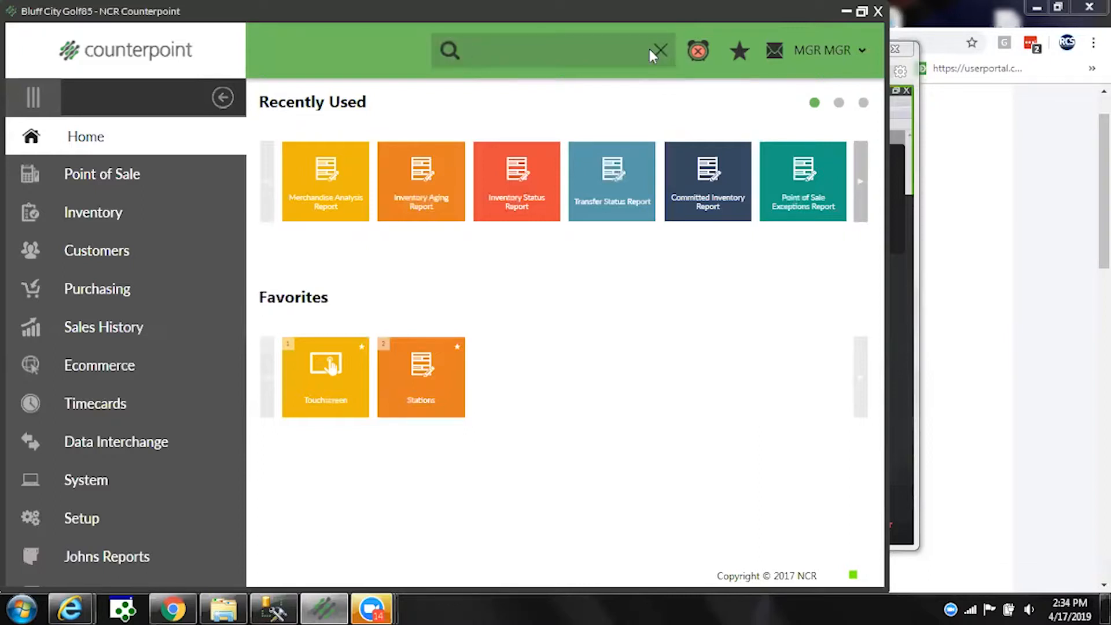
pyautogui.write('cust')
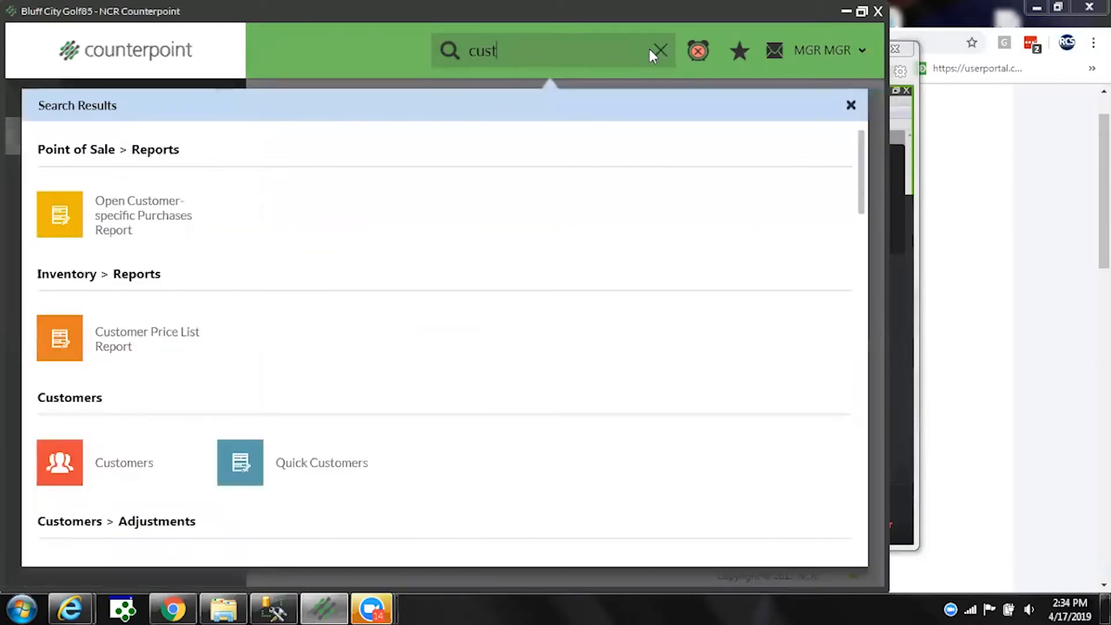
pyautogui.write('omer agin')
pyautogui.press('BackSpace')
pyautogui.press('BackSpace')
pyautogui.press('BackSpace')
pyautogui.press('BackSpace')
pyautogui.press('BackSpace')
pyautogui.press('BackSpace')
pyautogui.press('BackSpace')
pyautogui.press('BackSpace')
pyautogui.press('BackSpace')
pyautogui.press('BackSpace')
pyautogui.press('BackSpace')
pyautogui.press('BackSpace')
pyautogui.press('BackSpace')
# Search for "aging" and open the Aging Report from the customer reports
pyautogui.write('ag')
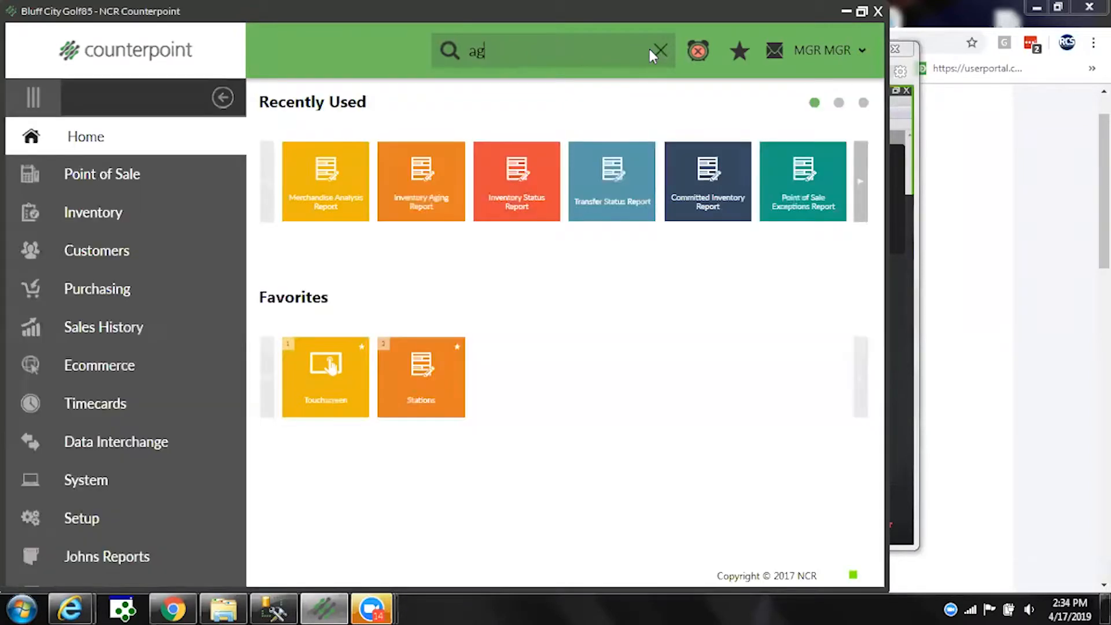
pyautogui.write('ing')
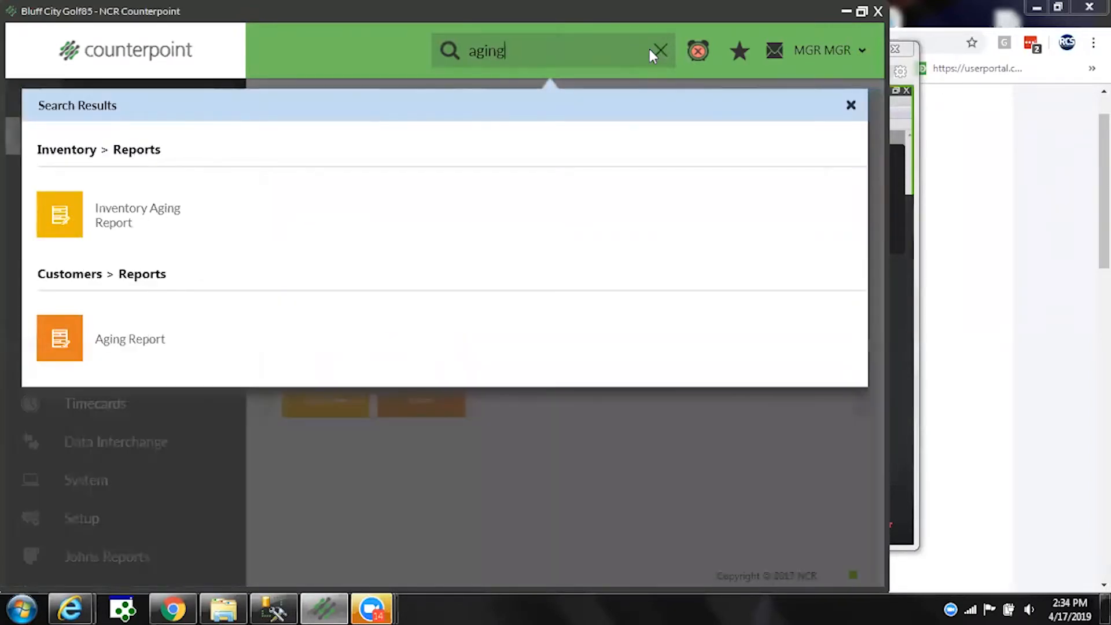
pyautogui.click(73, 352)
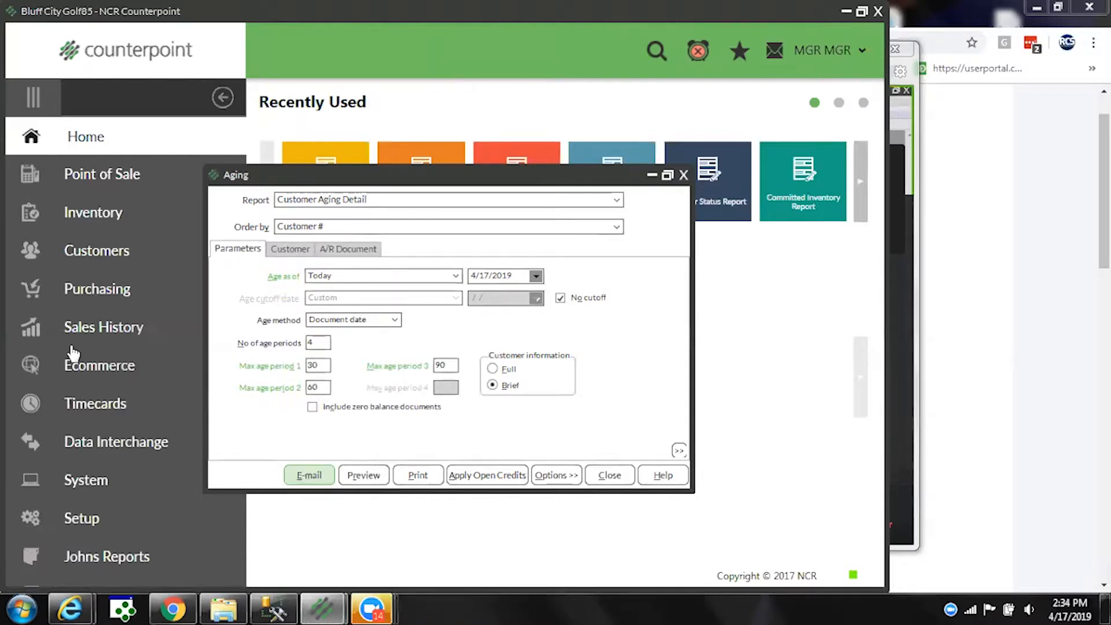
# Set the number of age periods to 5 and the fourth maximum age period to 120
pyautogui.click(324, 364)
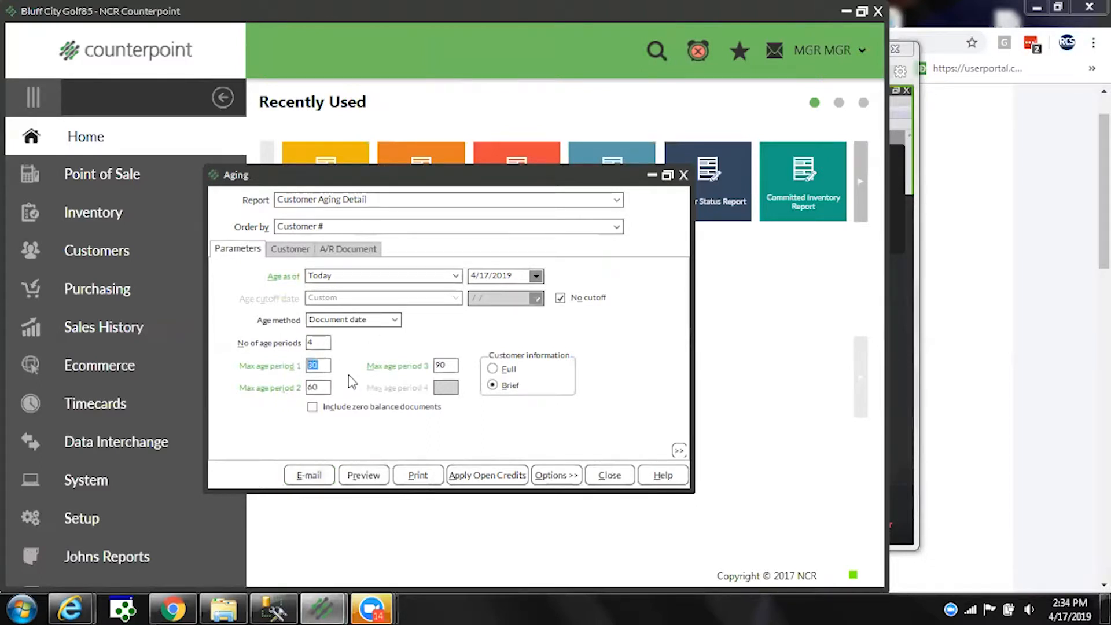
pyautogui.click(324, 341)
pyautogui.write('5')
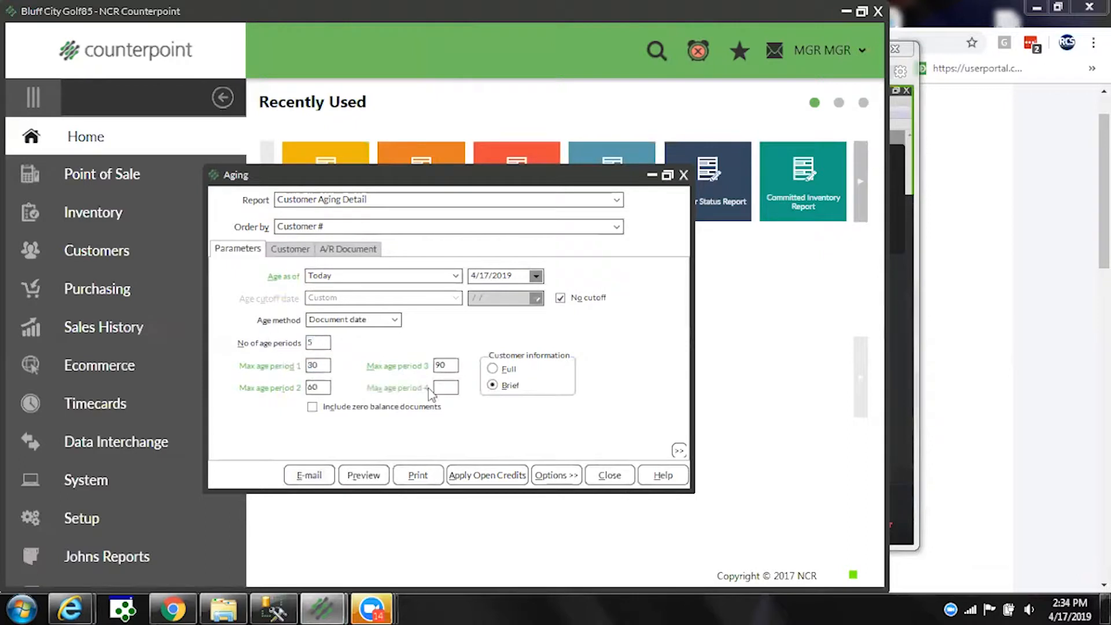
pyautogui.click(447, 388)
pyautogui.write('120')
# Look through the aging report's customer and A/R document filters, ending on the customer filter
pyautogui.click(289, 251)
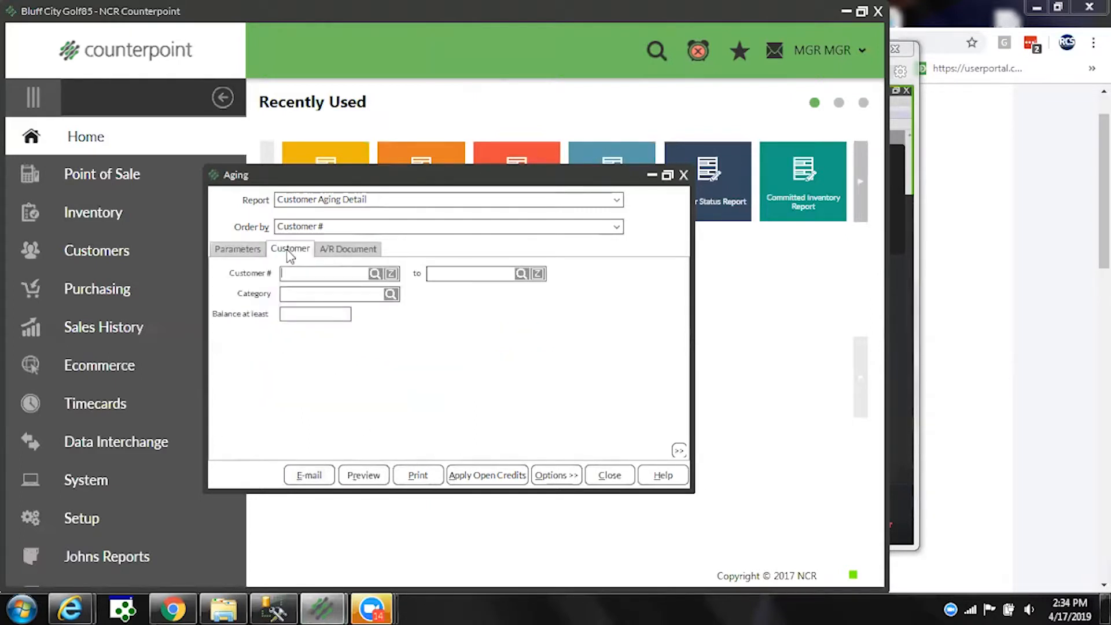
pyautogui.click(345, 250)
pyautogui.click(292, 250)
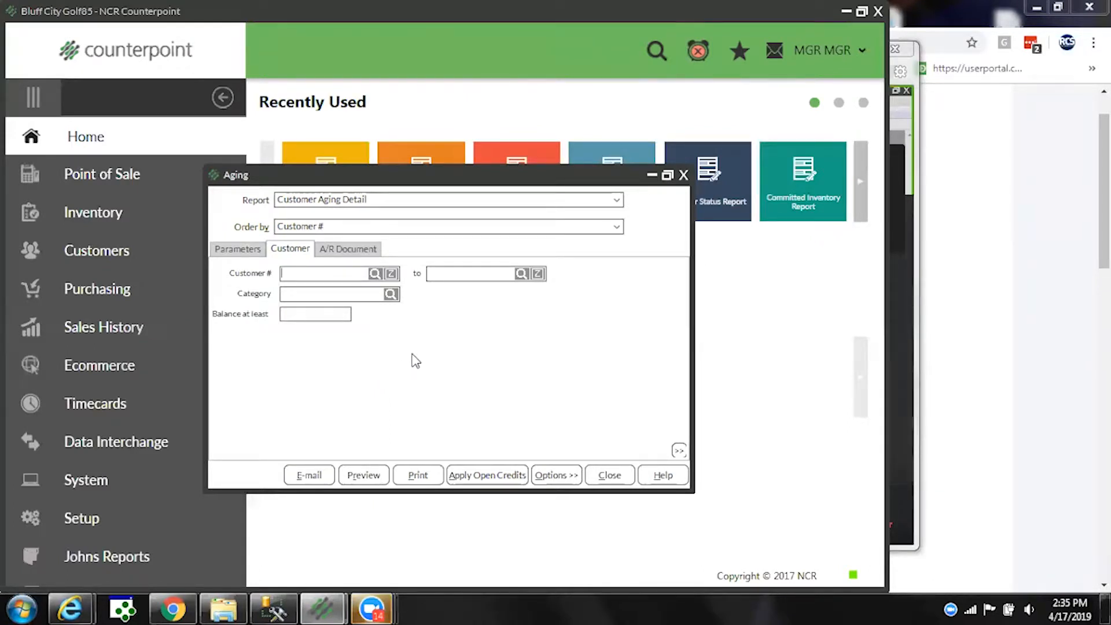
pyautogui.rightClick(426, 342)
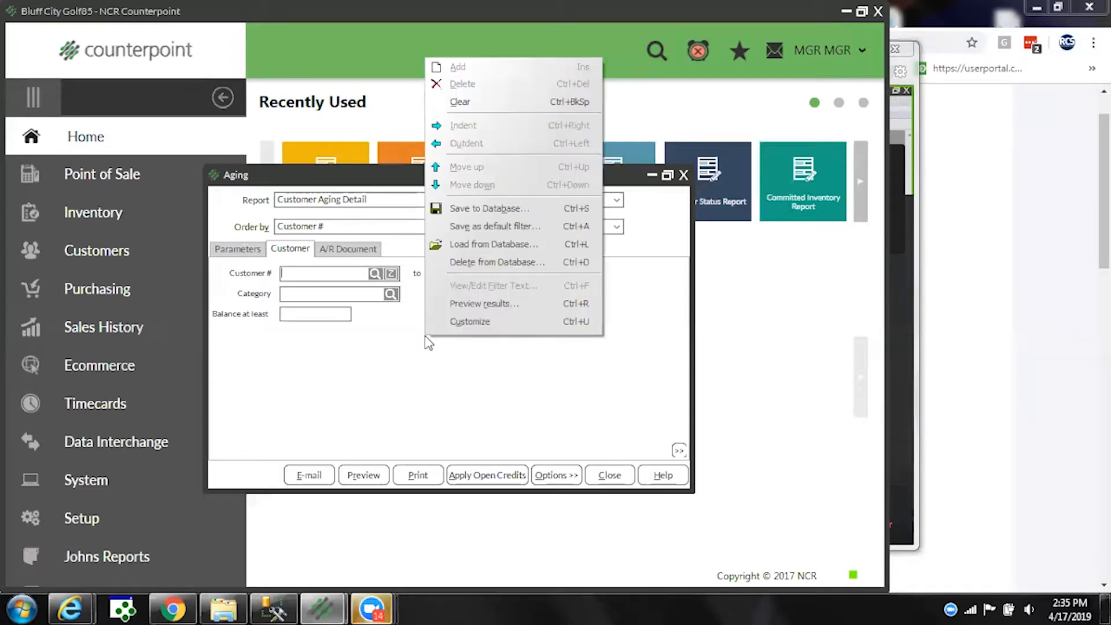
pyautogui.click(463, 321)
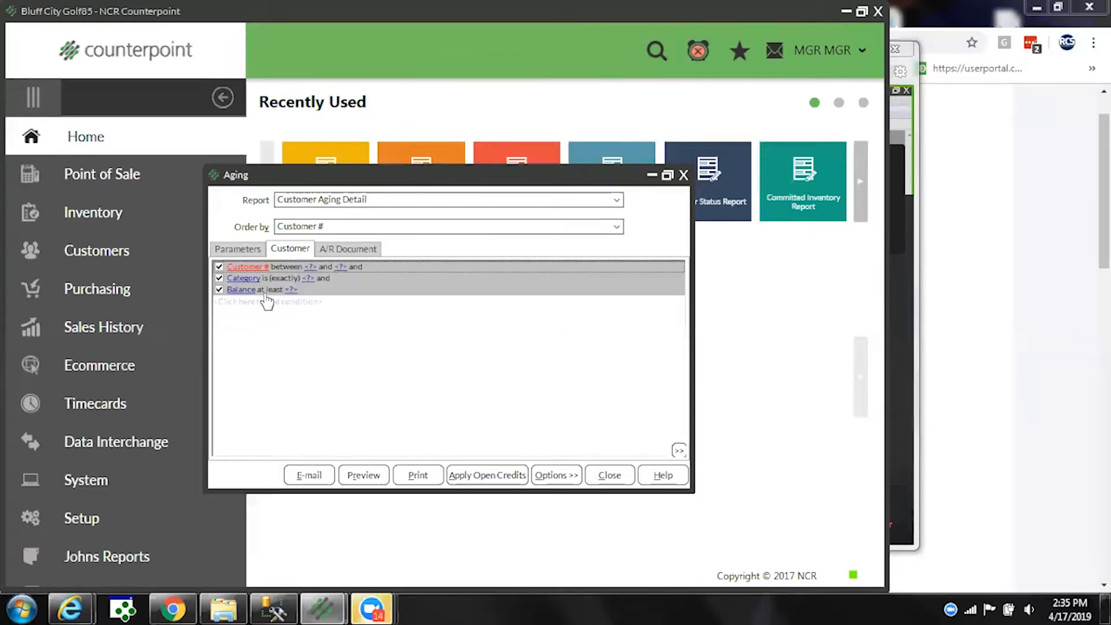
pyautogui.rightClick(301, 332)
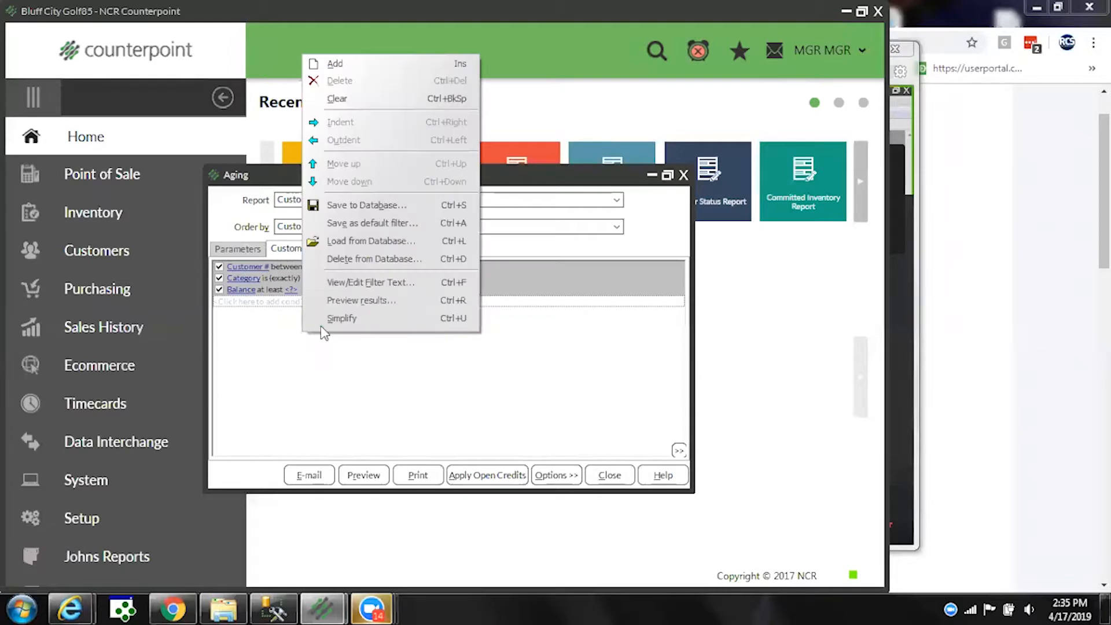
pyautogui.click(327, 317)
# Filter the aging report to customers with a balance of at least 1 and preview it
pyautogui.write('1')
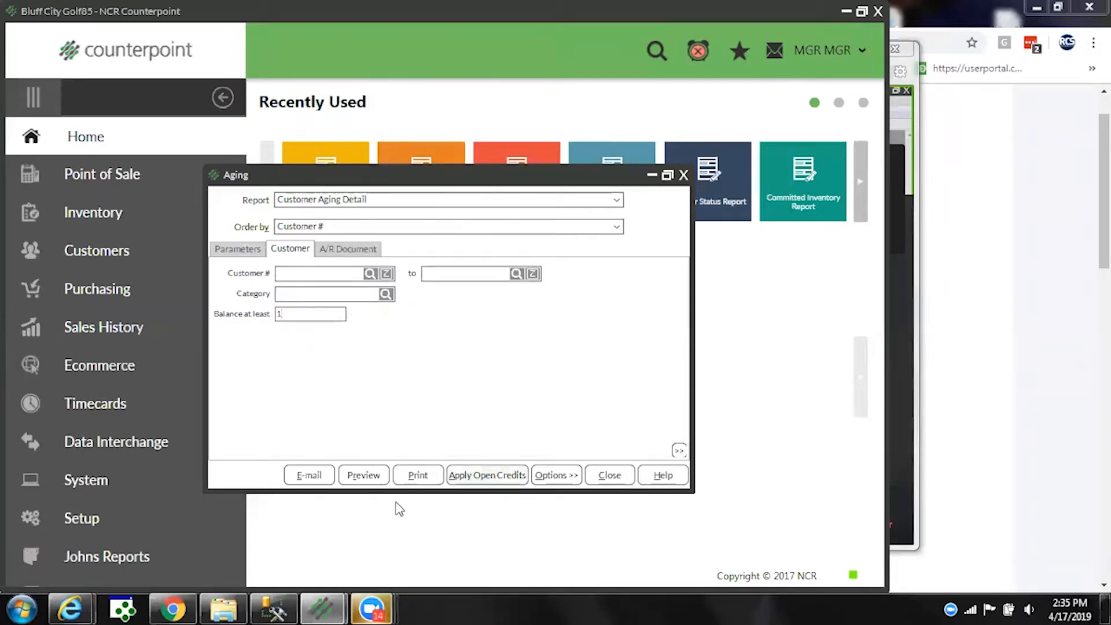
pyautogui.click(369, 477)
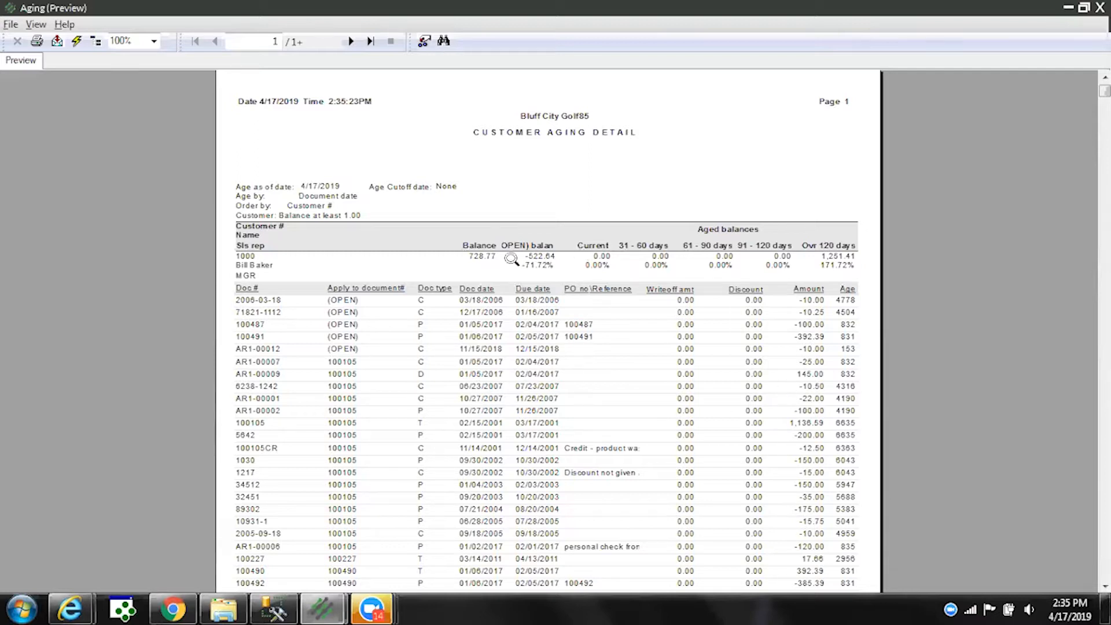
# Compare the Balance and (OPEN) balance columns for the first customer in the aging preview
pyautogui.click(486, 258)
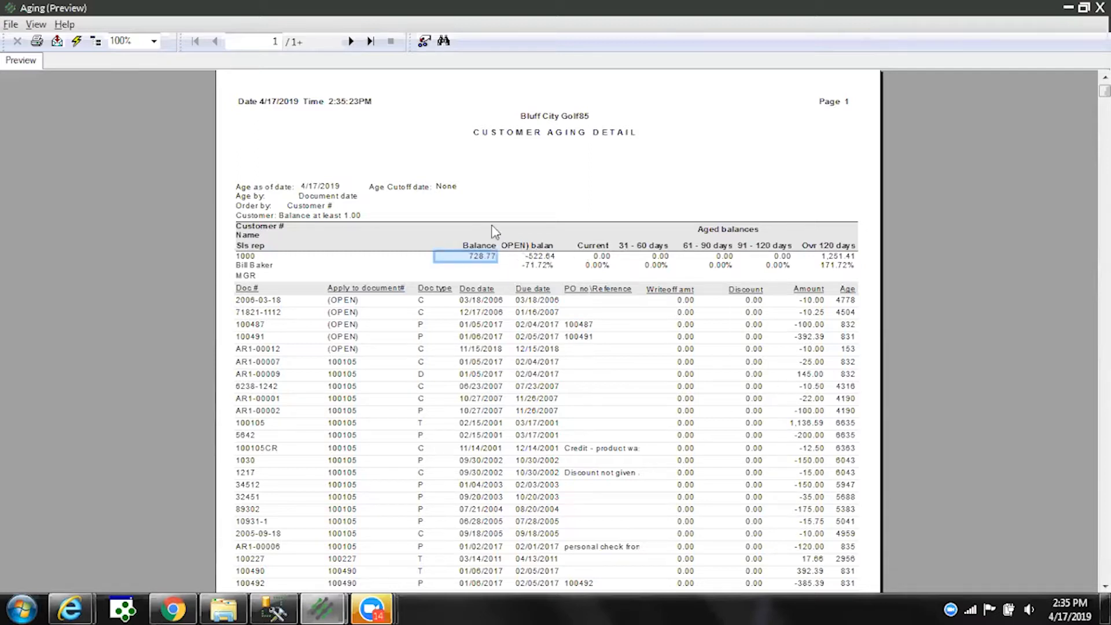
pyautogui.click(478, 246)
pyautogui.click(509, 248)
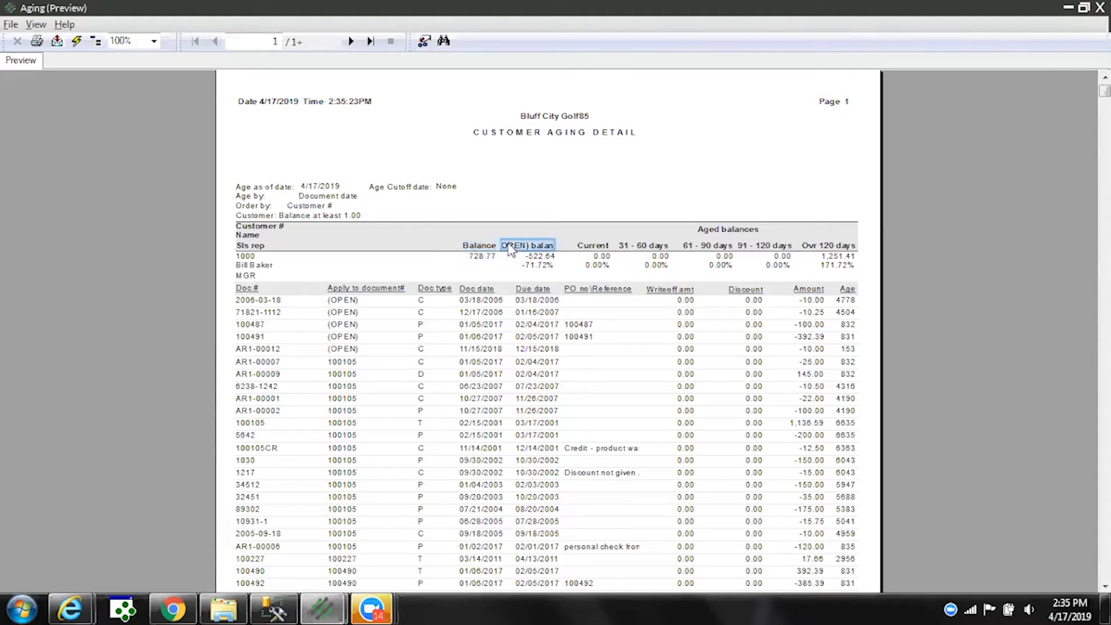
pyautogui.click(476, 249)
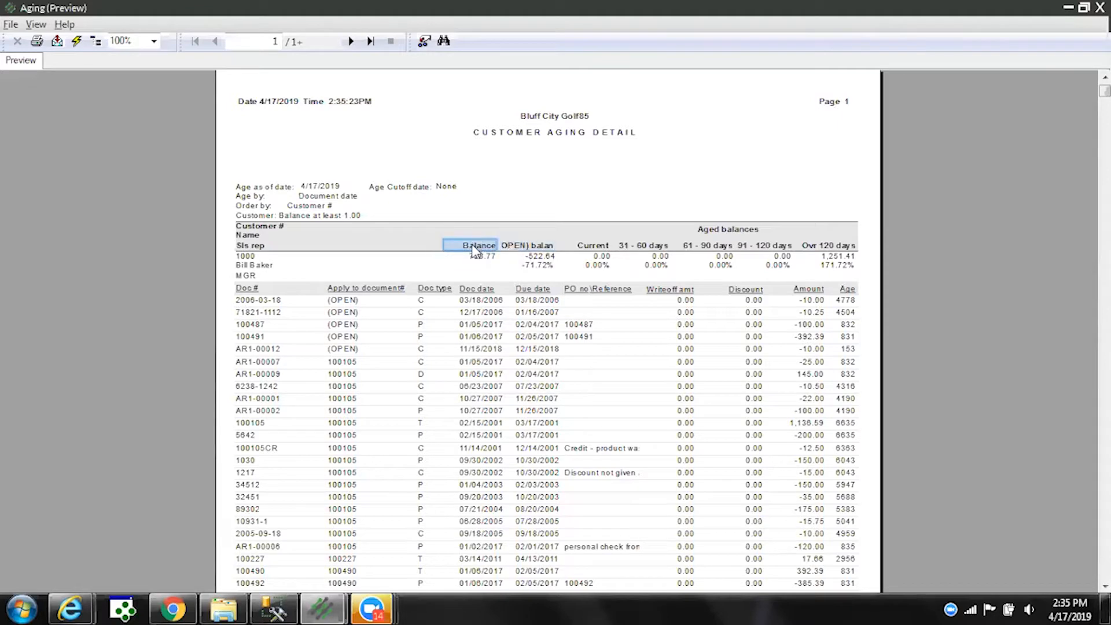
pyautogui.click(548, 248)
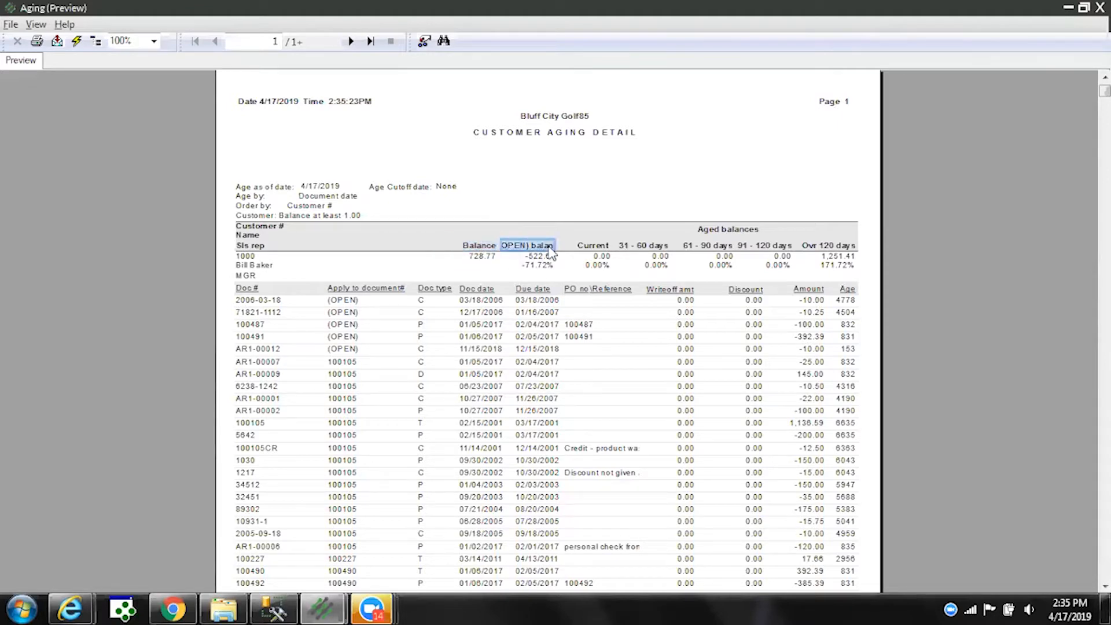
pyautogui.click(479, 256)
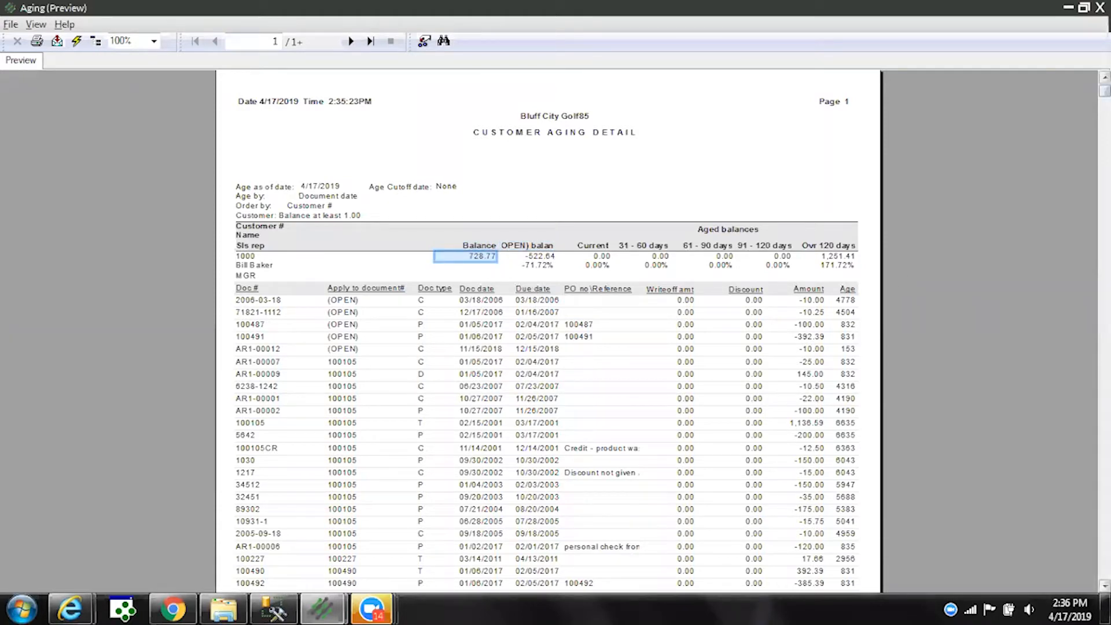
# Examine the first customer's documents applied to (OPEN), checking the document dates, types and ages
pyautogui.scroll(-4, 548, 330)
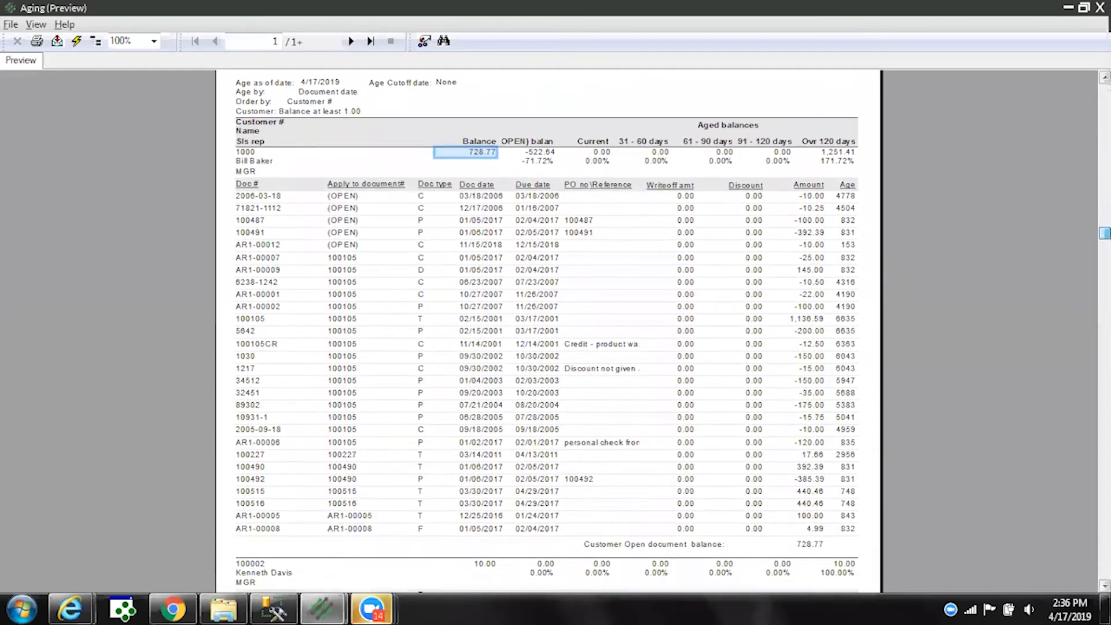
pyautogui.scroll(-2, 356, 162)
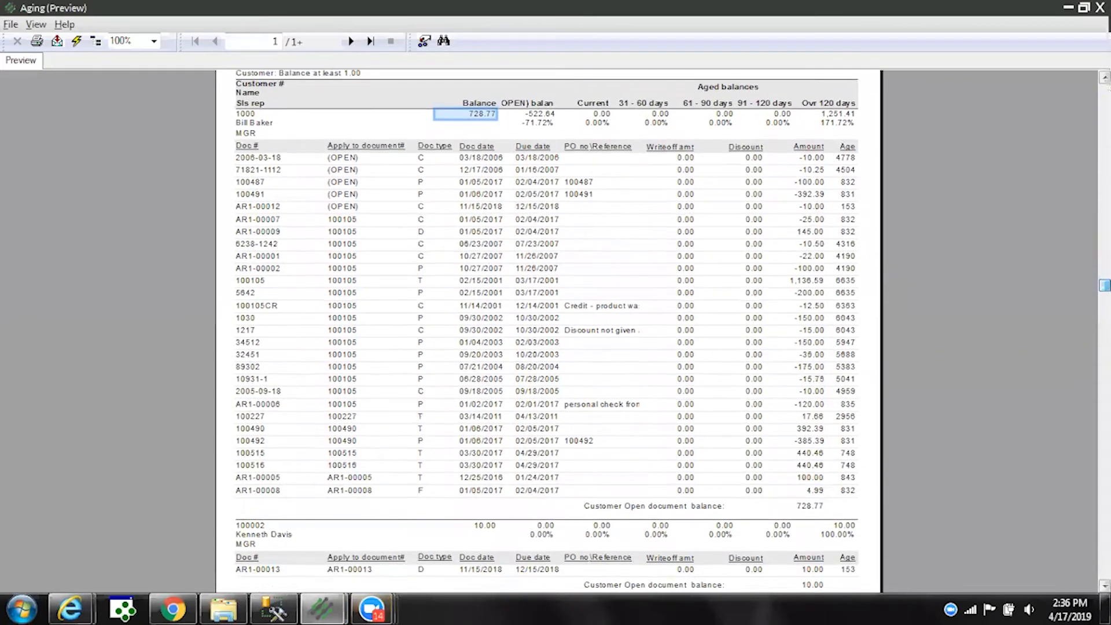
pyautogui.click(356, 161)
pyautogui.click(356, 169)
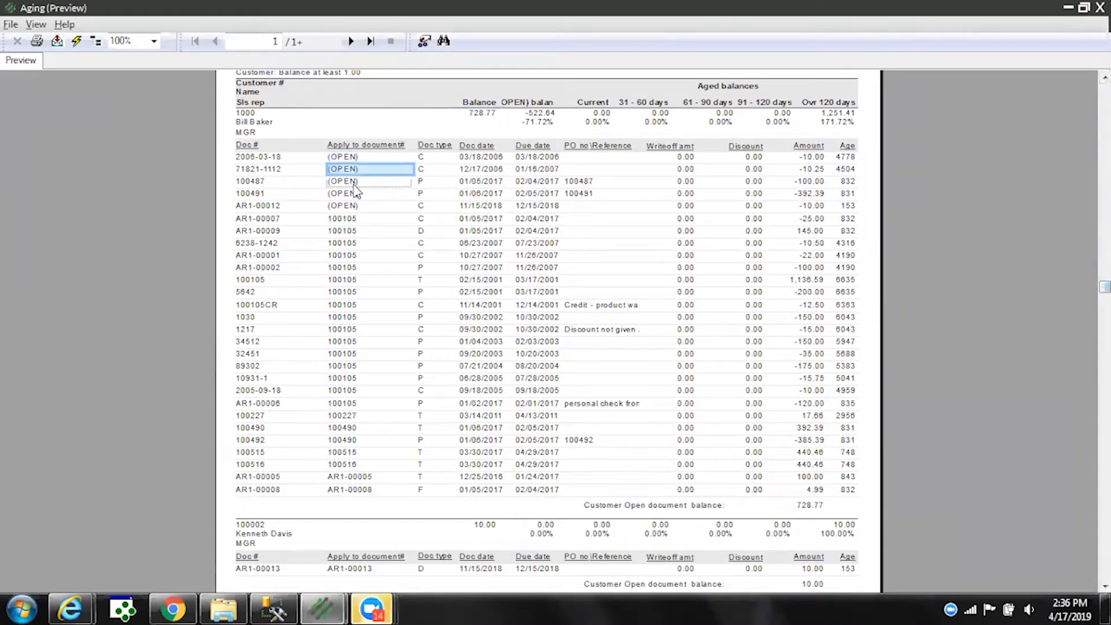
pyautogui.click(354, 183)
pyautogui.click(354, 194)
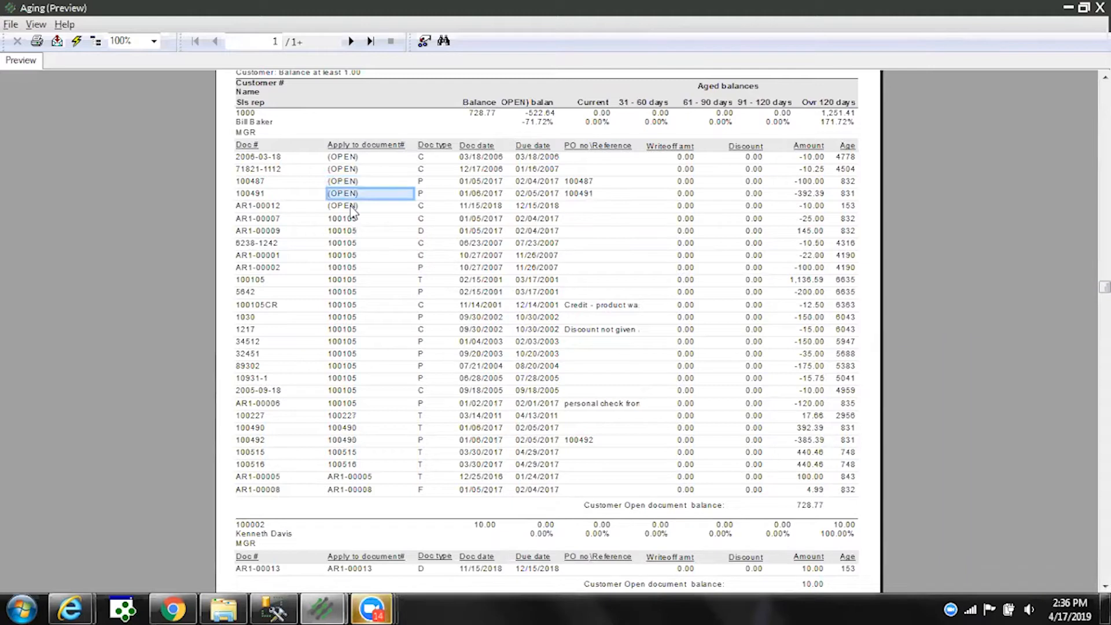
pyautogui.click(354, 207)
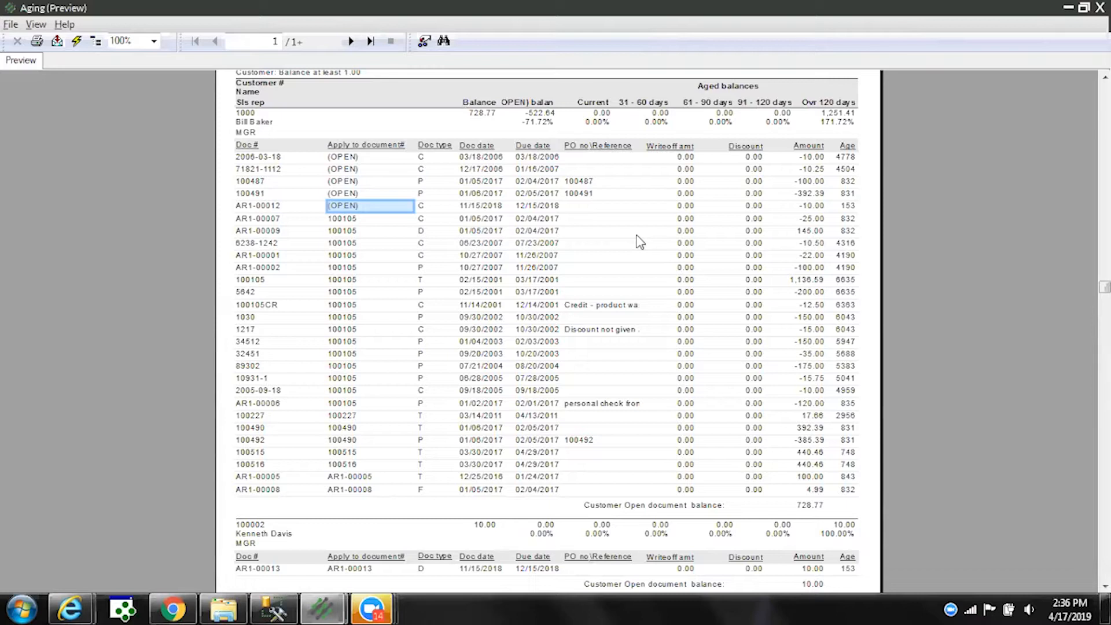
pyautogui.click(508, 183)
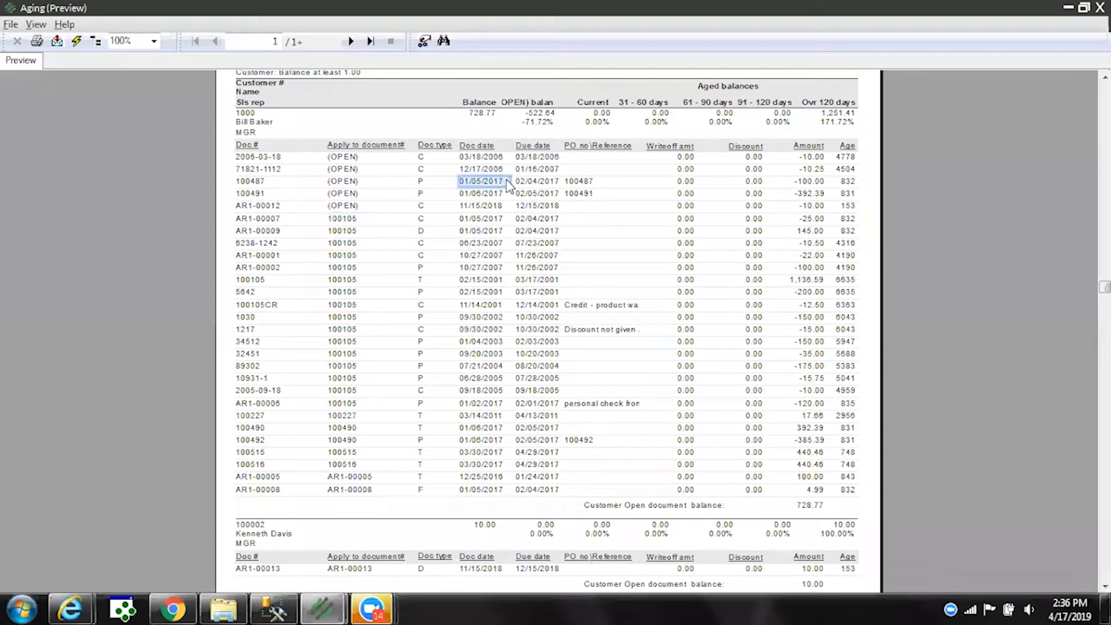
pyautogui.click(502, 193)
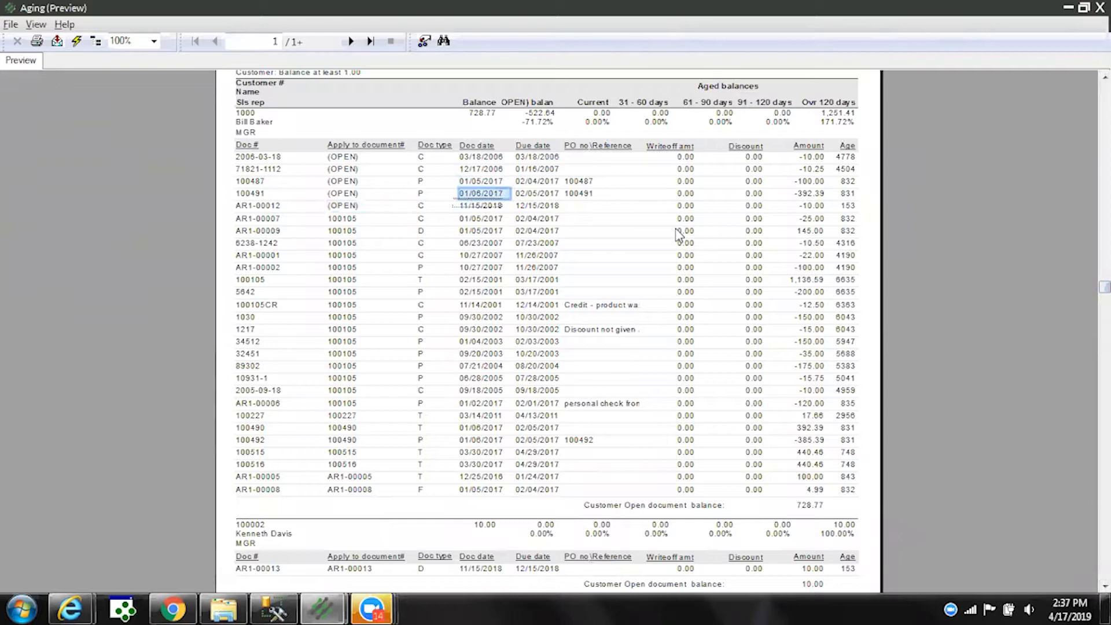
pyautogui.click(422, 183)
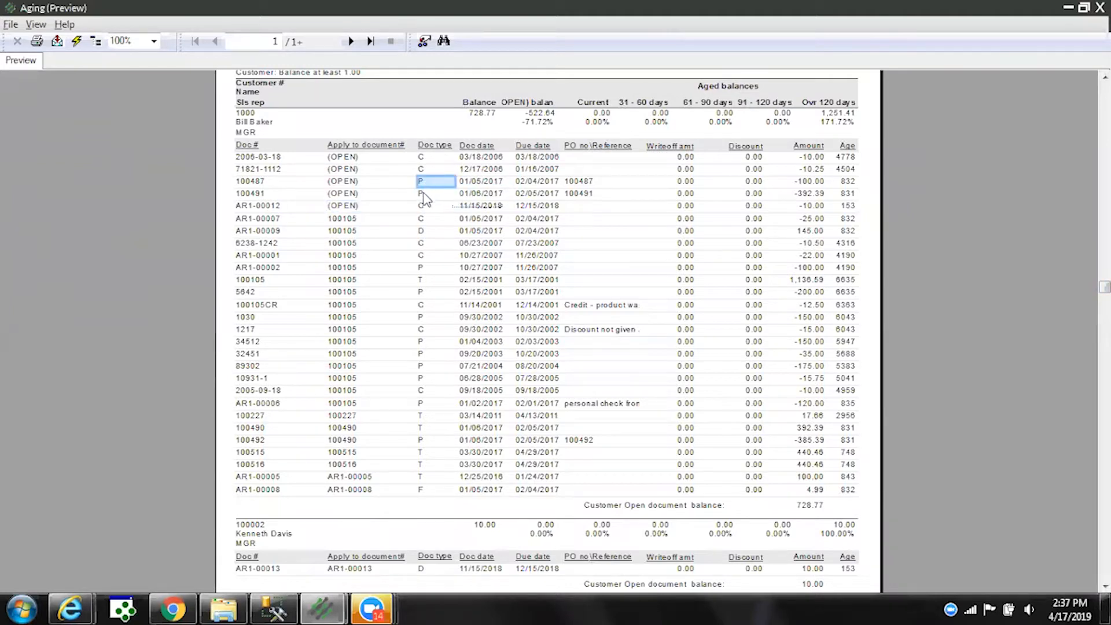
pyautogui.click(425, 195)
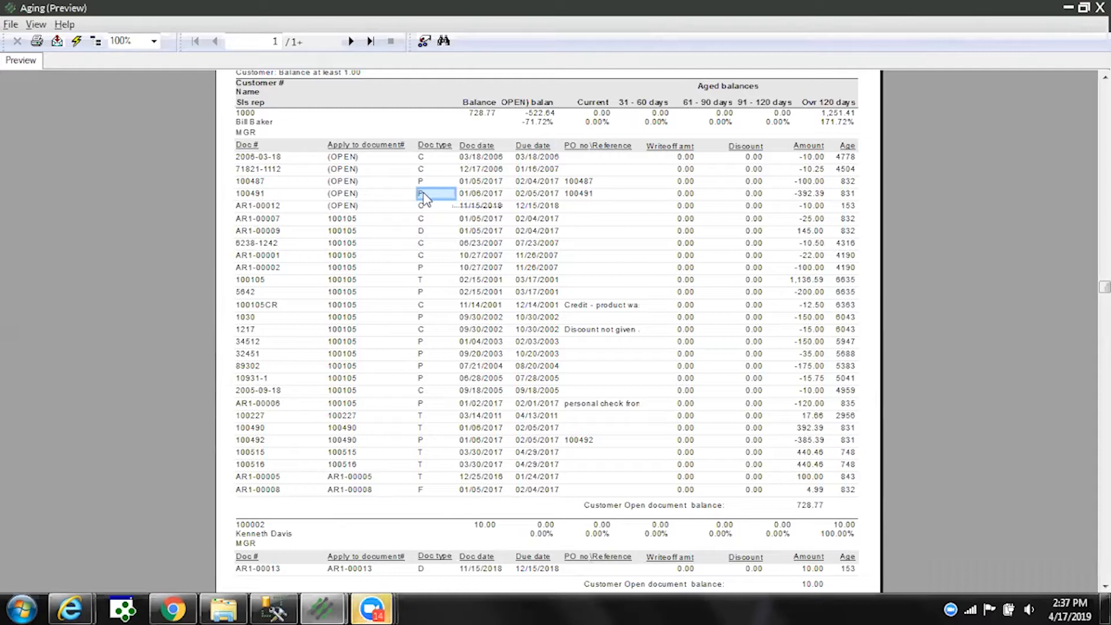
pyautogui.click(846, 281)
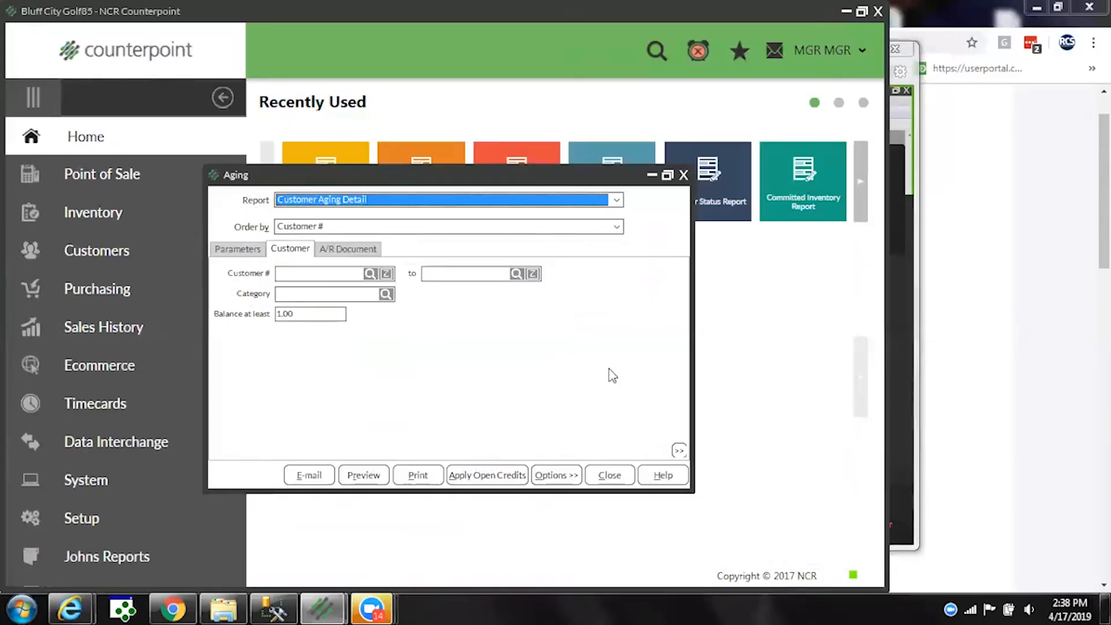
# Close the aging report, search for "valuat" and open the Valuation Report from the inventory reports
pyautogui.click(610, 474)
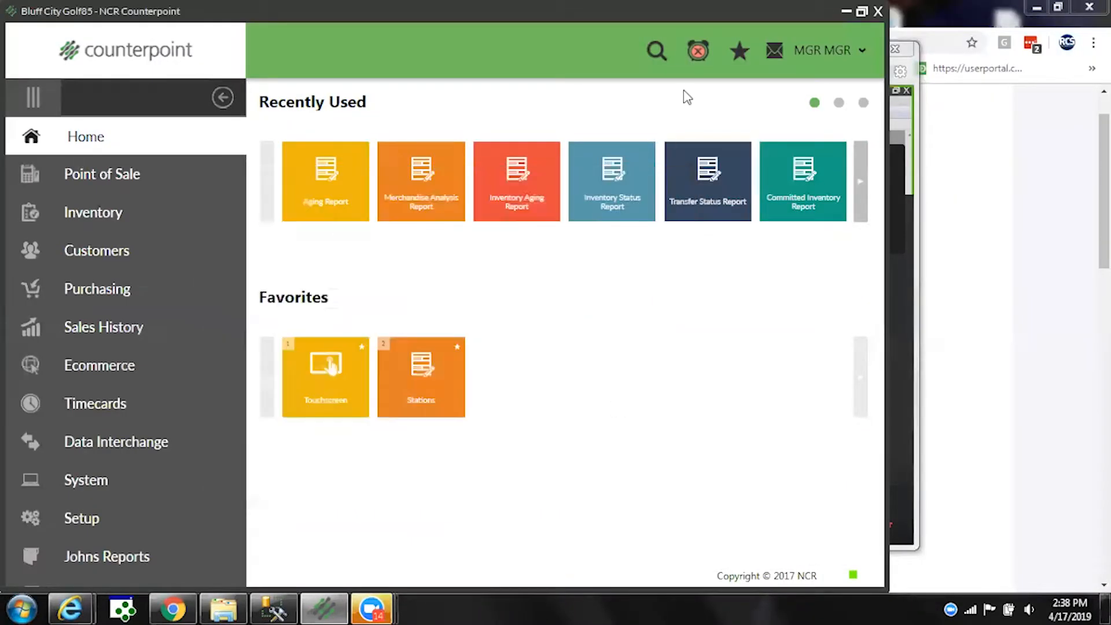
pyautogui.click(653, 55)
pyautogui.write('valuat')
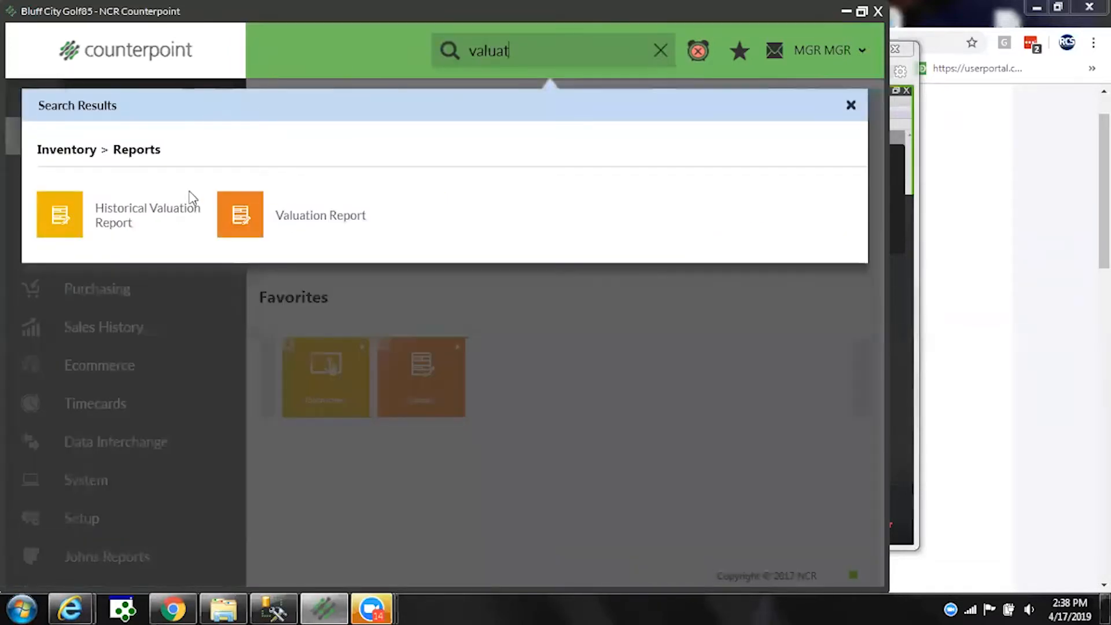
pyautogui.click(245, 215)
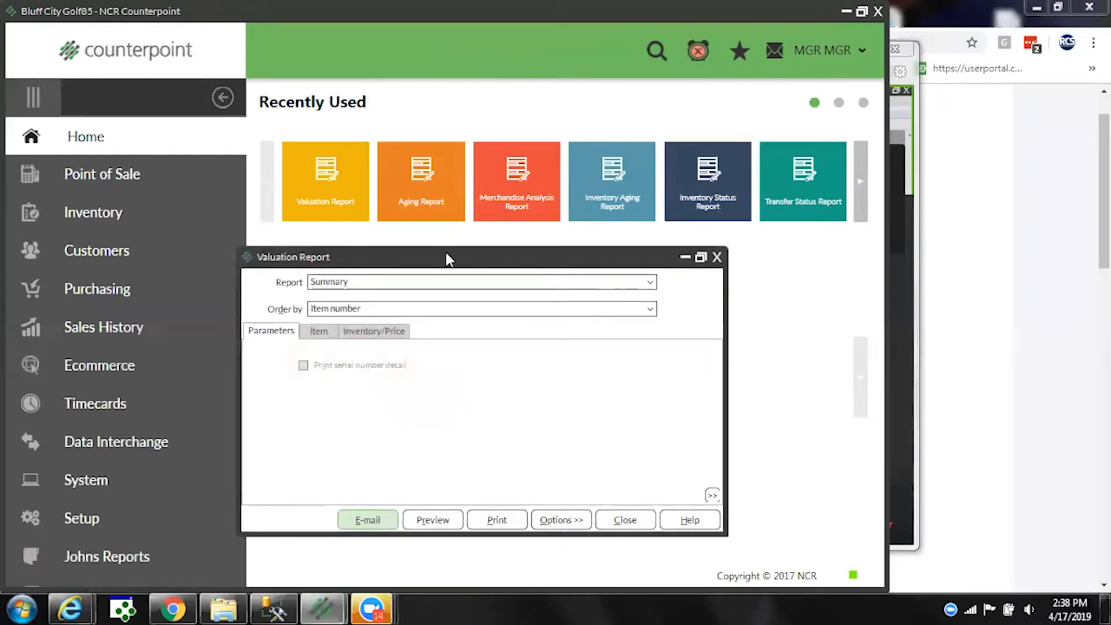
pyautogui.moveTo(446, 256); pyautogui.dragTo(461, 201)
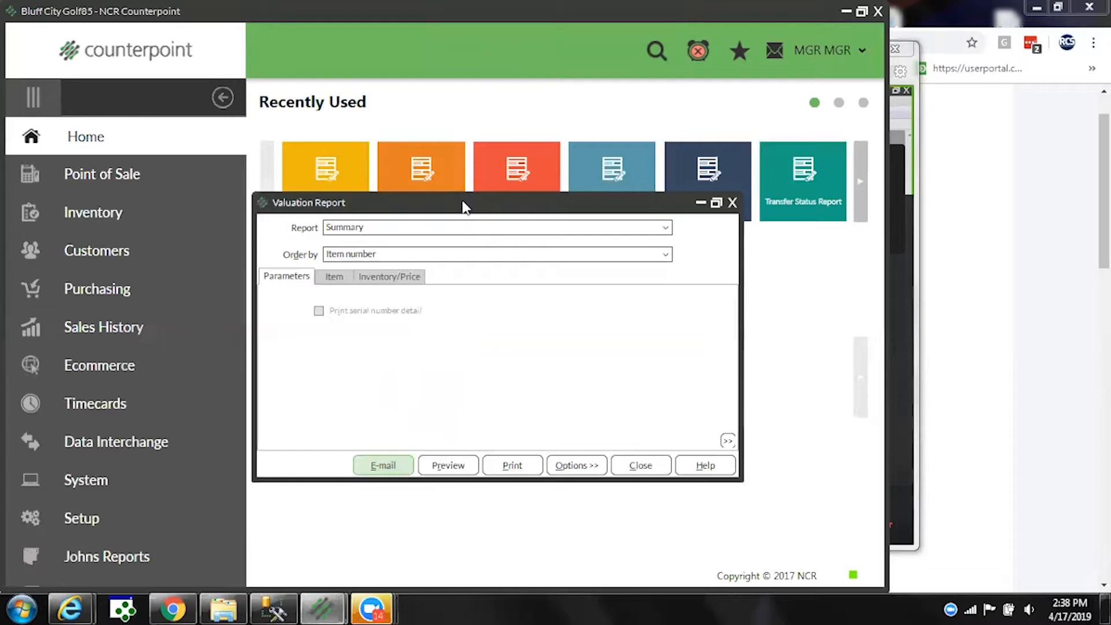
# Check the valuation report's Inventory/Price filter, preview the Summary report and view the totals on its last page
pyautogui.click(376, 277)
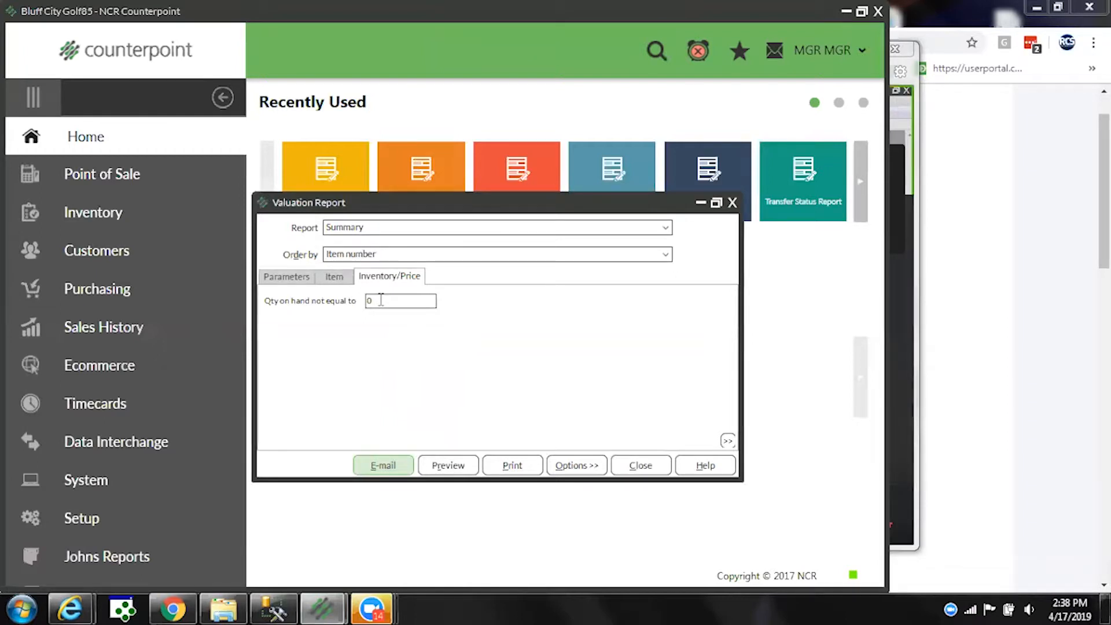
pyautogui.click(441, 462)
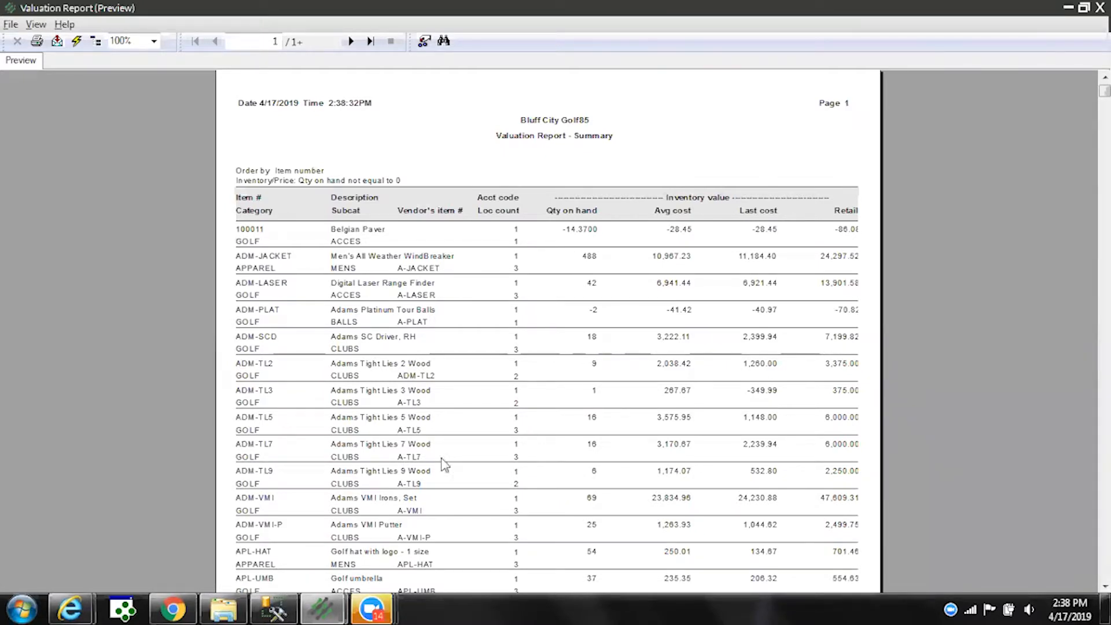
pyautogui.click(370, 41)
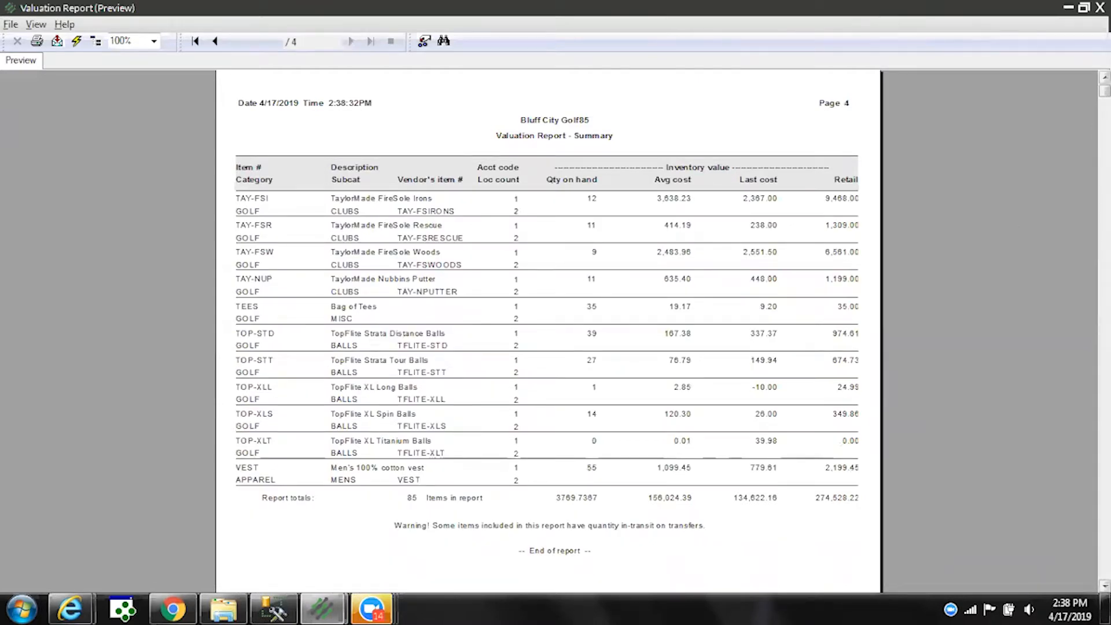
pyautogui.scroll(-1, 549, 330)
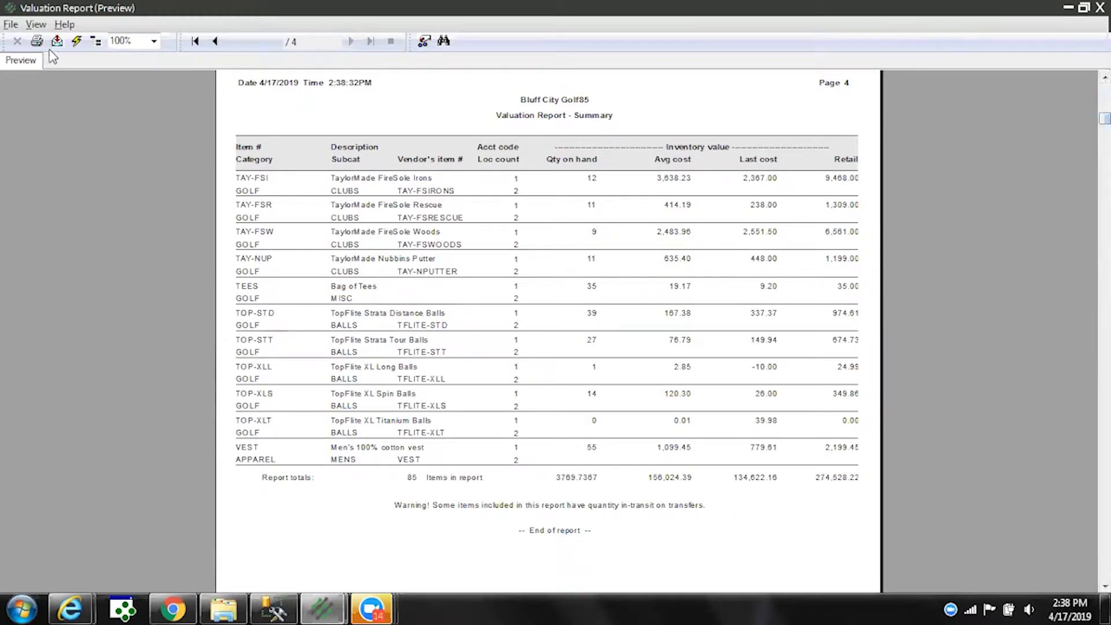
# Export all pages of the valuation report to a PDF disk file named "april 2019 valuation" in Documents
pyautogui.click(57, 42)
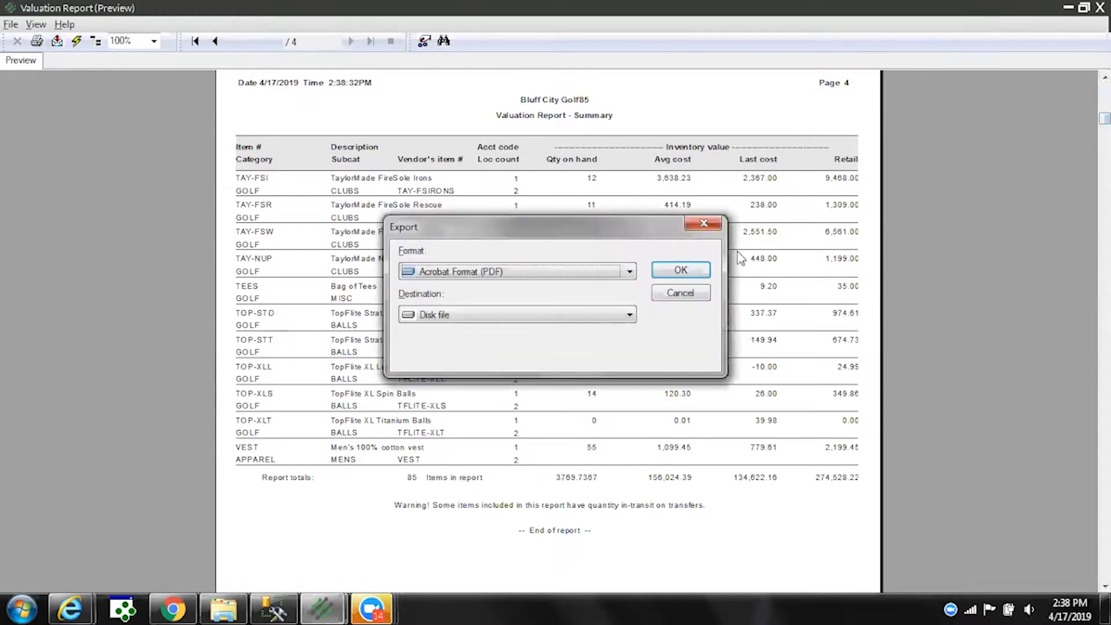
pyautogui.click(690, 273)
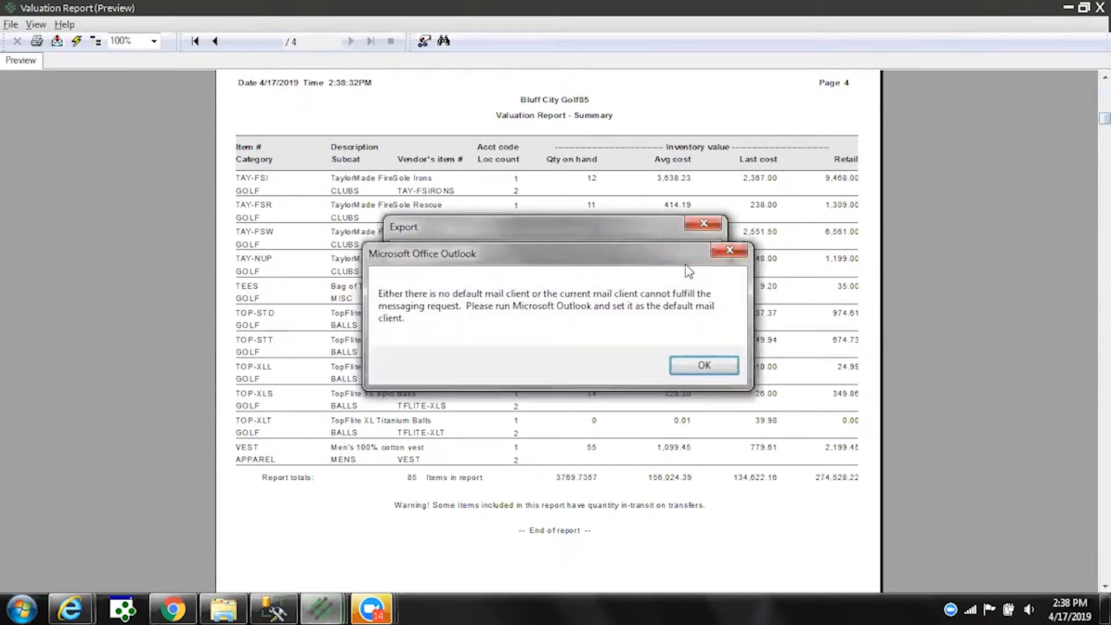
pyautogui.press('Return')
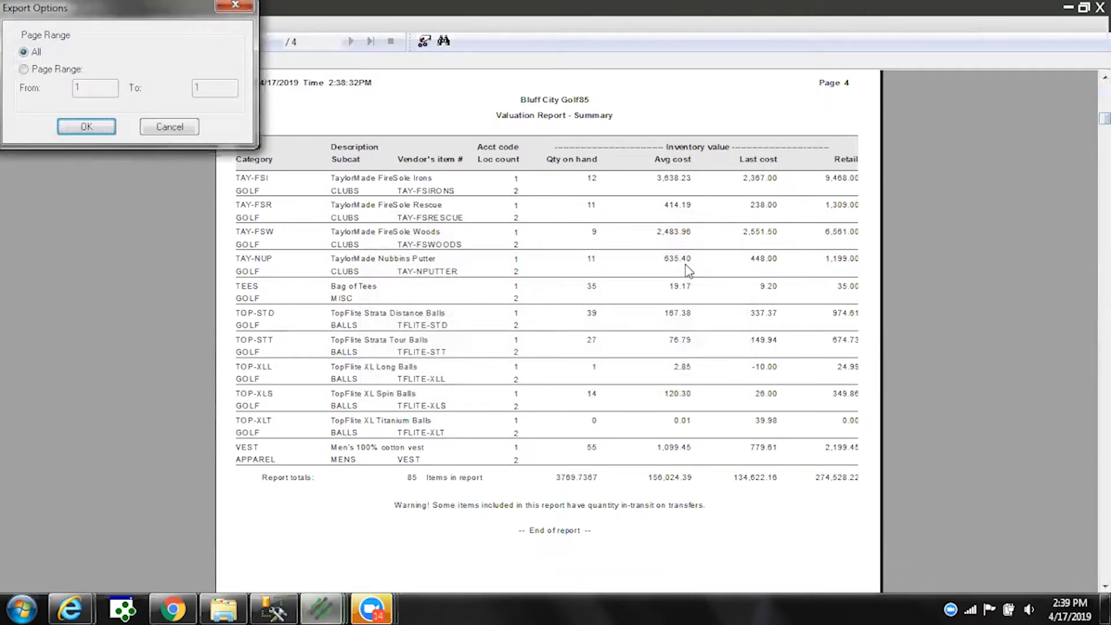
pyautogui.press('Return')
pyautogui.write('a')
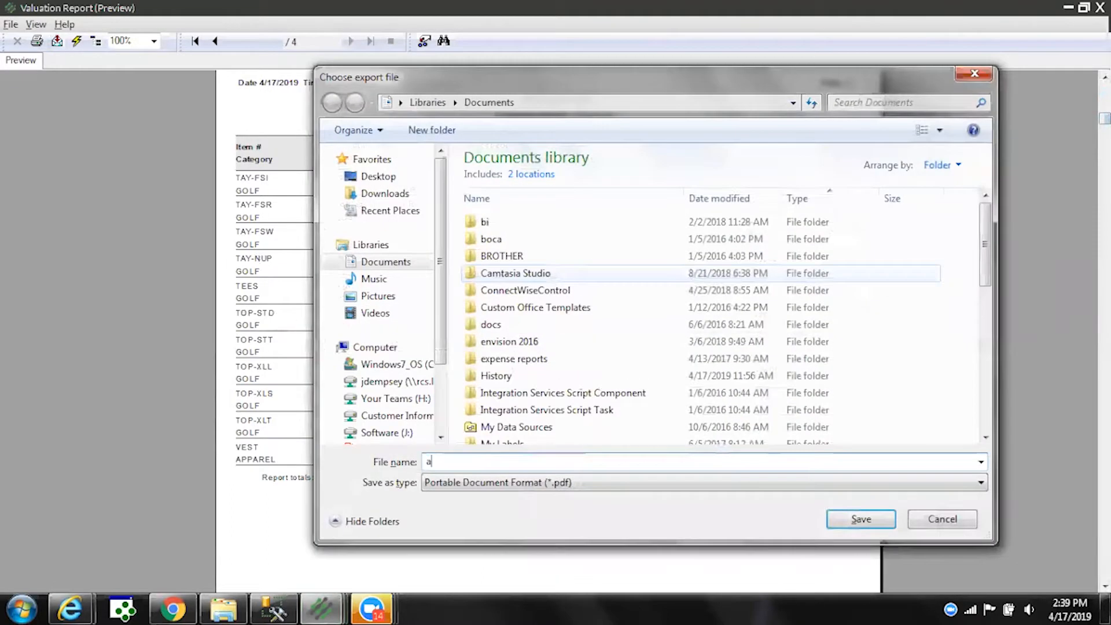
pyautogui.write('pril 2019 valuation')
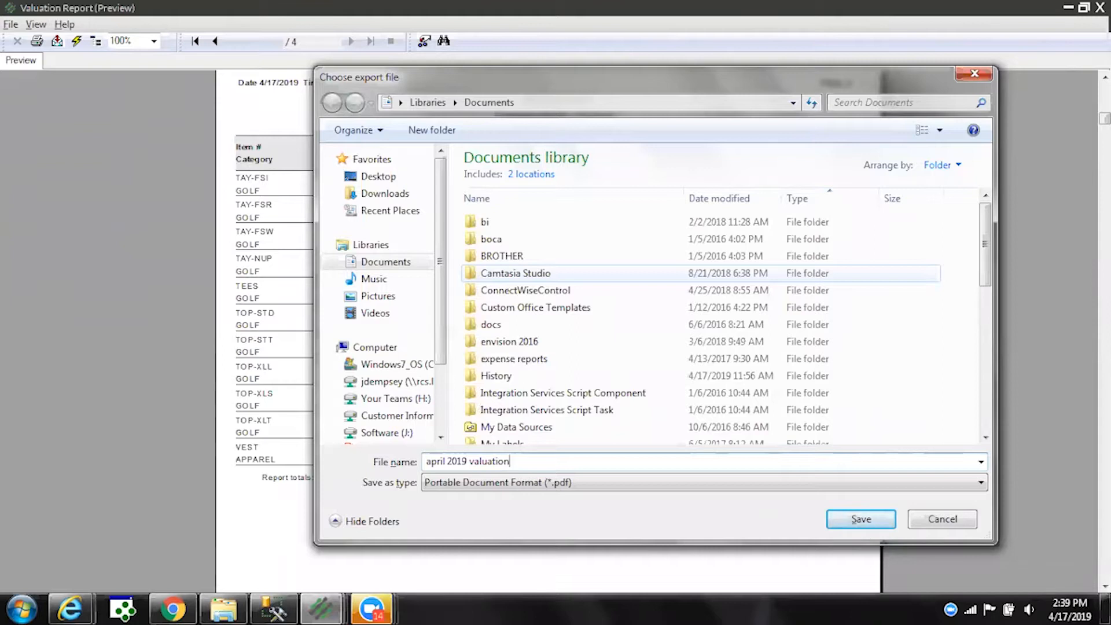
# Cancel the export of the valuation report and close its preview and report window
pyautogui.click(963, 75)
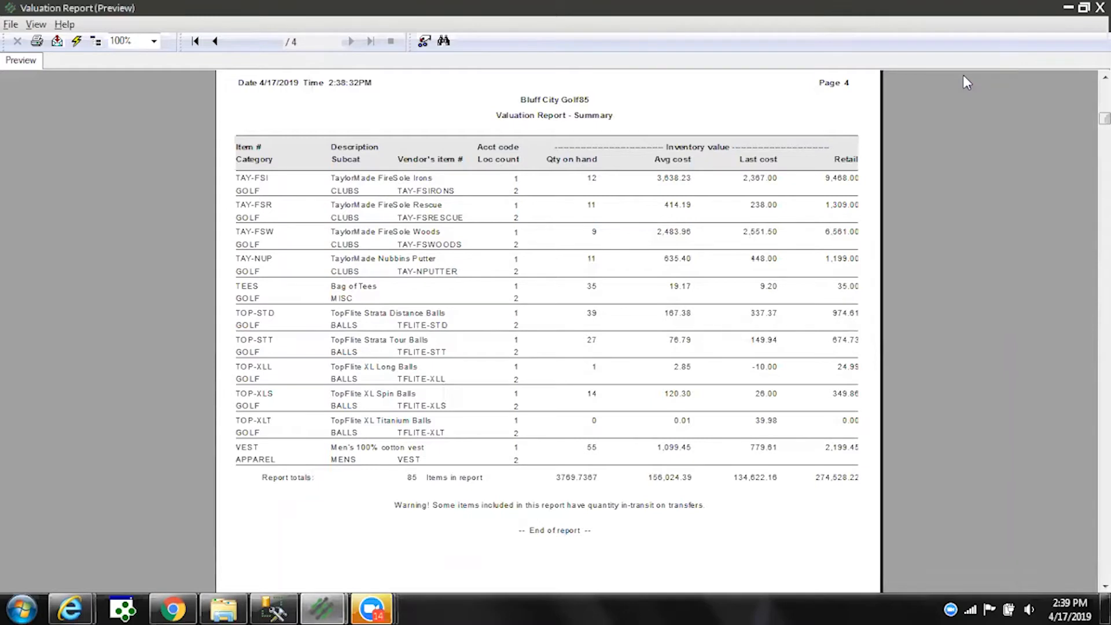
pyautogui.press('Escape')
pyautogui.press('Escape')
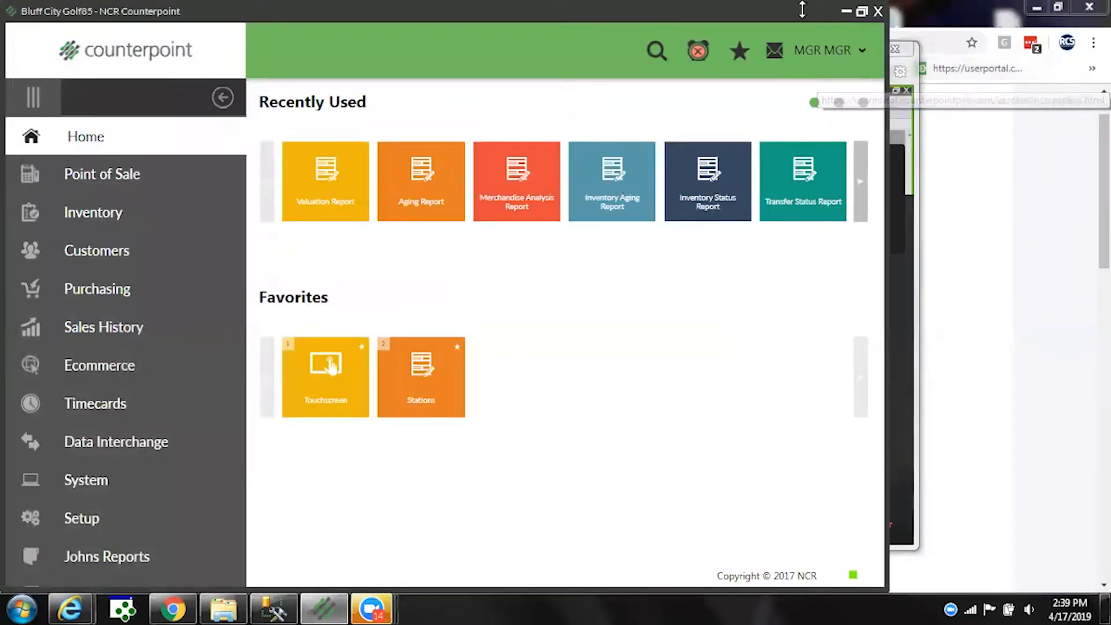
# Search for "valuat" and open the Historical Valuation Report
pyautogui.click(655, 51)
pyautogui.write('valuat')
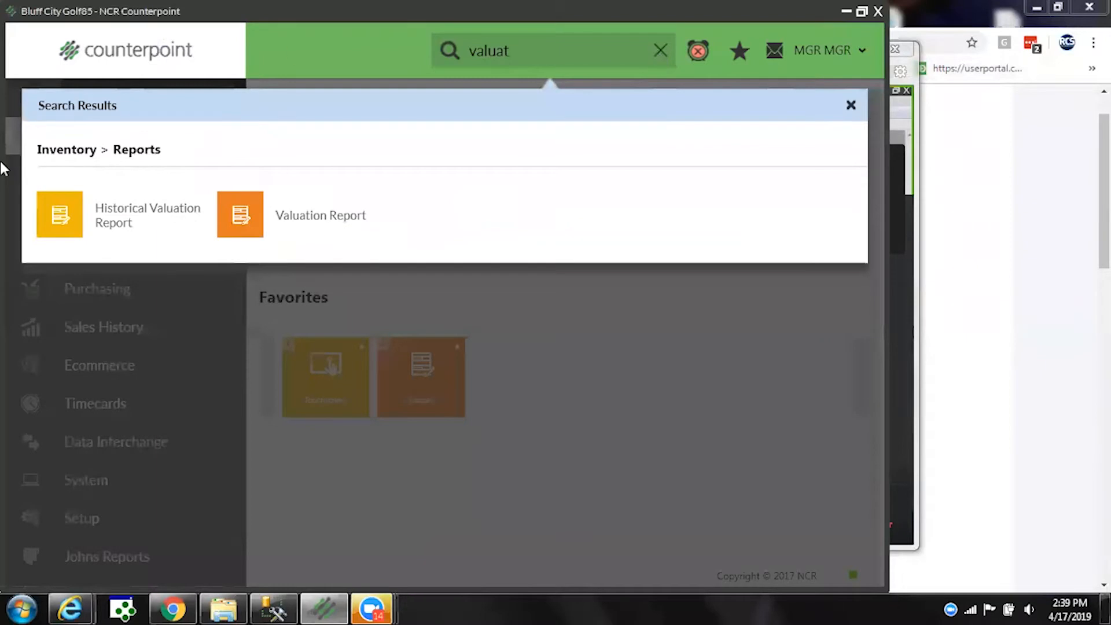
pyautogui.click(38, 208)
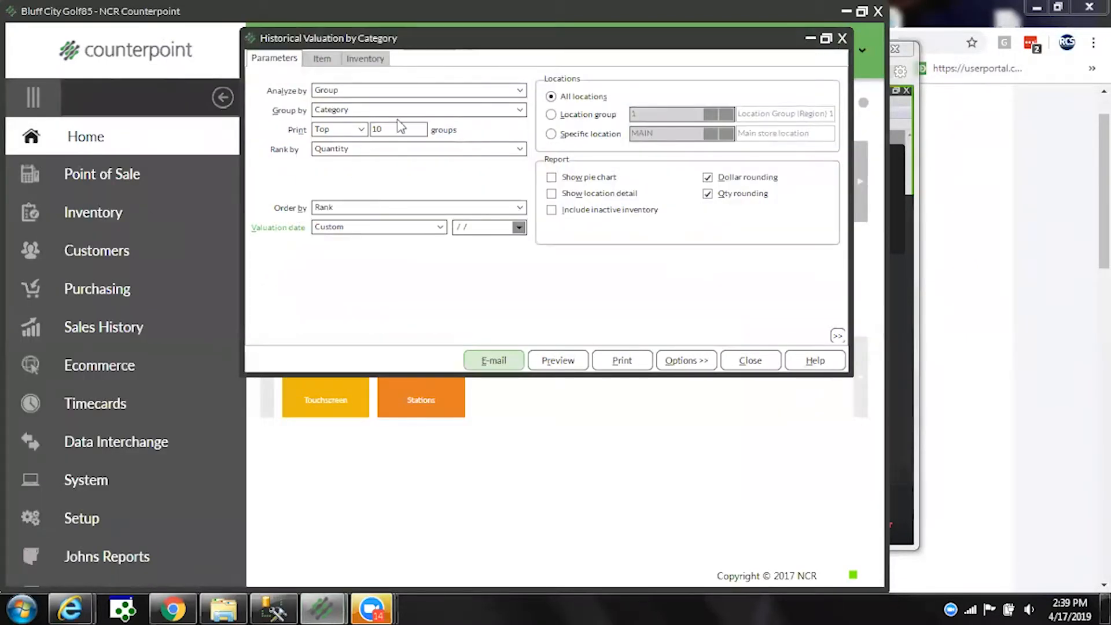
# Set the historical valuation to analyze by Item and print All items
pyautogui.click(402, 93)
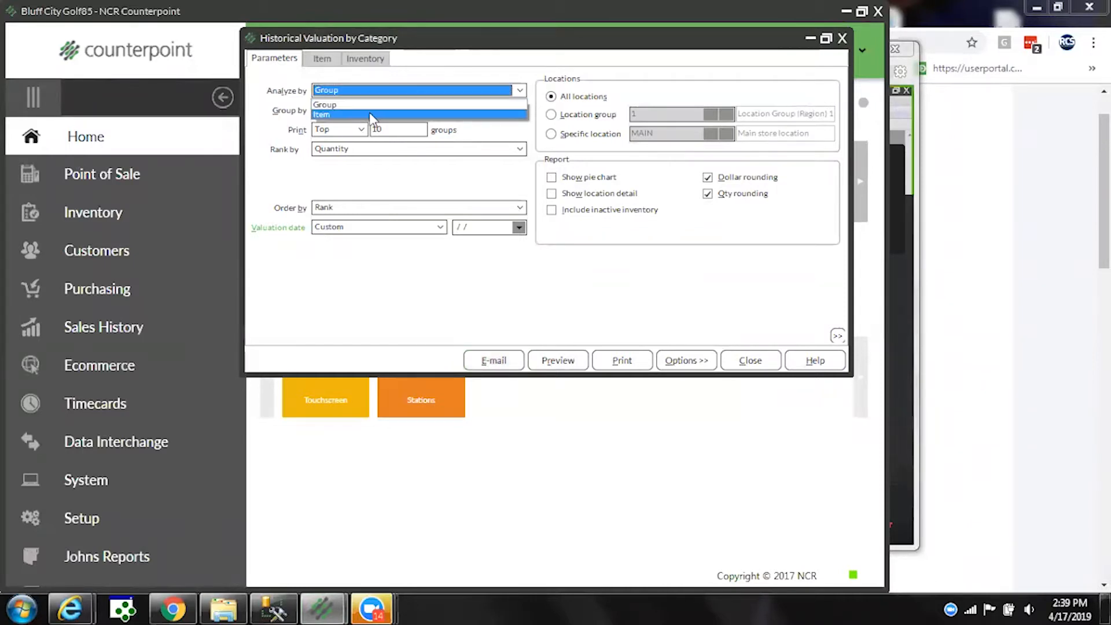
pyautogui.click(369, 112)
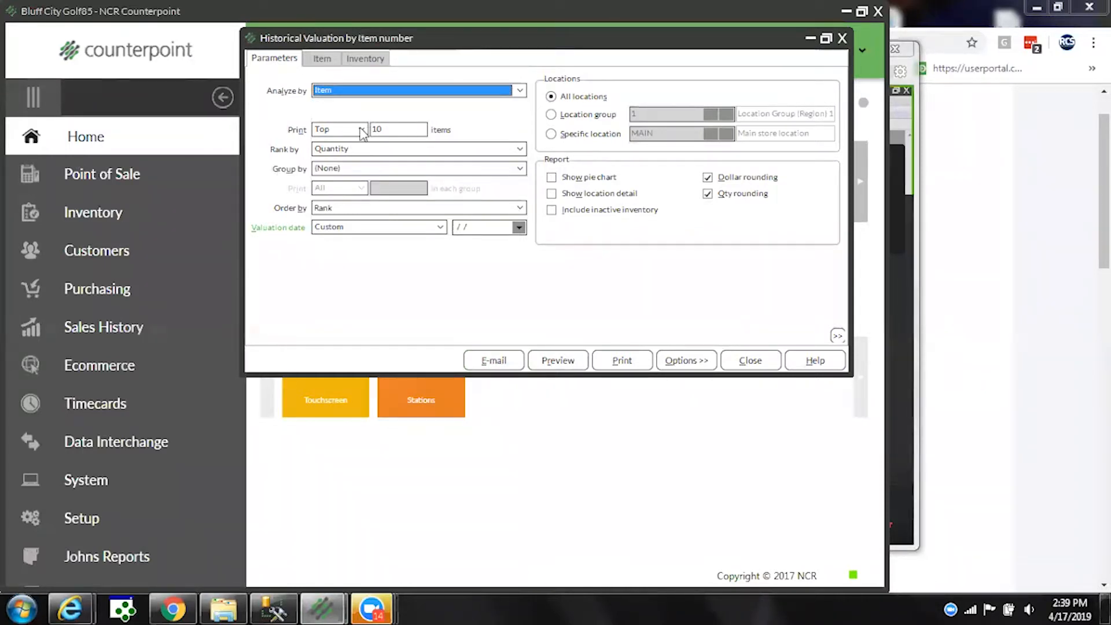
pyautogui.click(361, 129)
pyautogui.click(335, 163)
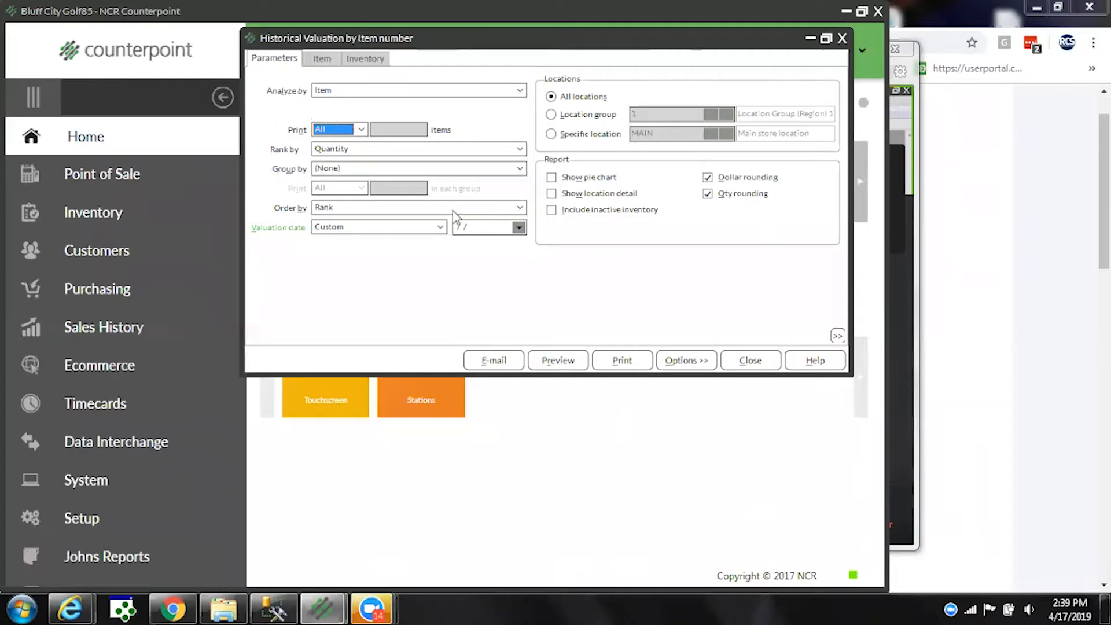
# Set the custom valuation date to 3/31/2019 and try the option that includes inactive inventory
pyautogui.click(507, 229)
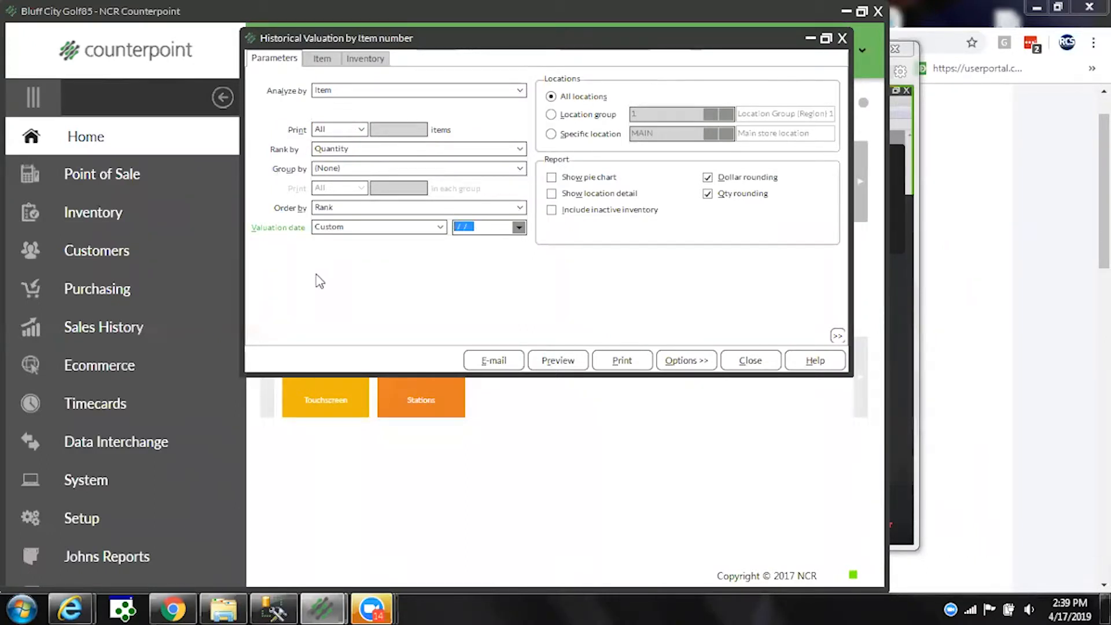
pyautogui.write('033119')
pyautogui.click(552, 211)
pyautogui.click(552, 210)
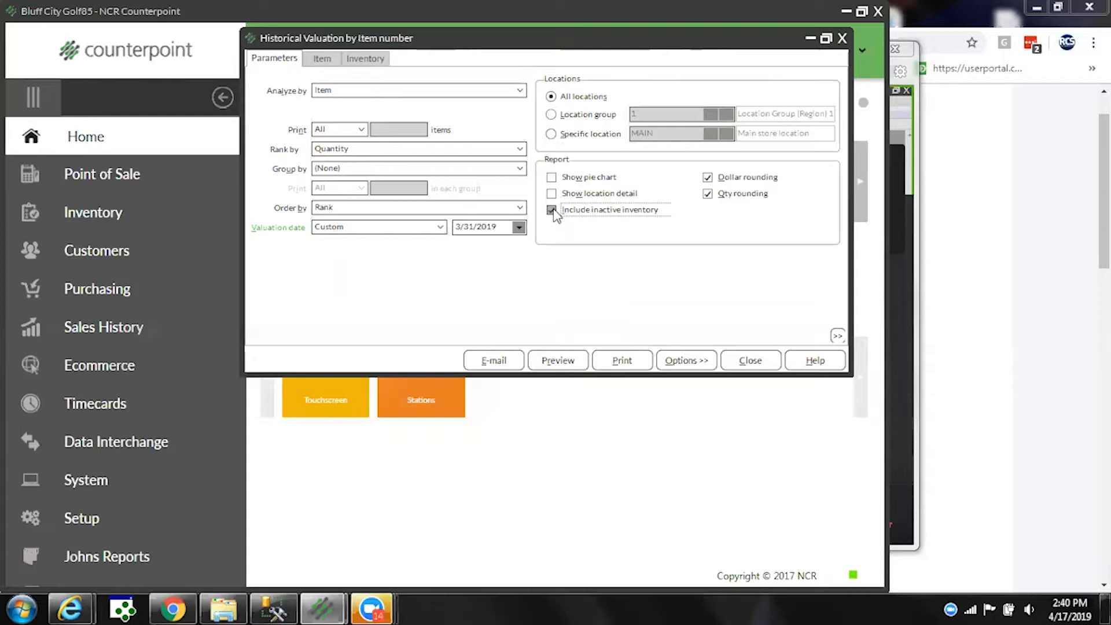
# Check the item and inventory filters of the historical valuation, leave them unchanged and preview the report
pyautogui.click(326, 59)
pyautogui.click(364, 59)
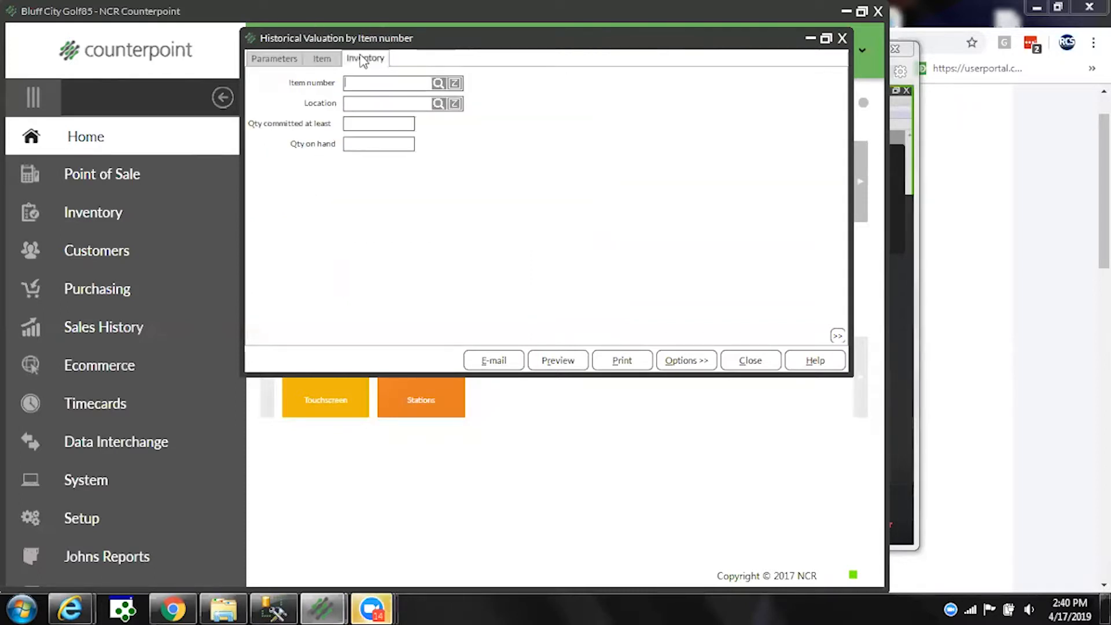
pyautogui.click(322, 59)
pyautogui.click(360, 59)
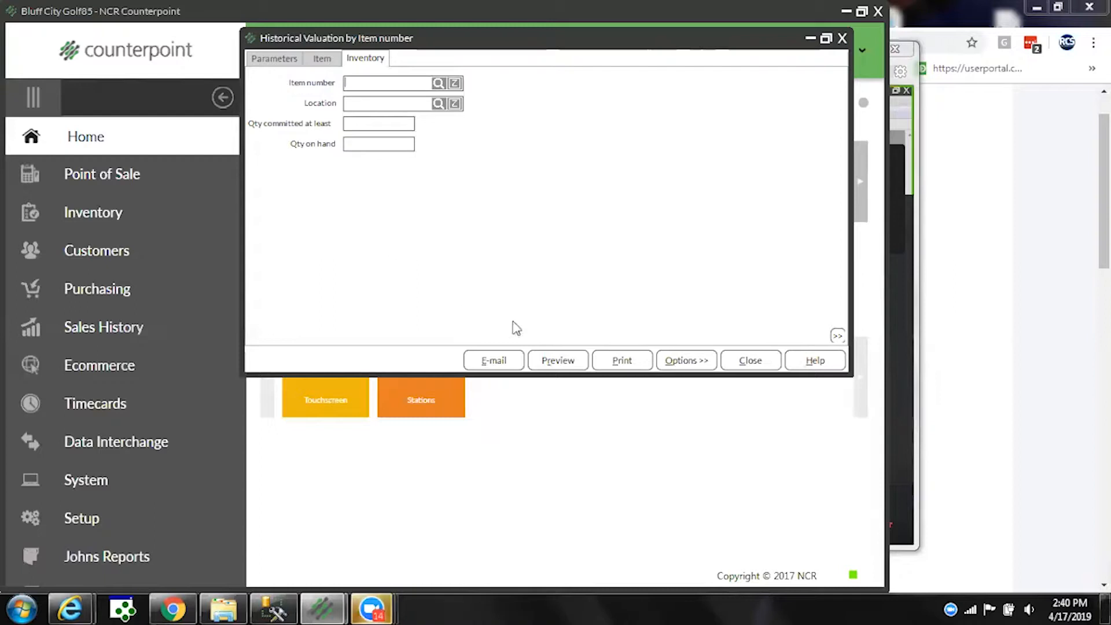
pyautogui.click(549, 361)
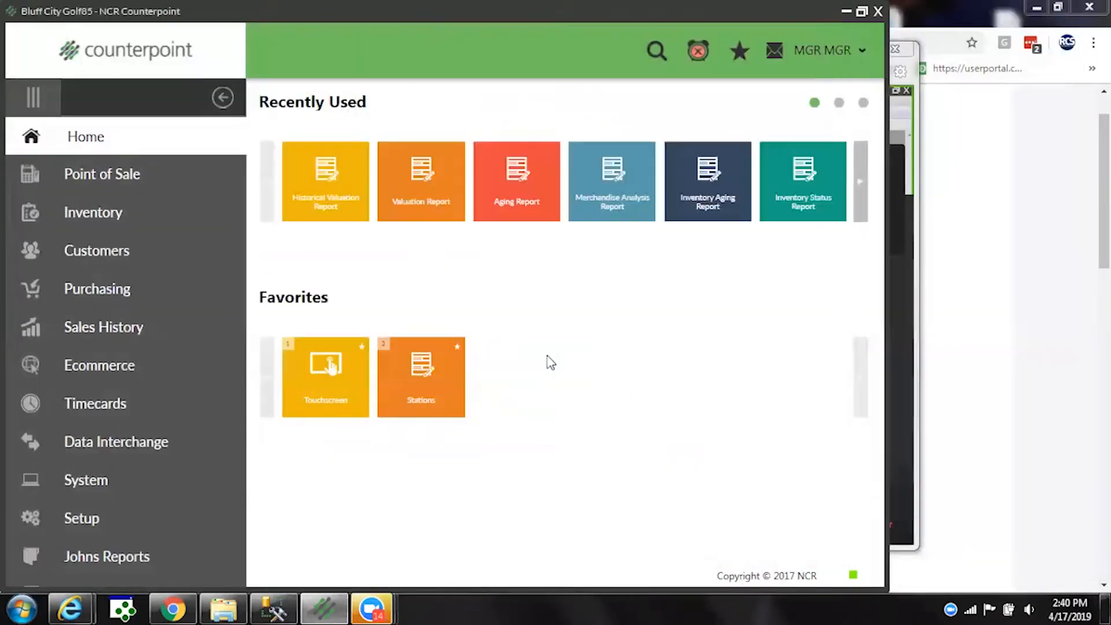
# Open the Gift Card List report from the System gift card functions
pyautogui.click(70, 486)
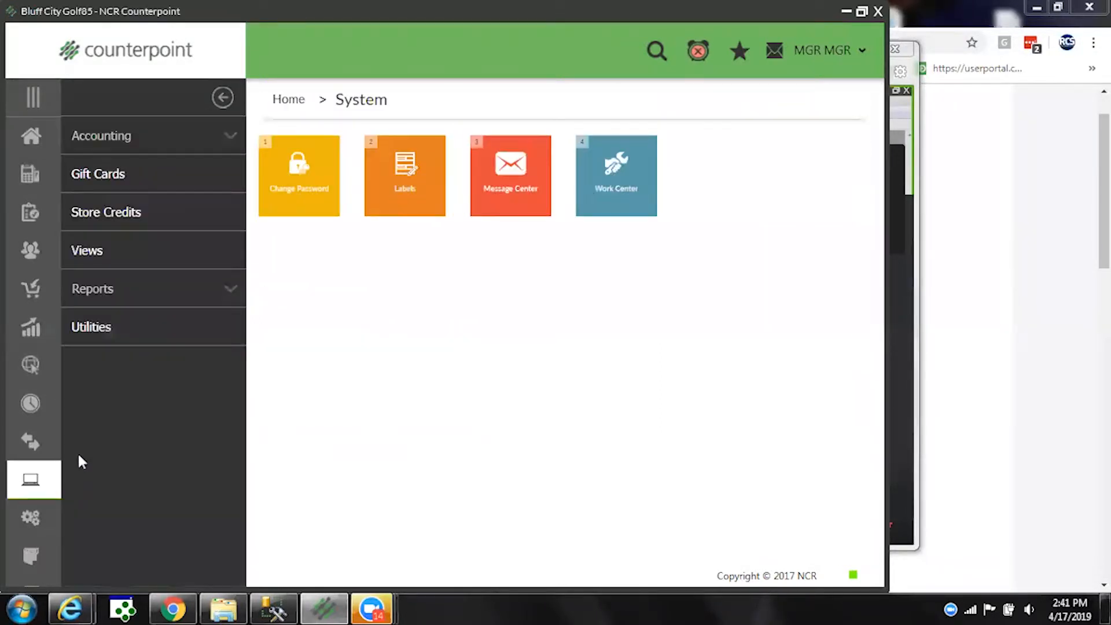
pyautogui.click(149, 182)
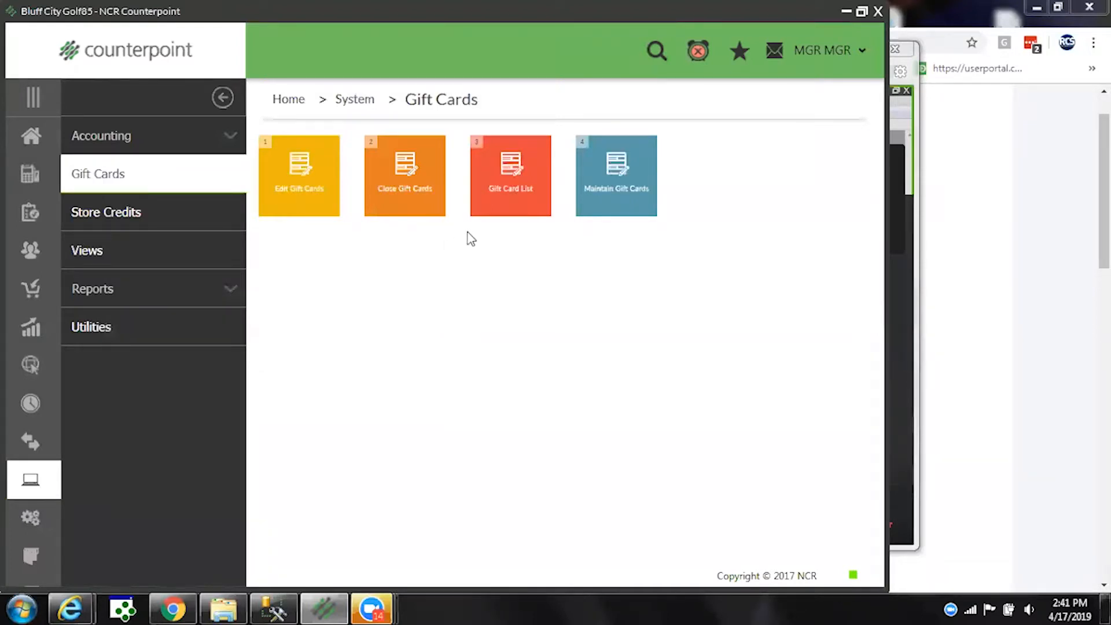
pyautogui.click(110, 213)
pyautogui.click(174, 185)
pyautogui.click(532, 211)
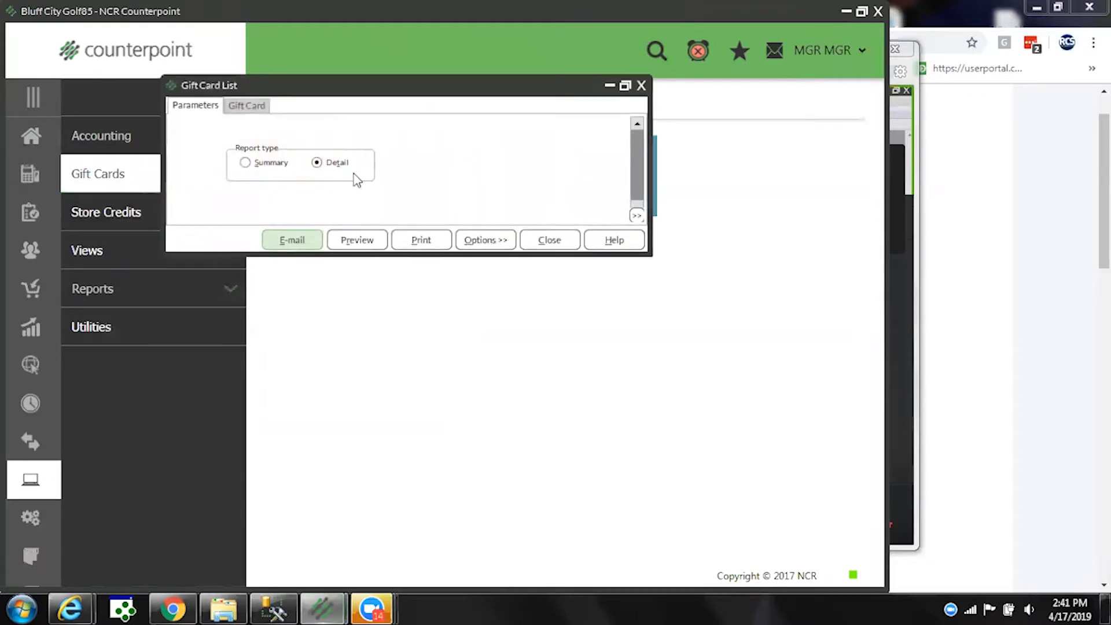
# Preview the Gift Card List as a Summary, select the current amount total on its last page, and close the preview
pyautogui.click(247, 164)
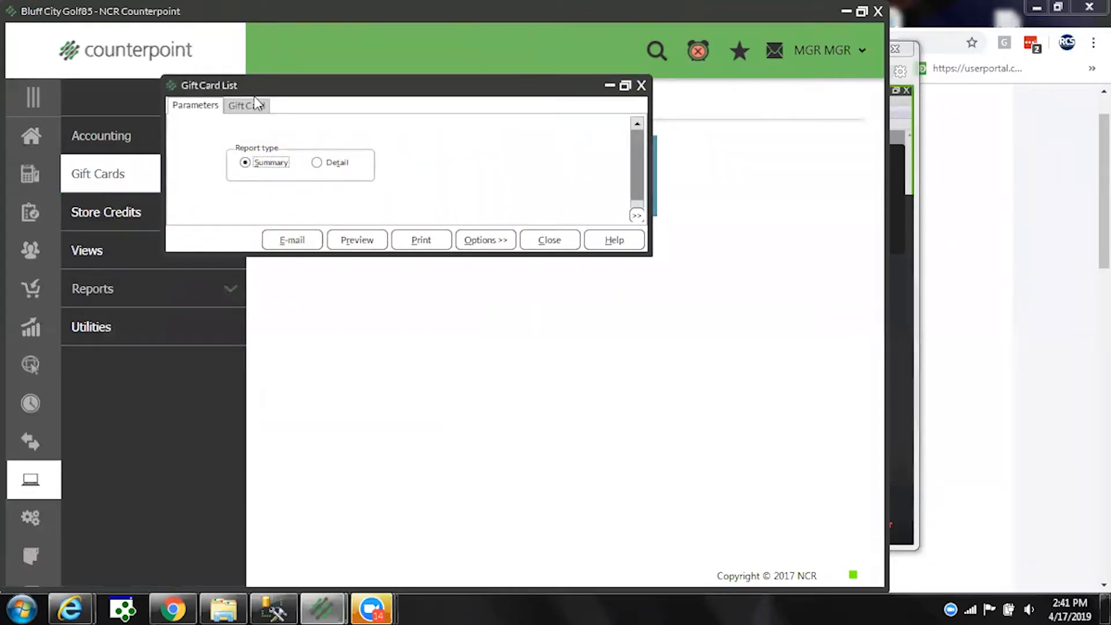
pyautogui.click(255, 108)
pyautogui.click(209, 106)
pyautogui.click(345, 243)
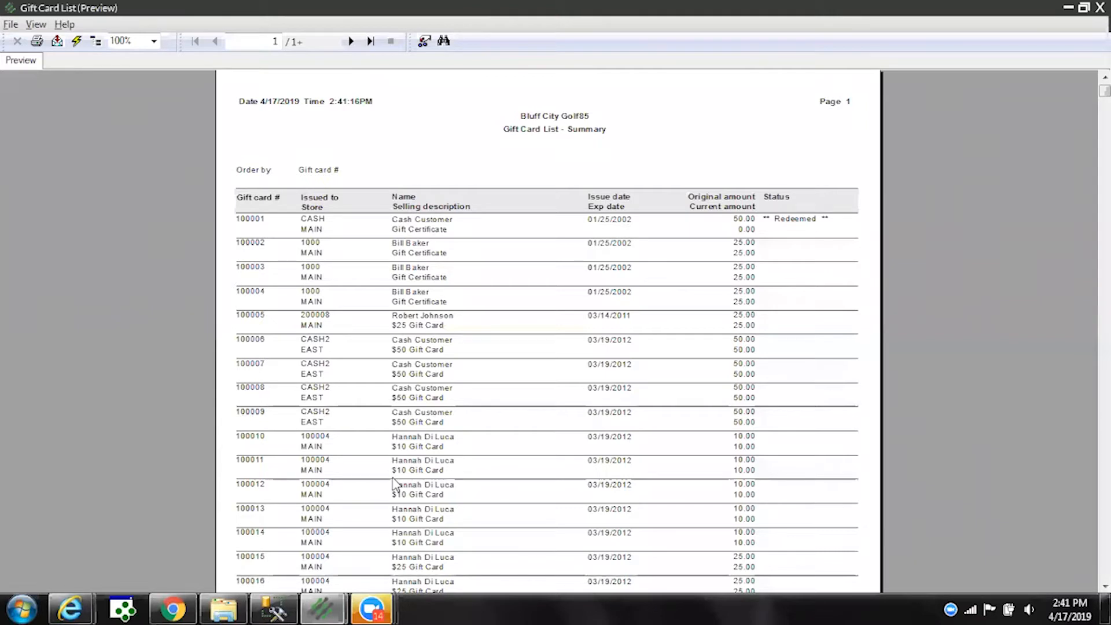
pyautogui.click(371, 41)
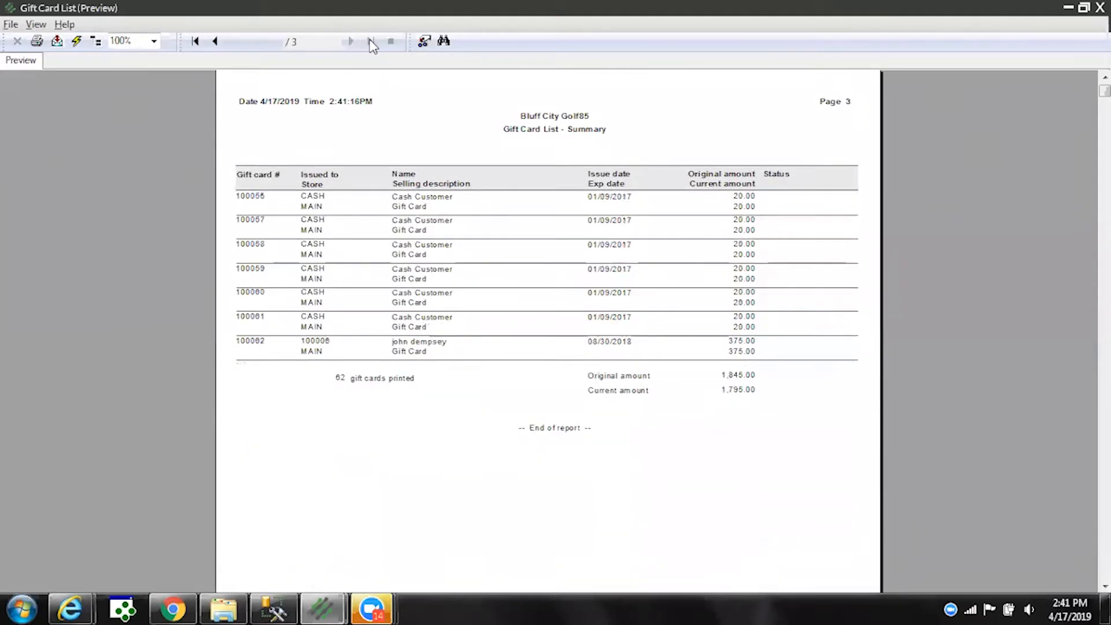
pyautogui.click(739, 391)
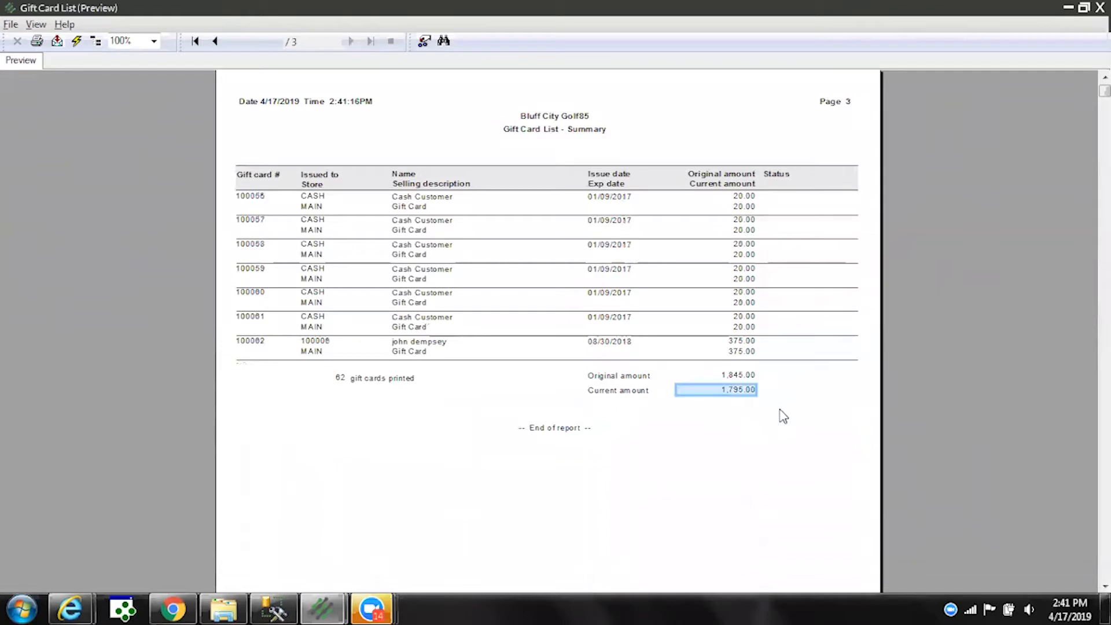
pyautogui.press('Escape')
# Preview the Gift Card List in Detail, then reset the report type to Summary and close the report window
pyautogui.click(335, 164)
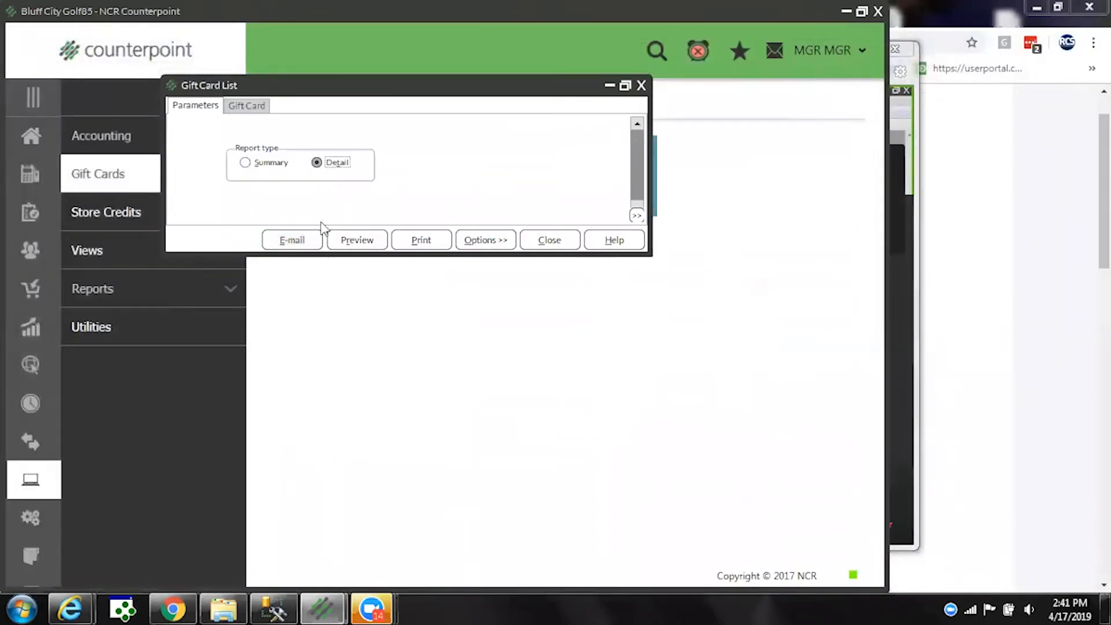
pyautogui.click(356, 239)
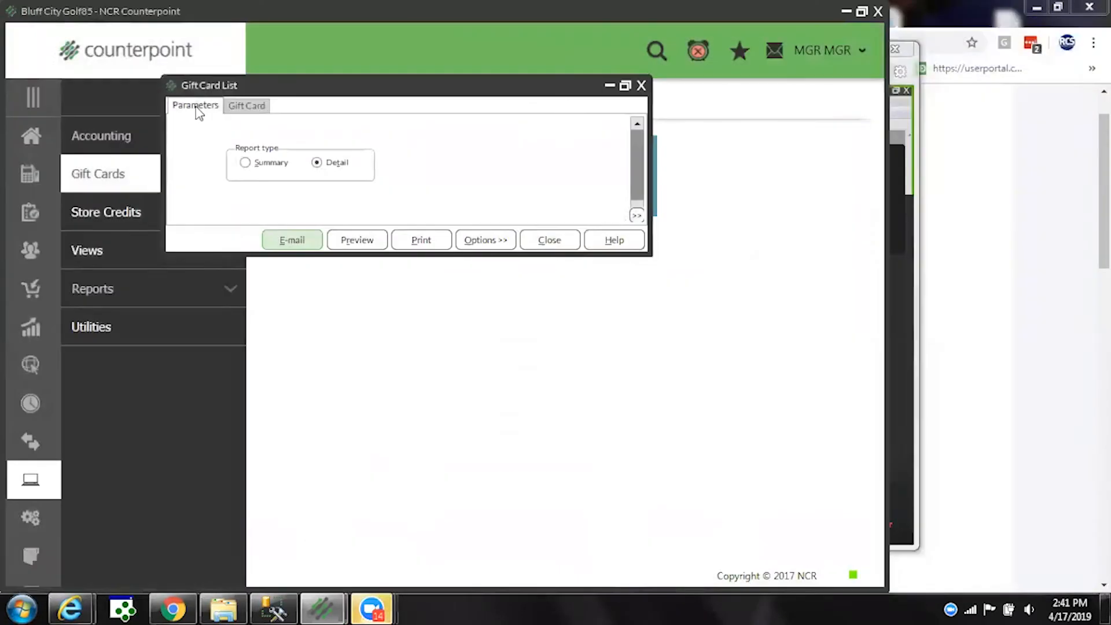
pyautogui.click(245, 164)
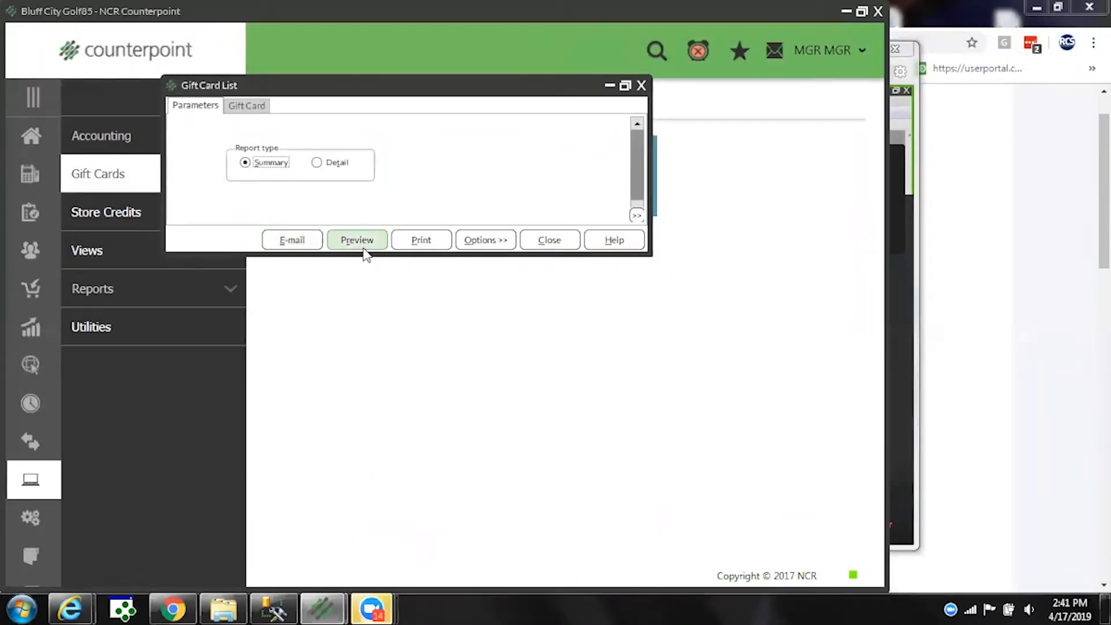
pyautogui.click(551, 243)
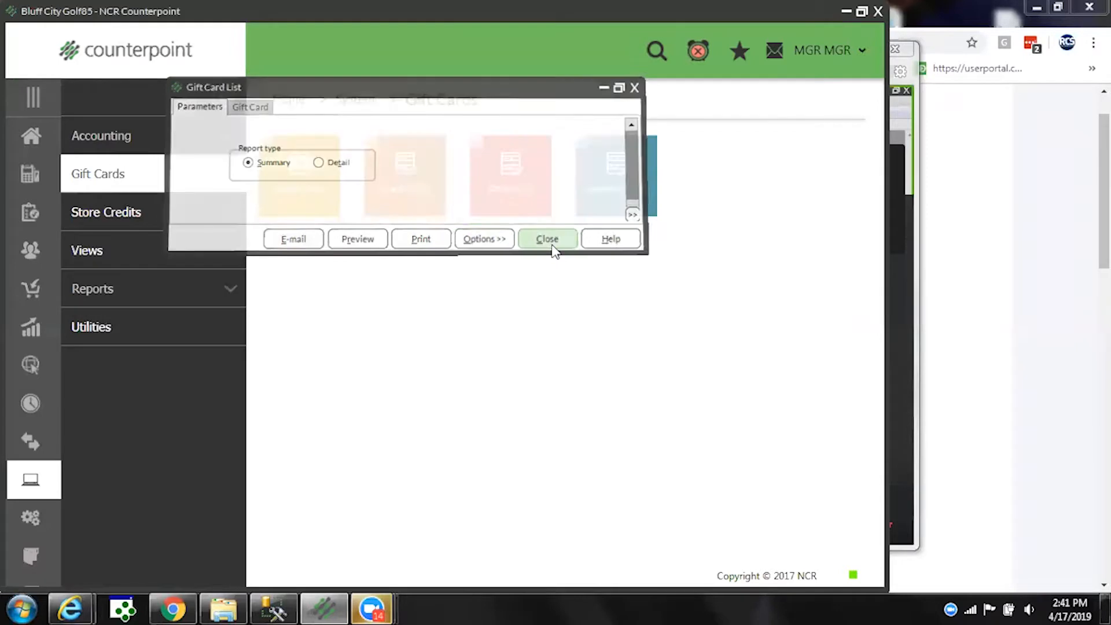
# Preview the Store Credit List as a Summary, then close the preview and the report window
pyautogui.click(92, 213)
pyautogui.click(526, 186)
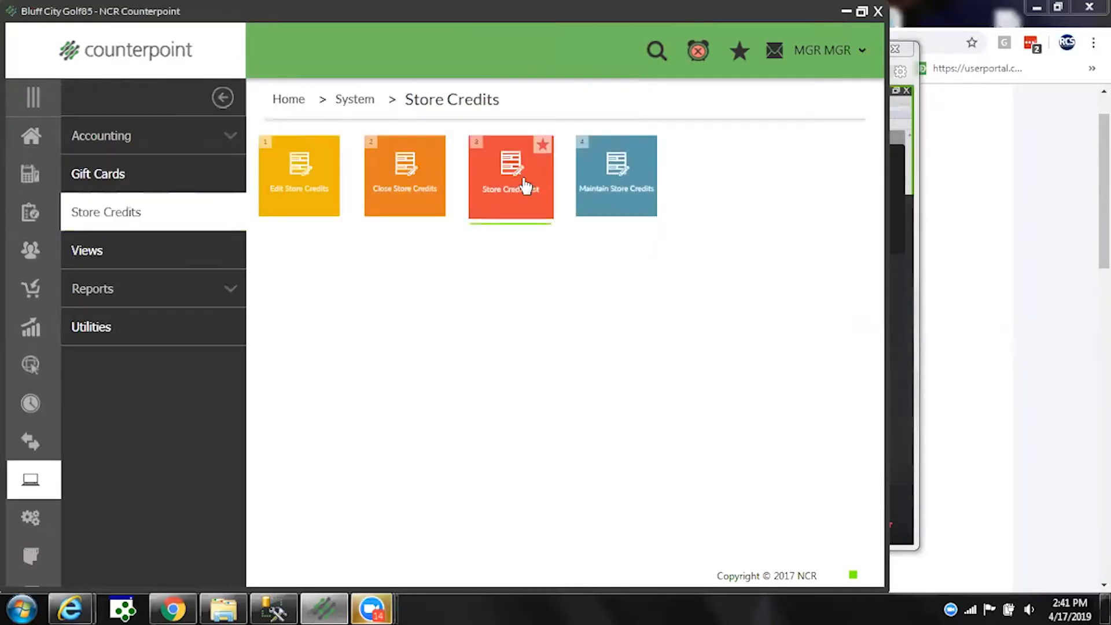
pyautogui.click(398, 284)
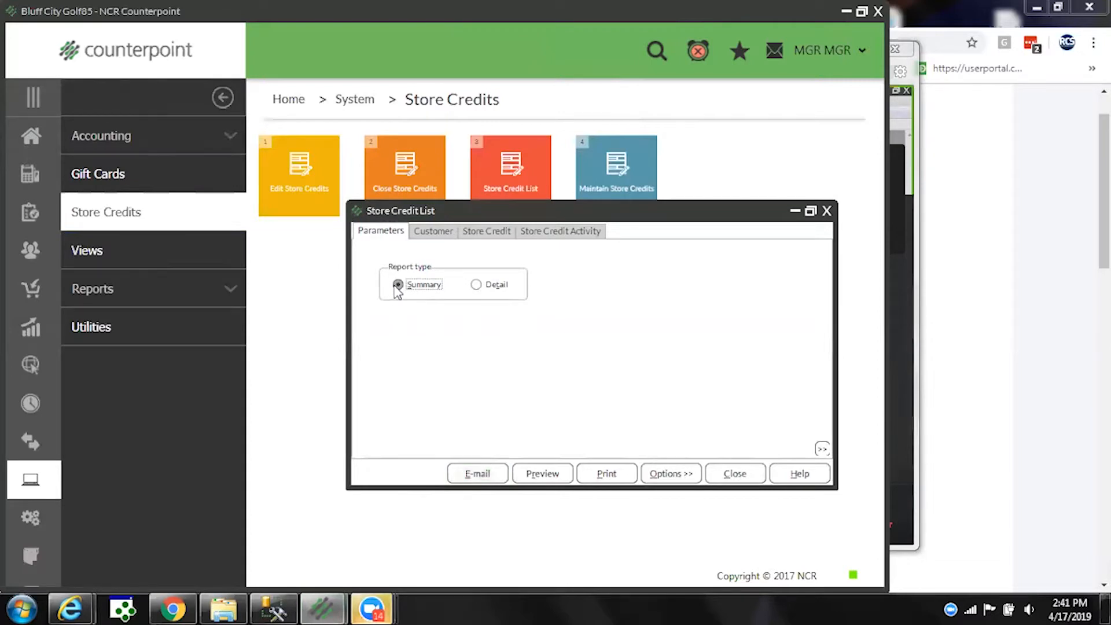
pyautogui.click(541, 475)
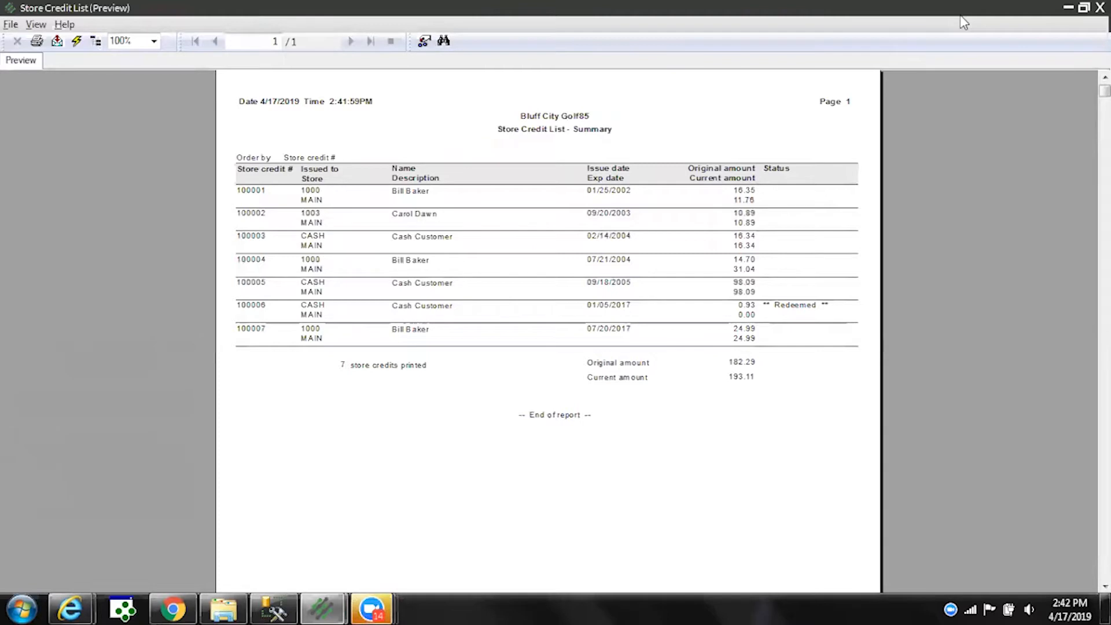
pyautogui.press('Escape')
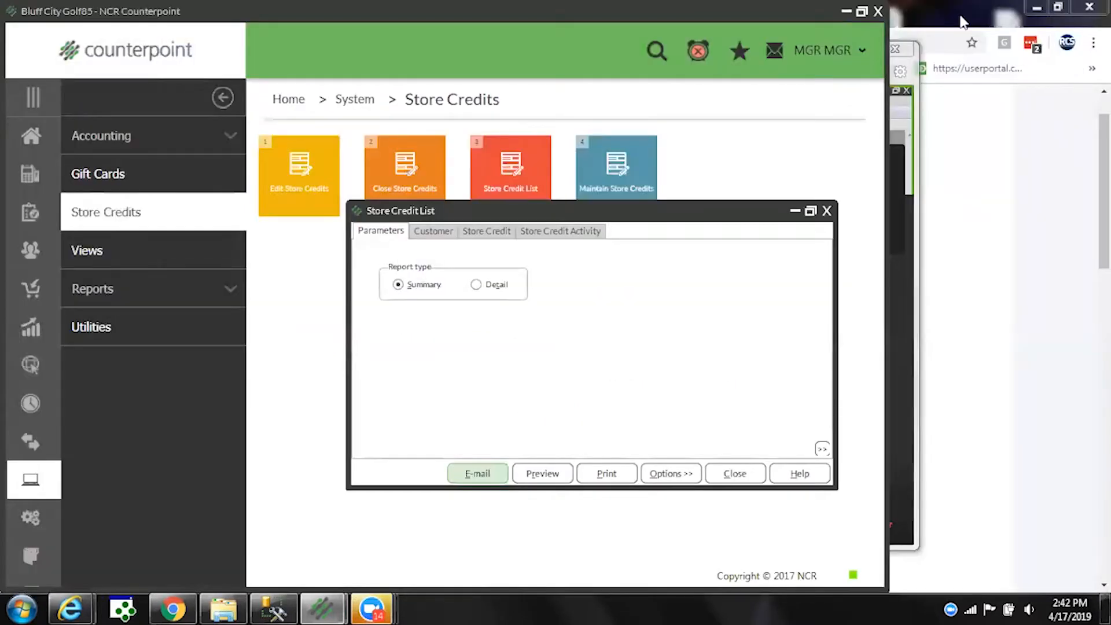
pyautogui.press('Escape')
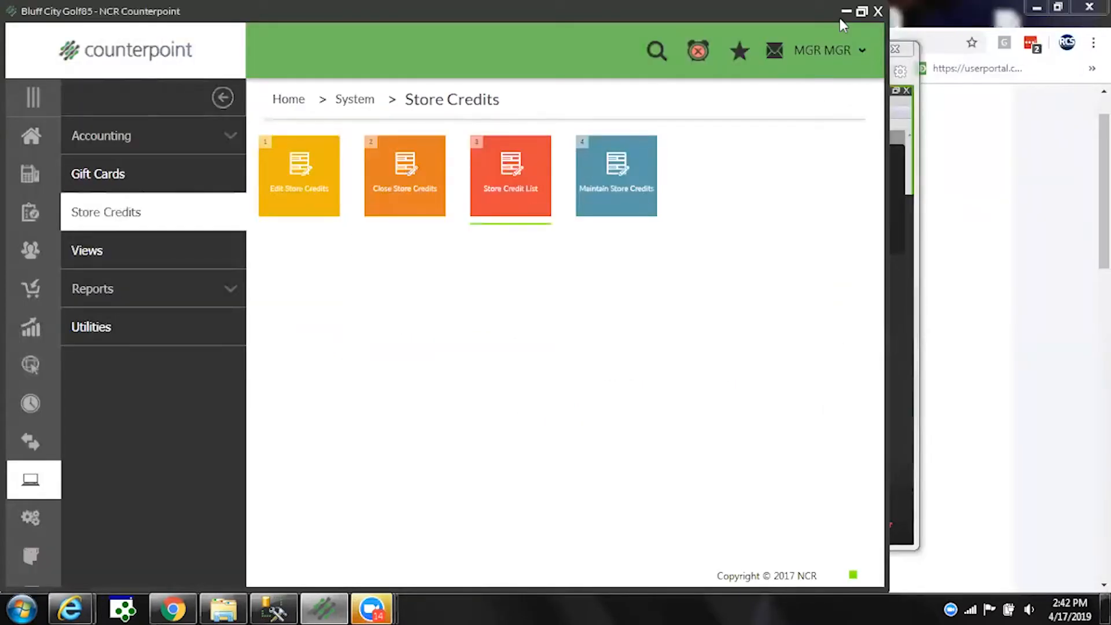
# Search for "tax history" and open the Tax History Report
pyautogui.click(658, 53)
pyautogui.write('tax history')
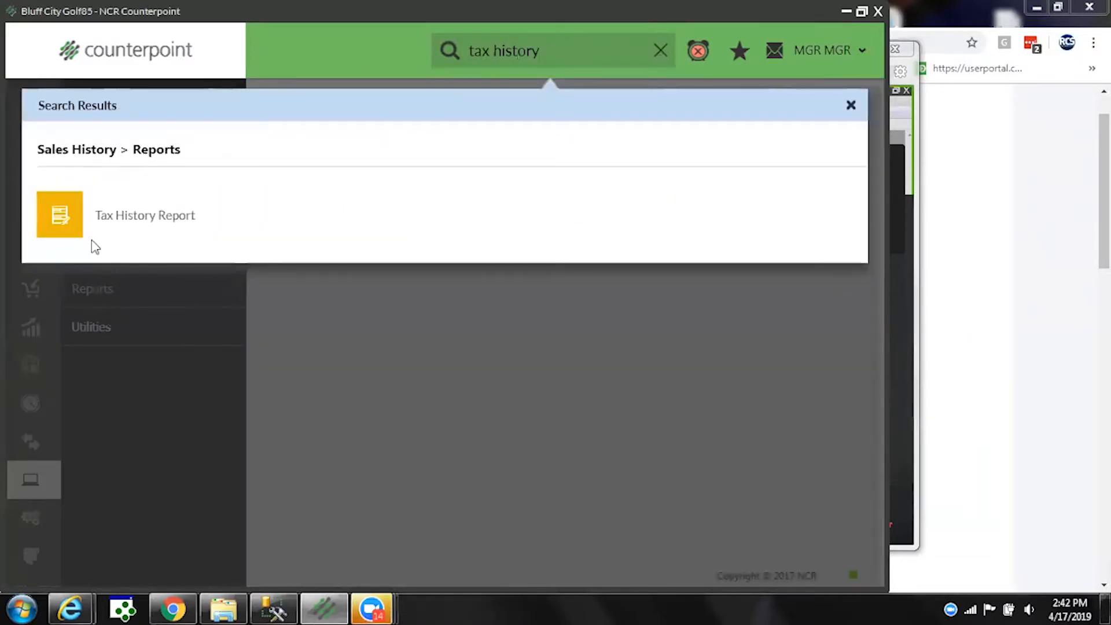
pyautogui.click(60, 213)
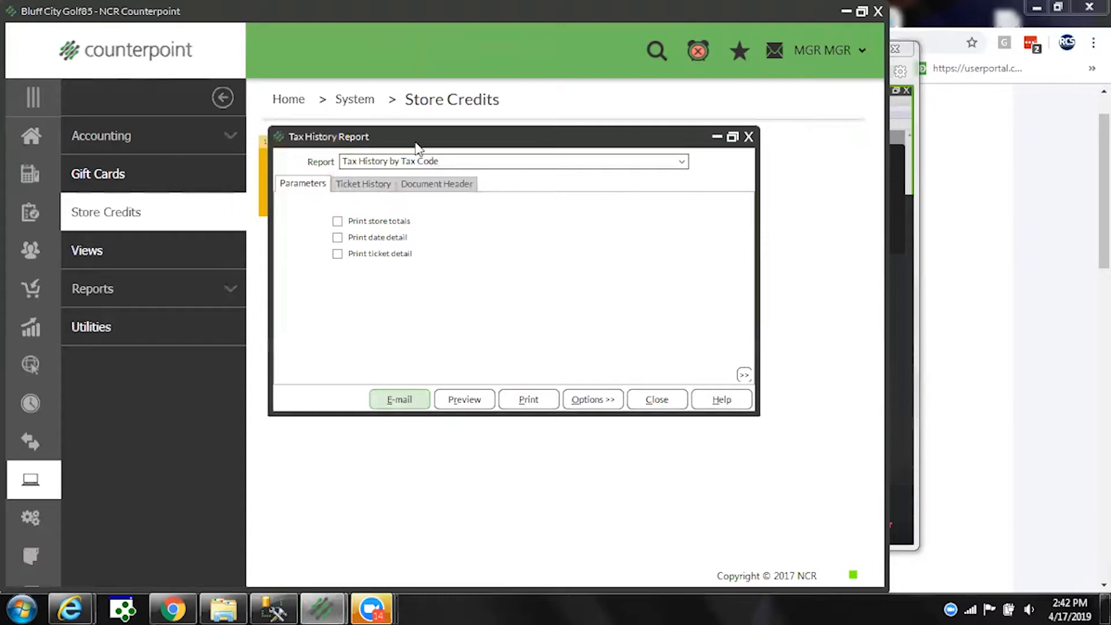
# Preview the Tax History by Tax Code report for ticket dates from 4/1/2019 to 4/17/2019
pyautogui.click(403, 163)
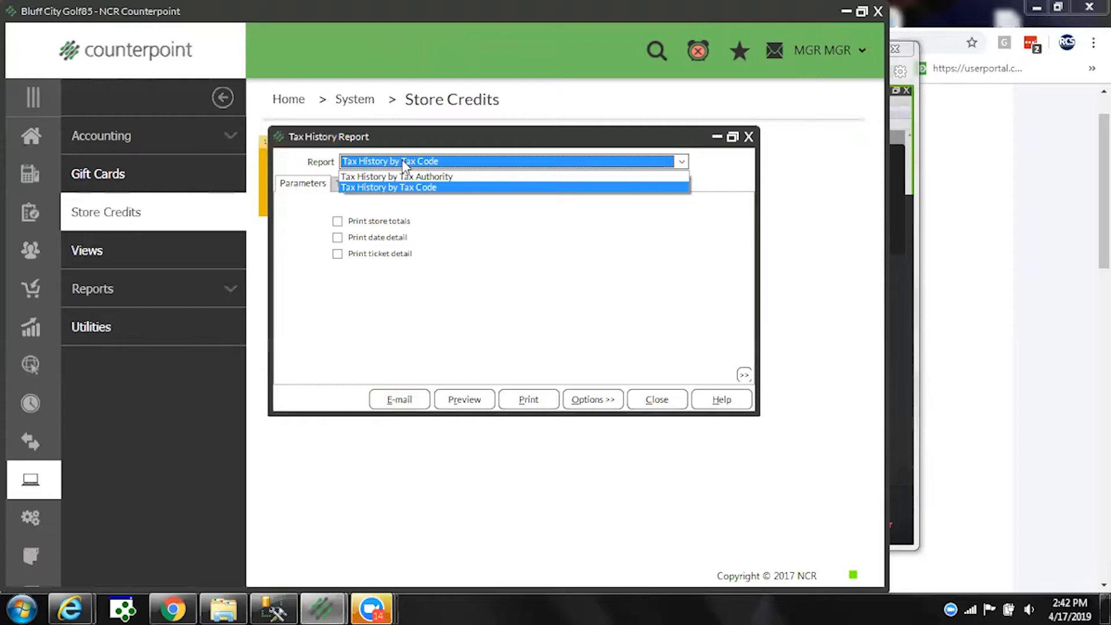
pyautogui.click(402, 161)
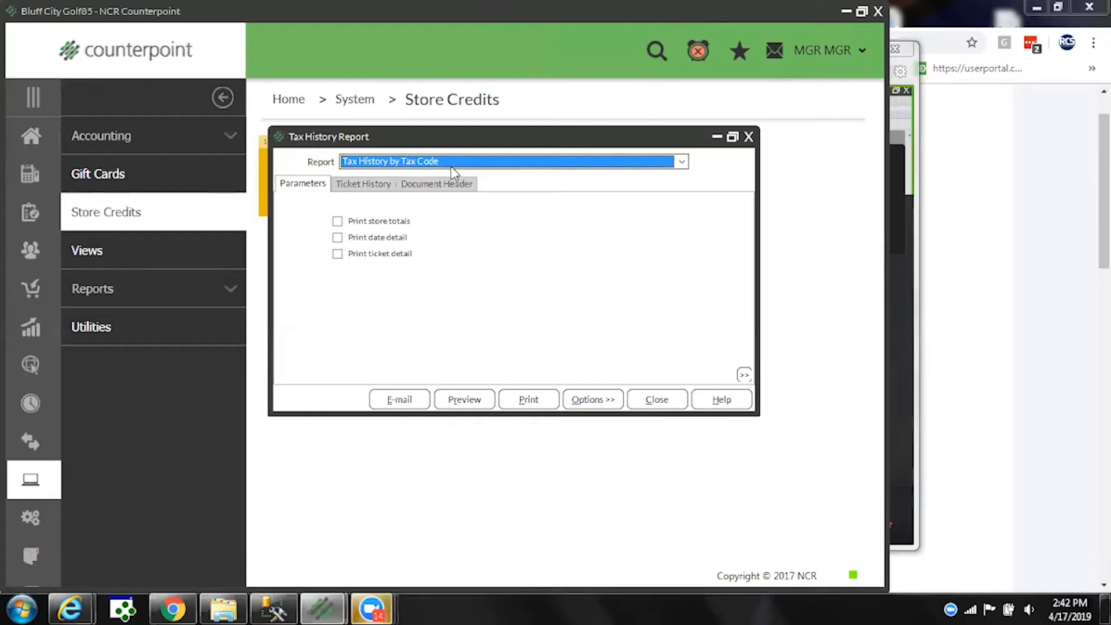
pyautogui.click(364, 184)
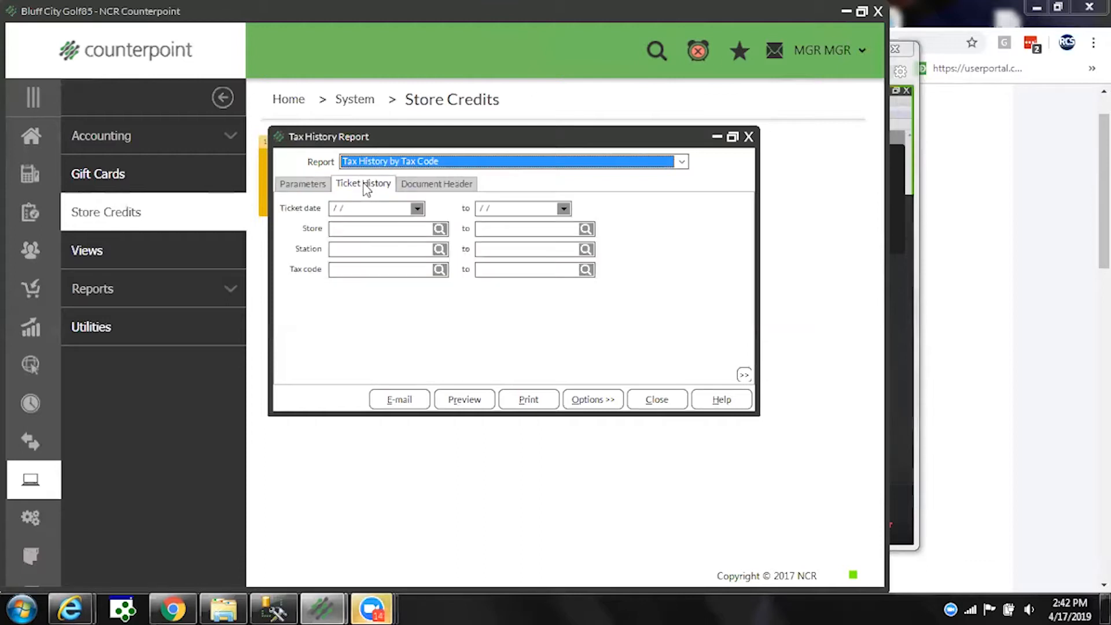
pyautogui.click(364, 210)
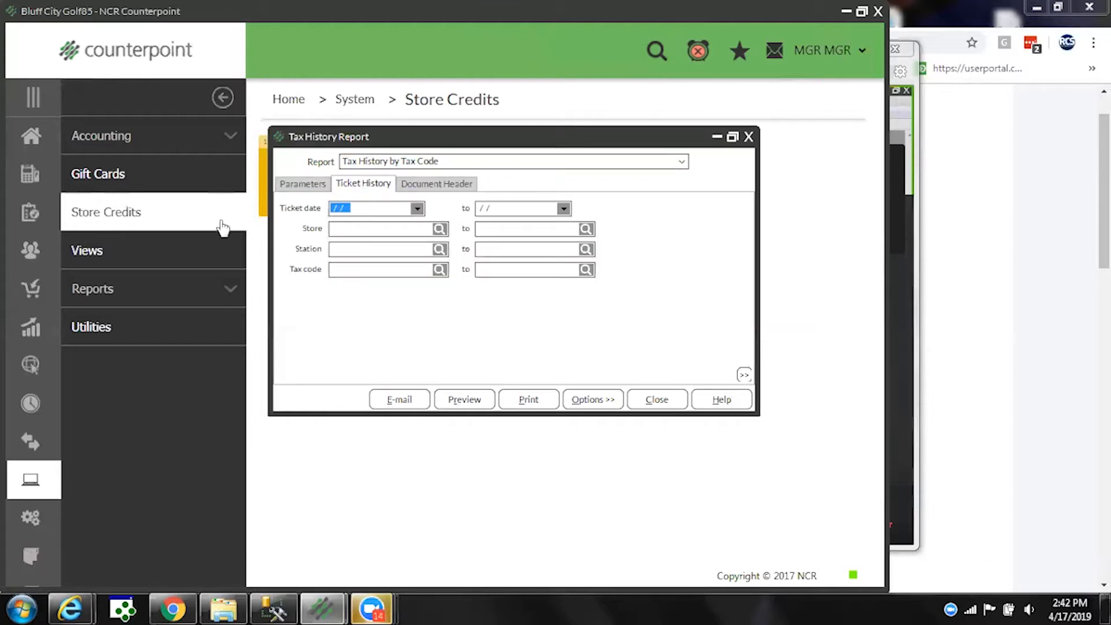
pyautogui.write('4/1/2019')
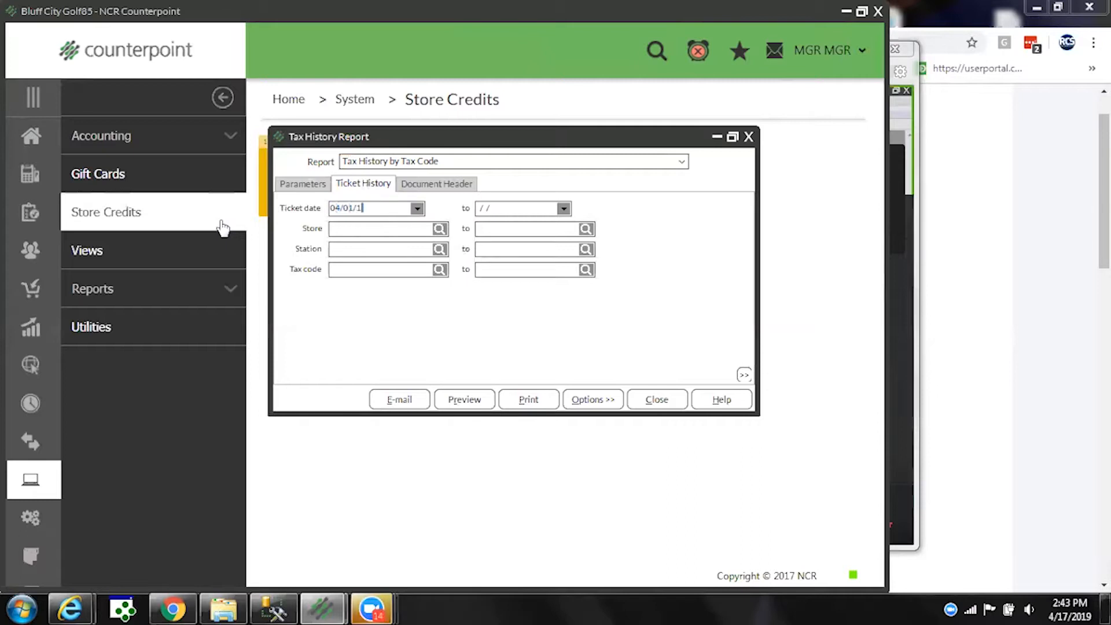
pyautogui.press('Tab')
pyautogui.press('t')
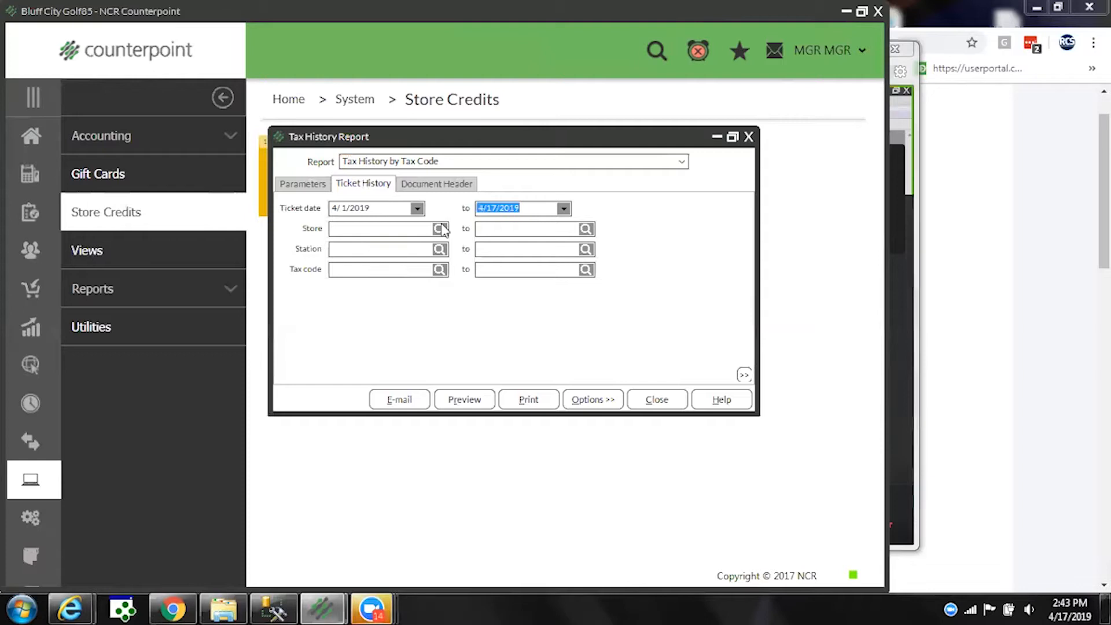
pyautogui.click(464, 400)
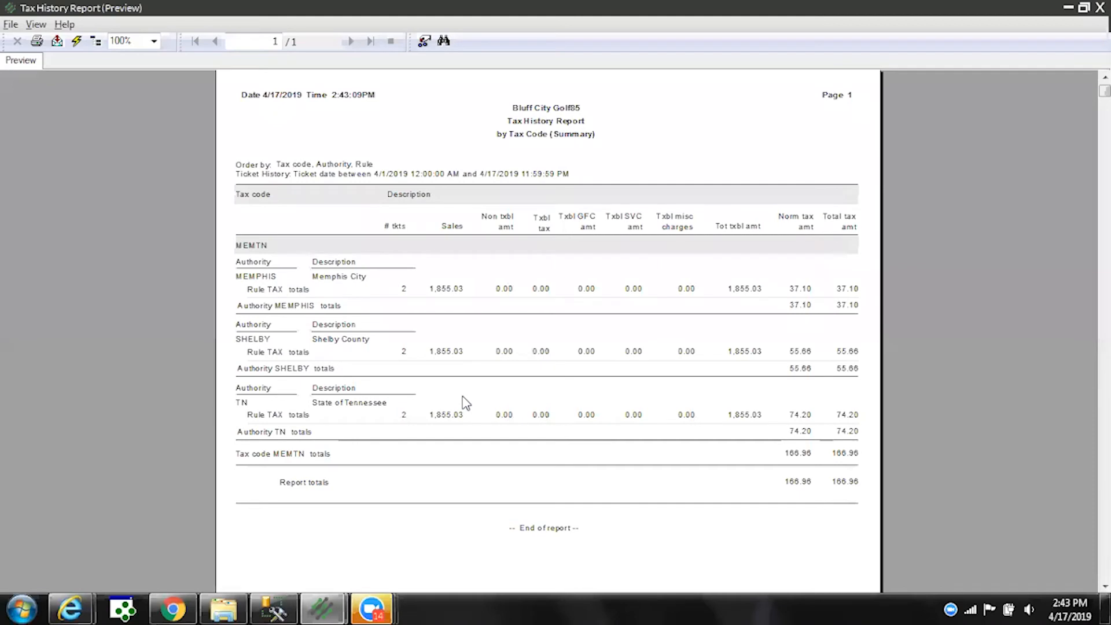
# Examine the tax code, the description of each tax authority, and the sales amounts per authority in the preview
pyautogui.click(259, 245)
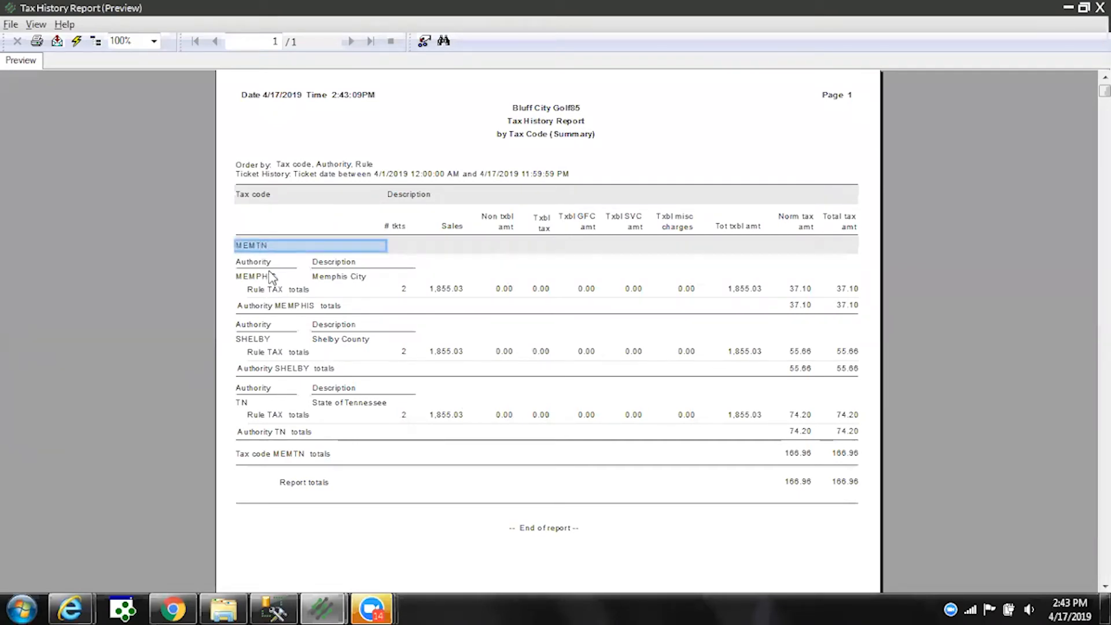
pyautogui.click(350, 278)
pyautogui.click(359, 340)
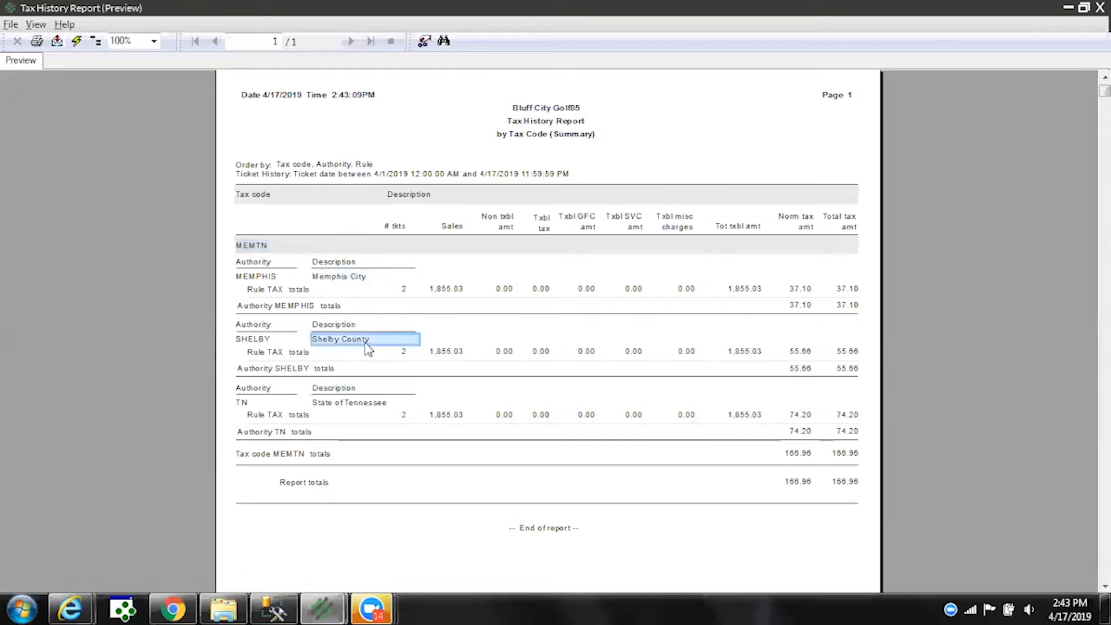
pyautogui.click(370, 403)
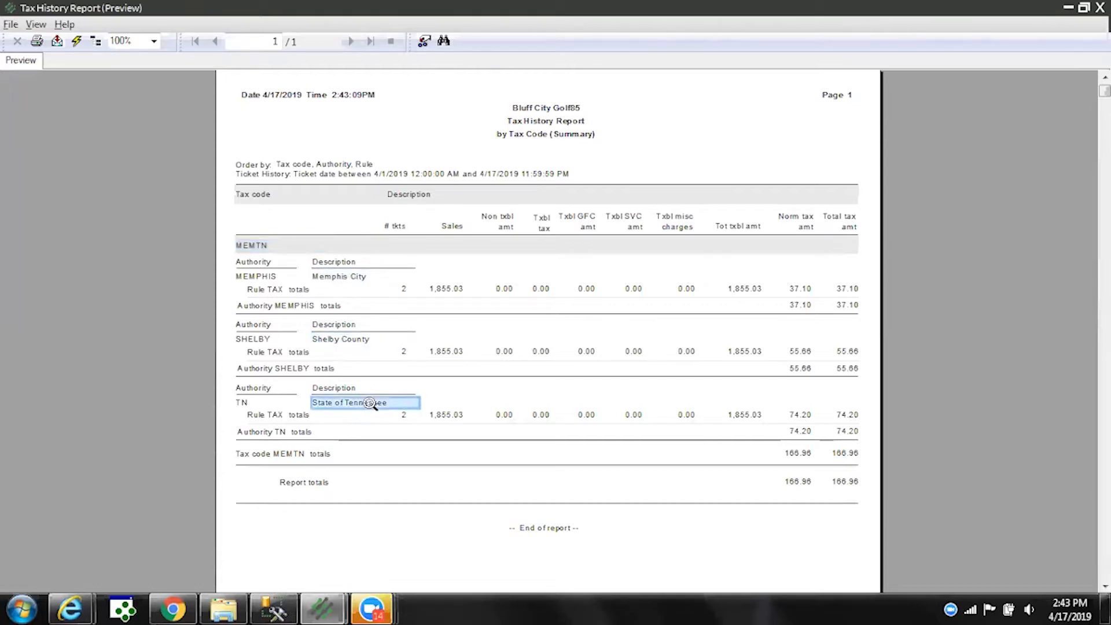
pyautogui.click(449, 290)
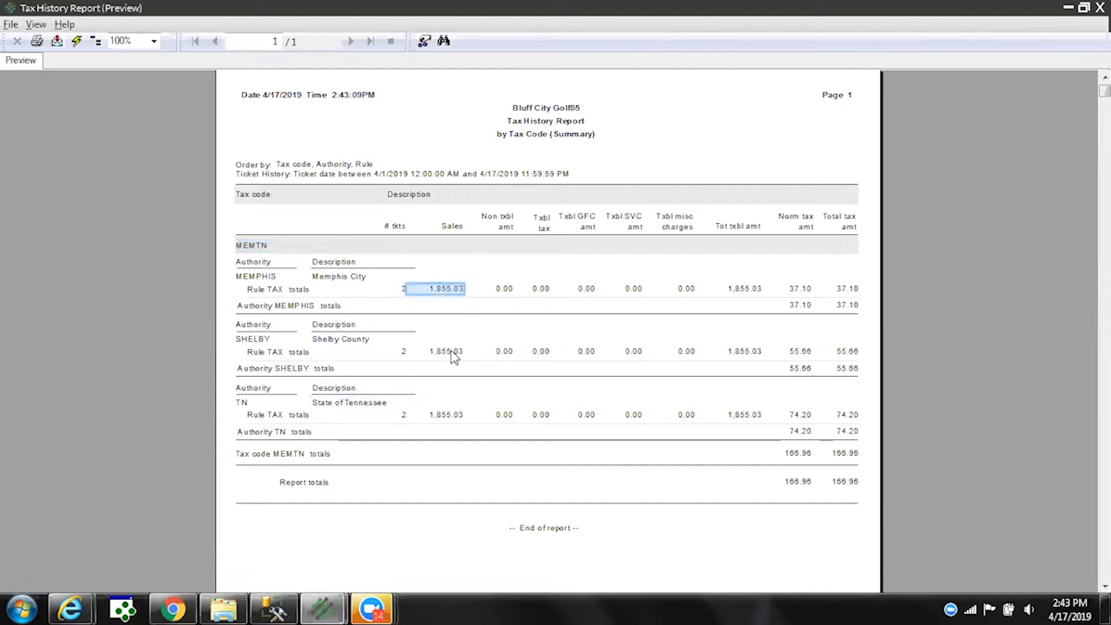
pyautogui.click(452, 351)
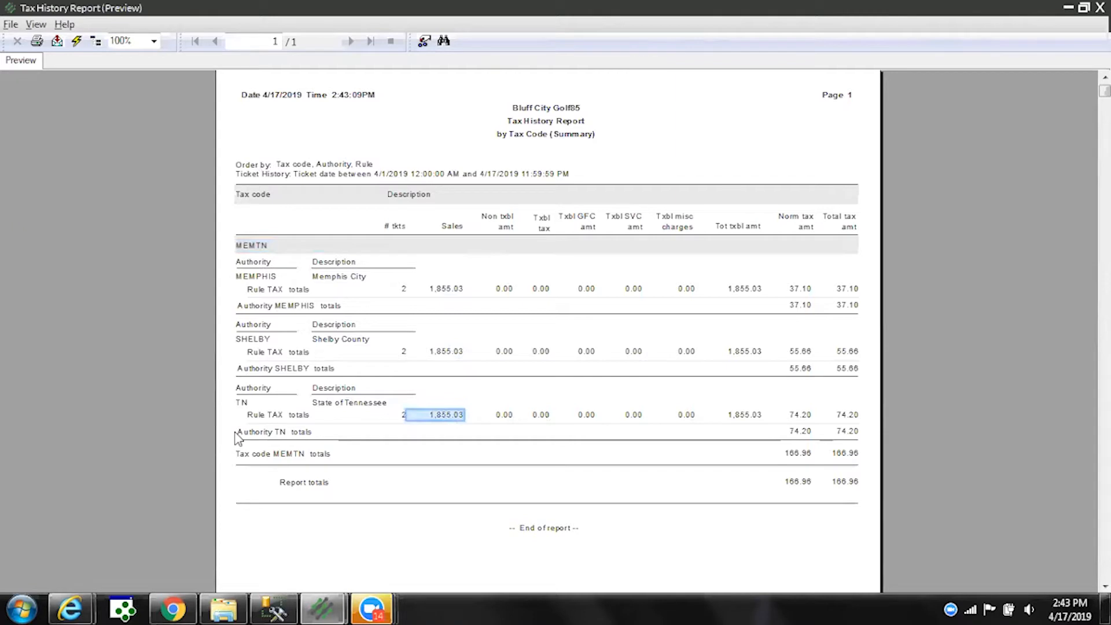
# Compare the sales amount with the non-taxable amount for the Memphis City authority under tax code MEMTN
pyautogui.click(255, 245)
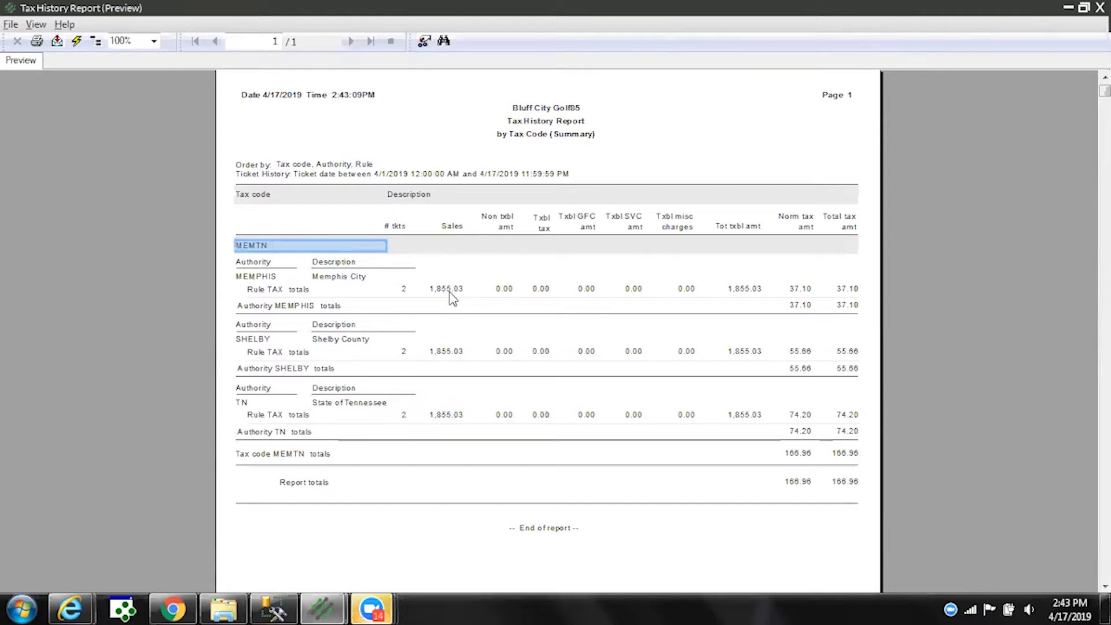
pyautogui.click(502, 293)
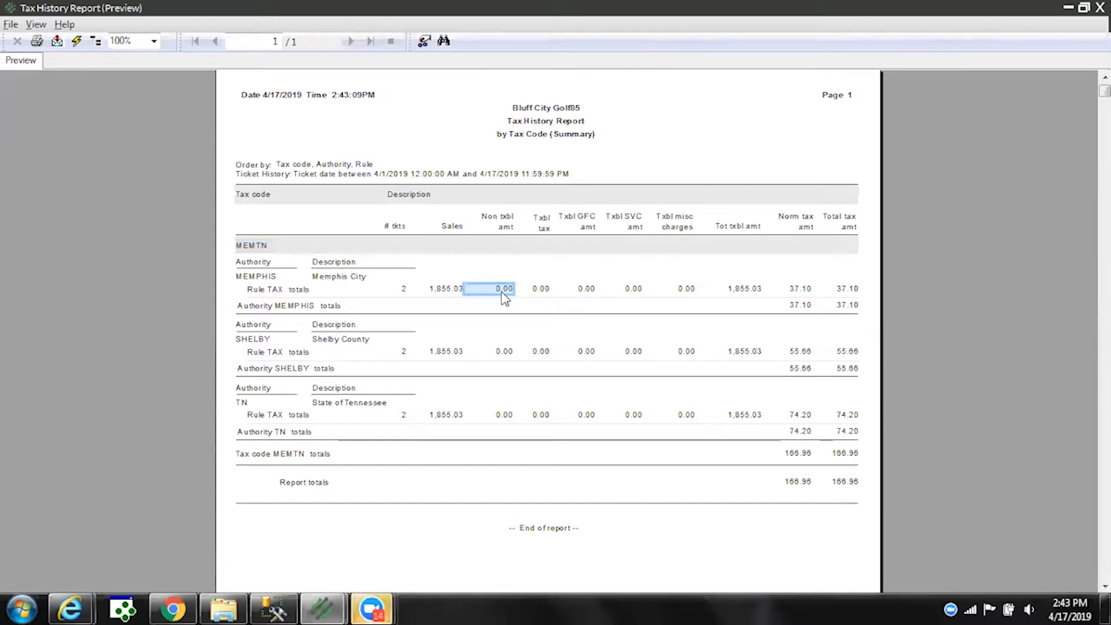
pyautogui.click(442, 294)
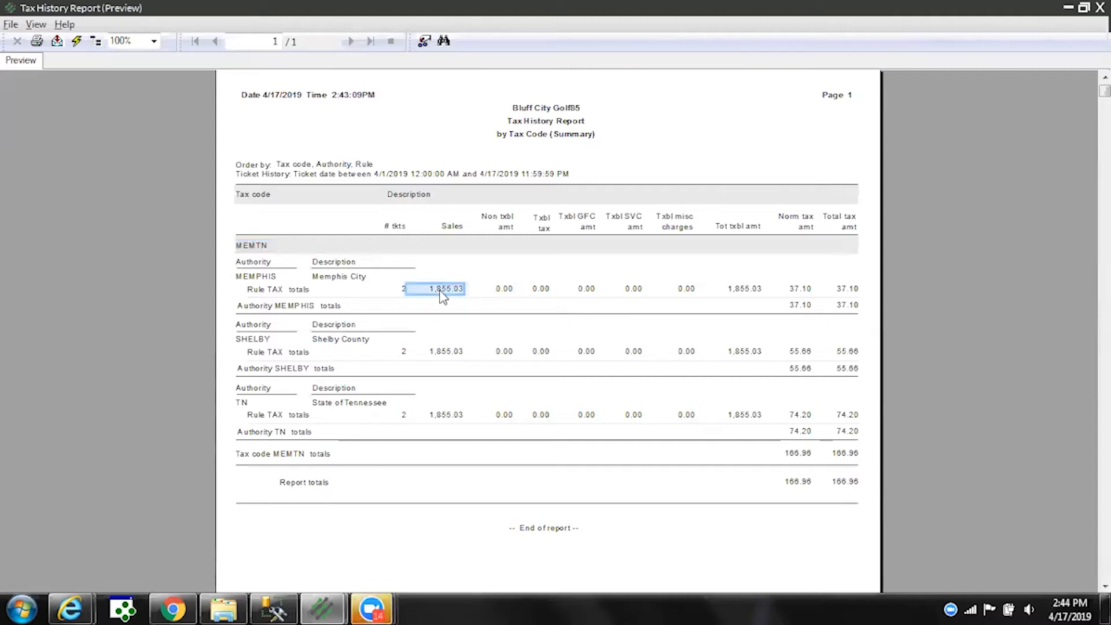
pyautogui.click(504, 291)
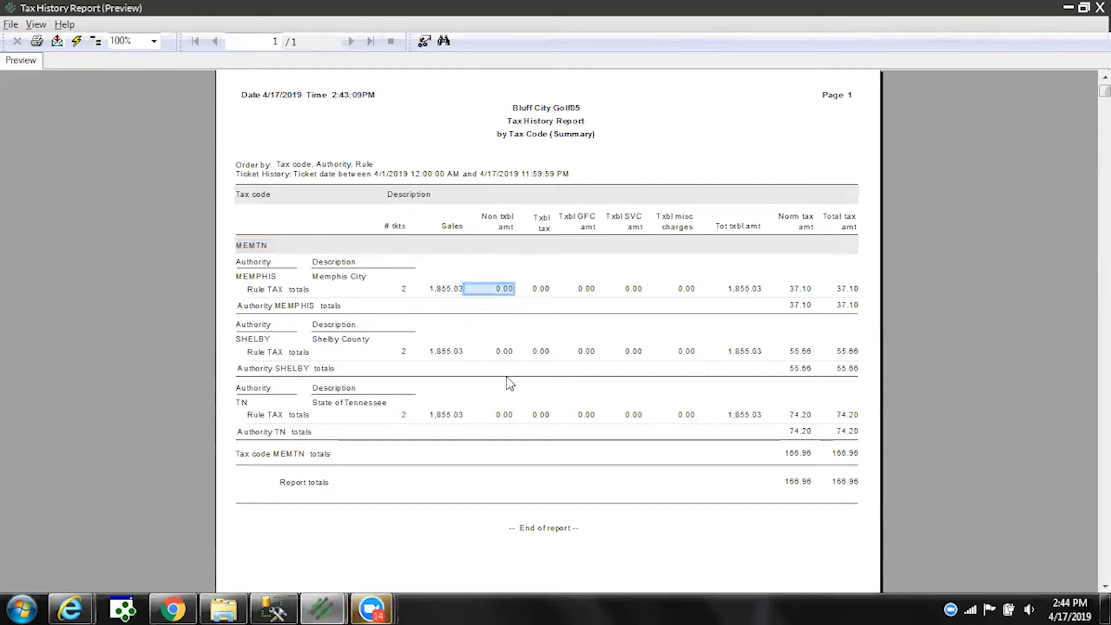
pyautogui.click(435, 291)
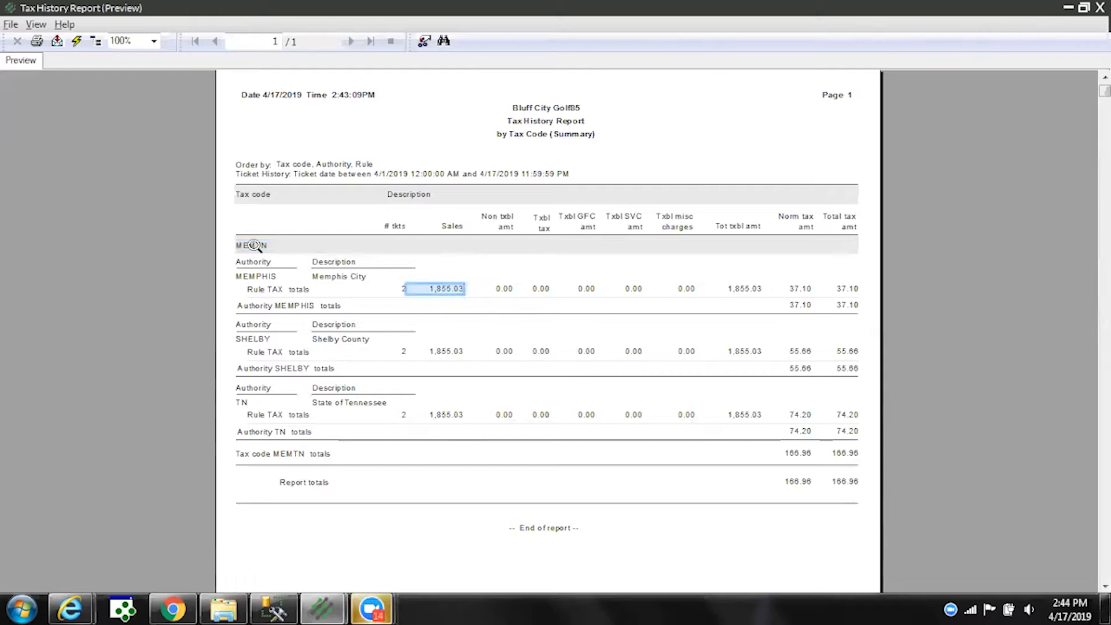
pyautogui.click(508, 294)
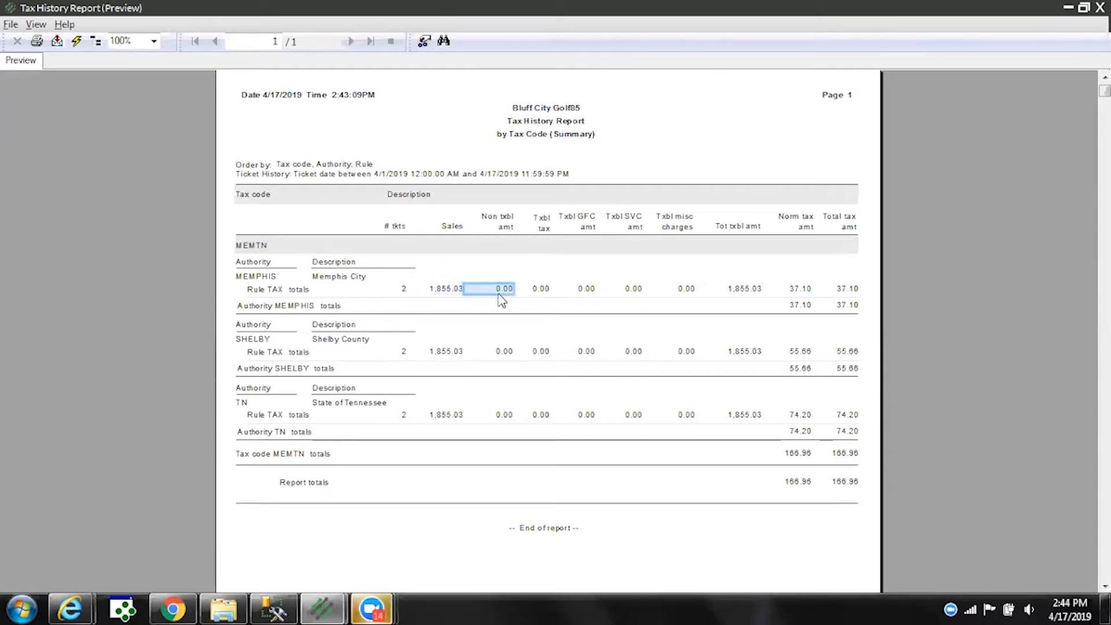
# Review the Memphis City taxable and tax amount columns and the report's total tax, and close the preview and report window
pyautogui.click(544, 294)
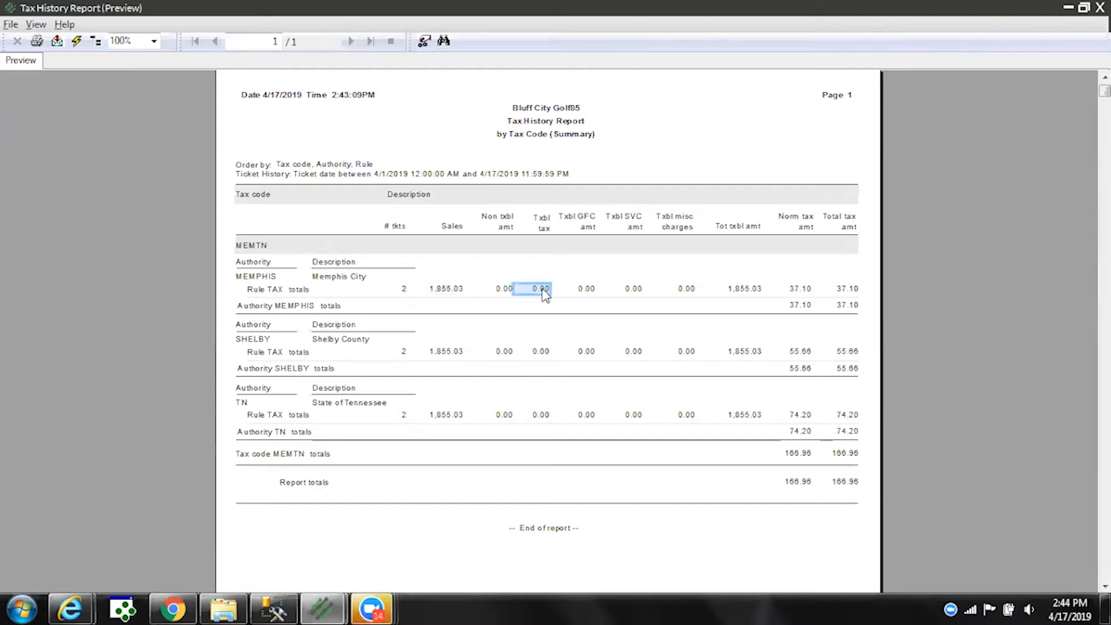
pyautogui.click(581, 292)
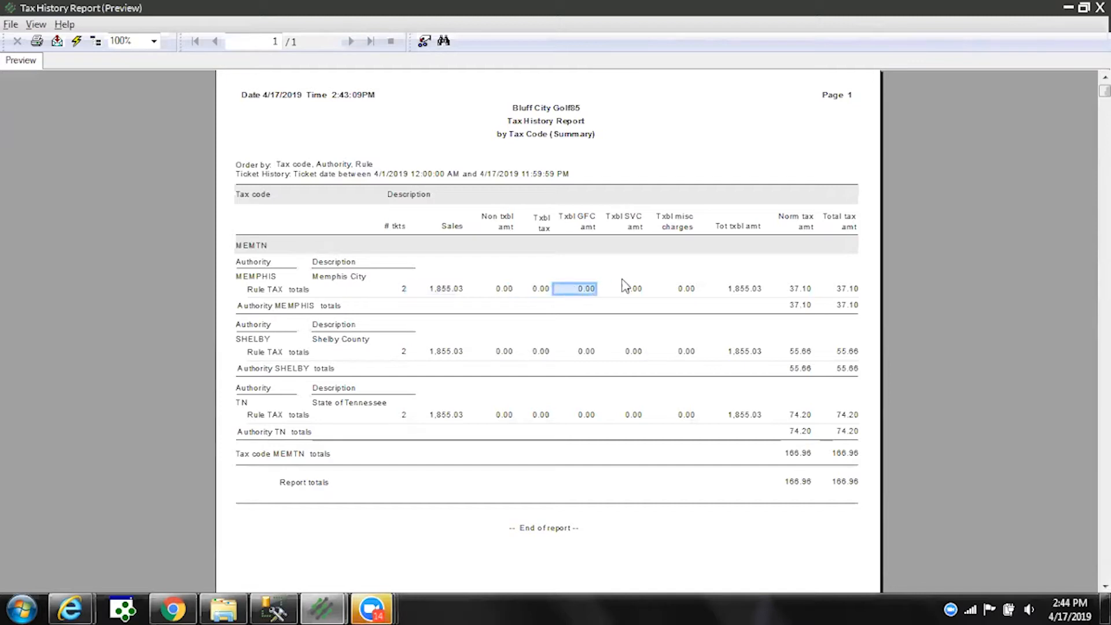
pyautogui.click(631, 291)
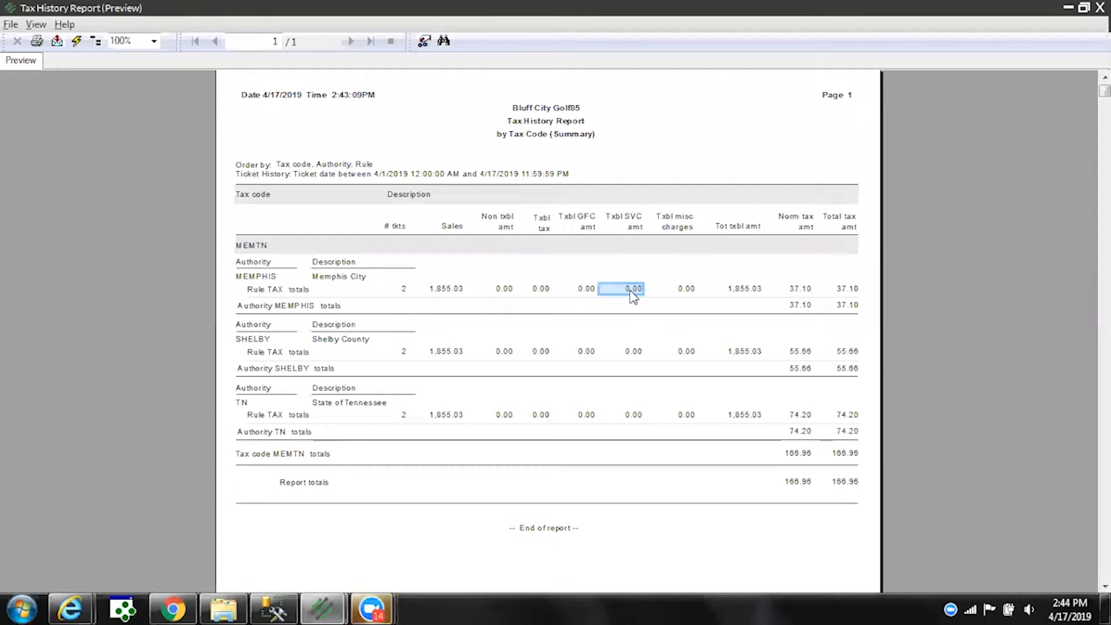
pyautogui.click(681, 291)
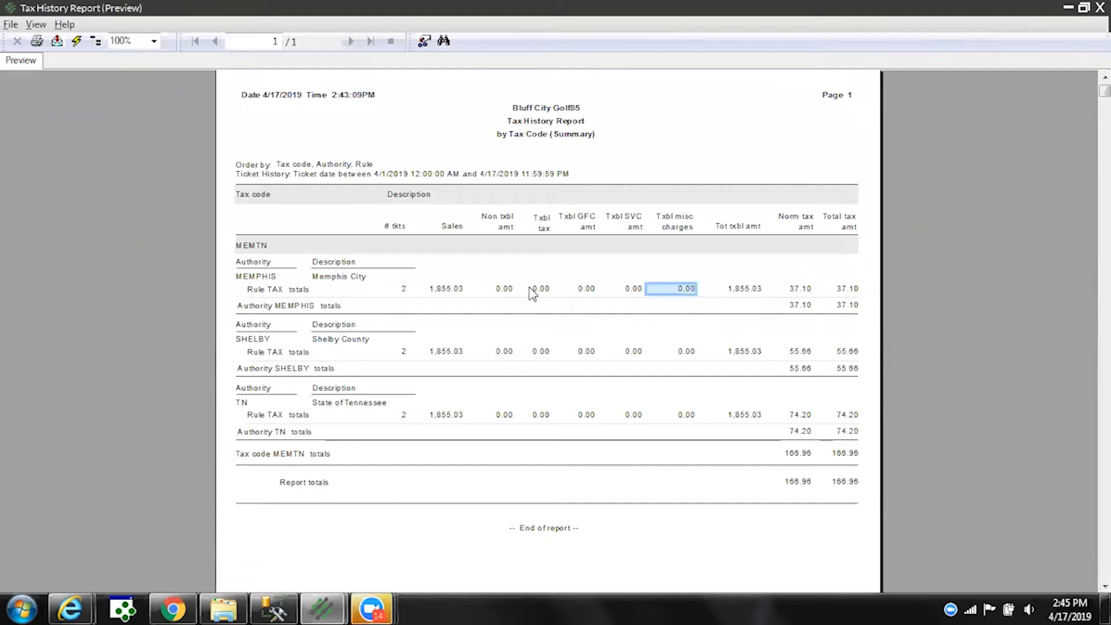
pyautogui.click(747, 289)
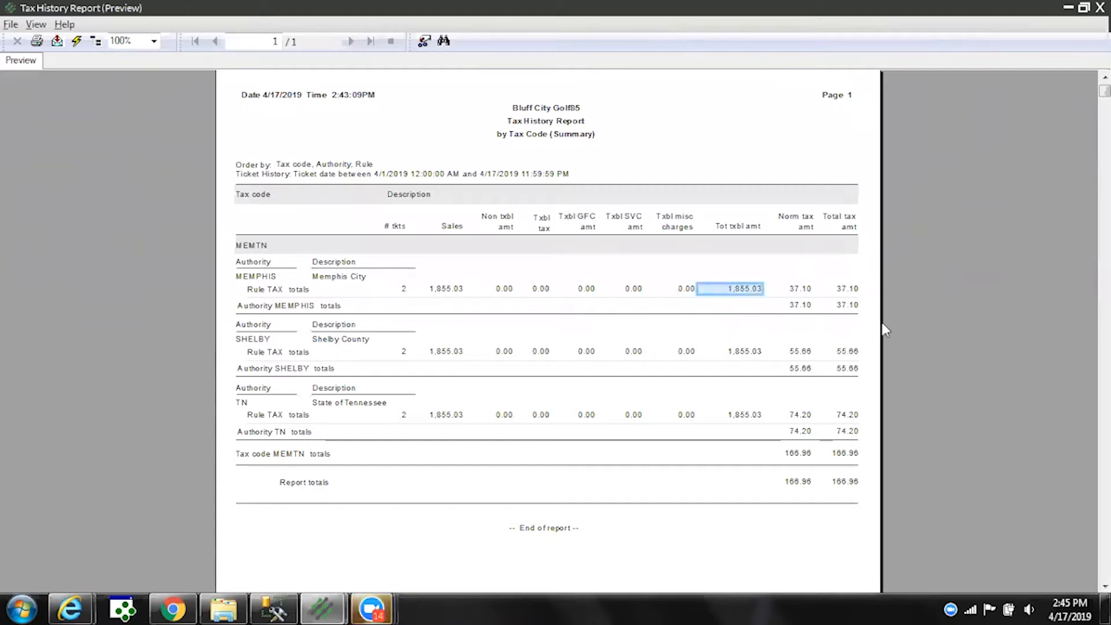
pyautogui.click(799, 293)
pyautogui.click(851, 291)
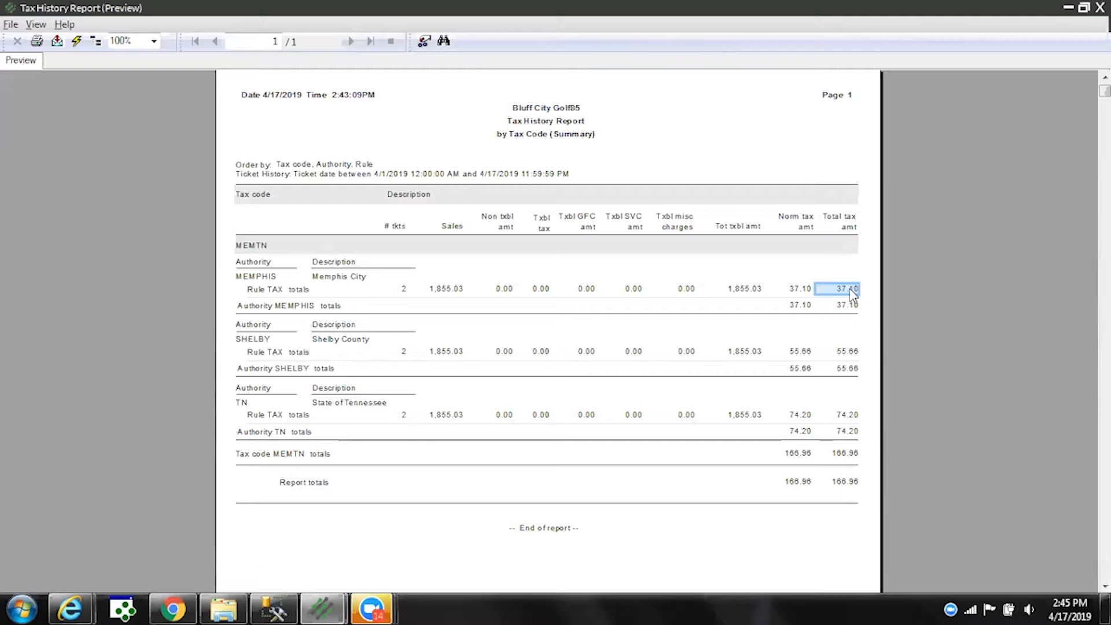
pyautogui.click(851, 485)
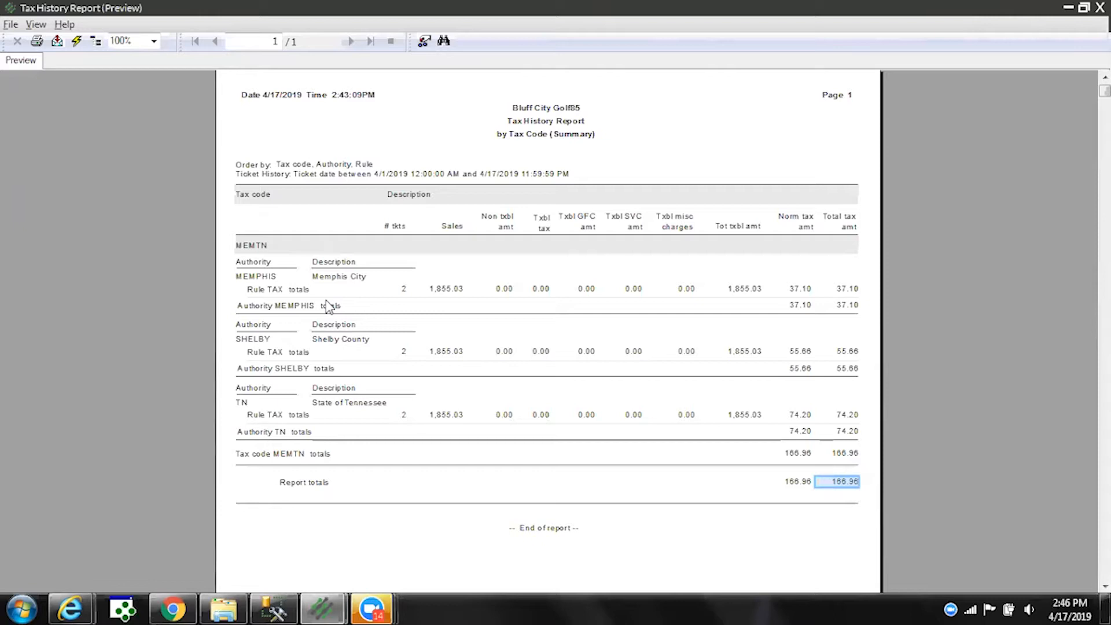
pyautogui.press('Escape')
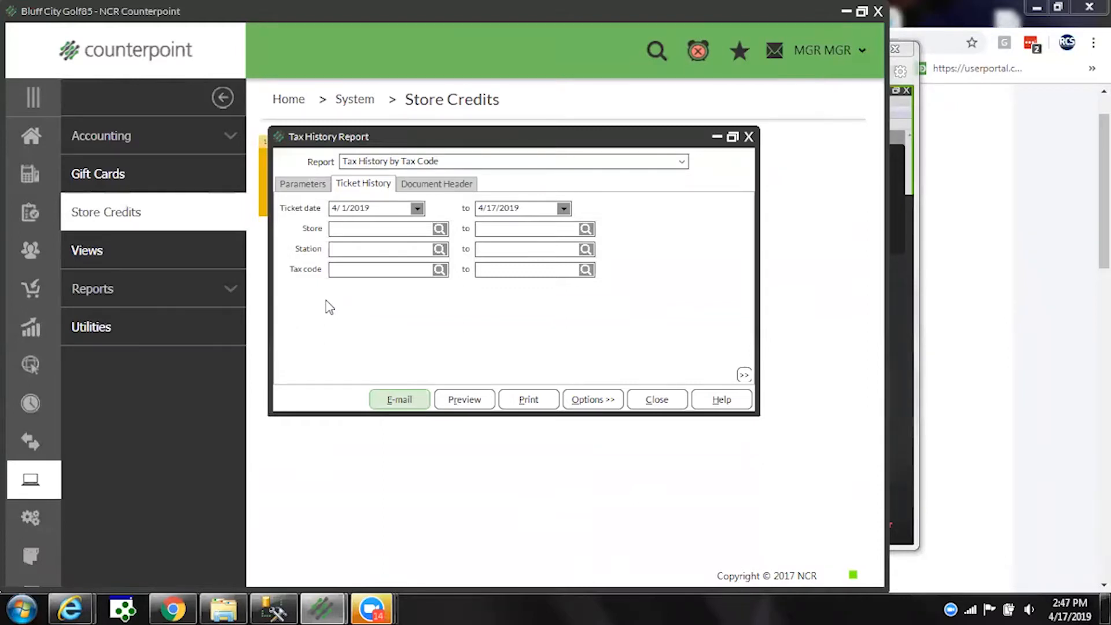
pyautogui.press('Escape')
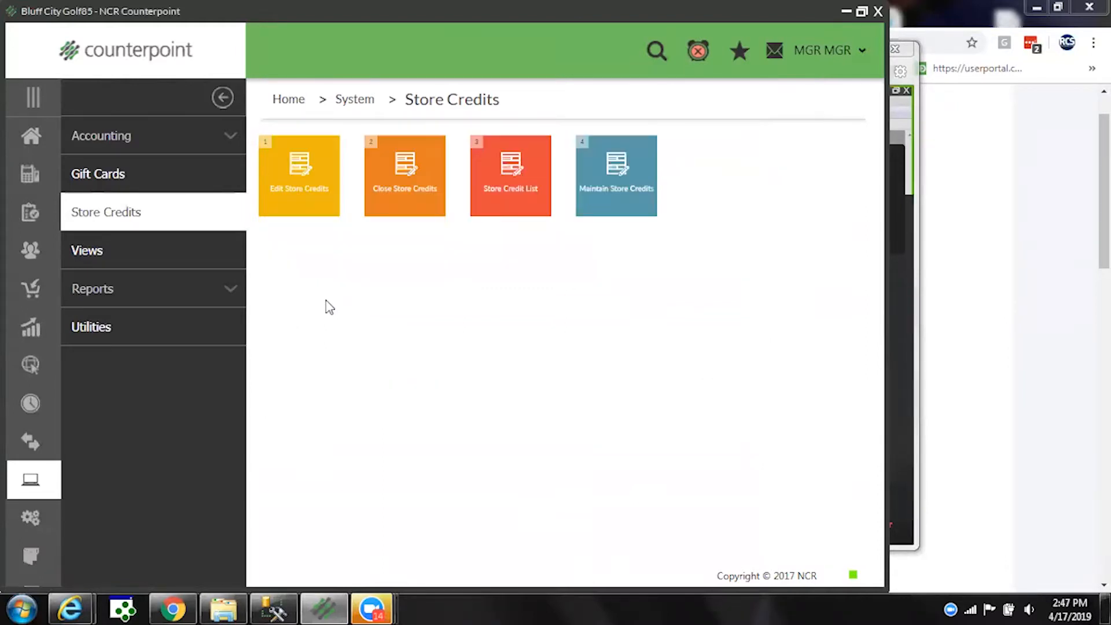
# Open the Purchase Orders Report from the Purchasing reports
pyautogui.click(654, 50)
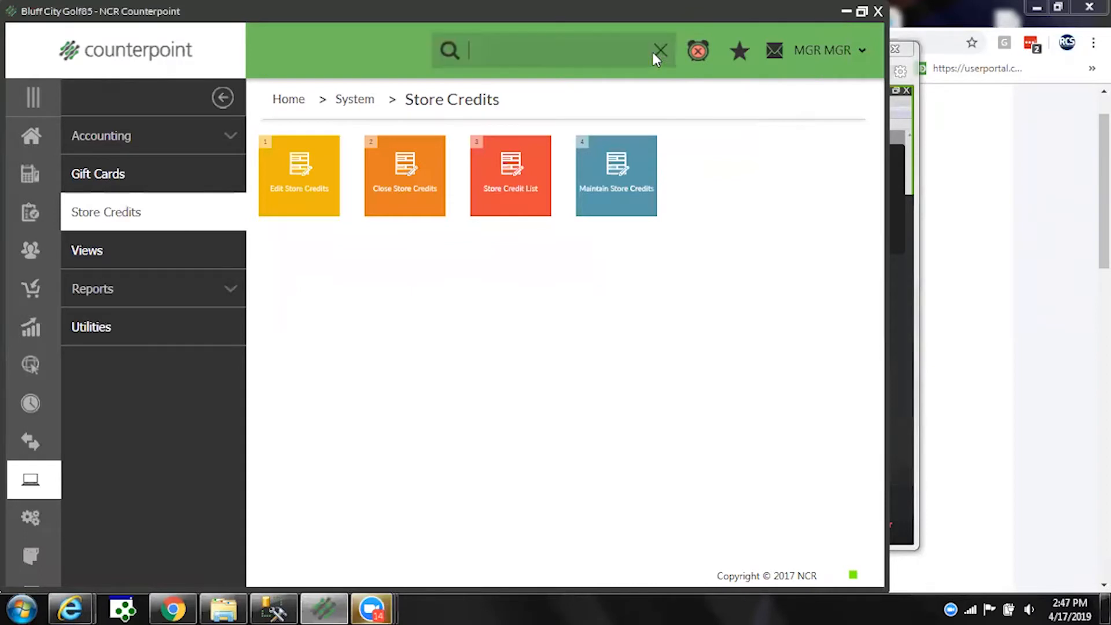
pyautogui.click(31, 290)
pyautogui.click(108, 406)
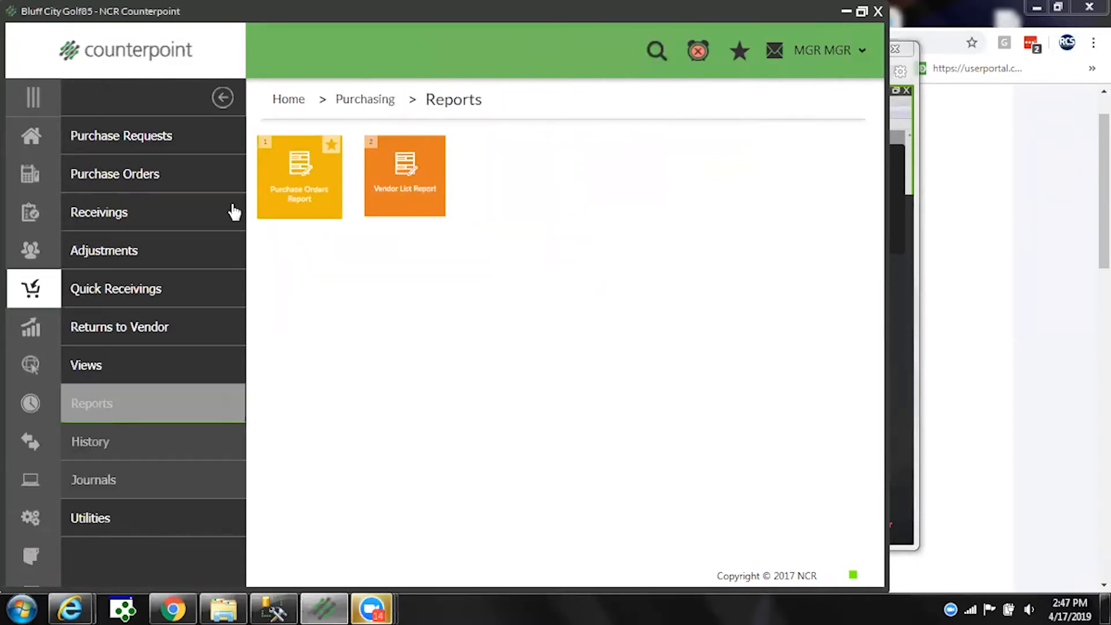
pyautogui.click(284, 203)
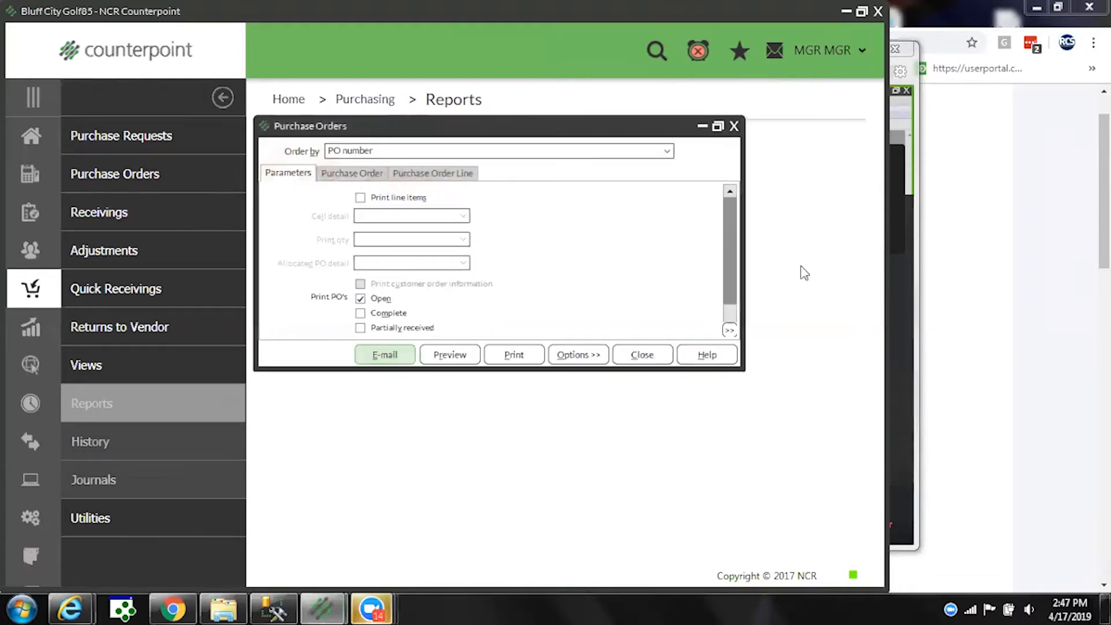
# Customize the Purchase Order filter of the report and set the cancel date condition to "is empty"
pyautogui.click(369, 174)
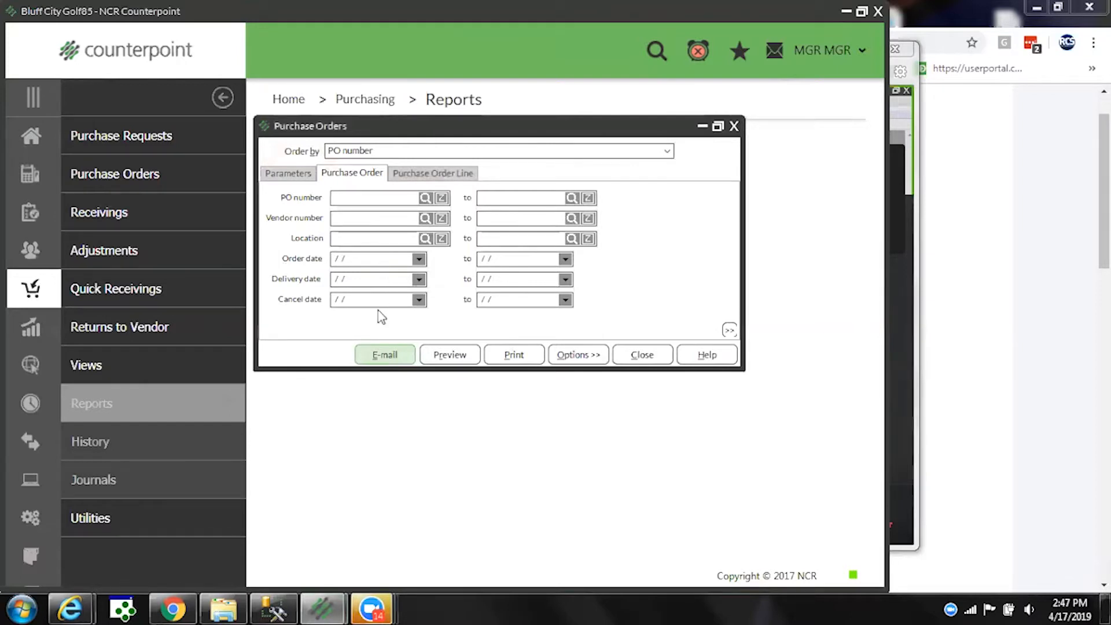
pyautogui.rightClick(643, 253)
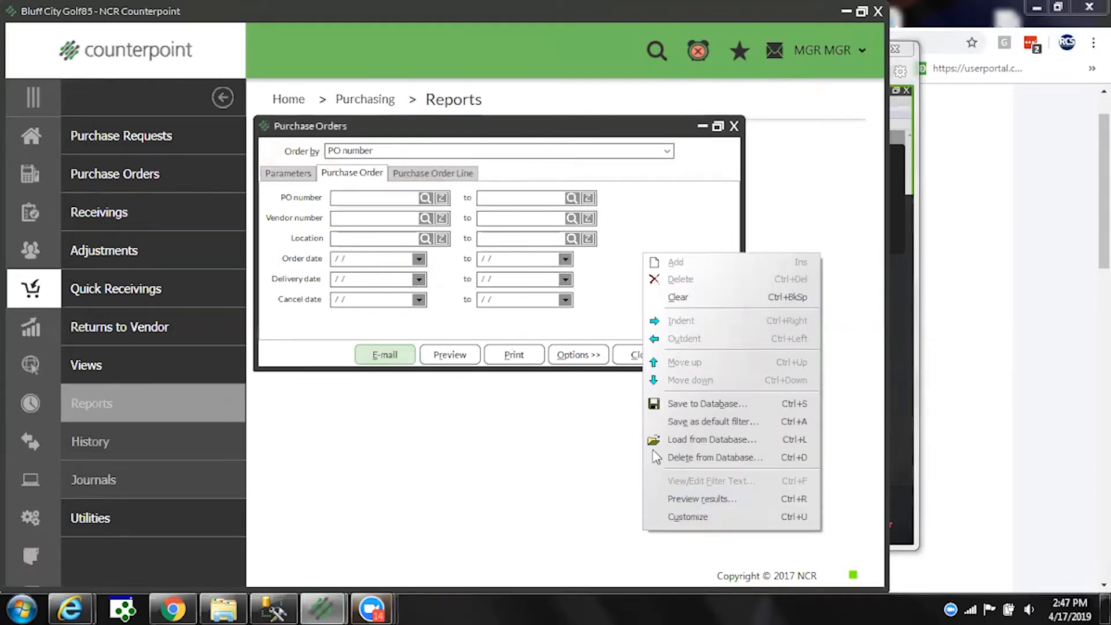
pyautogui.click(687, 517)
pyautogui.click(341, 249)
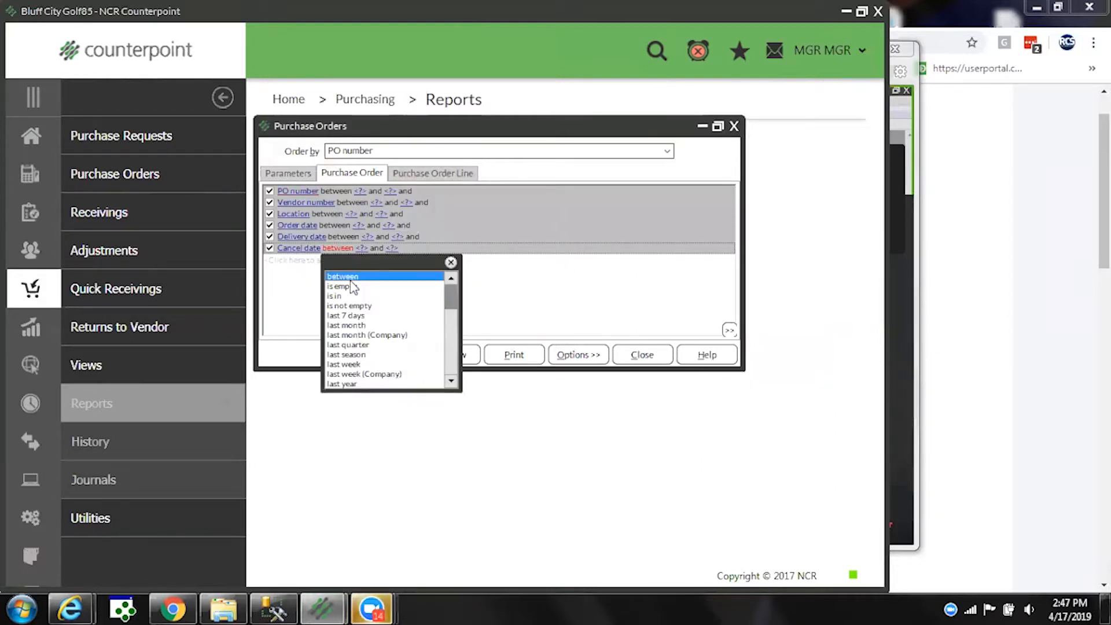
pyautogui.click(352, 287)
# Add a second cancel date condition to the Purchase Order filter with the operator "is on or before"
pyautogui.click(301, 261)
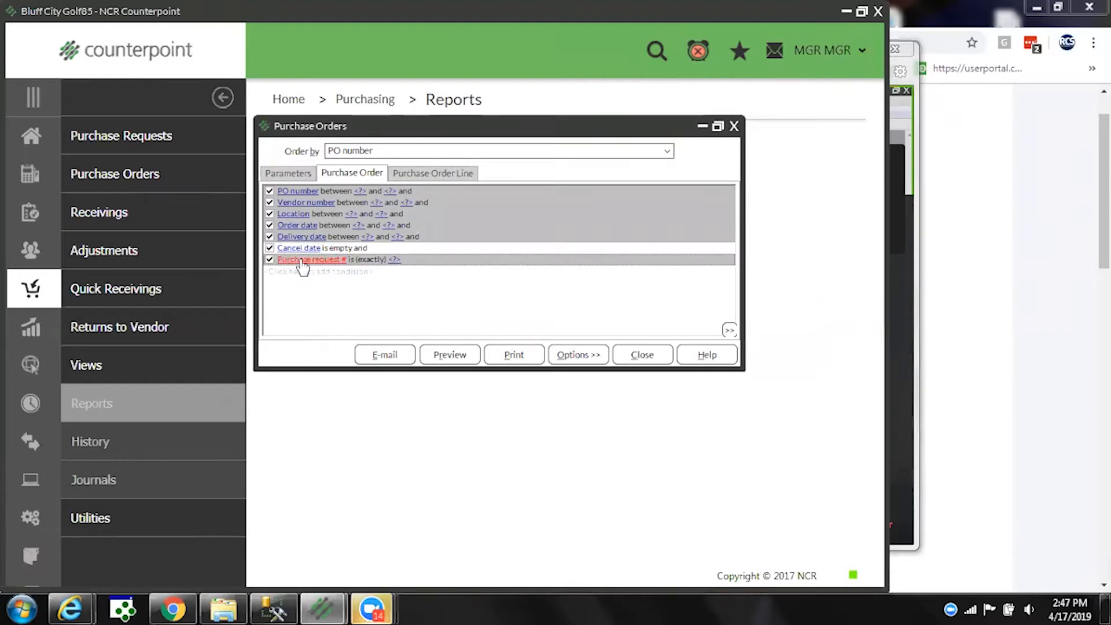
pyautogui.press('c')
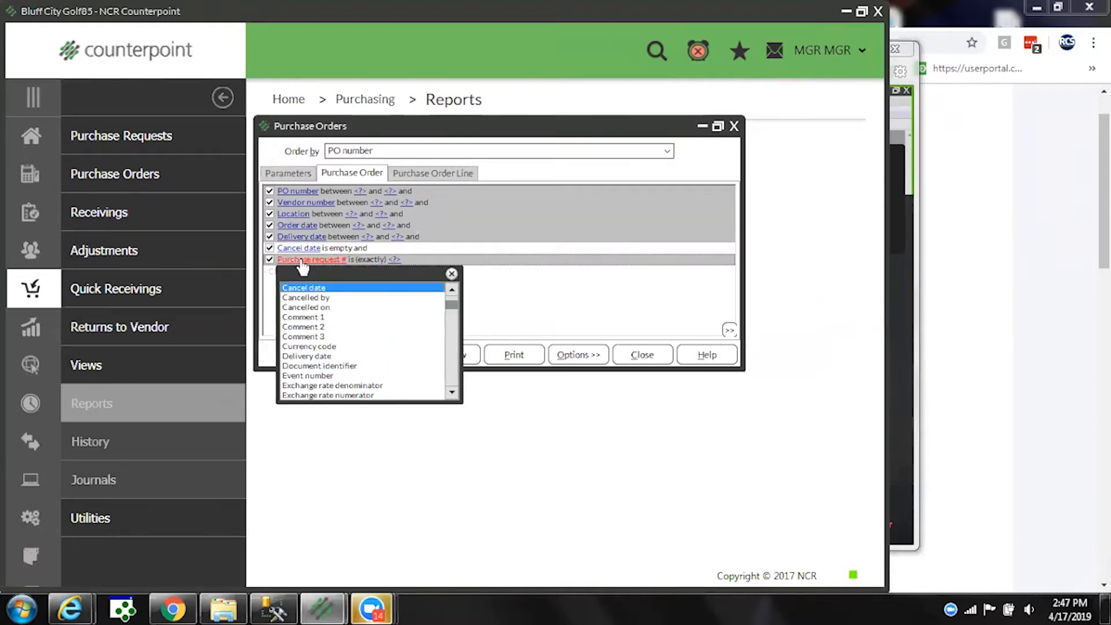
pyautogui.press('Return')
pyautogui.click(332, 260)
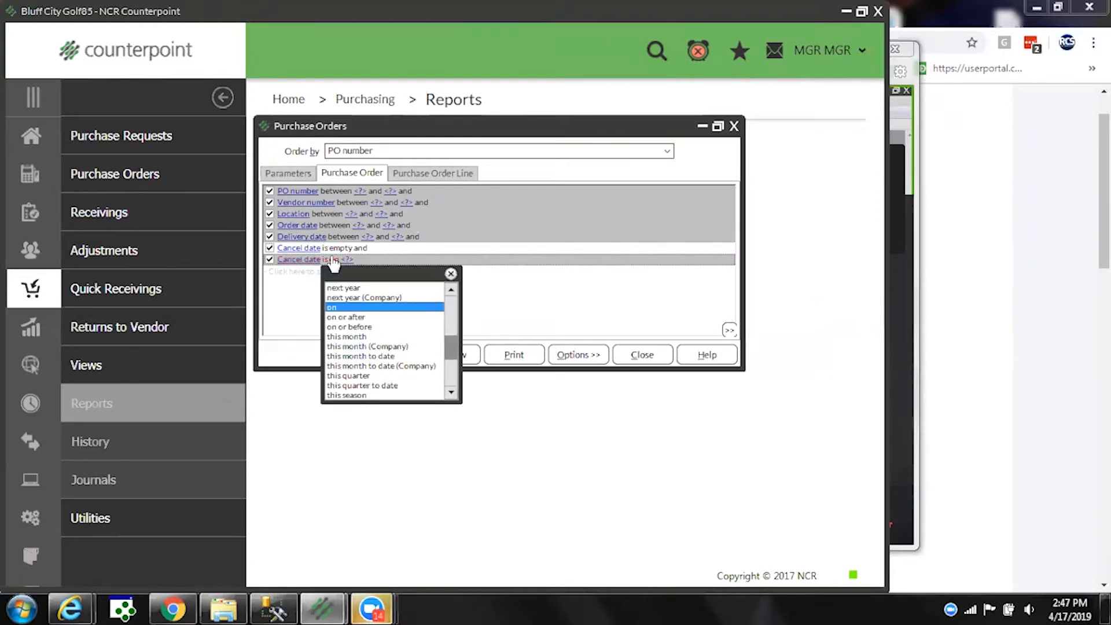
pyautogui.click(362, 327)
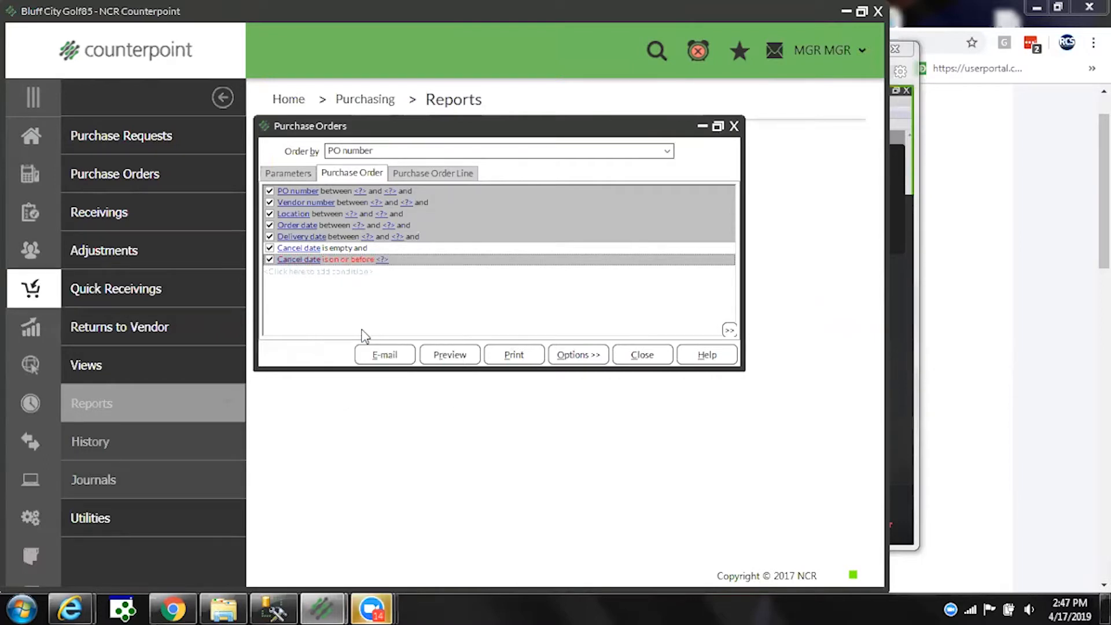
# Return the Purchase Order filter to its simplified view and set the cancel date on or before 12/31/18
pyautogui.rightClick(404, 296)
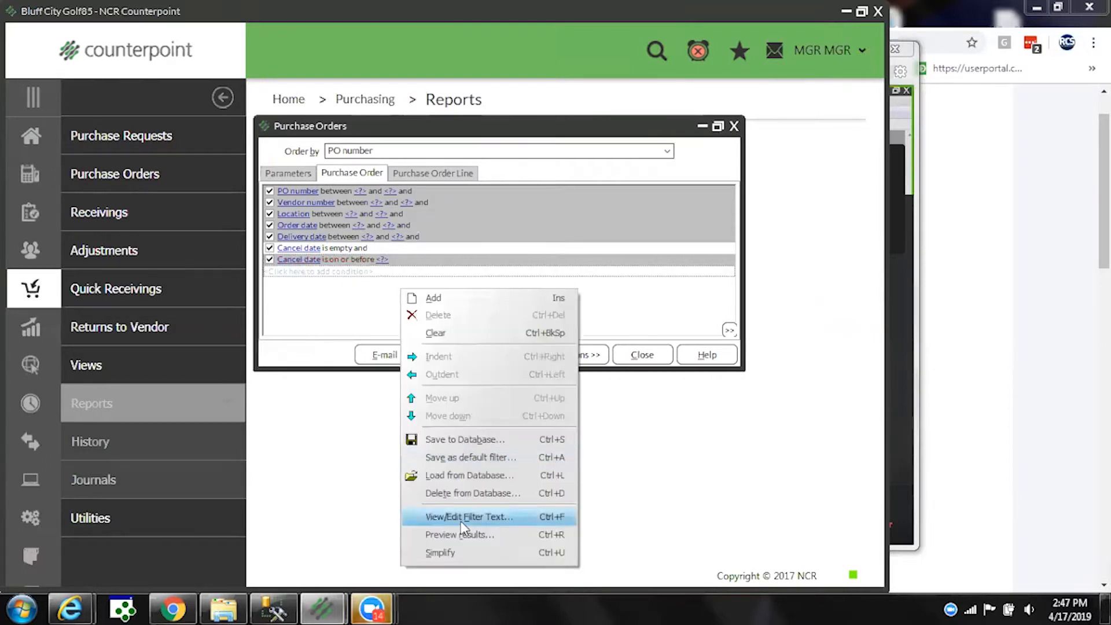
pyautogui.click(441, 553)
pyautogui.moveTo(408, 316); pyautogui.dragTo(228, 336)
pyautogui.write('12/31/1')
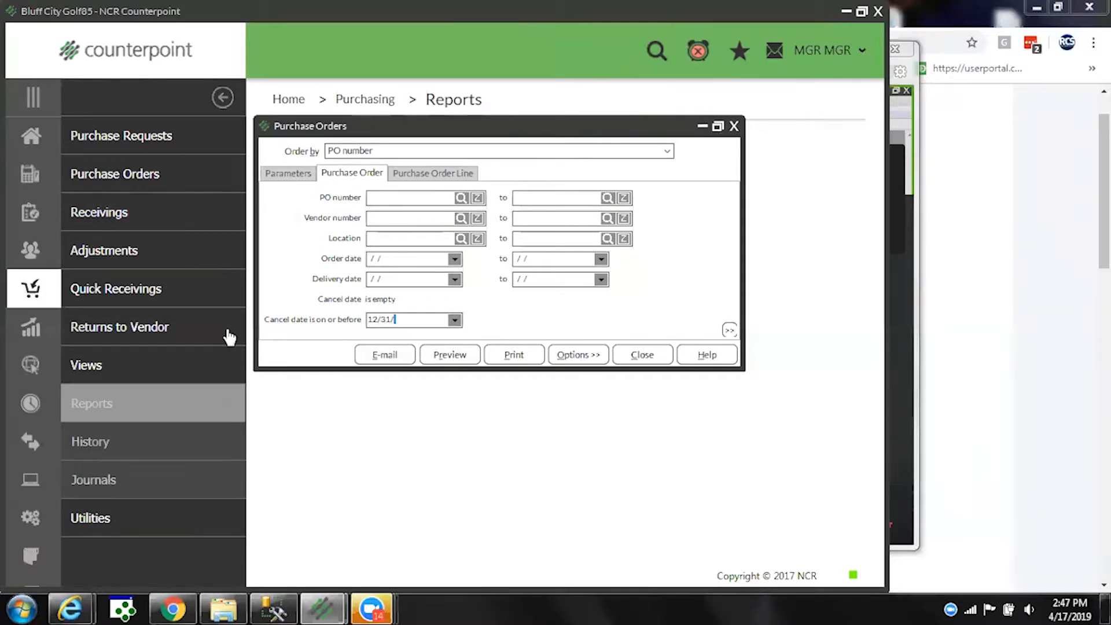
pyautogui.write('8')
# Preview the filtered Purchase Orders Report, and close the preview and the report window
pyautogui.click(440, 355)
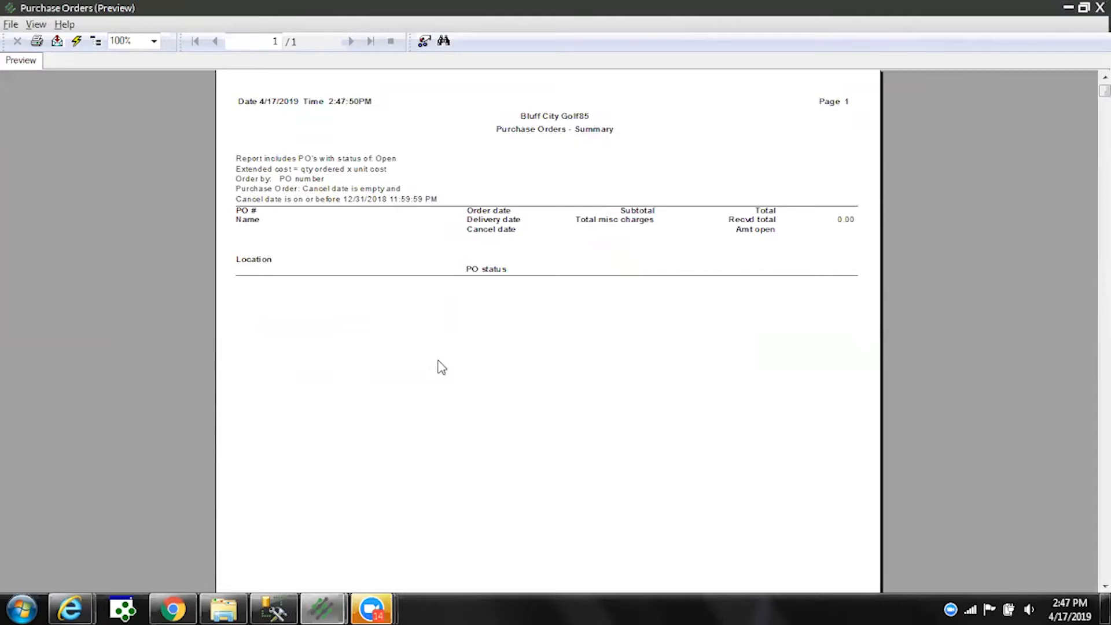
pyautogui.press('Escape')
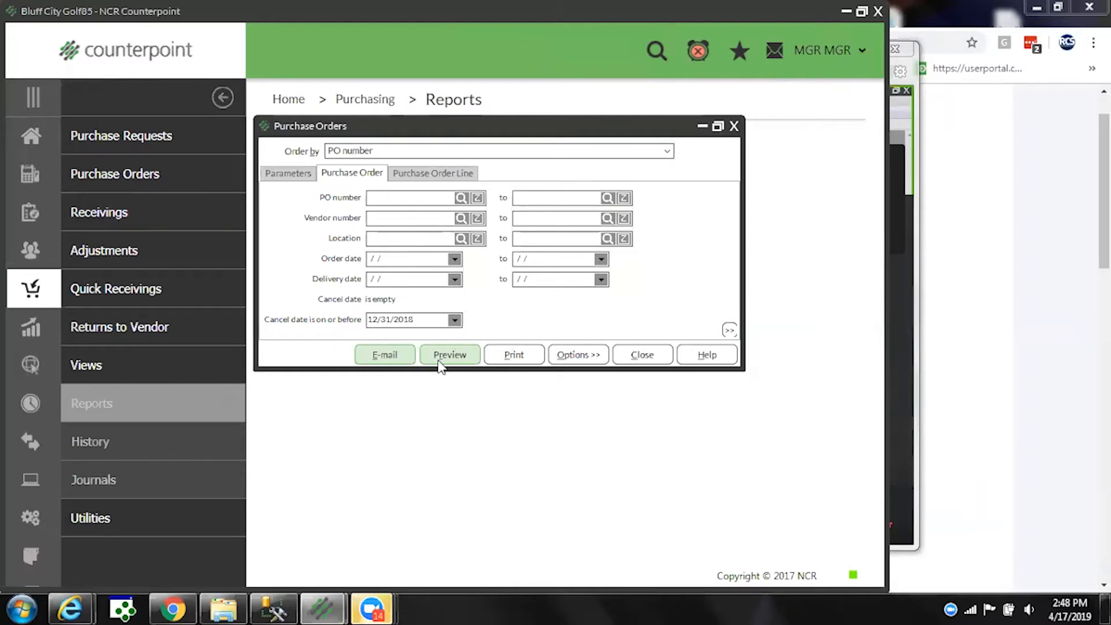
pyautogui.click(438, 365)
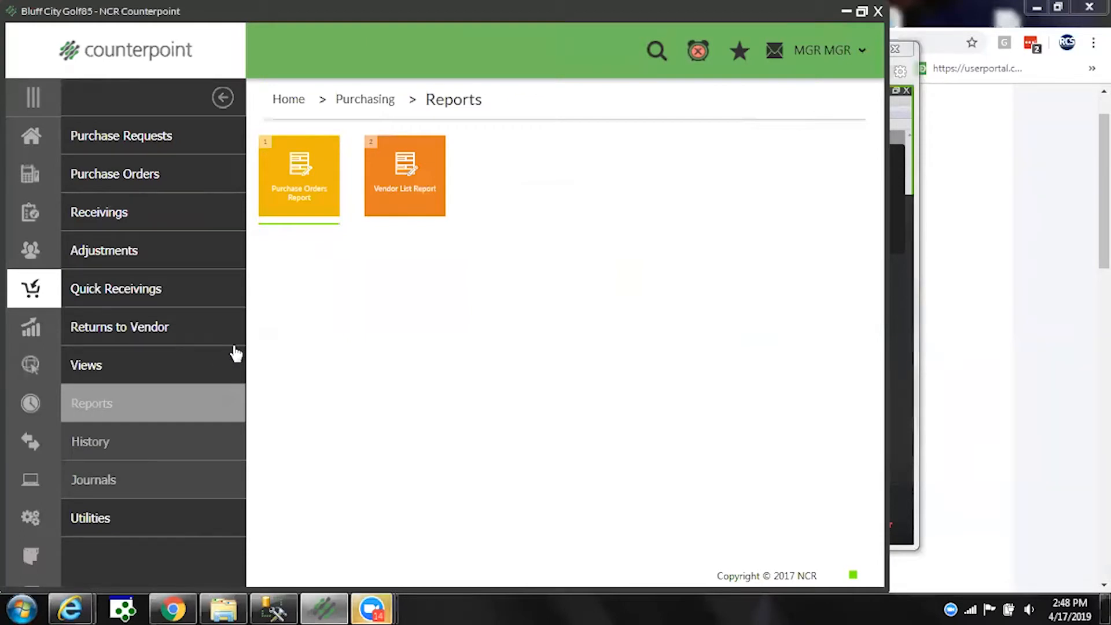
# Open the Voided Tickets Report from the Sales History reports
pyautogui.click(39, 337)
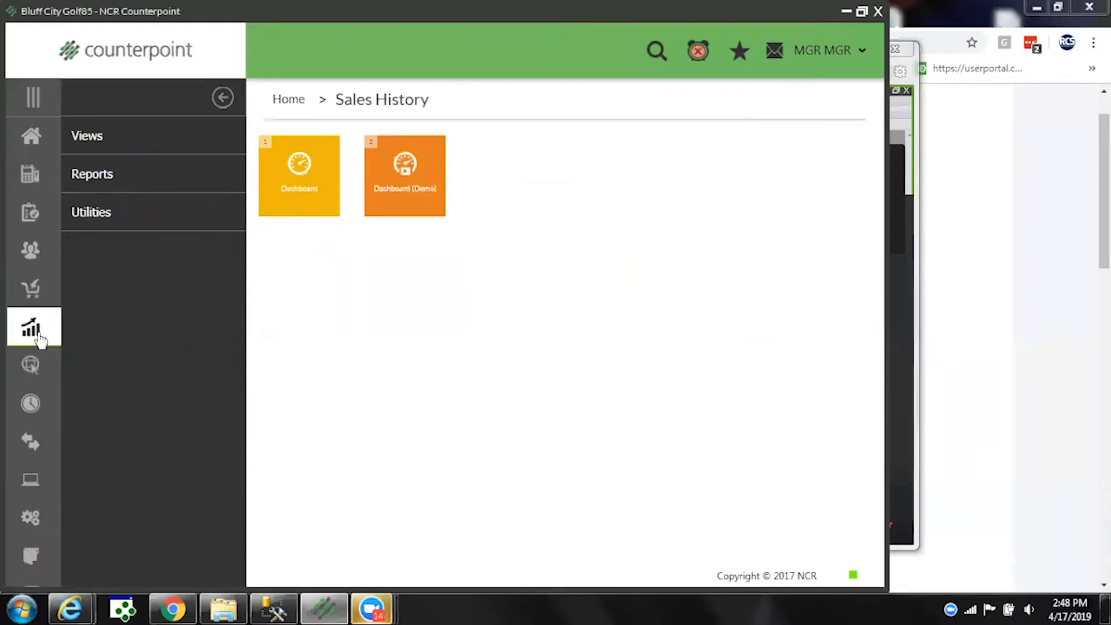
pyautogui.click(166, 173)
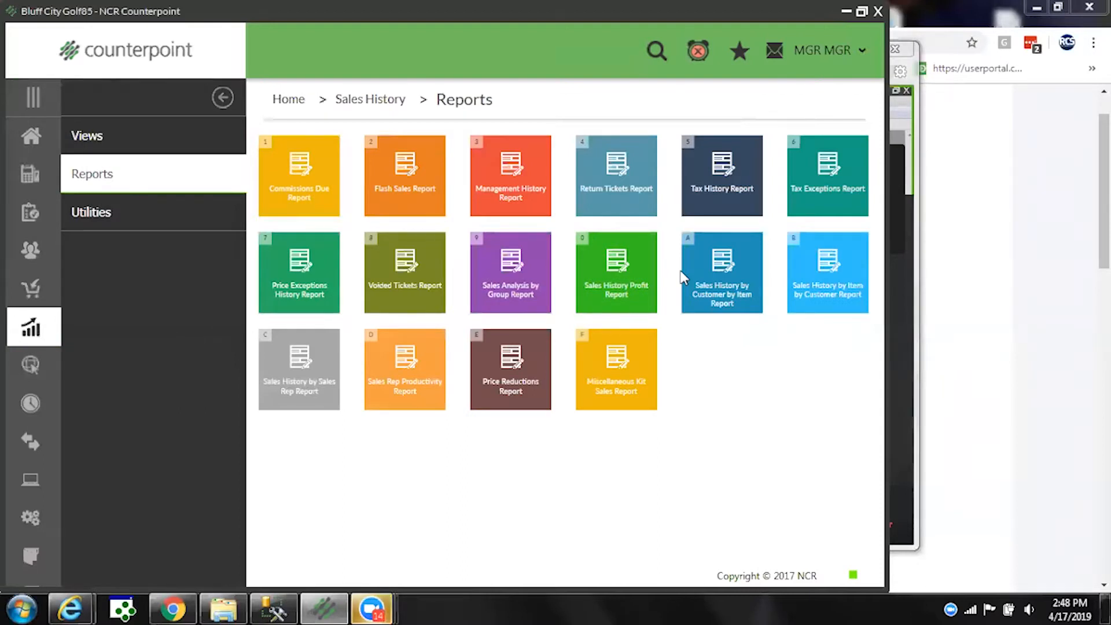
pyautogui.click(417, 279)
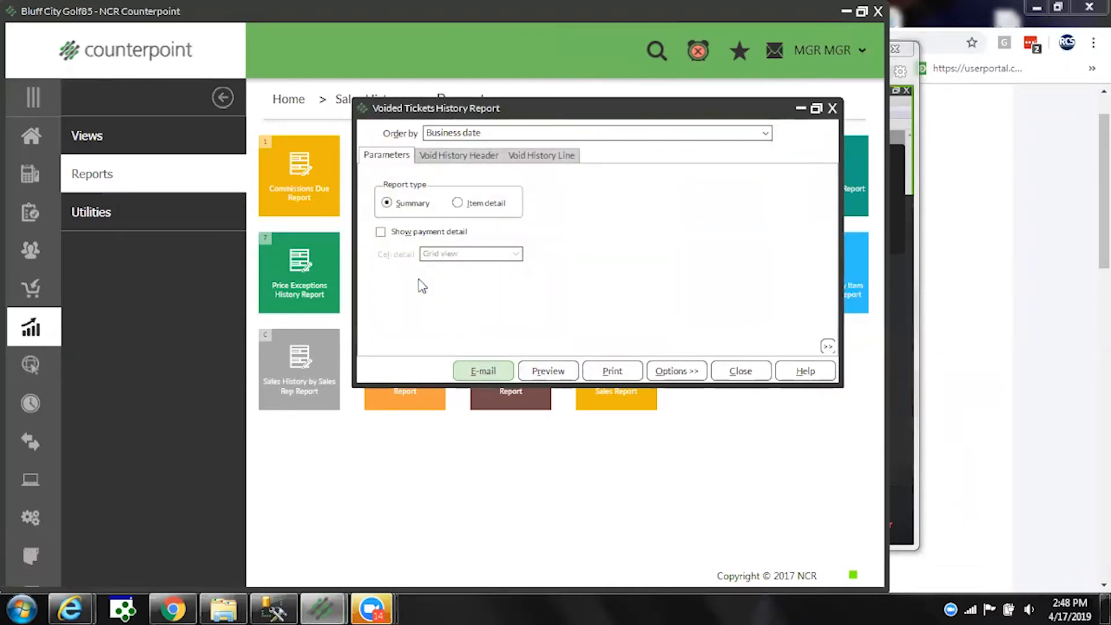
# Set the voided tickets report to Item detail with payment detail shown, and preview it without header filters
pyautogui.click(474, 203)
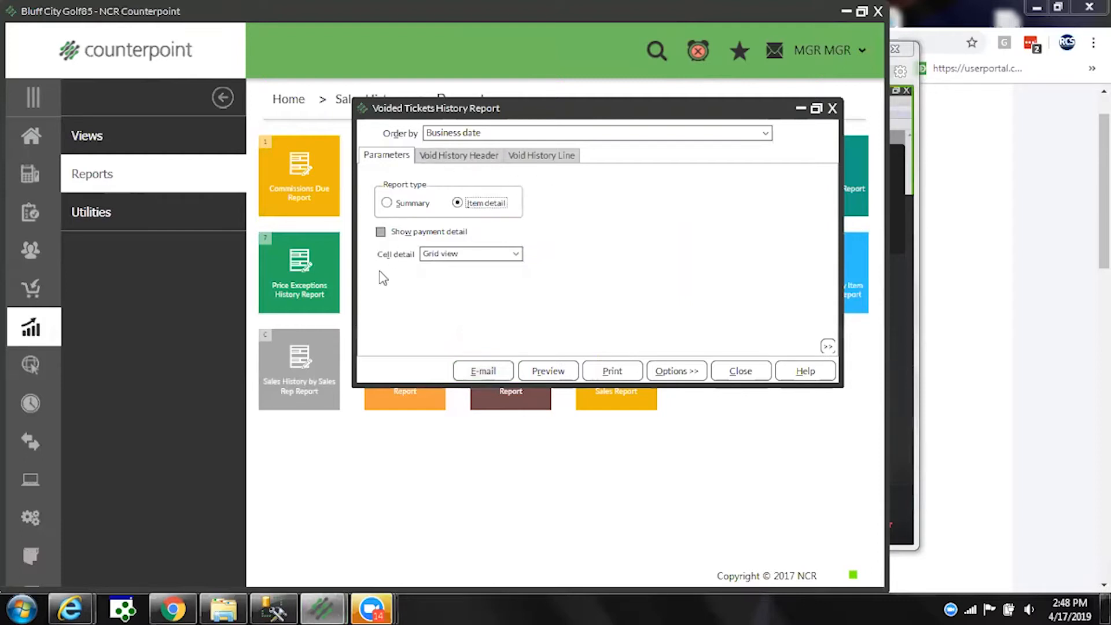
pyautogui.click(381, 232)
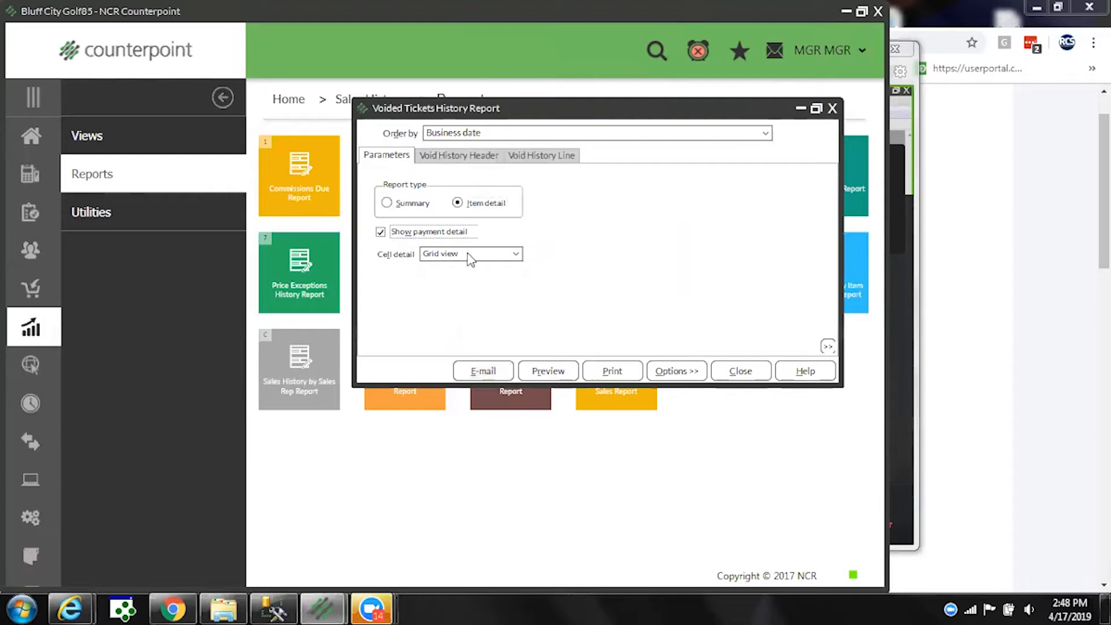
pyautogui.click(457, 157)
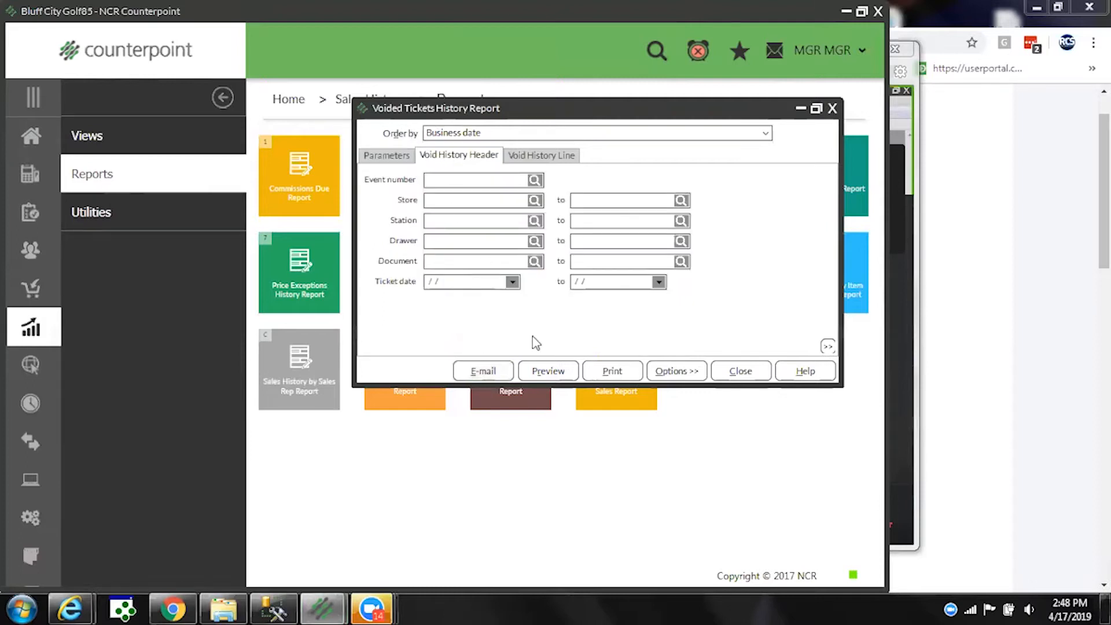
pyautogui.click(533, 371)
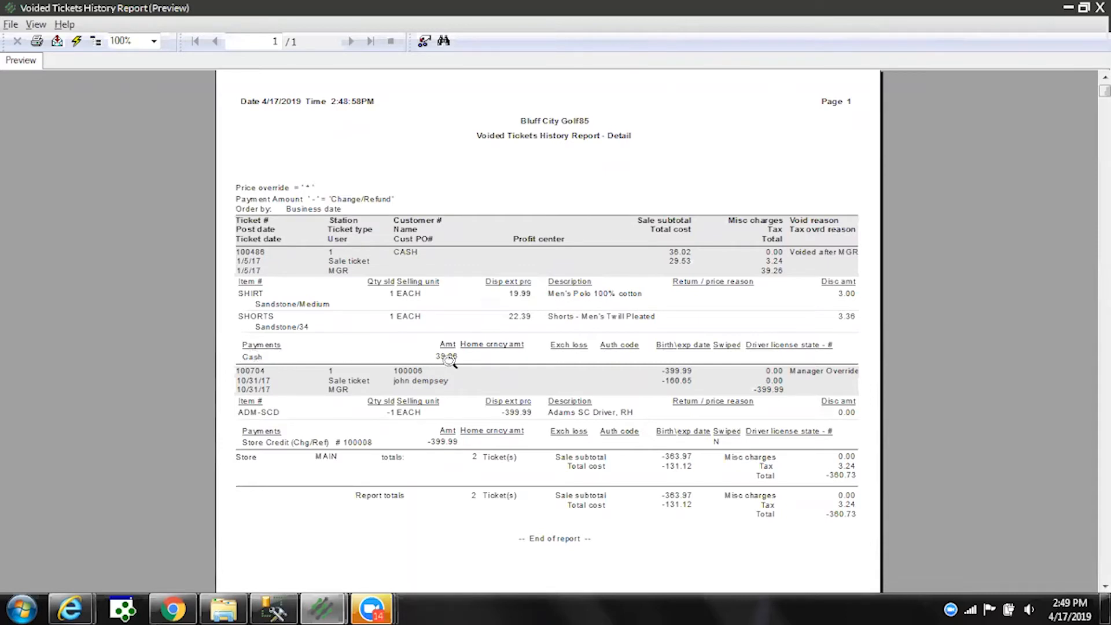
# Review the voided tickets' payment lines, void reasons and totals, and close the preview and report window
pyautogui.click(272, 444)
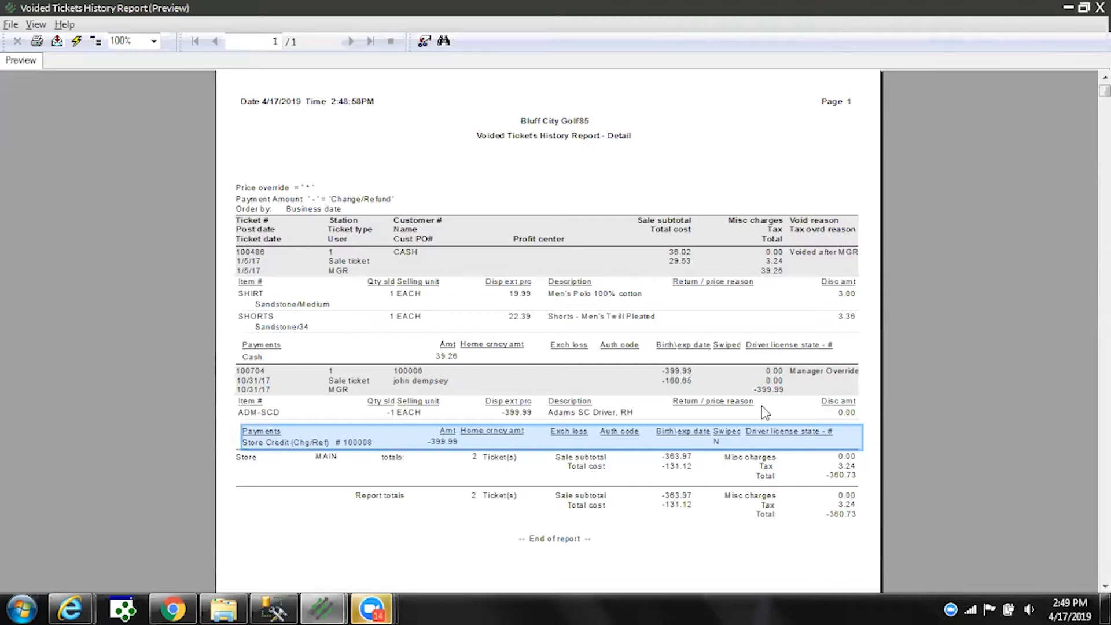
pyautogui.click(284, 520)
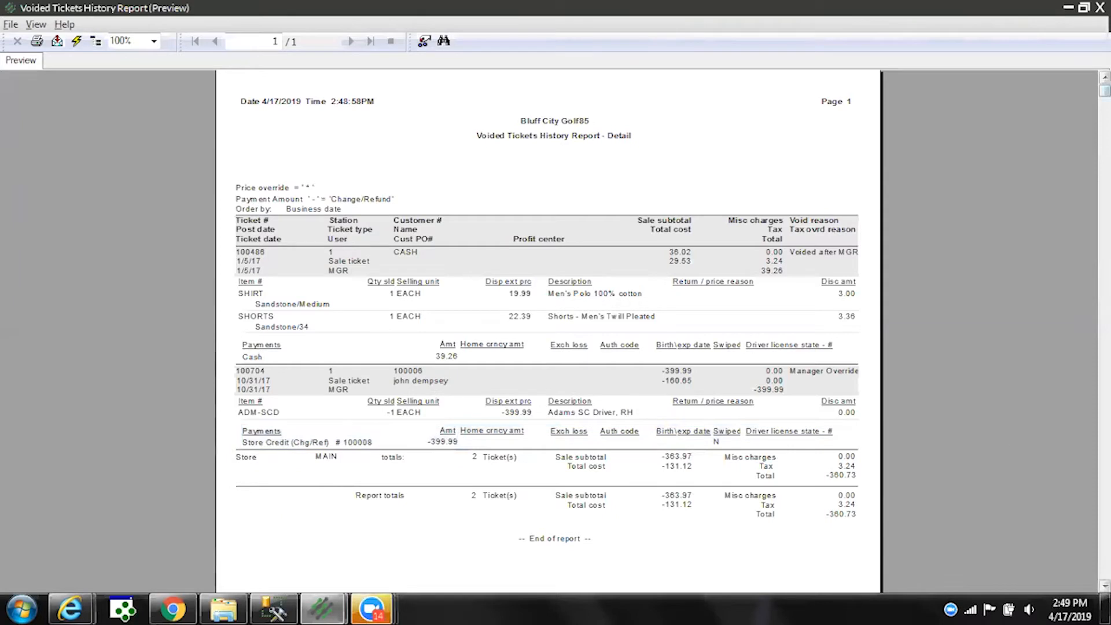
pyautogui.scroll(-2, 548, 330)
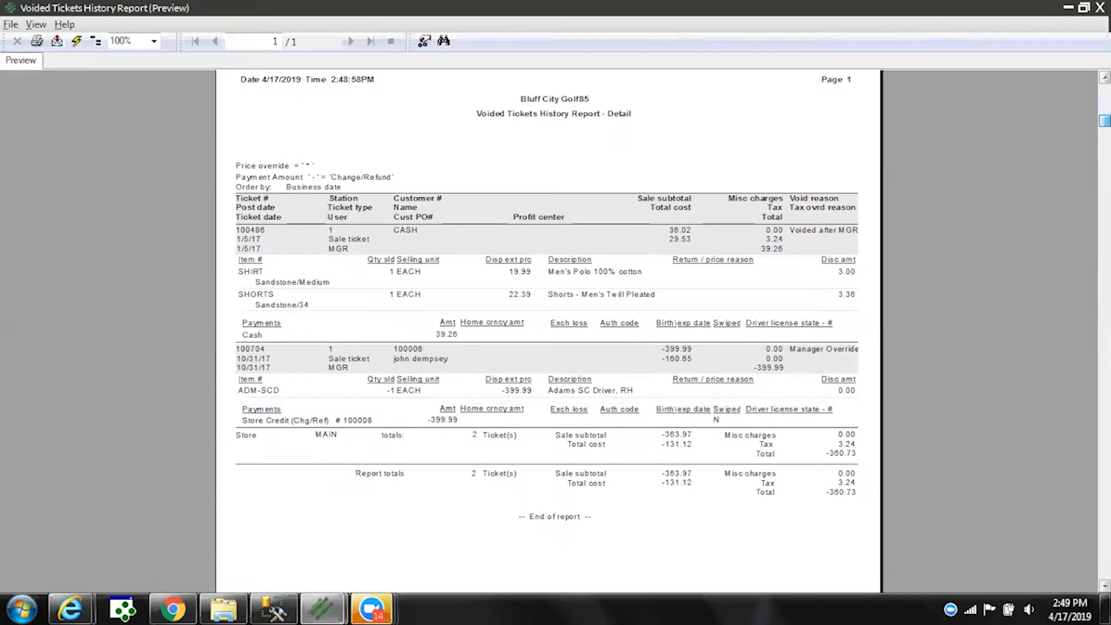
pyautogui.scroll(-3, 548, 330)
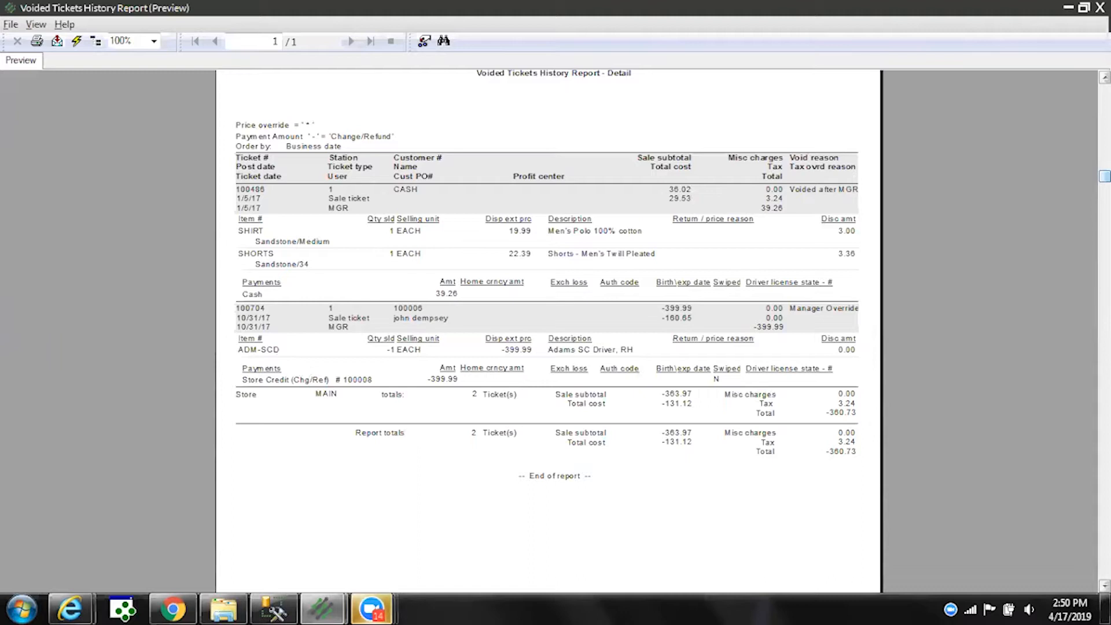
pyautogui.press('Escape')
pyautogui.press('Escape')
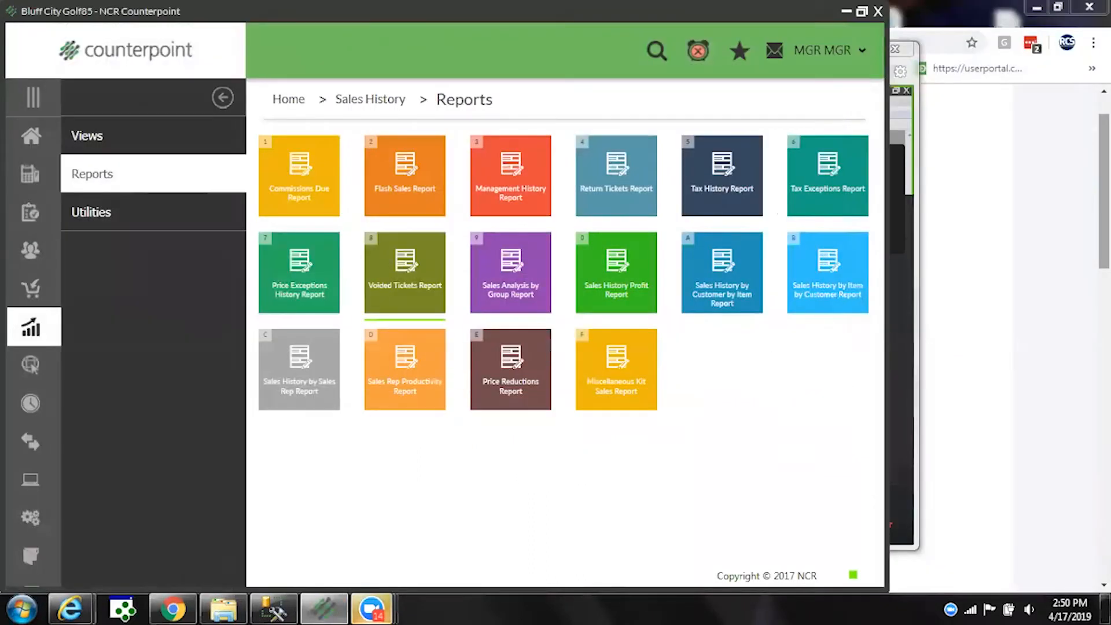
# Open the Price Exceptions History Report, check its Ticket History filter, and preview it with price overrides printed
pyautogui.click(291, 293)
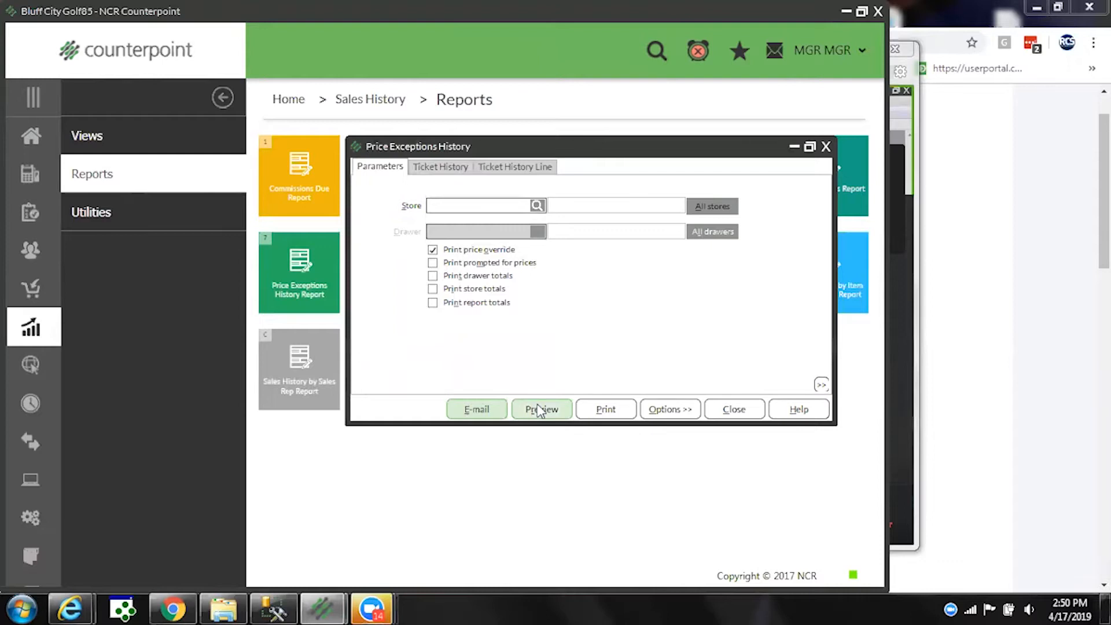
pyautogui.click(449, 170)
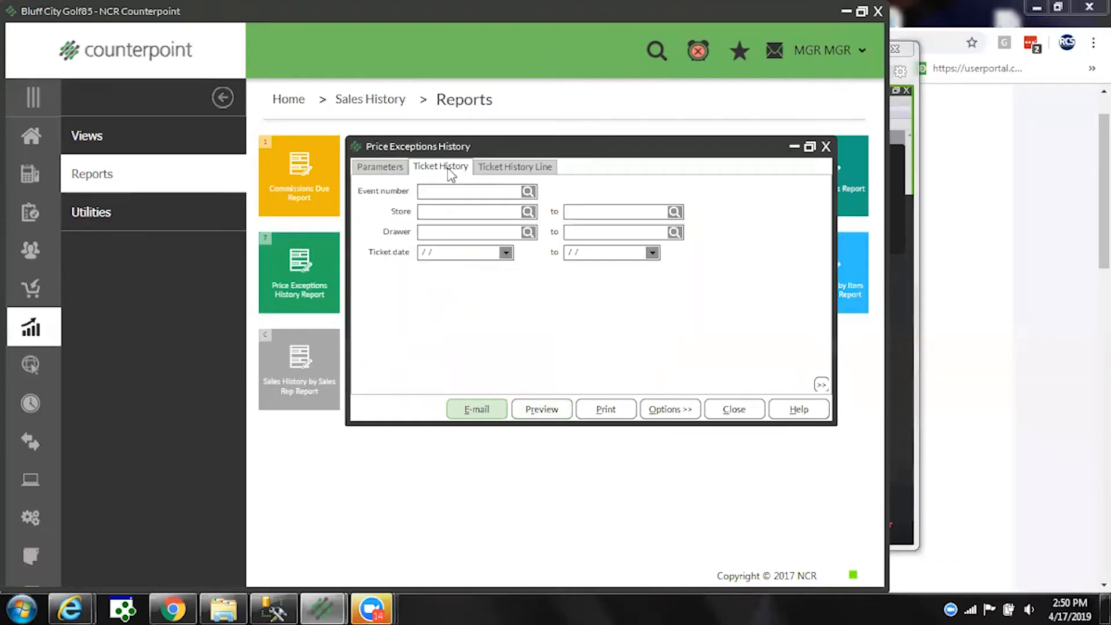
pyautogui.click(373, 168)
pyautogui.click(547, 406)
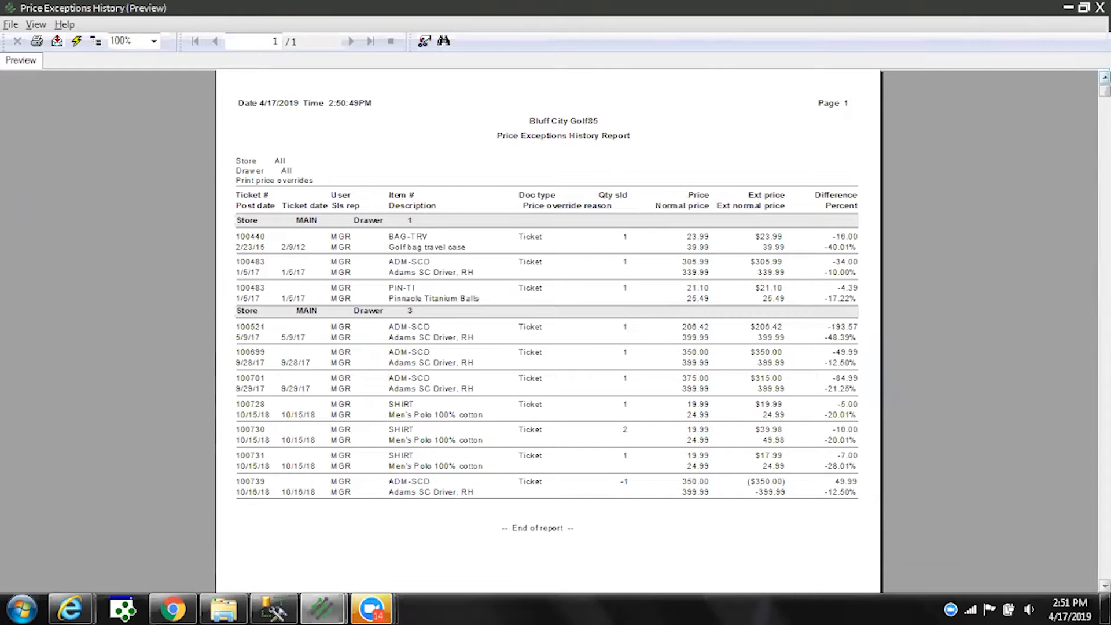
# Examine the difference percentages of the overridden prices down to the end of the report, and close the preview
pyautogui.scroll(-3, 549, 330)
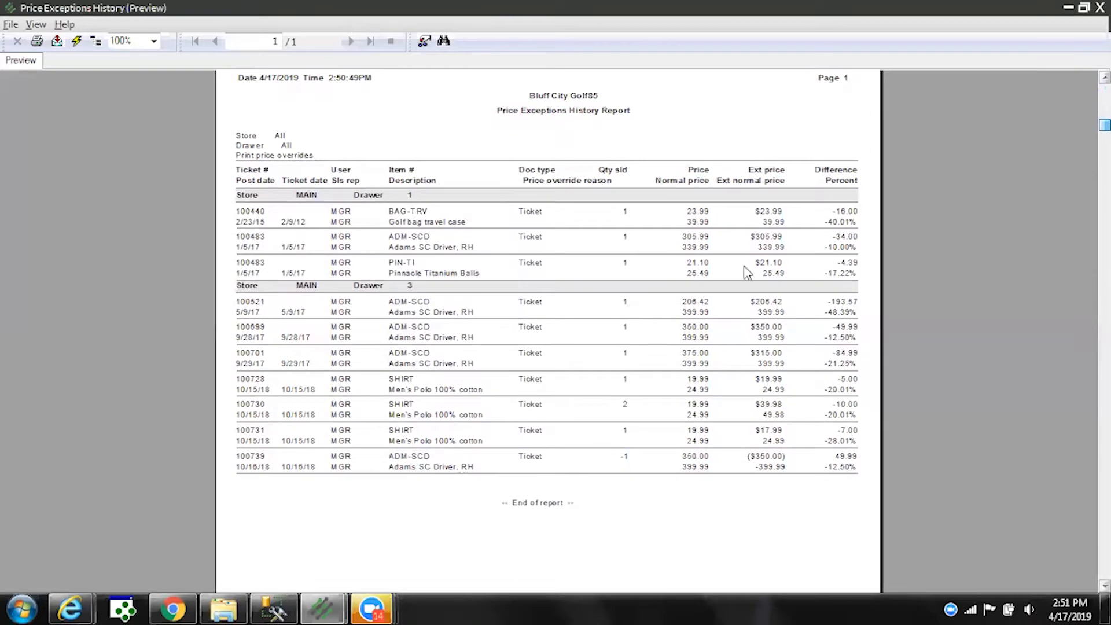
pyautogui.click(838, 224)
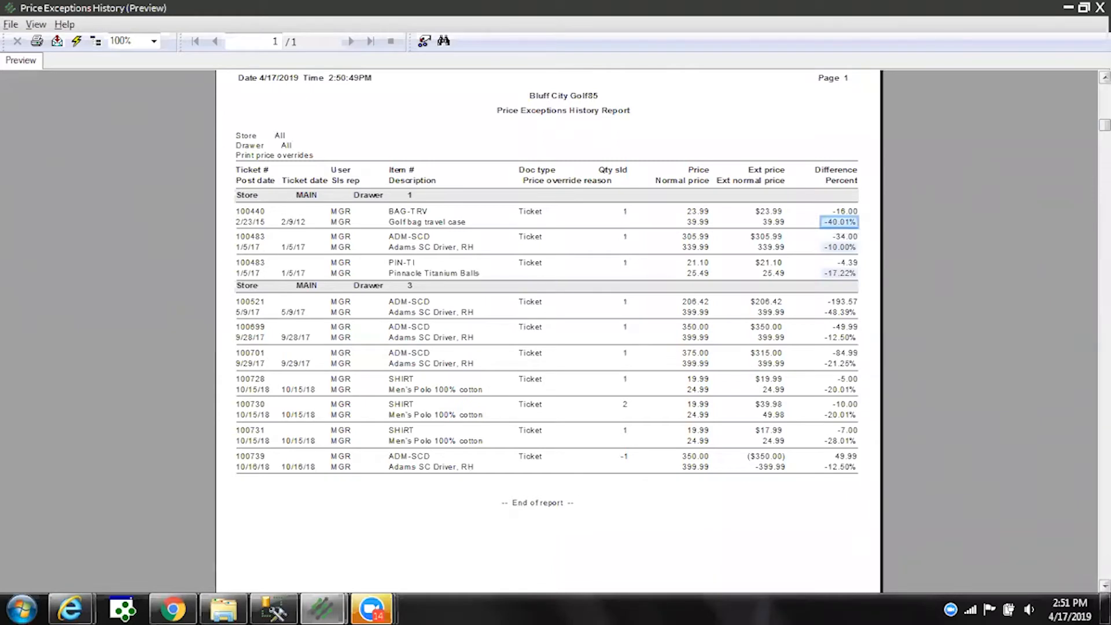
pyautogui.scroll(-3, 548, 289)
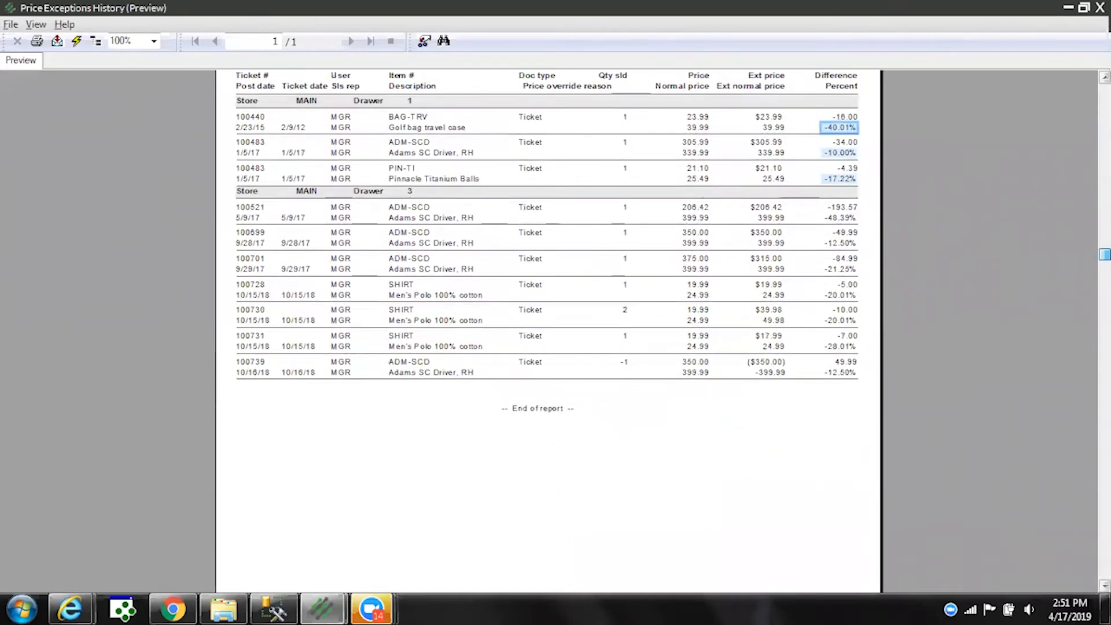
pyautogui.scroll(-1, 548, 330)
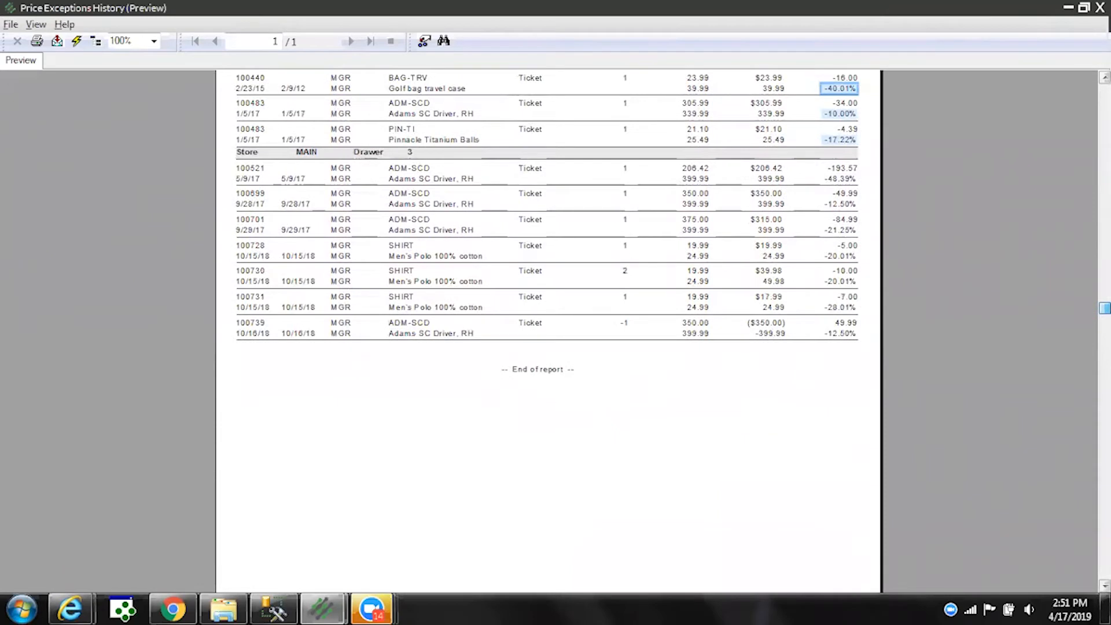
pyautogui.moveTo(1105, 306); pyautogui.dragTo(1105, 339)
pyautogui.click(1100, 8)
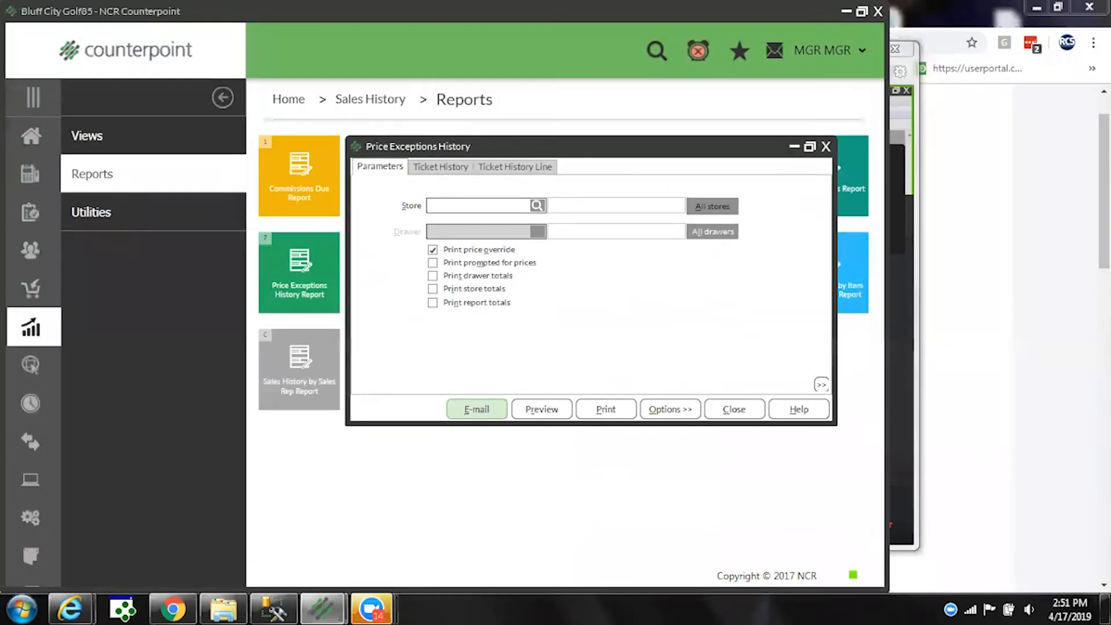
# Turn on store totals and report totals for the price exceptions report, preview it, and close the preview
pyautogui.click(445, 288)
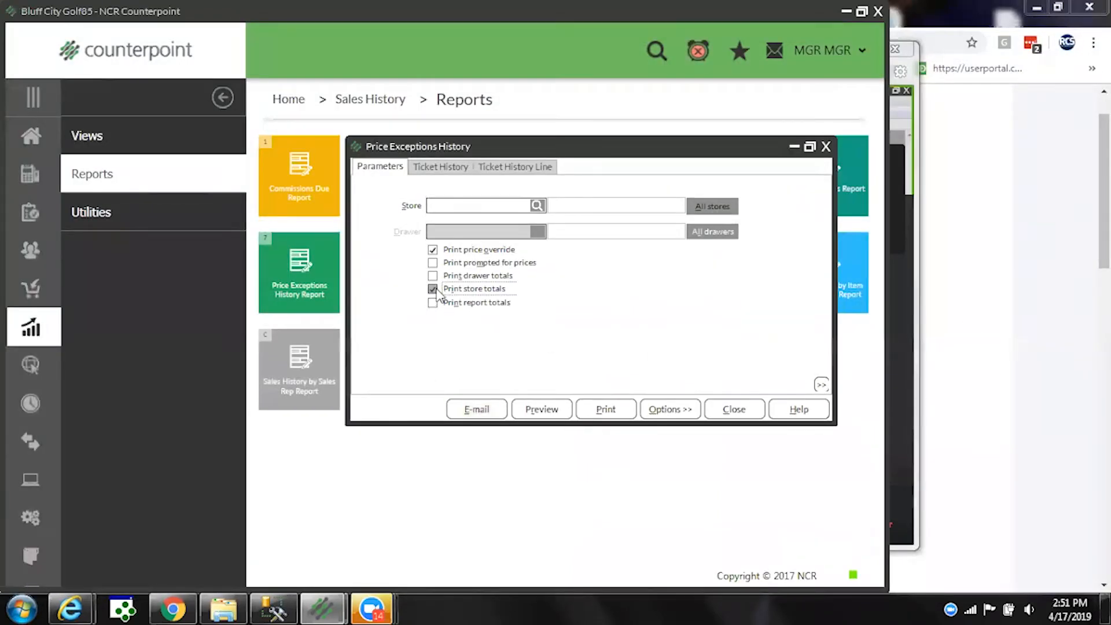
pyautogui.click(433, 303)
pyautogui.click(544, 409)
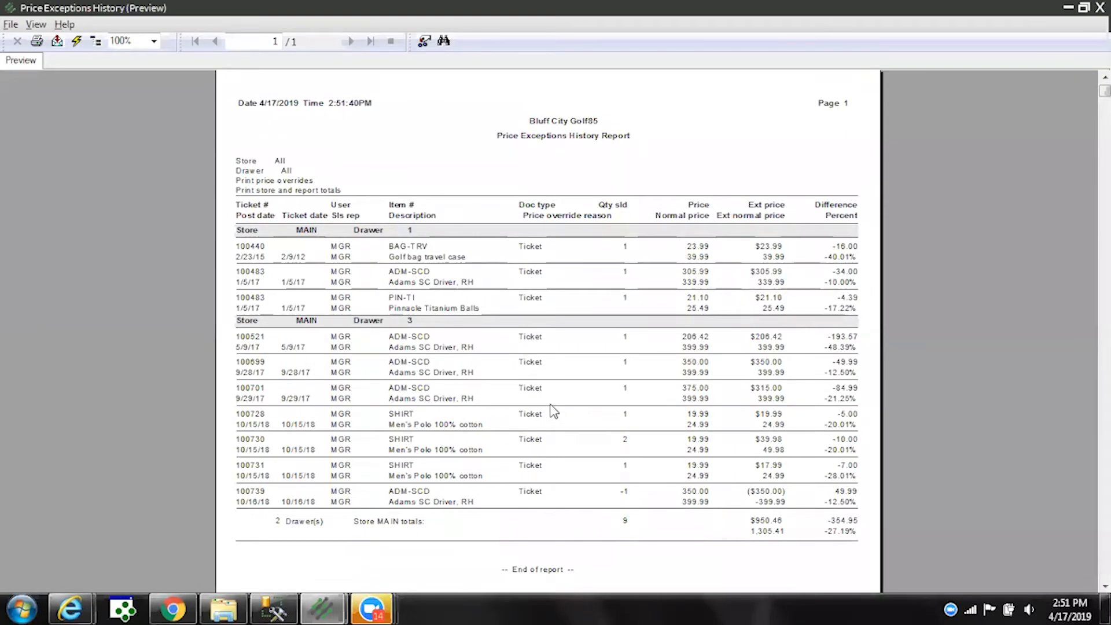
pyautogui.press('Escape')
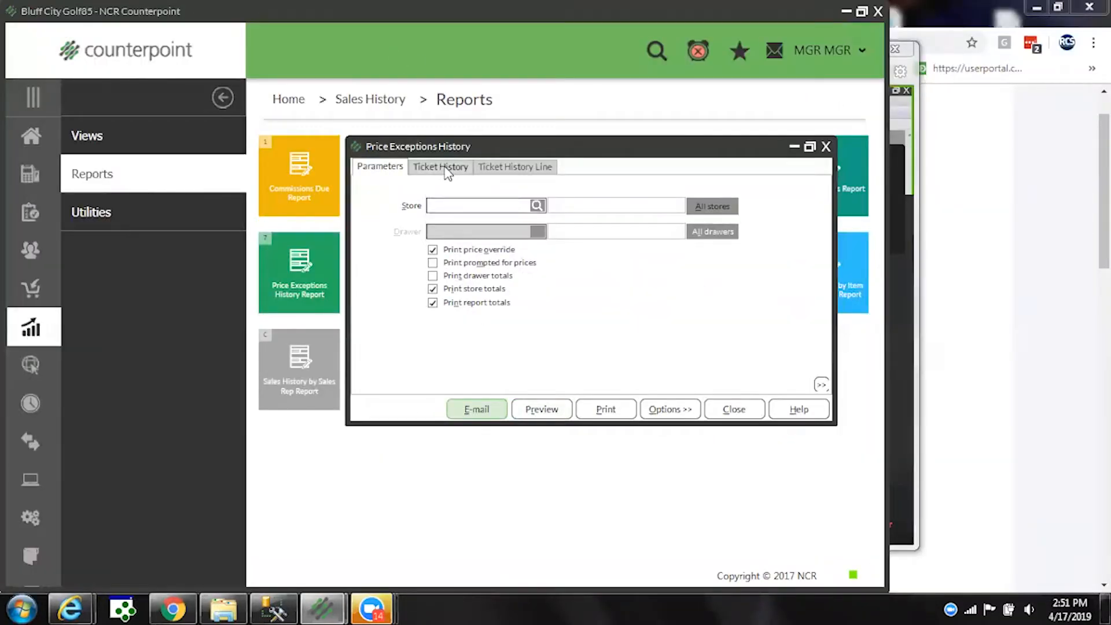
# Customize the price exceptions report's Ticket History filter with an added User is (exactly) condition, and close the report
pyautogui.click(444, 168)
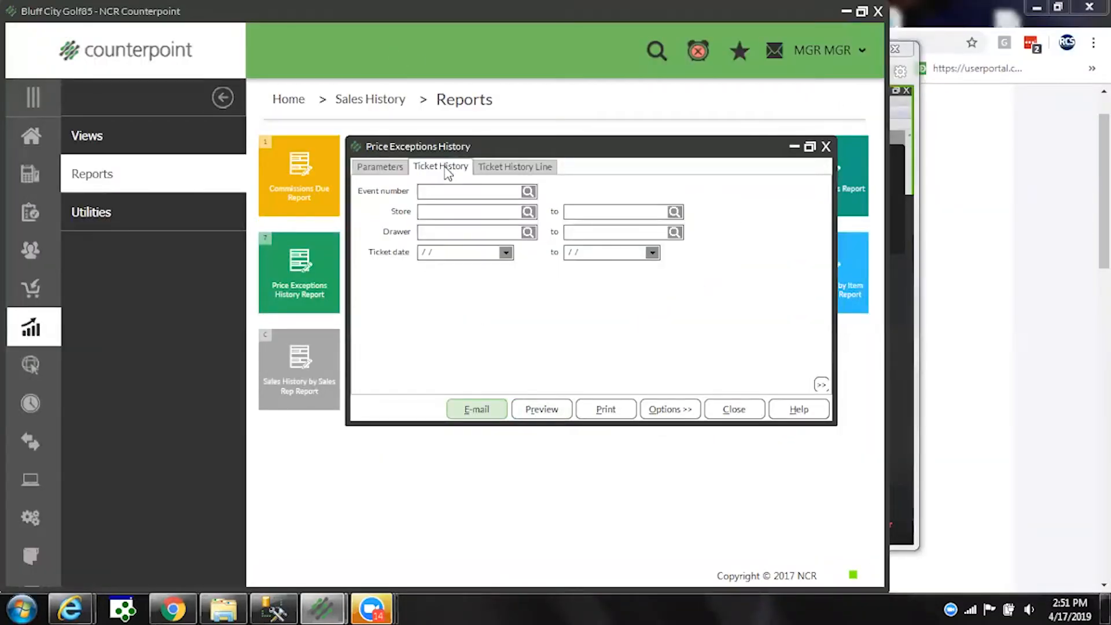
pyautogui.rightClick(469, 288)
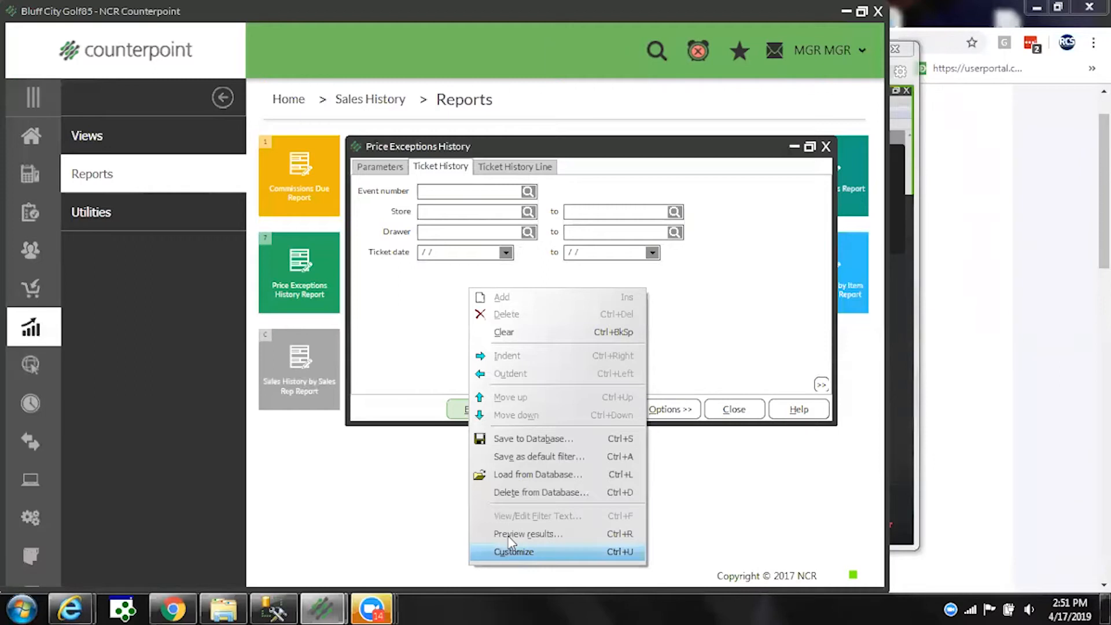
pyautogui.click(513, 551)
pyautogui.click(390, 231)
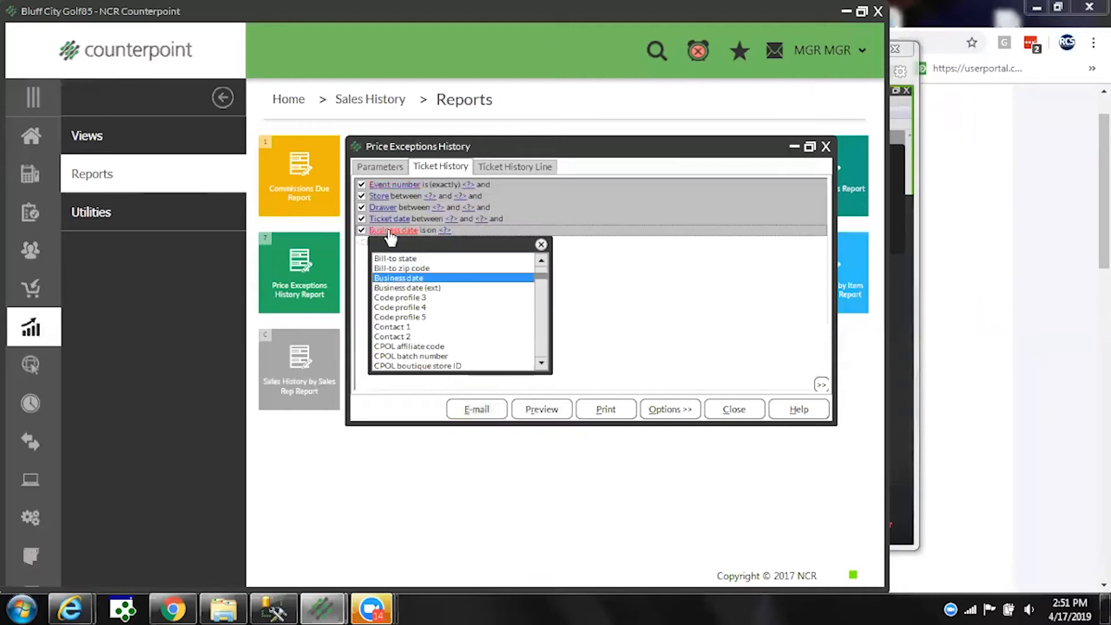
pyautogui.press('u')
pyautogui.press('Return')
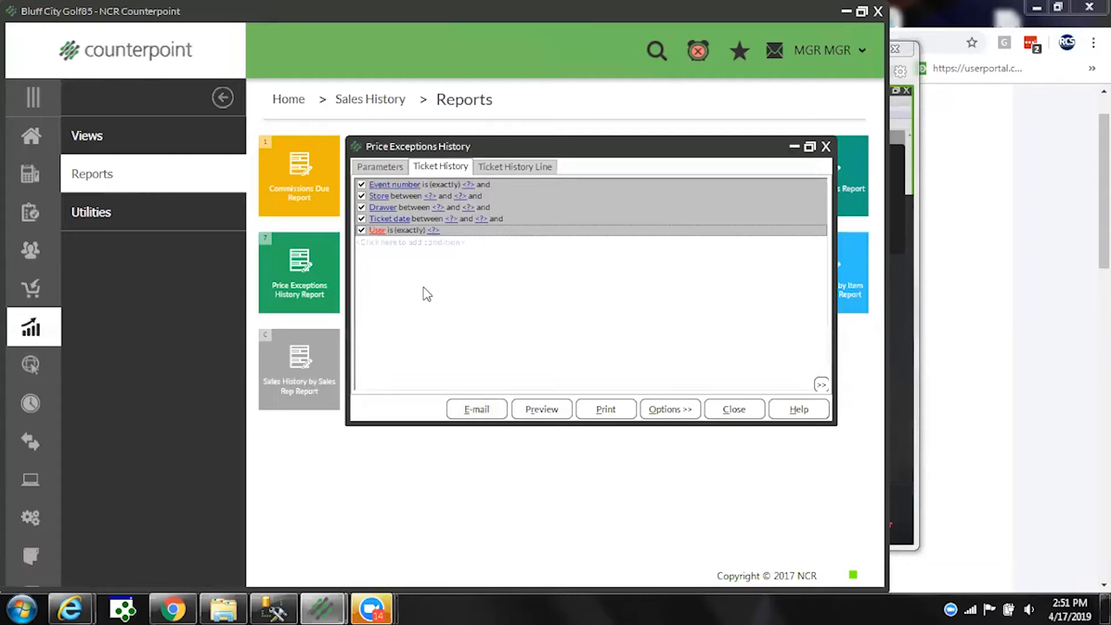
pyautogui.press('Escape')
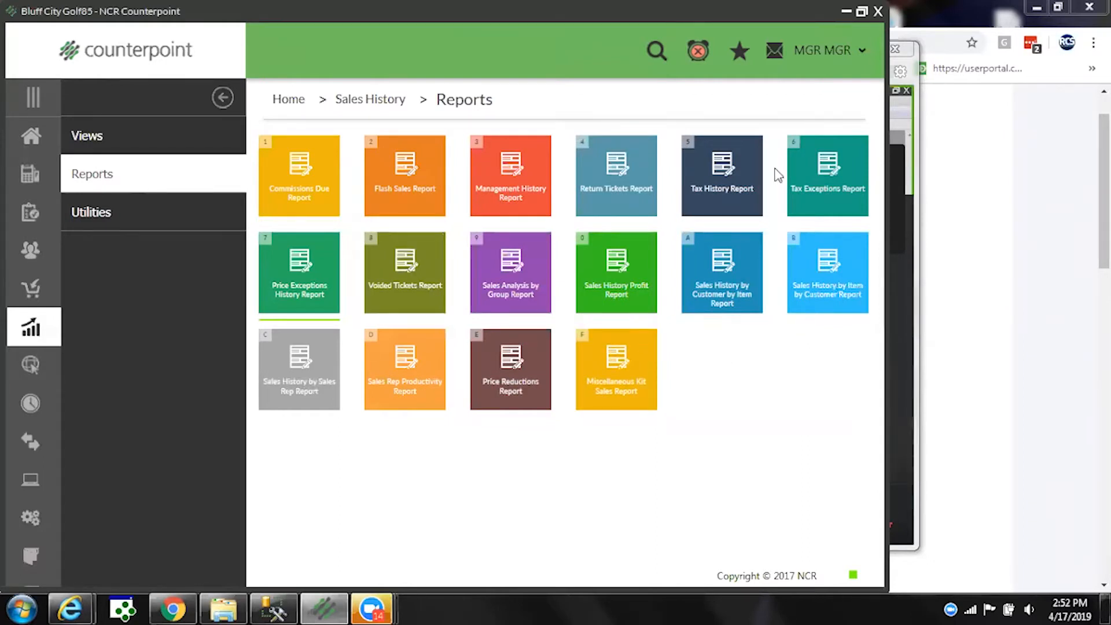
# Preview the Tax Exceptions Report with document tax code changes, line tax overrides and line tax category changes also printed
pyautogui.click(829, 173)
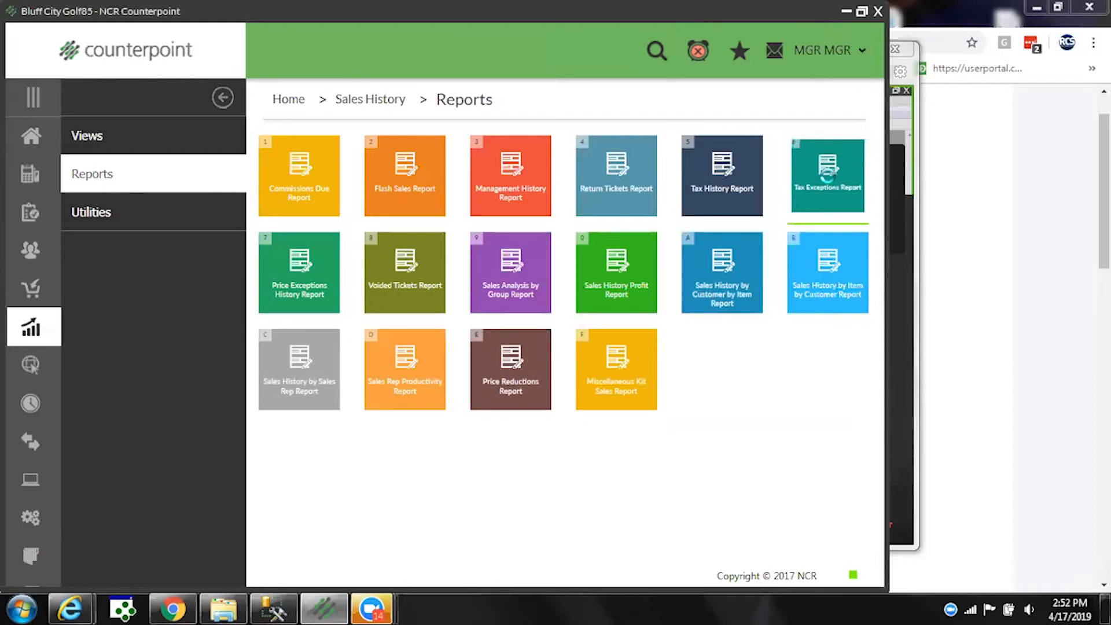
pyautogui.moveTo(566, 261); pyautogui.dragTo(570, 72)
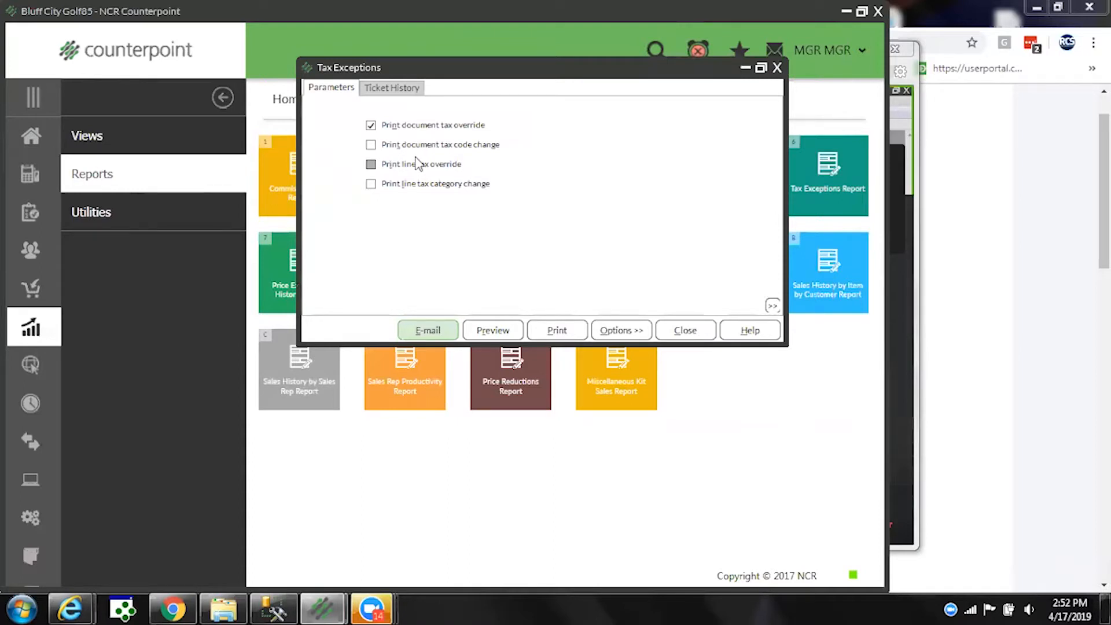
pyautogui.click(371, 145)
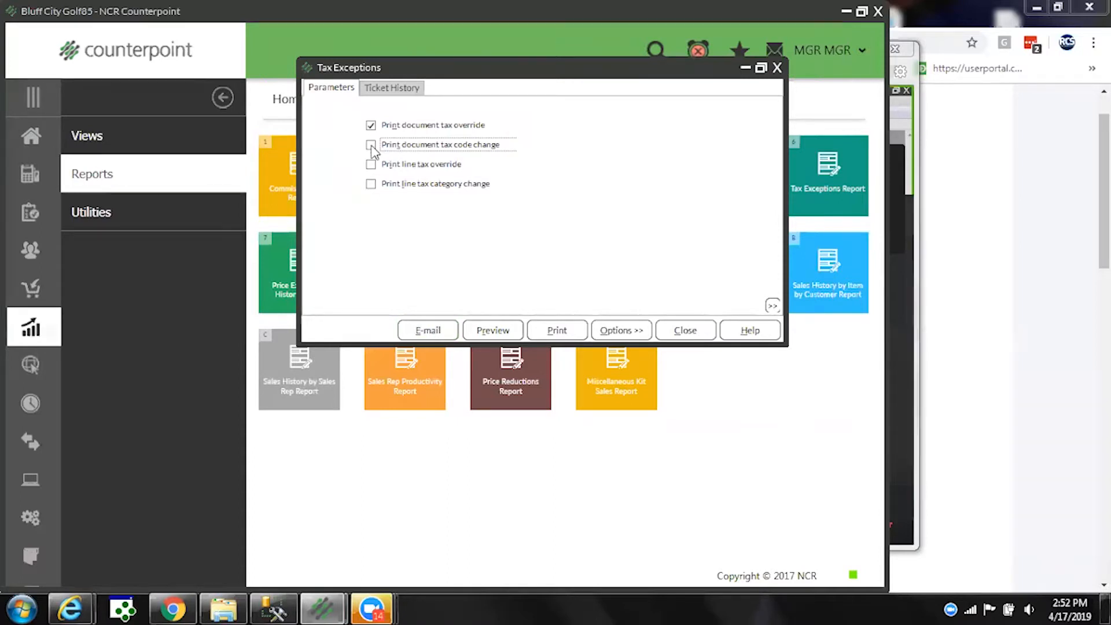
pyautogui.click(371, 165)
pyautogui.click(371, 184)
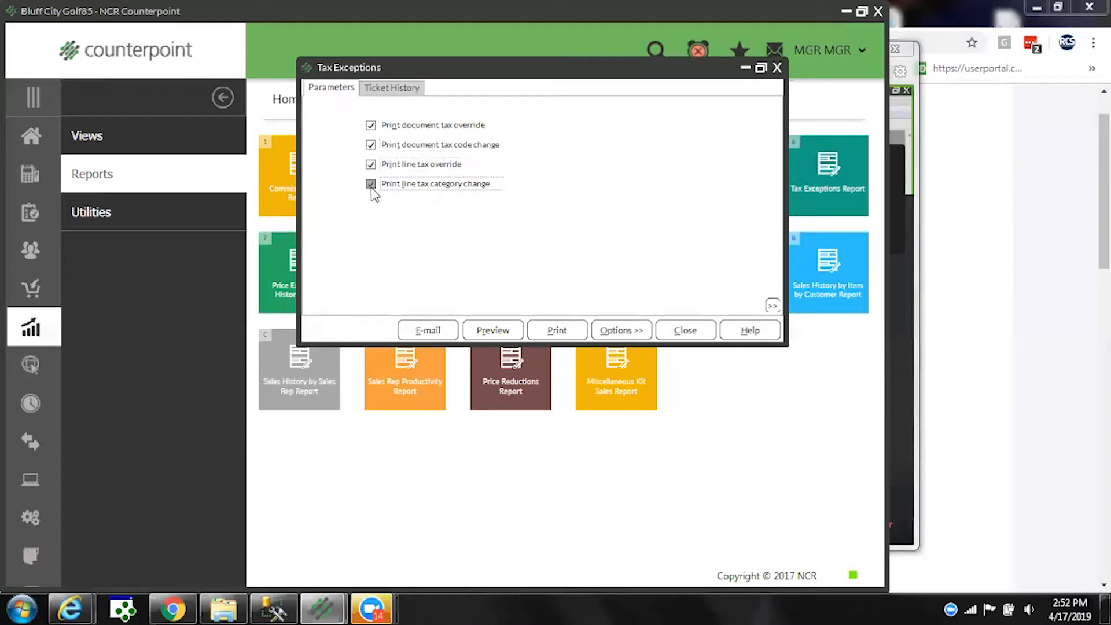
pyautogui.click(399, 87)
pyautogui.click(489, 330)
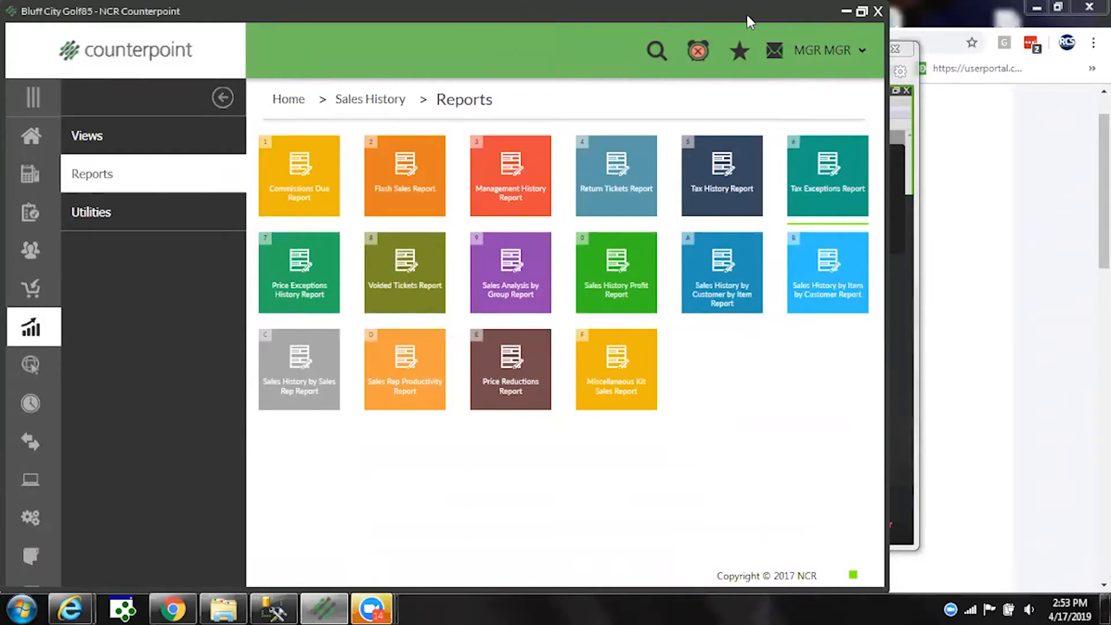
# Search the program's functions for "return", and clear the search text
pyautogui.click(654, 53)
pyautogui.write('re')
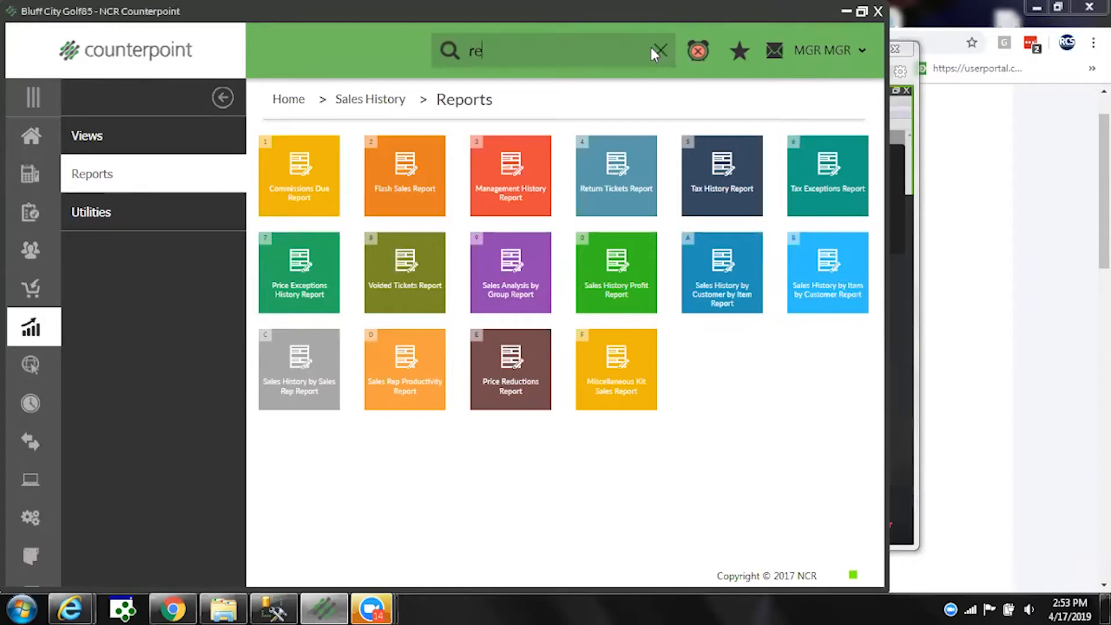
pyautogui.write('turn')
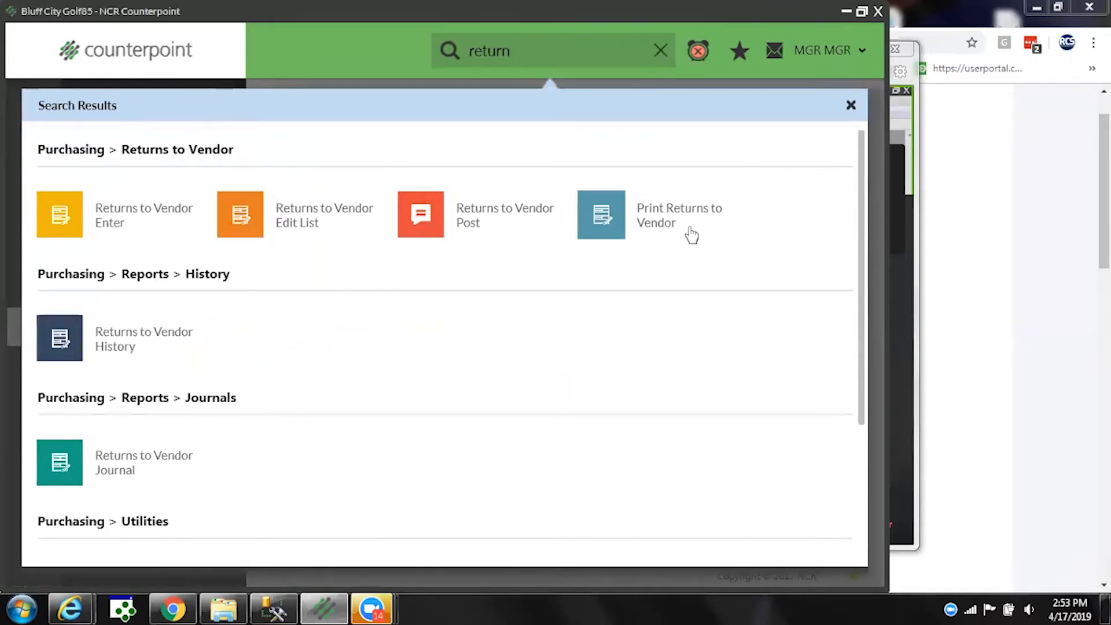
pyautogui.write('s')
pyautogui.press('BackSpace')
pyautogui.press('BackSpace')
pyautogui.press('BackSpace')
pyautogui.press('BackSpace')
pyautogui.press('BackSpace')
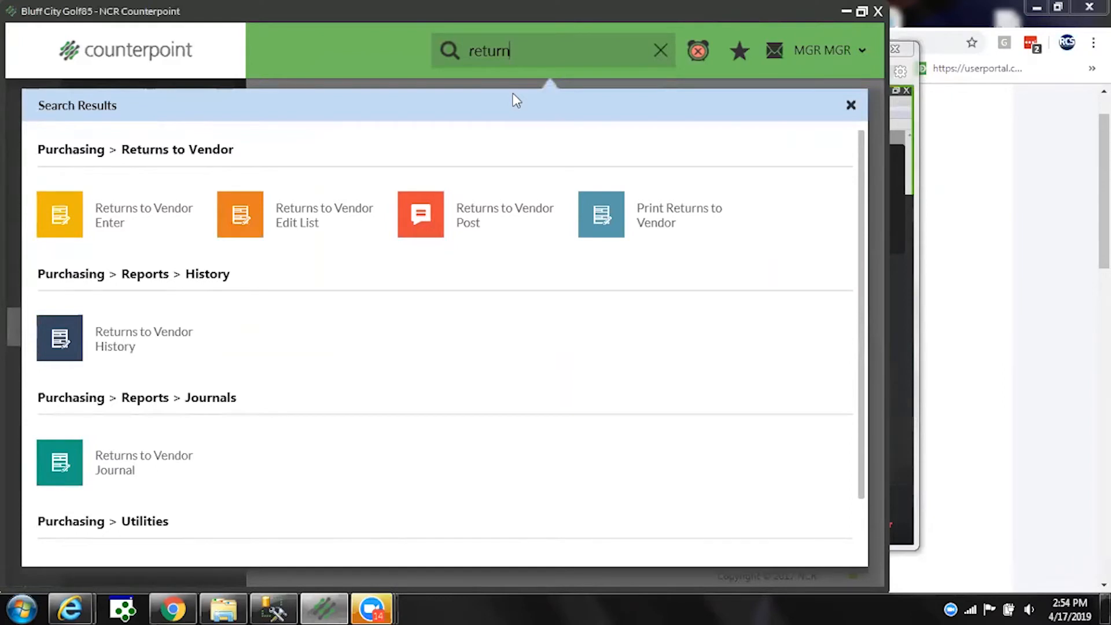
pyautogui.press('BackSpace')
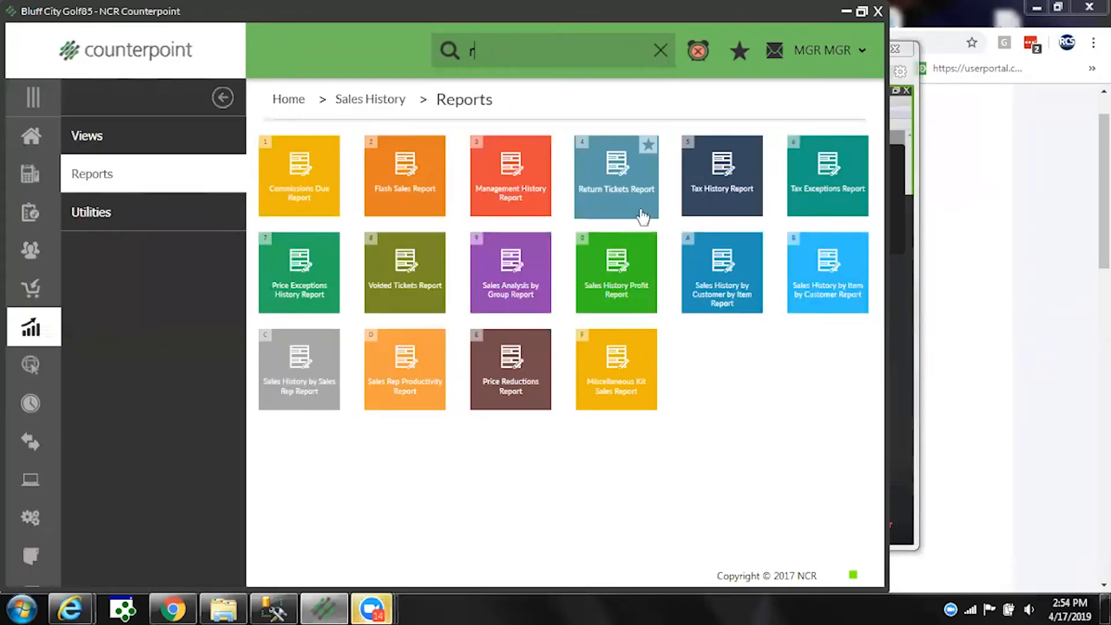
# Preview the Return Tickets Report as item detail with payment detail shown, and close the preview
pyautogui.click(624, 211)
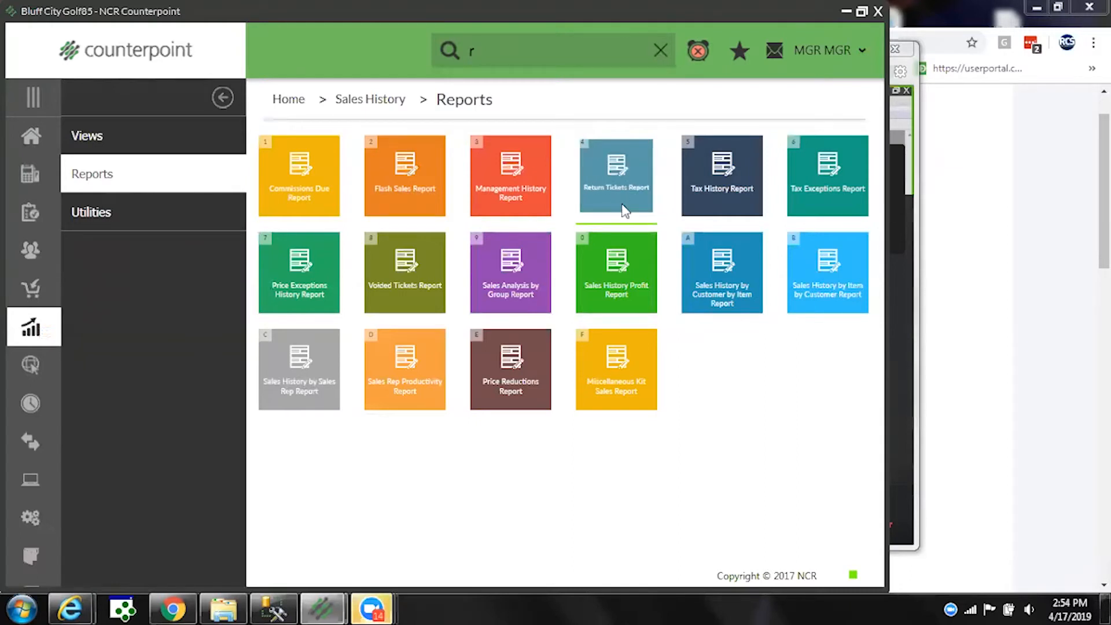
pyautogui.click(439, 209)
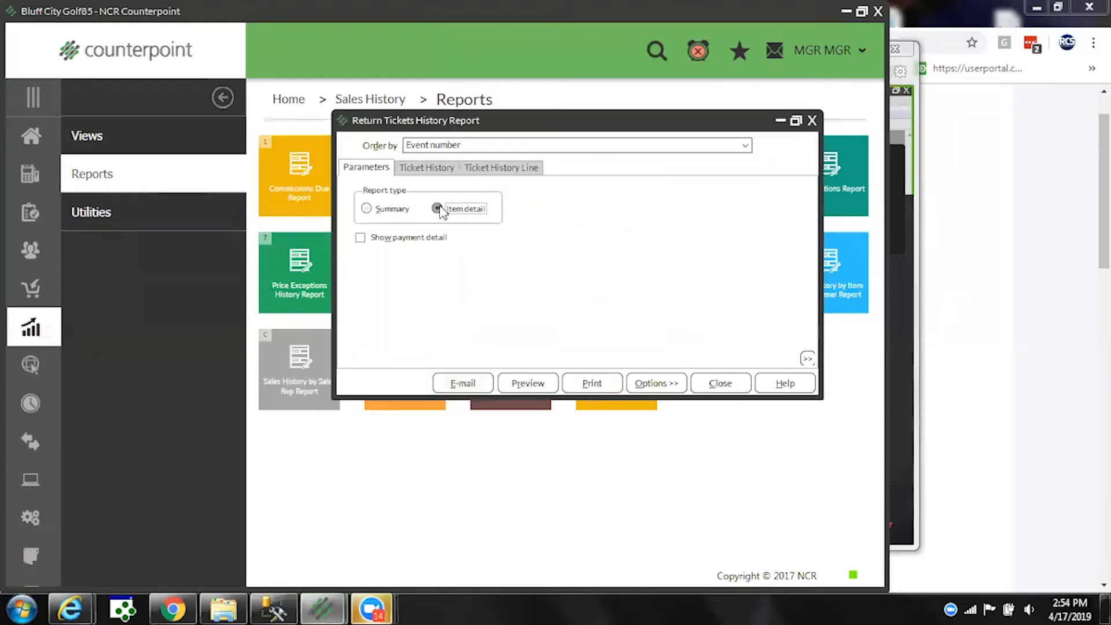
pyautogui.click(425, 168)
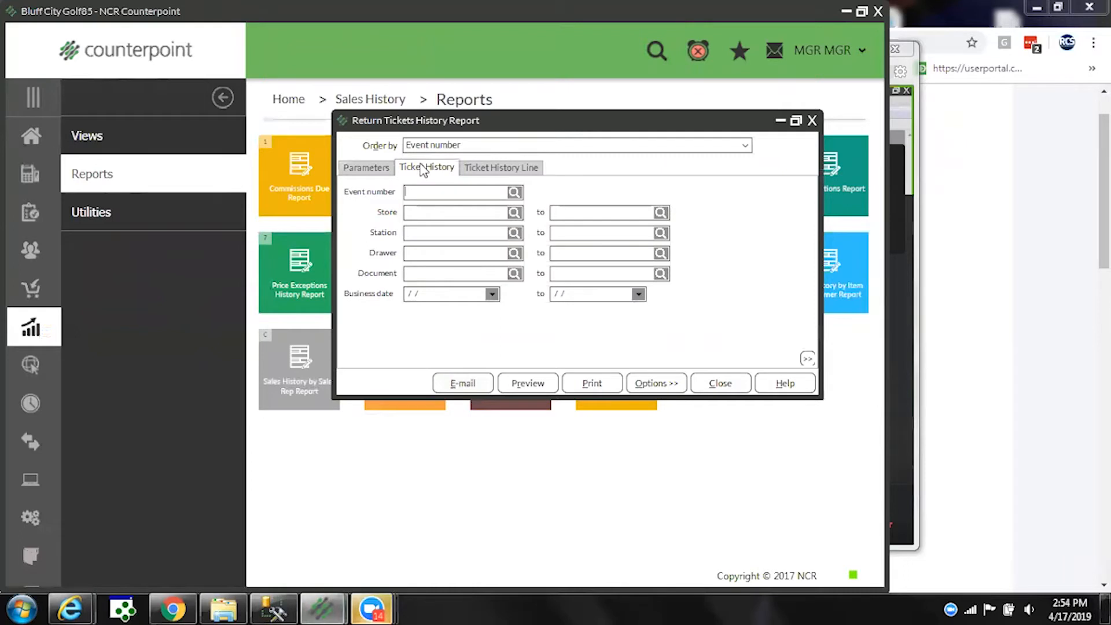
pyautogui.click(347, 167)
pyautogui.click(361, 238)
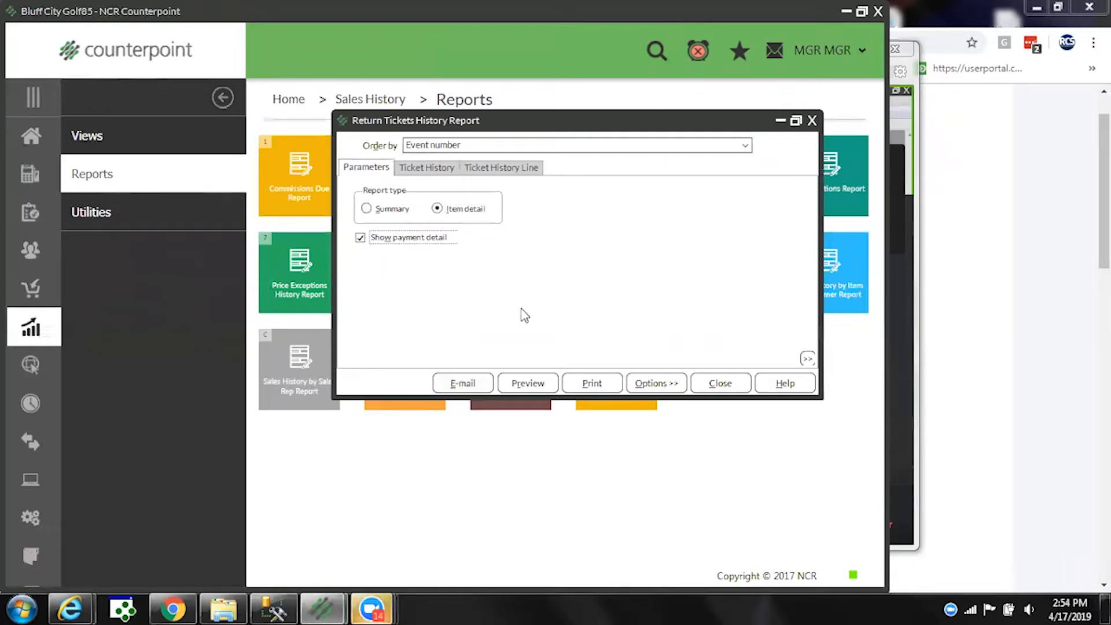
pyautogui.click(527, 383)
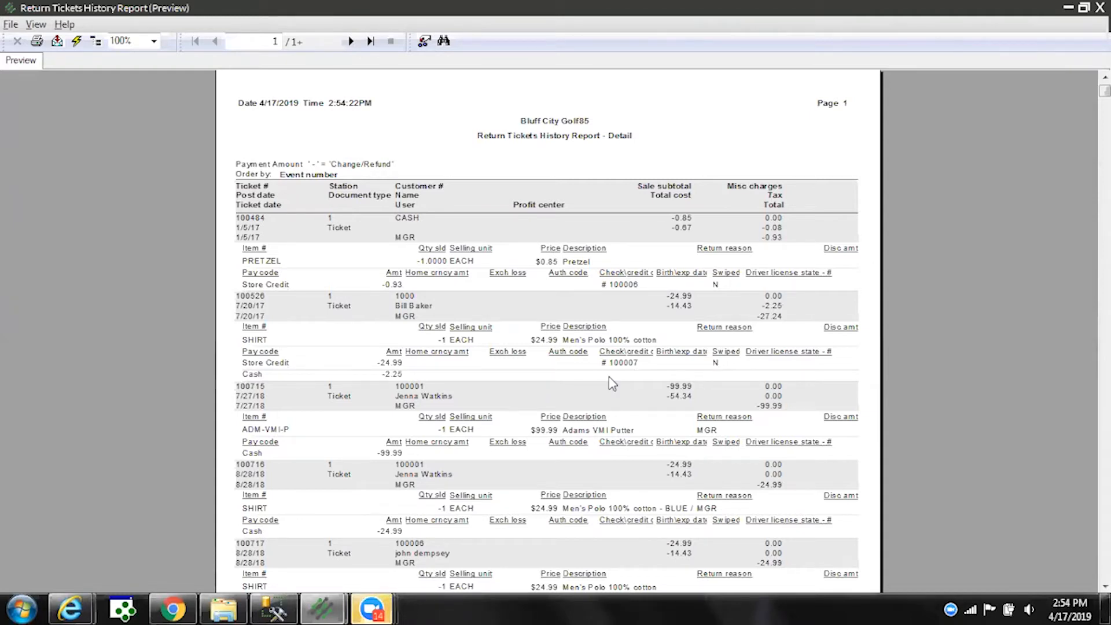
pyautogui.press('Escape')
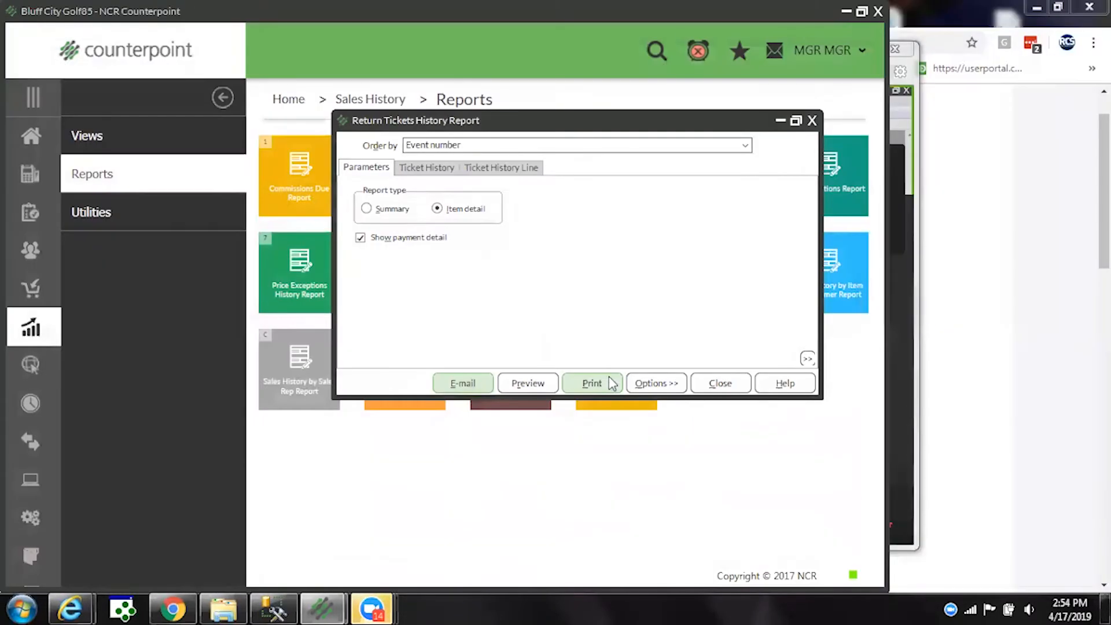
# Customize the return tickets report's Ticket History filter and add a Sale lines condition
pyautogui.click(432, 170)
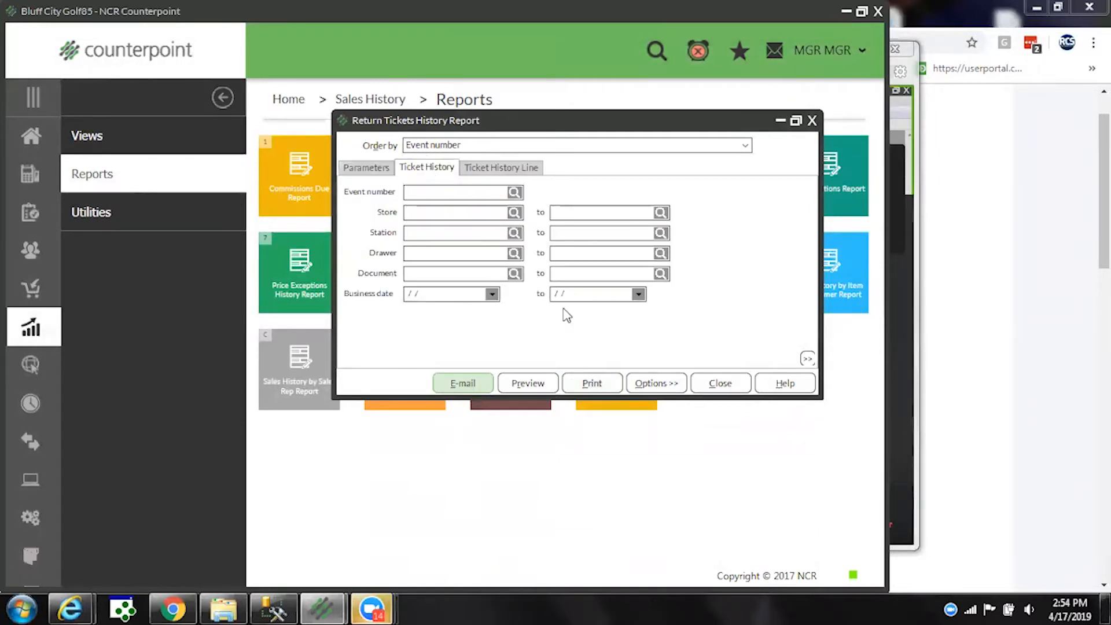
pyautogui.rightClick(700, 220)
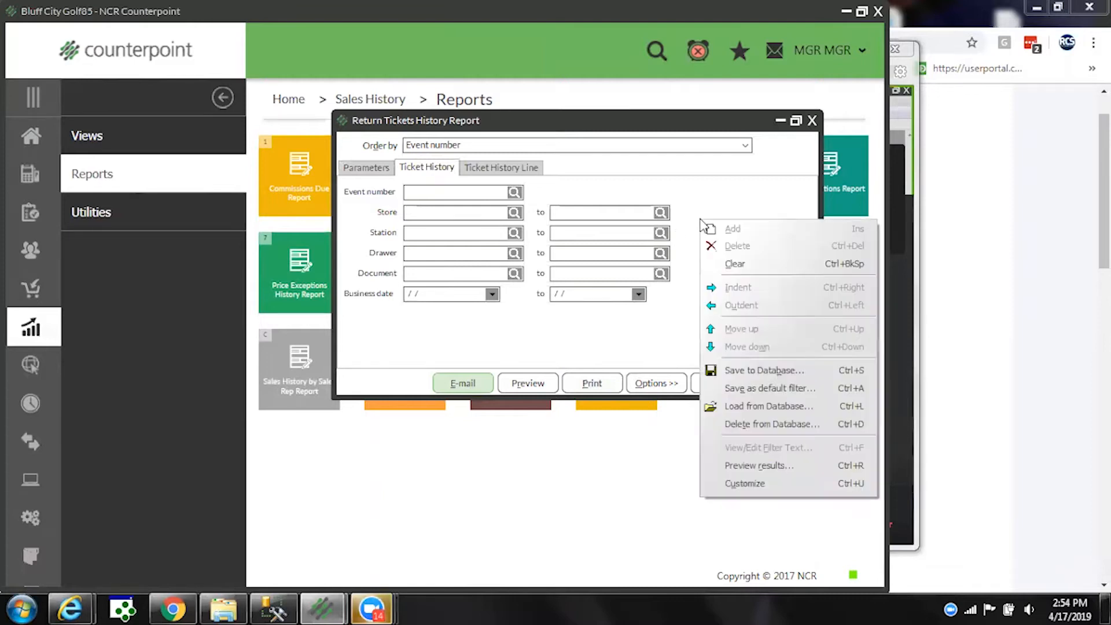
pyautogui.click(732, 489)
pyautogui.click(375, 256)
pyautogui.click(377, 255)
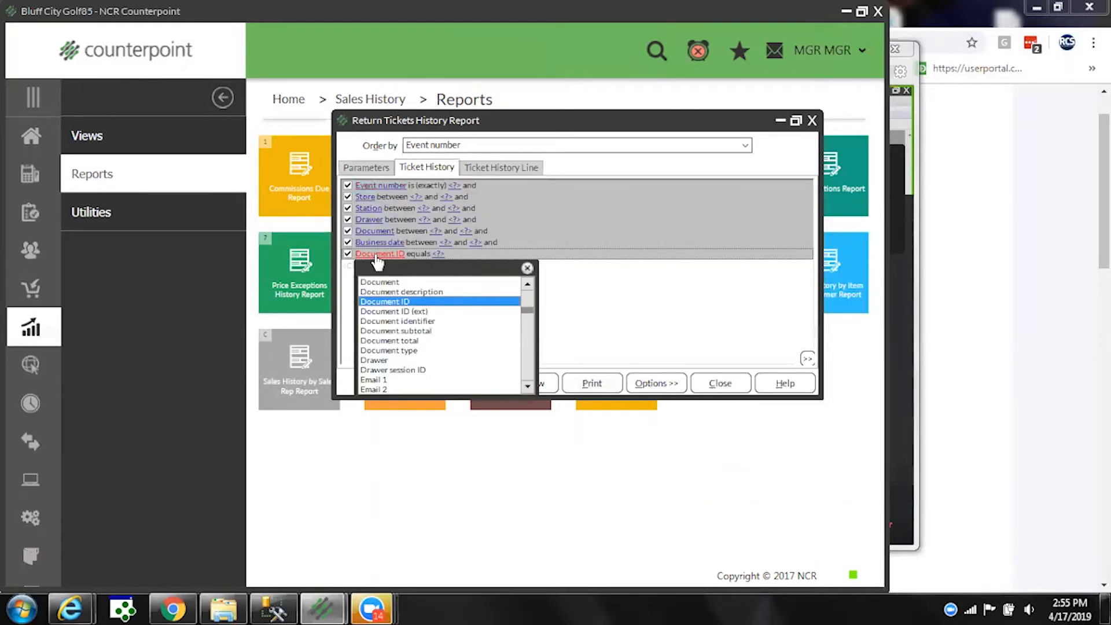
pyautogui.press('s')
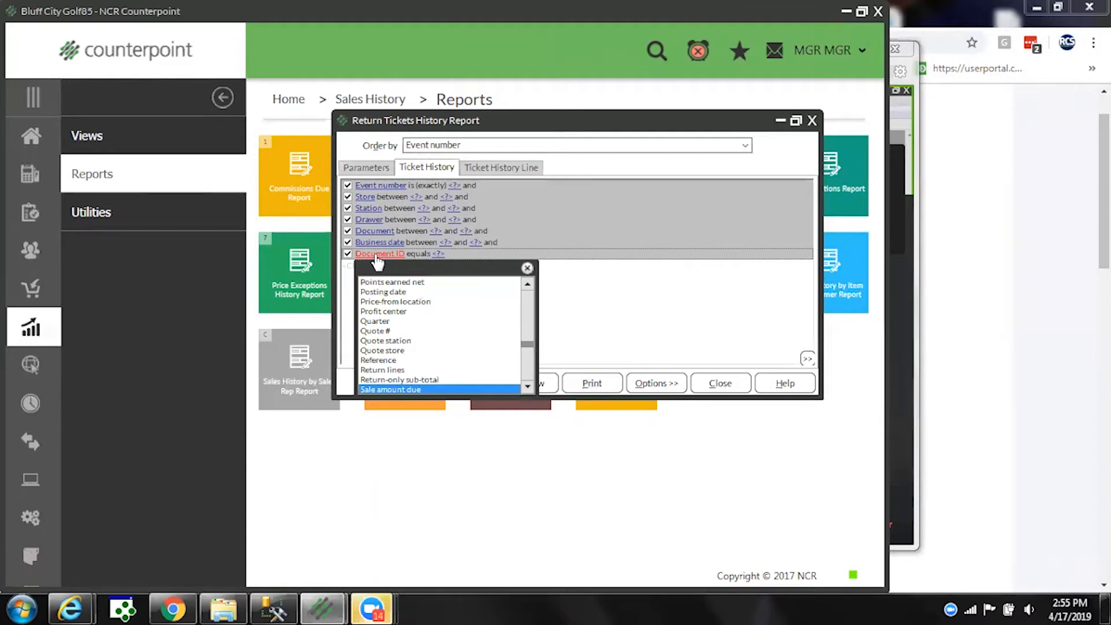
pyautogui.press('Down')
pyautogui.press('Down')
pyautogui.press('Down')
pyautogui.press('Down')
pyautogui.press('Up')
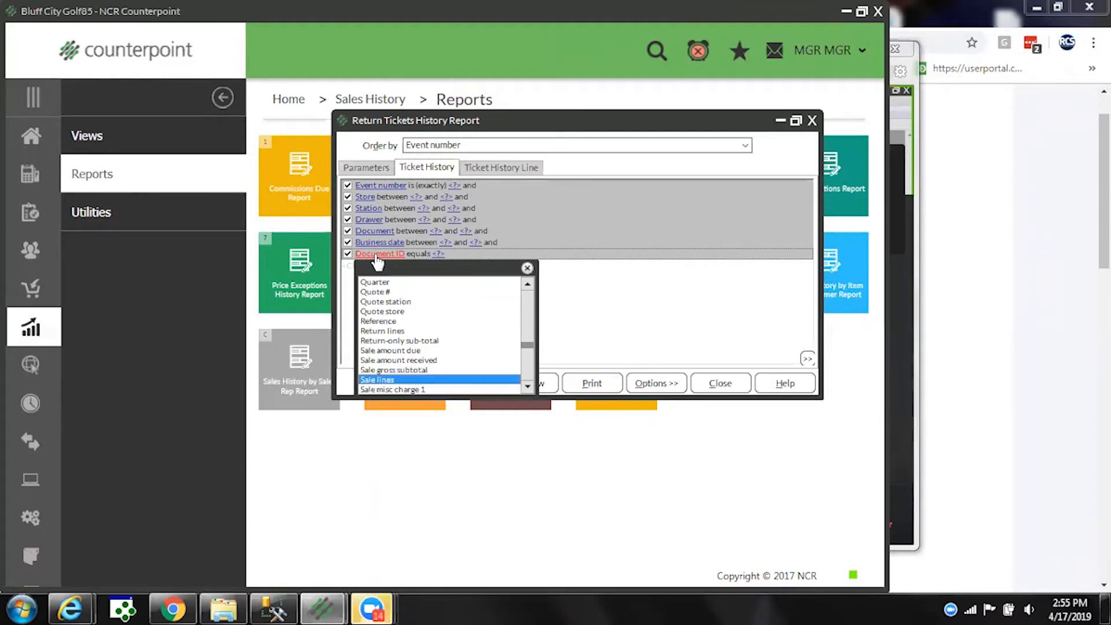
pyautogui.press('Return')
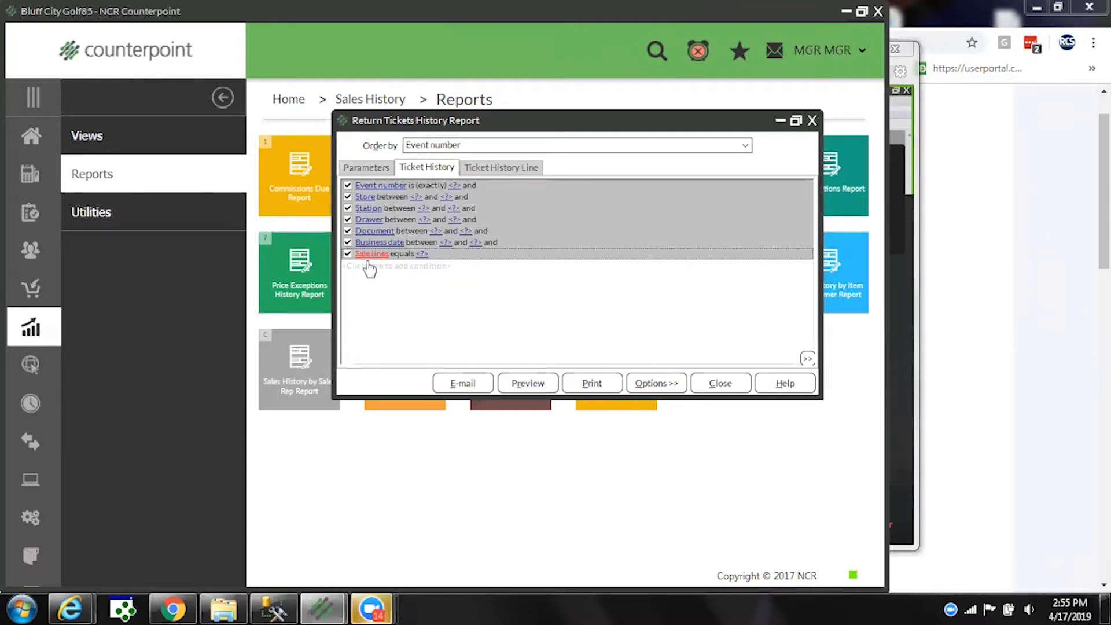
# Add a Return lines condition below the Sale lines condition in the Ticket History filter
pyautogui.click(368, 267)
pyautogui.click(368, 267)
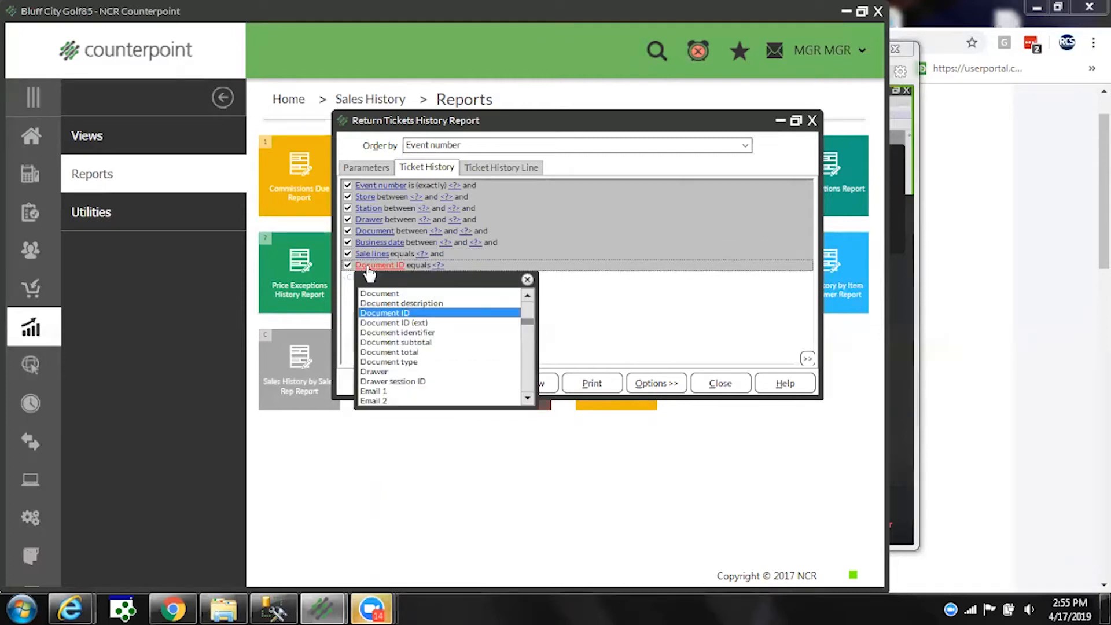
pyautogui.press('r')
pyautogui.press('Down')
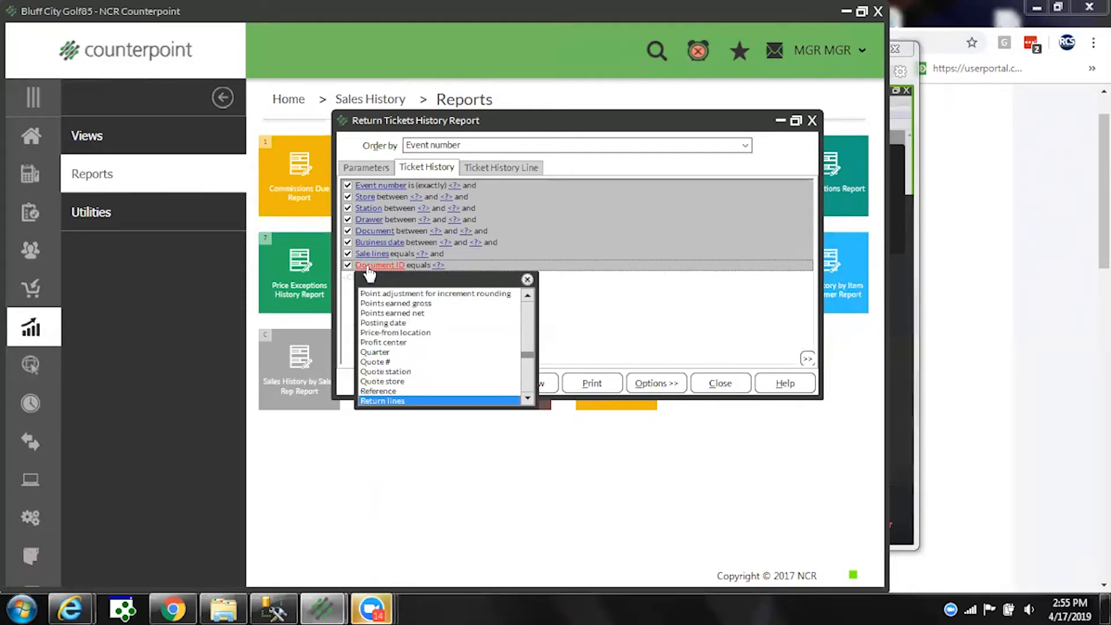
pyautogui.press('Return')
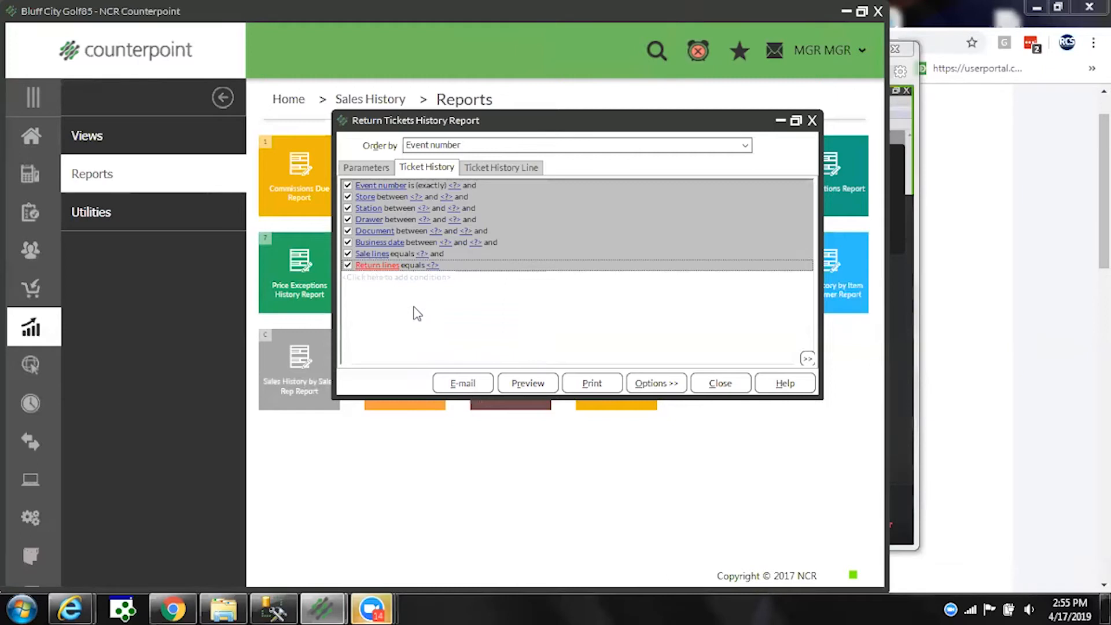
# Set the comparison of both the Return lines and Sale lines conditions to "at least"
pyautogui.click(415, 267)
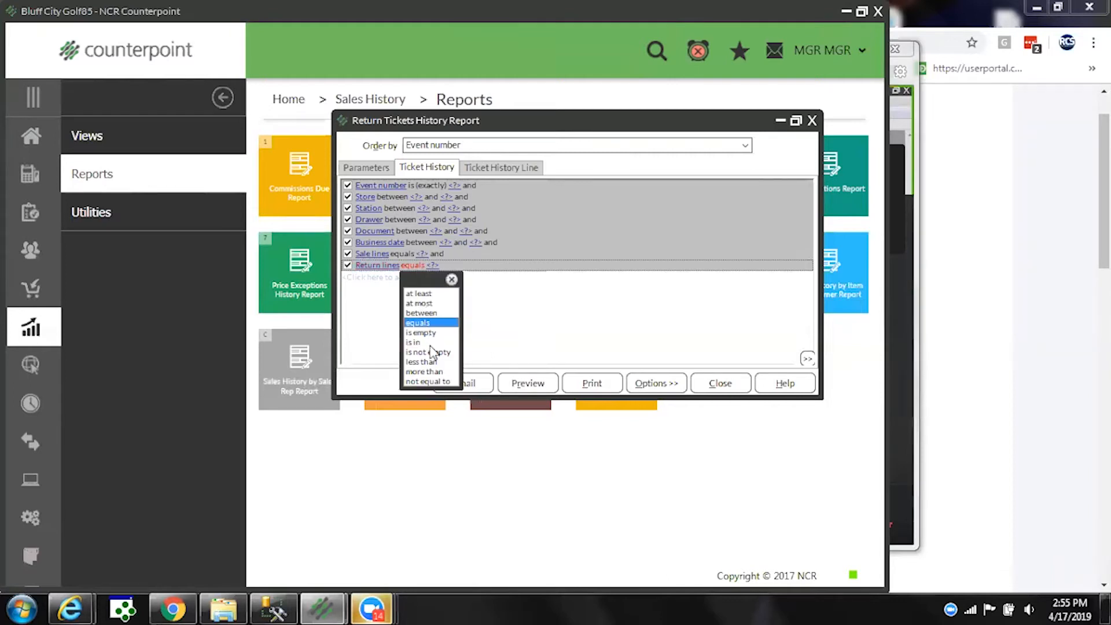
pyautogui.click(424, 304)
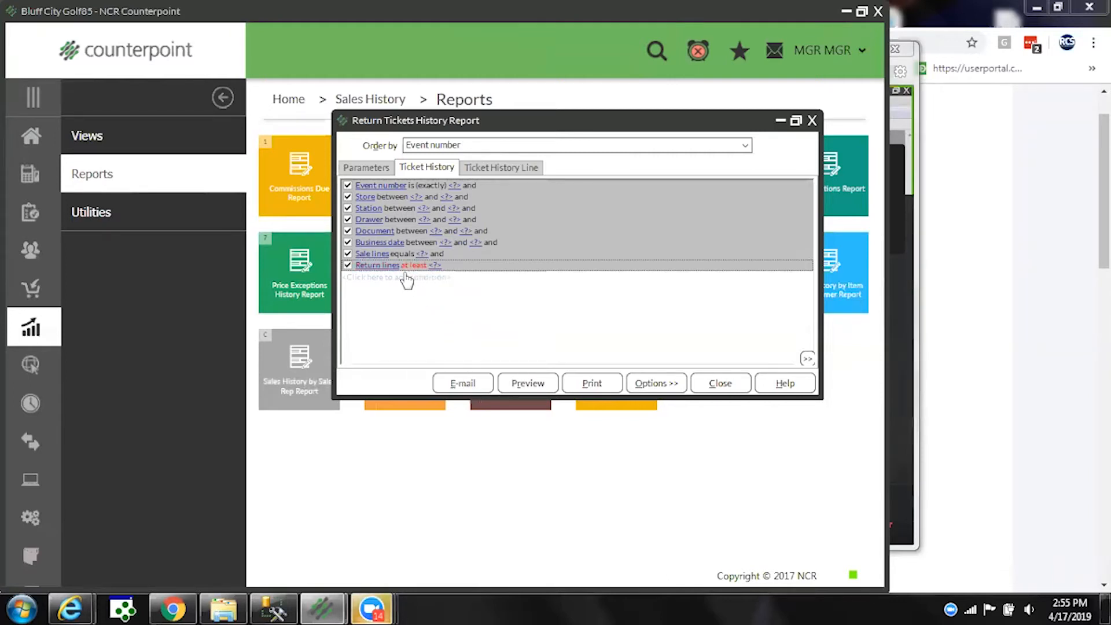
pyautogui.click(404, 254)
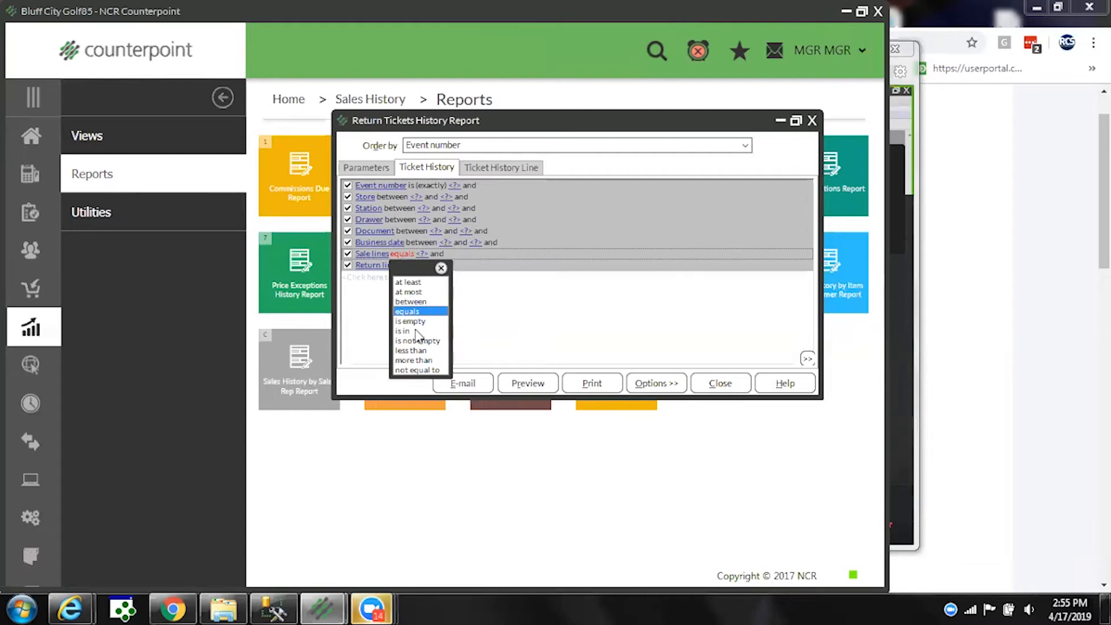
pyautogui.click(418, 282)
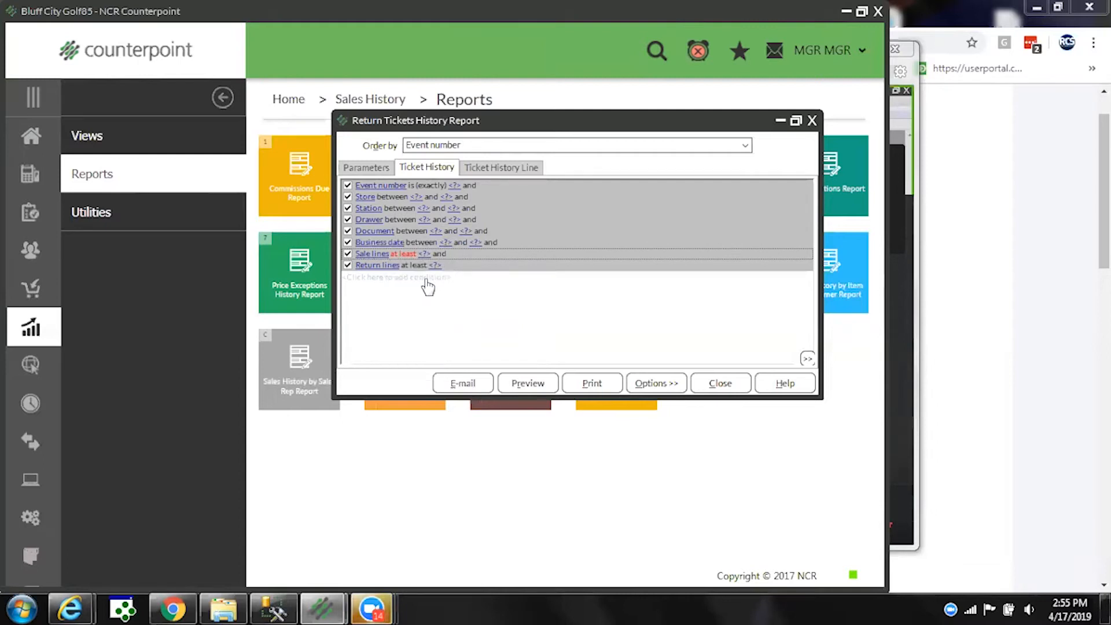
# Simplify the filter and set both sale lines at least and return lines at least to 1
pyautogui.rightClick(441, 310)
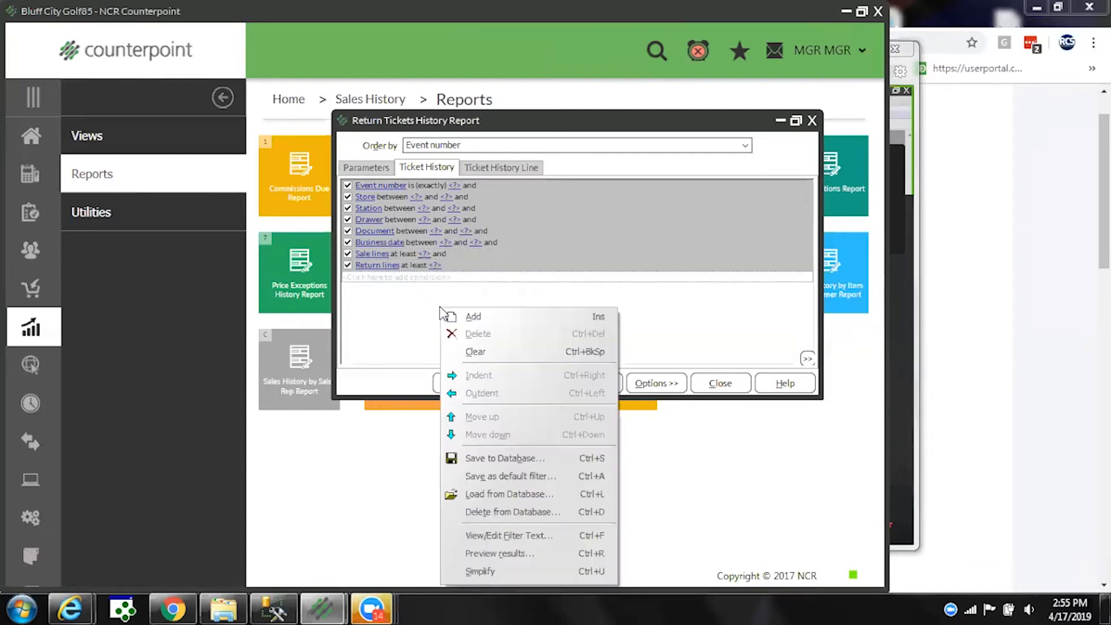
pyautogui.click(486, 572)
pyautogui.click(443, 313)
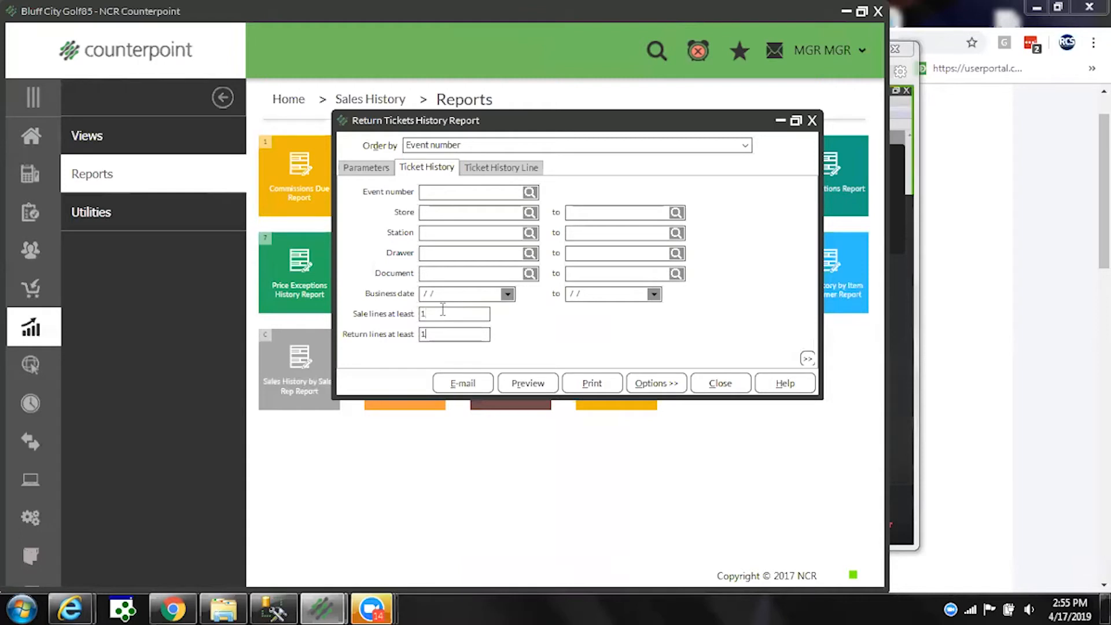
# Preview the return tickets history report with the sale and return line filter, and close the report
pyautogui.click(528, 383)
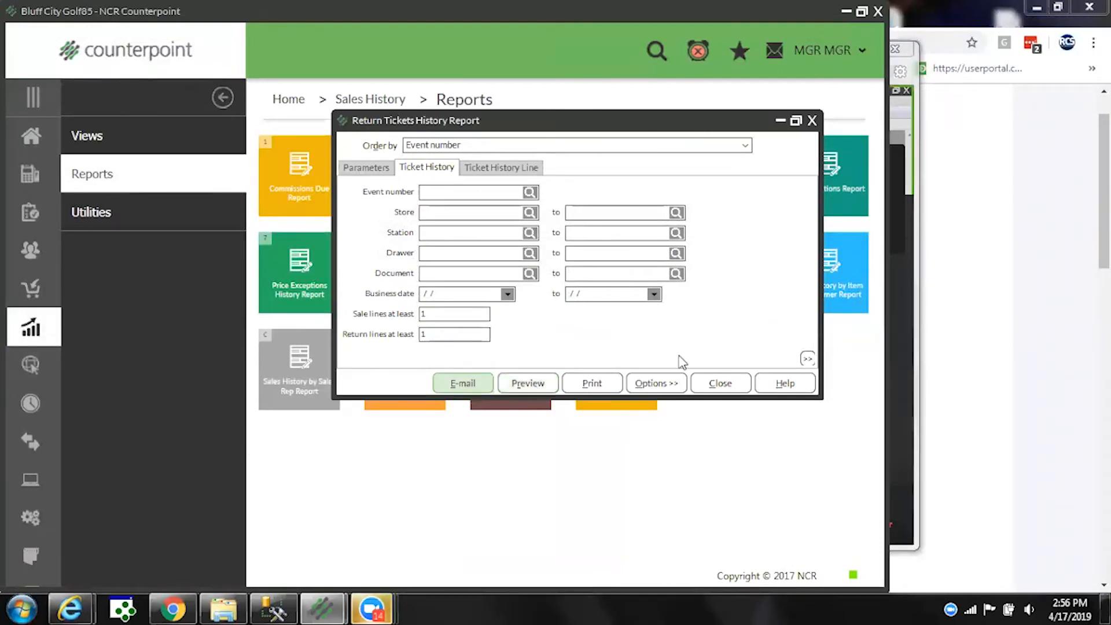
pyautogui.click(719, 384)
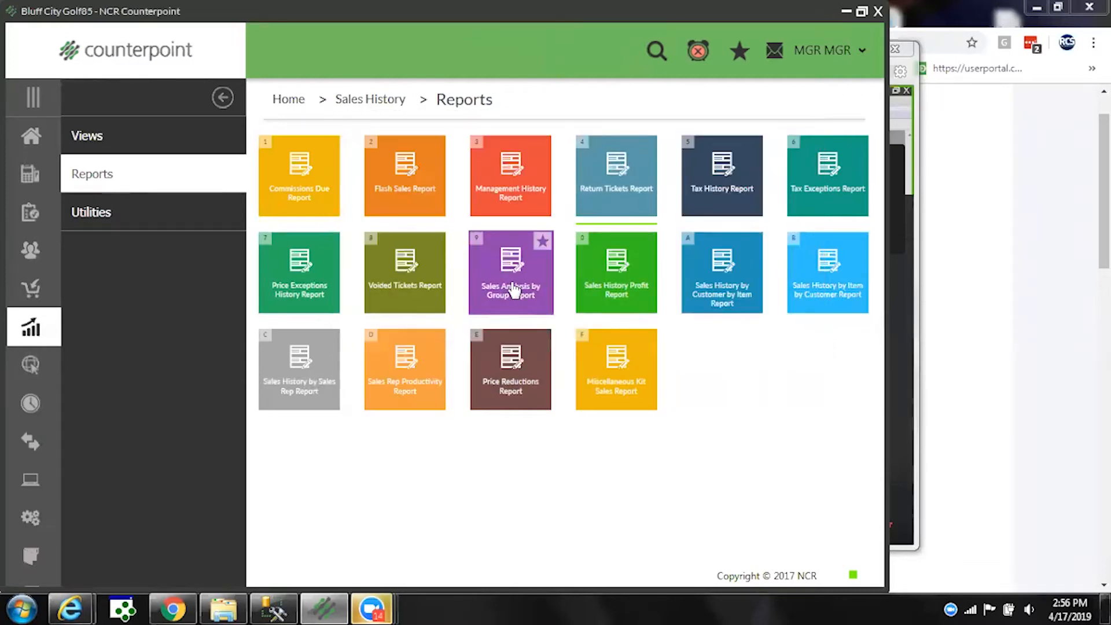
# Open the Sales Analysis by Group report, group it by Ticket History User and set it to print all groups
pyautogui.click(514, 289)
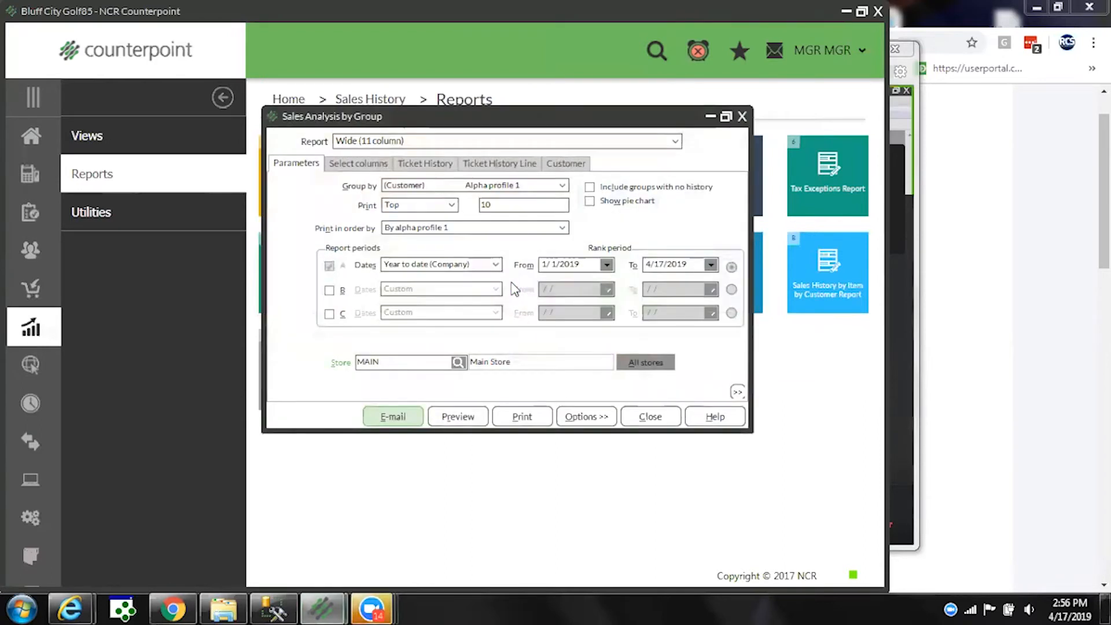
pyautogui.click(510, 184)
pyautogui.moveTo(581, 218); pyautogui.dragTo(590, 342)
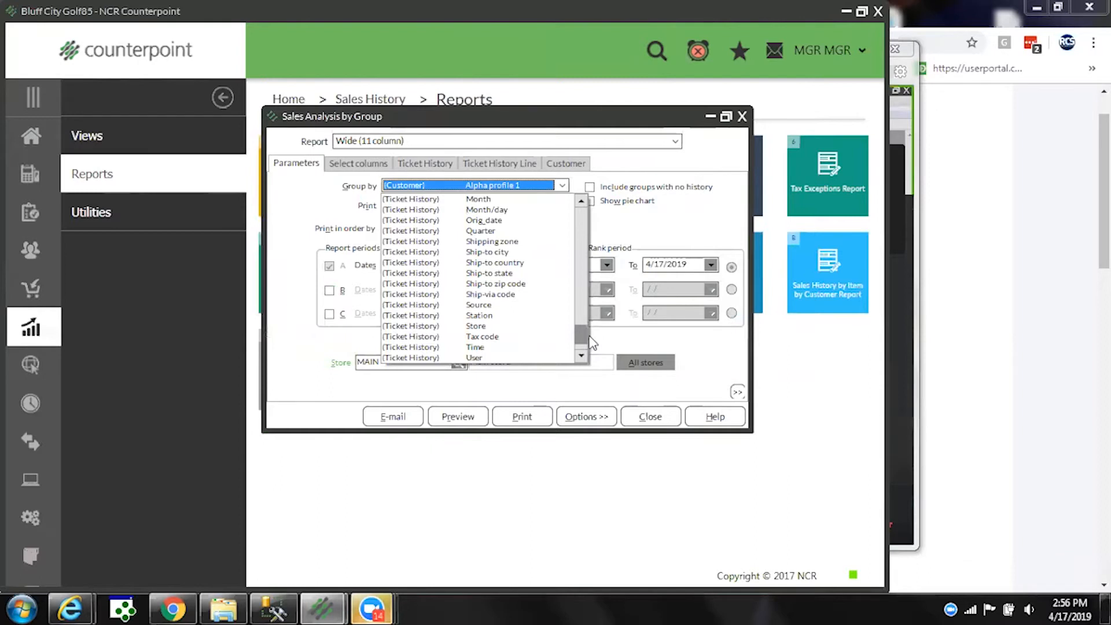
pyautogui.click(420, 358)
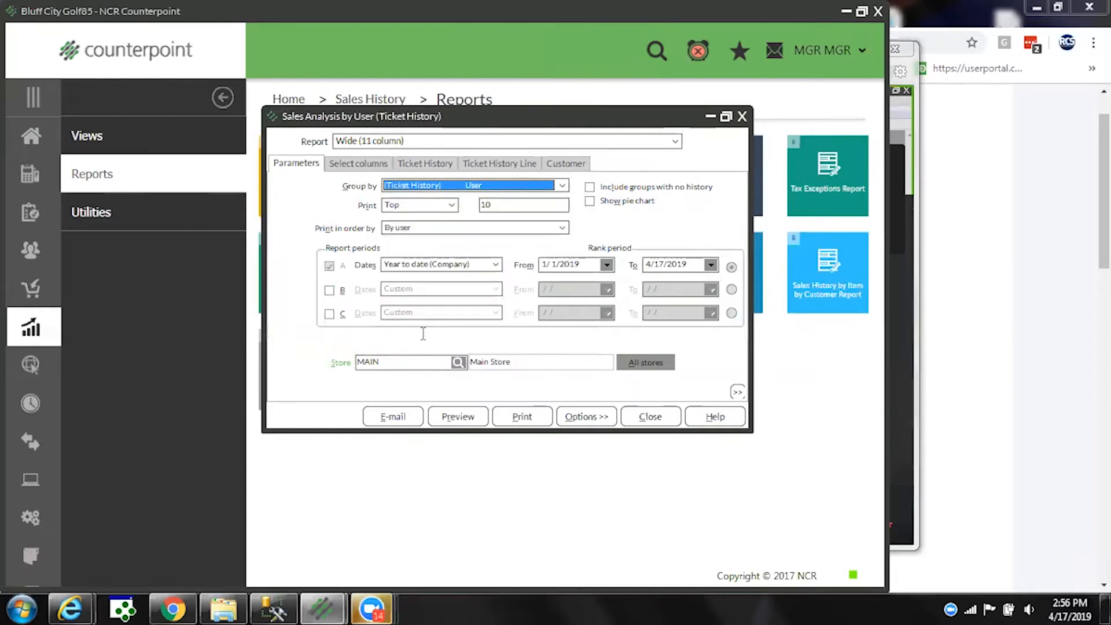
pyautogui.click(451, 205)
pyautogui.click(414, 246)
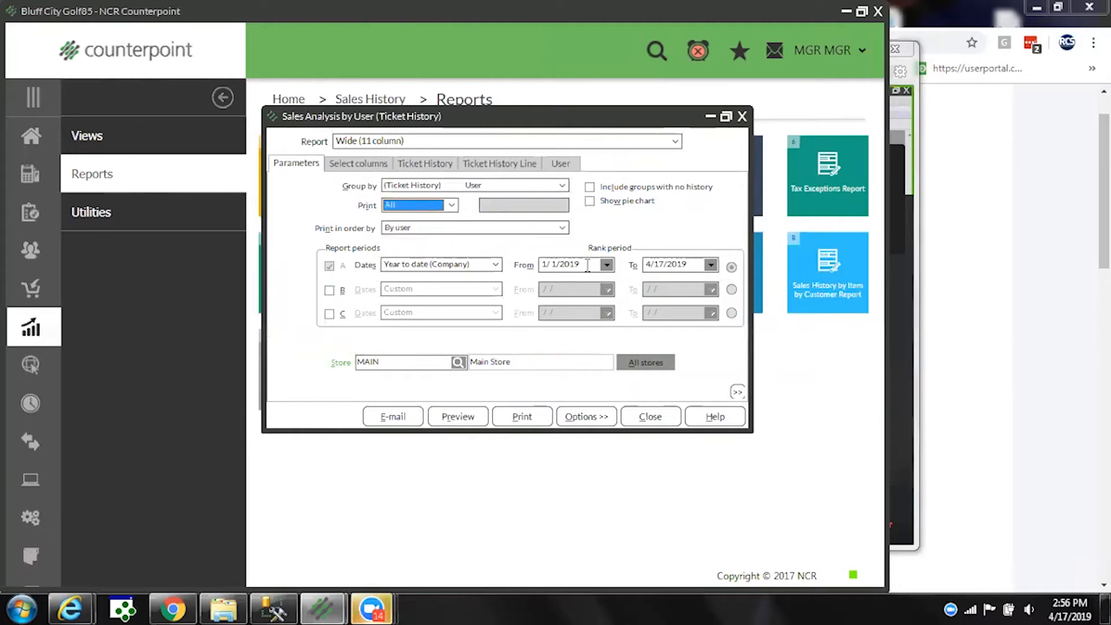
# Set the start date of report period A to 1/1/2010 and include all stores
pyautogui.click(581, 264)
pyautogui.press('BackSpace')
pyautogui.write('0')
pyautogui.click(645, 363)
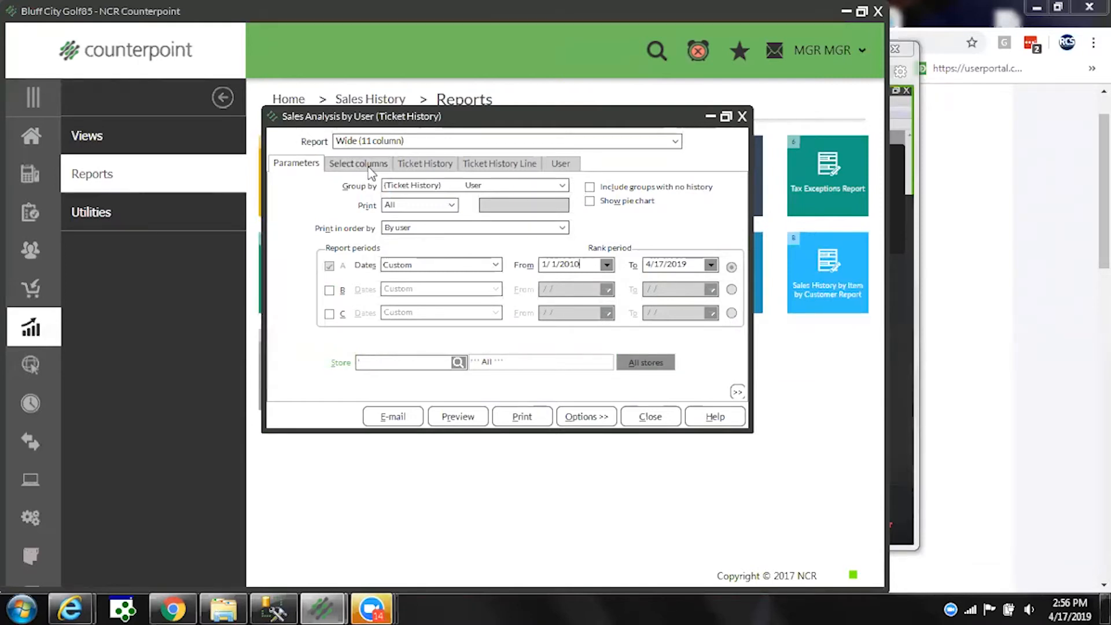
# Customize the sales analysis report's Ticket History Line filter and add a new condition after Primary vendor
pyautogui.click(511, 169)
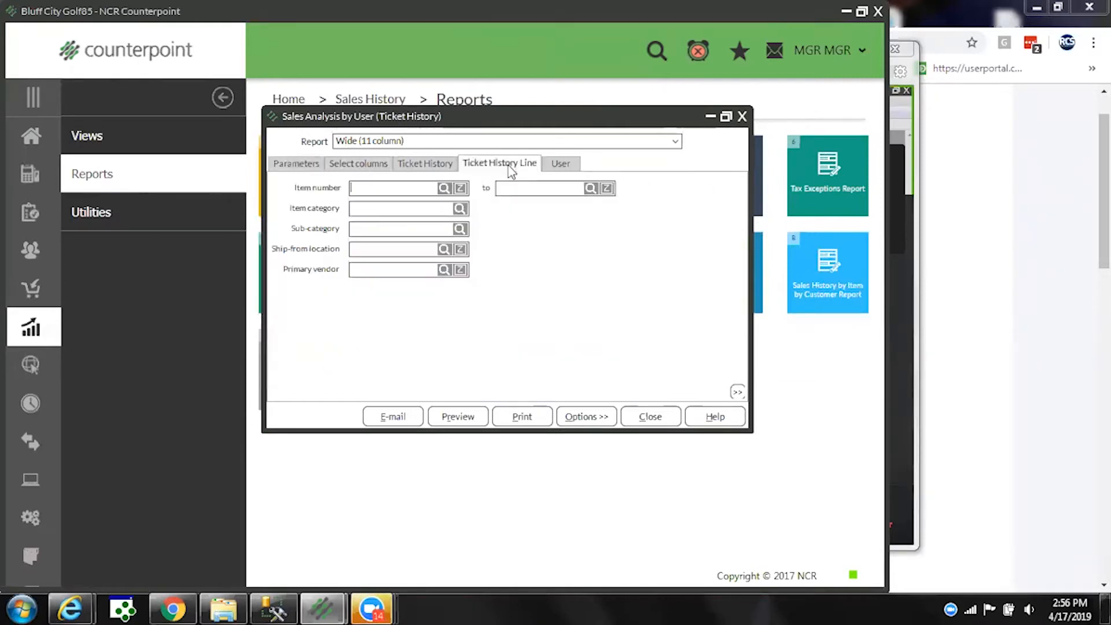
pyautogui.rightClick(521, 270)
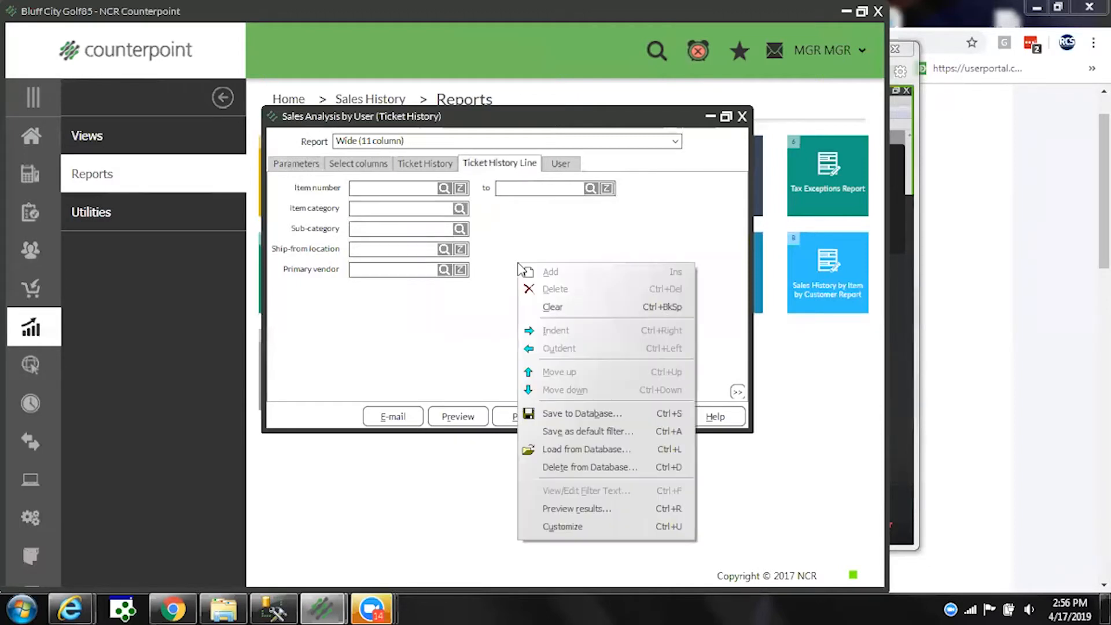
pyautogui.click(561, 528)
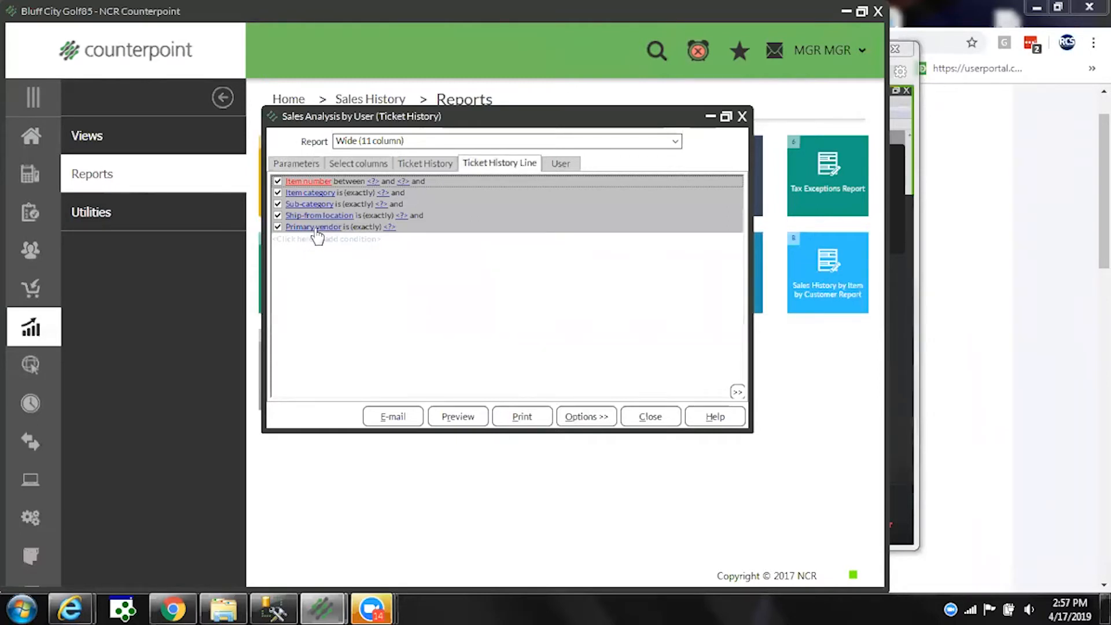
pyautogui.click(308, 239)
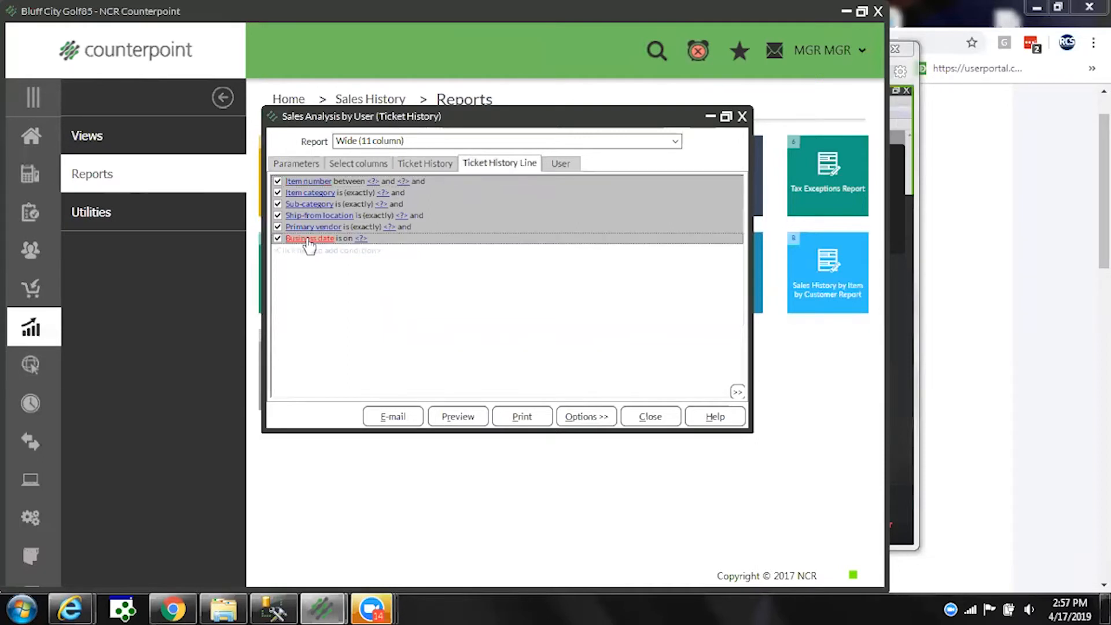
# Change the new filter condition to Item type is (exactly) Discount
pyautogui.click(309, 239)
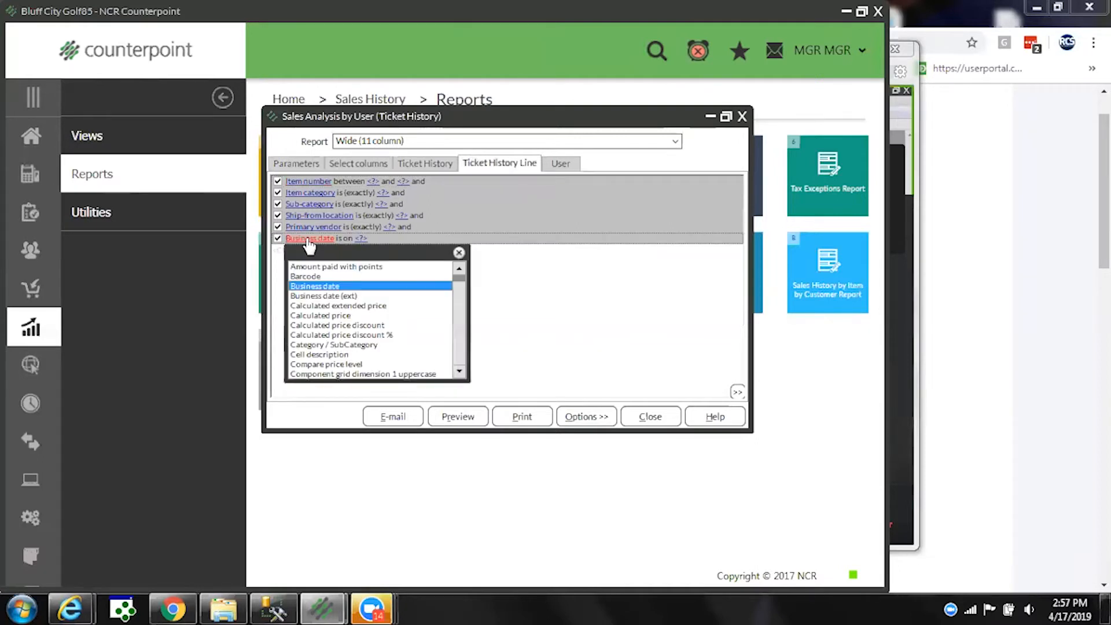
pyautogui.press('l')
pyautogui.press('Down')
pyautogui.press('Down')
pyautogui.press('Down')
pyautogui.press('Down')
pyautogui.press('Down')
pyautogui.press('Down')
pyautogui.press('Down')
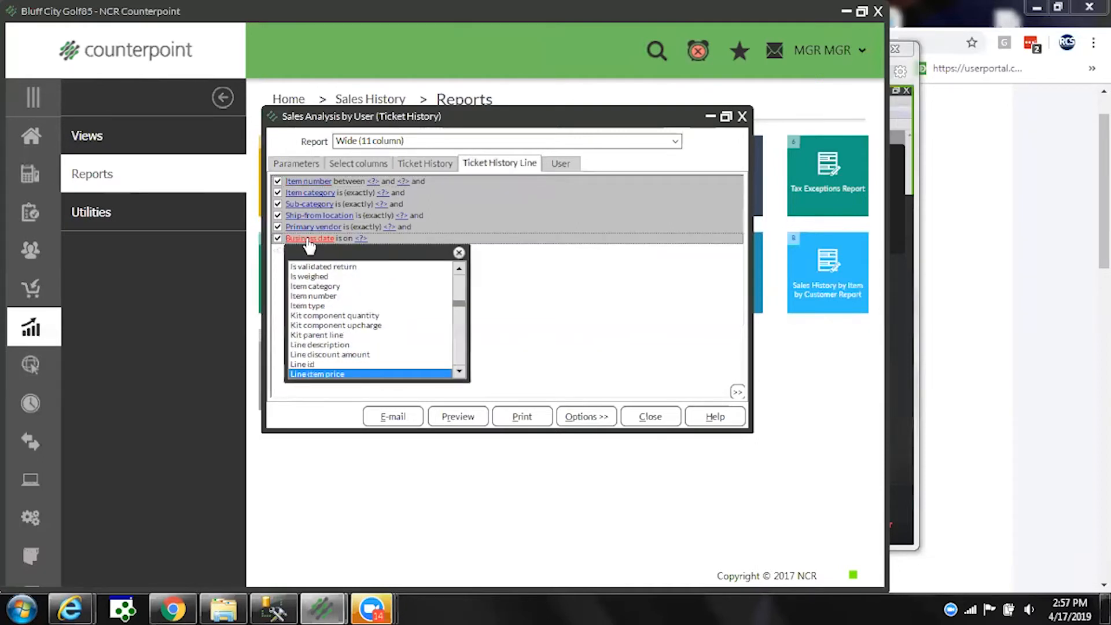
pyautogui.press('Up')
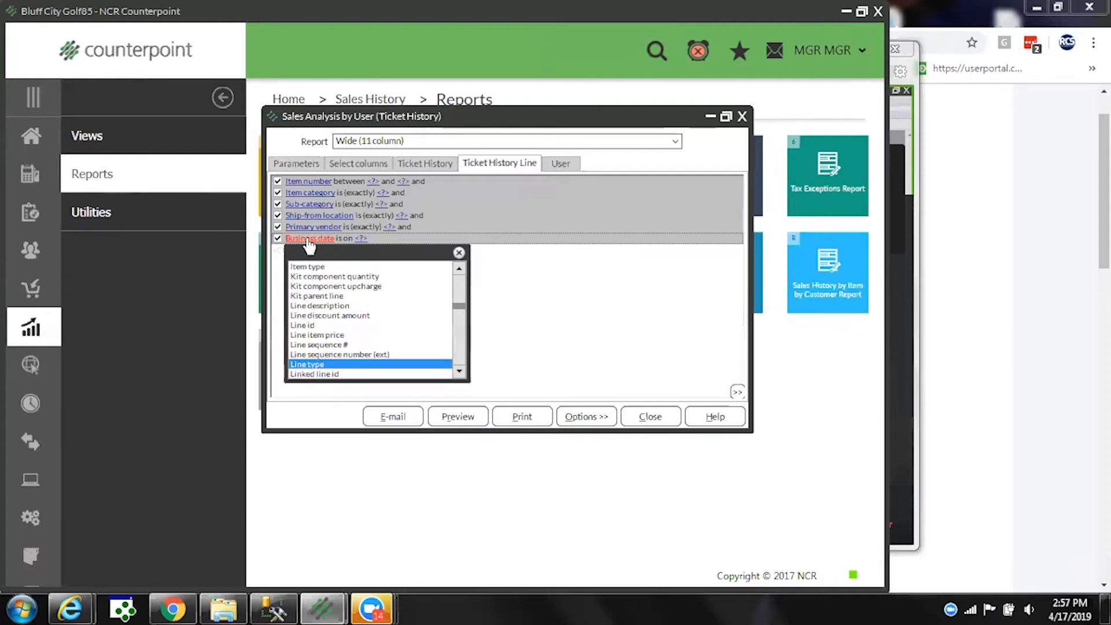
pyautogui.press('Down')
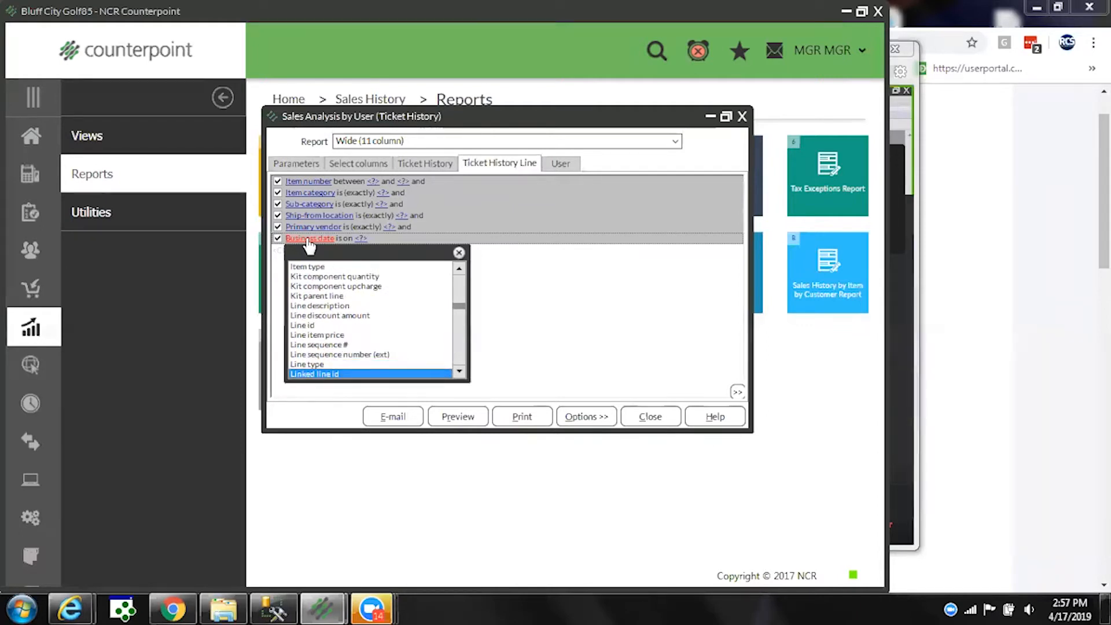
pyautogui.press('i')
pyautogui.press('t')
pyautogui.press('Down')
pyautogui.press('Down')
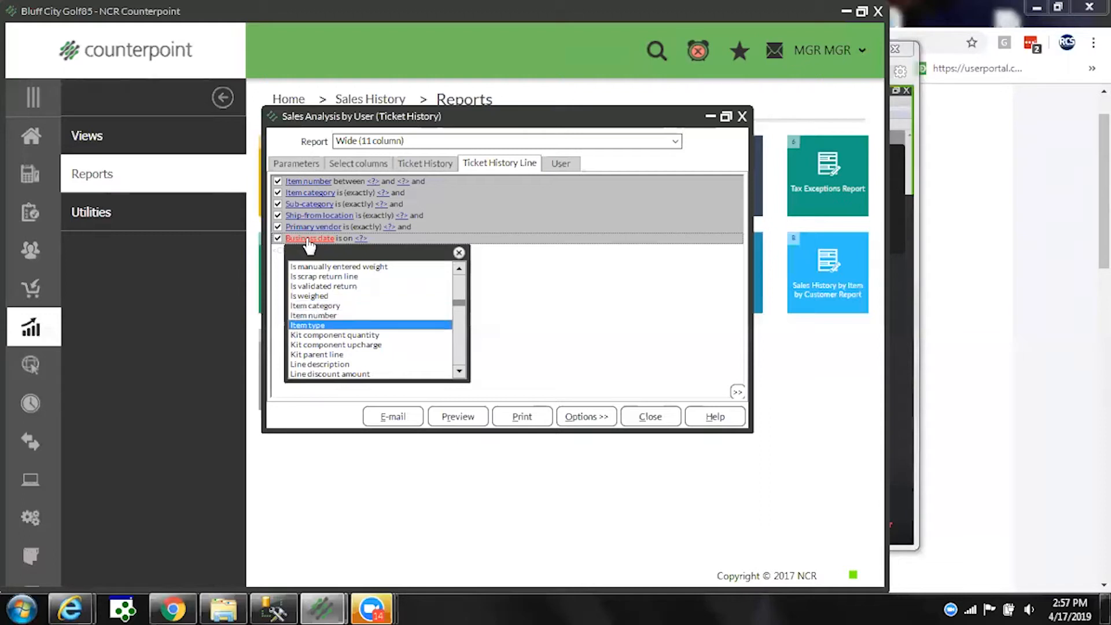
pyautogui.press('Return')
pyautogui.click(367, 239)
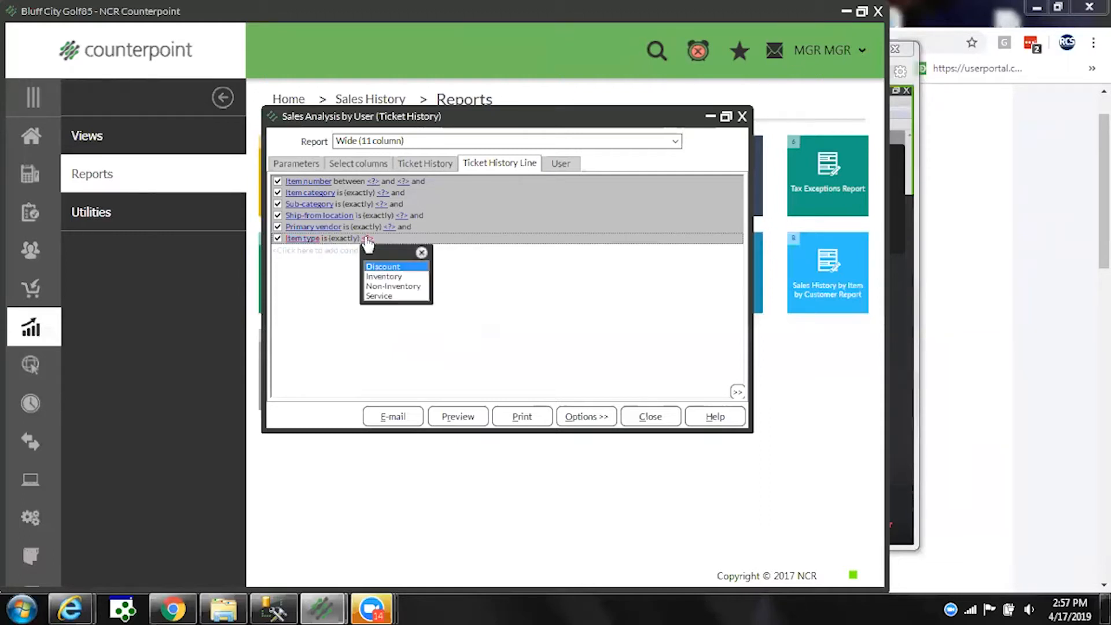
pyautogui.click(396, 267)
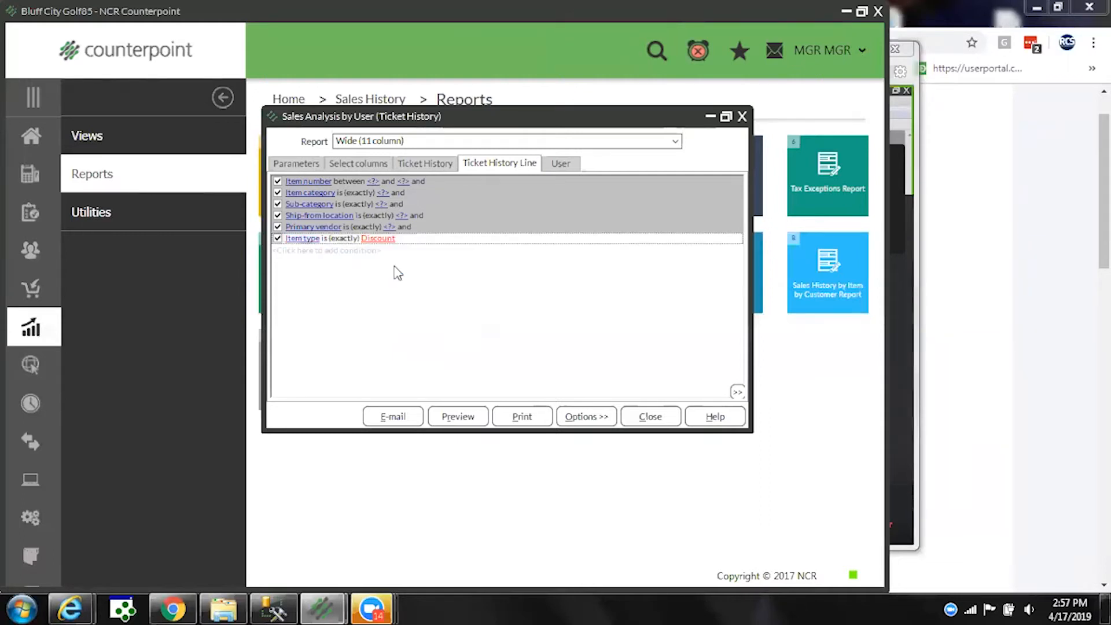
# Remove Profit $, Profit %, # of tickets and Average ticket from the report's visible columns
pyautogui.click(373, 164)
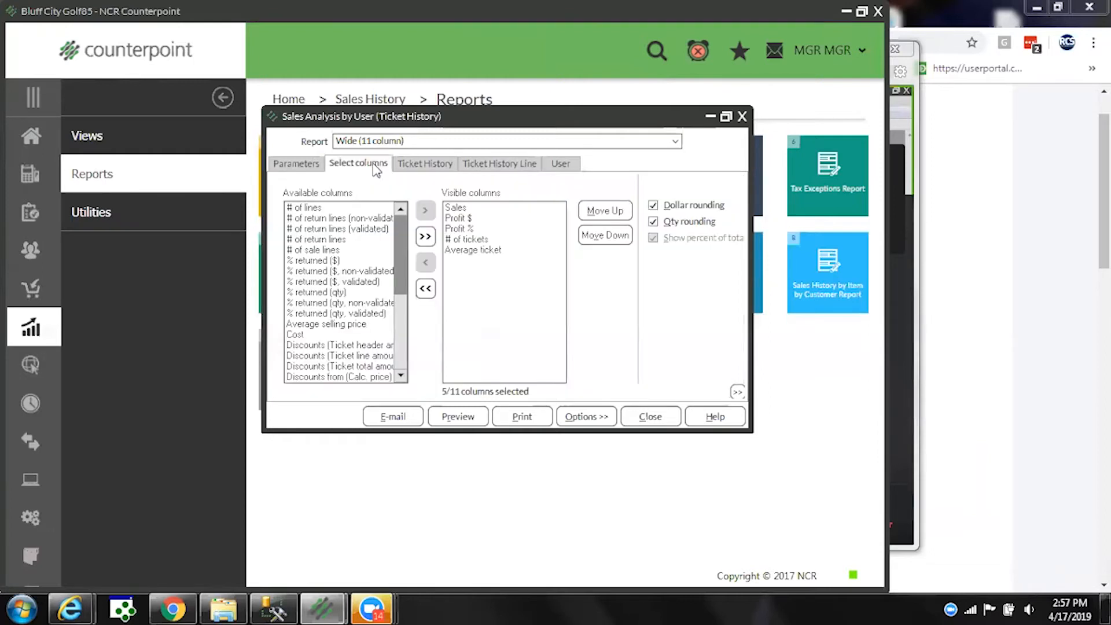
pyautogui.doubleClick(466, 219)
pyautogui.doubleClick(467, 223)
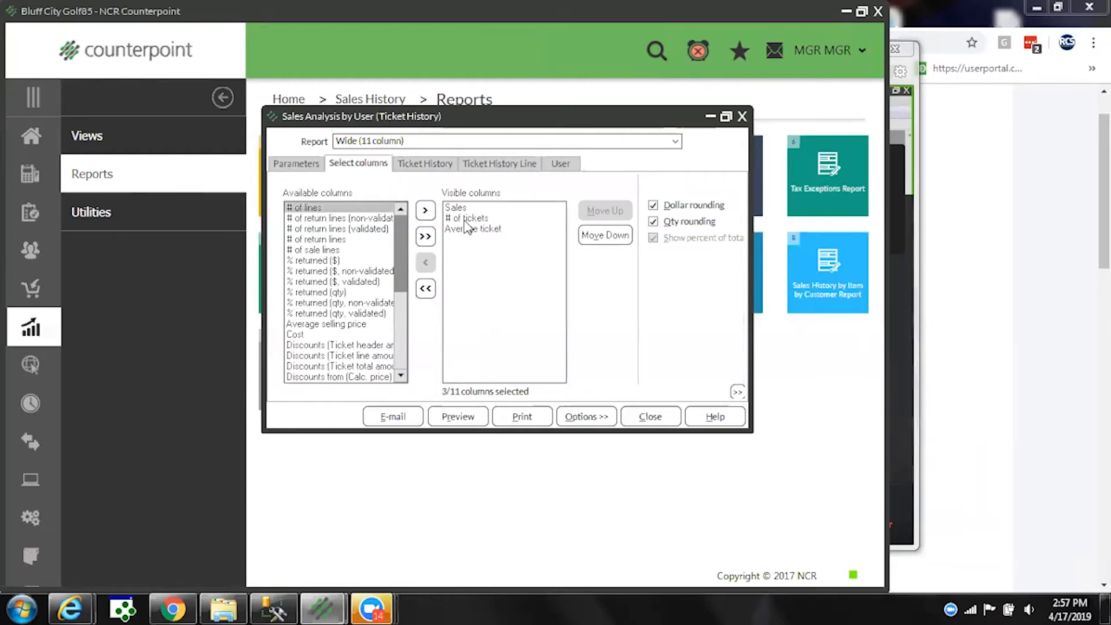
pyautogui.doubleClick(467, 223)
pyautogui.doubleClick(466, 223)
# Add Qty sold to the sales analysis report's visible columns
pyautogui.scroll(-8, 315, 355)
pyautogui.scroll(-3, 314, 354)
pyautogui.scroll(-1, 314, 354)
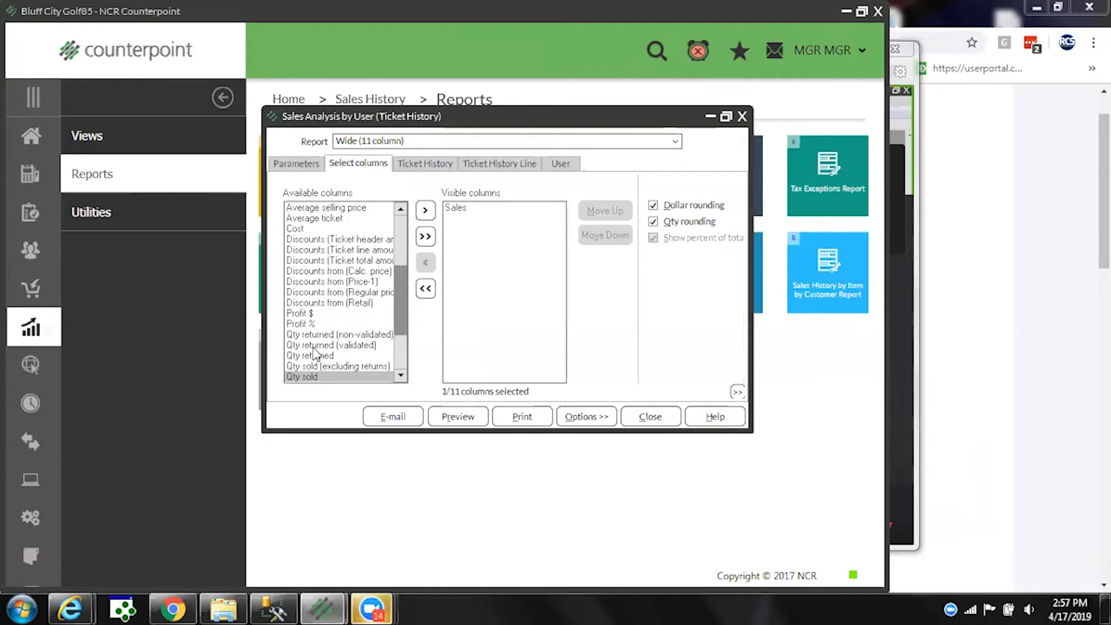
pyautogui.click(426, 210)
# Preview the sales analysis by user report, and close the preview and the report
pyautogui.click(457, 416)
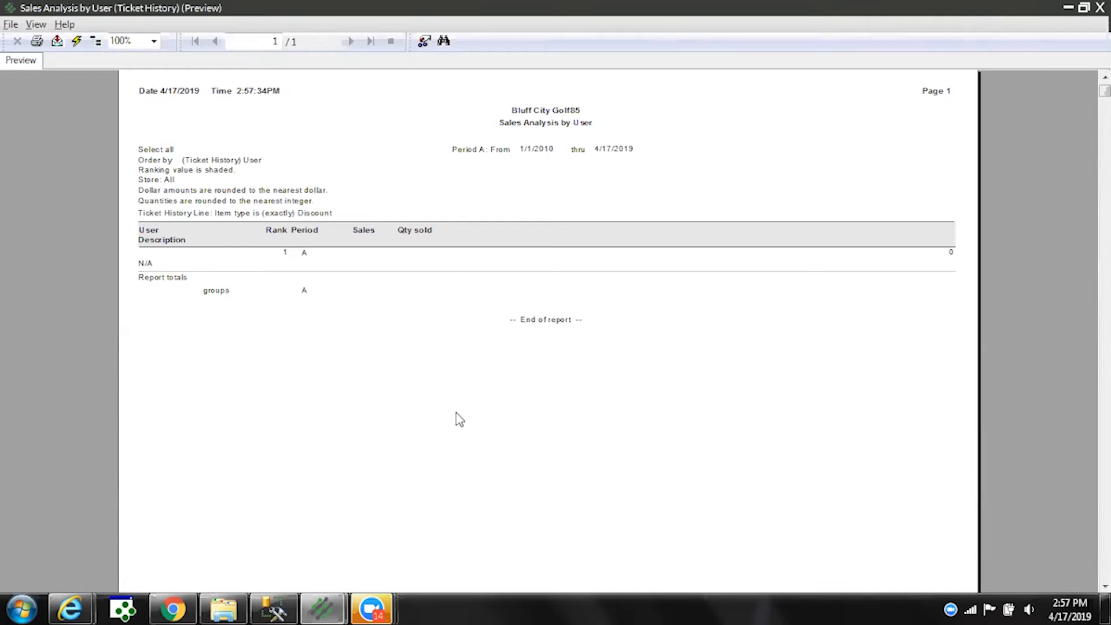
pyautogui.press('Escape')
pyautogui.press('Escape')
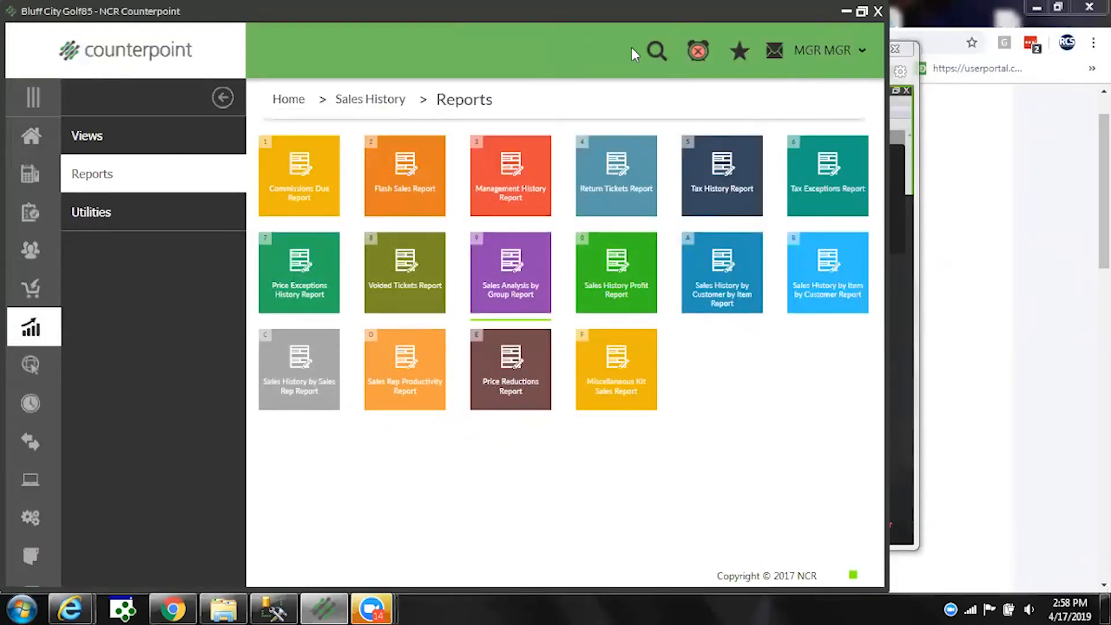
# Open the Point of Sale Exceptions report and edit the year of its beginning date
pyautogui.click(30, 185)
pyautogui.click(88, 378)
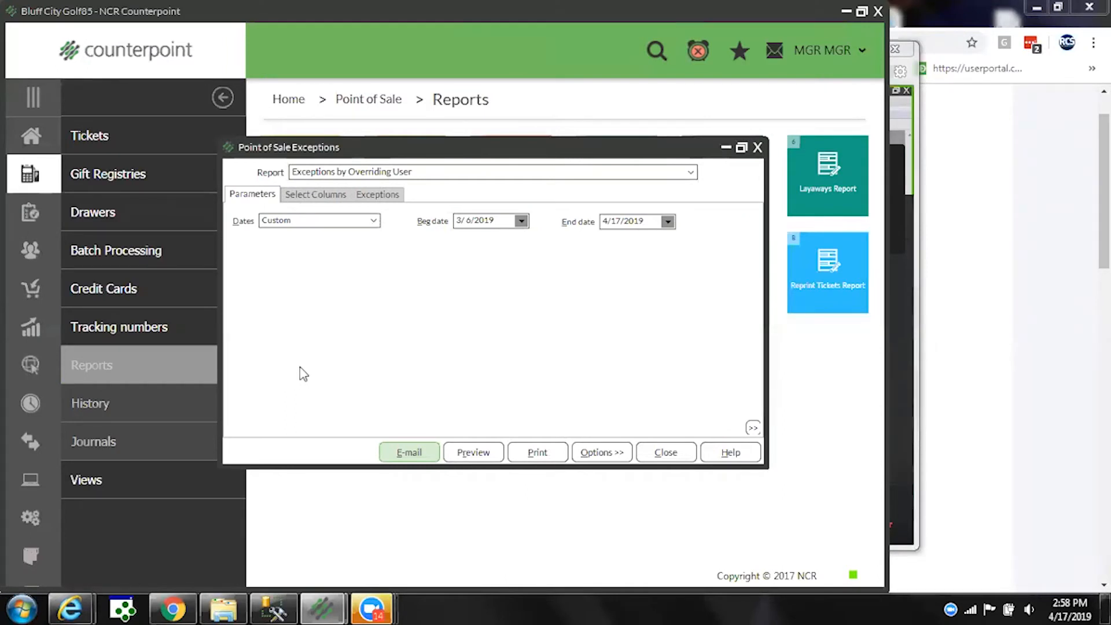
pyautogui.click(497, 223)
pyautogui.press('BackSpace')
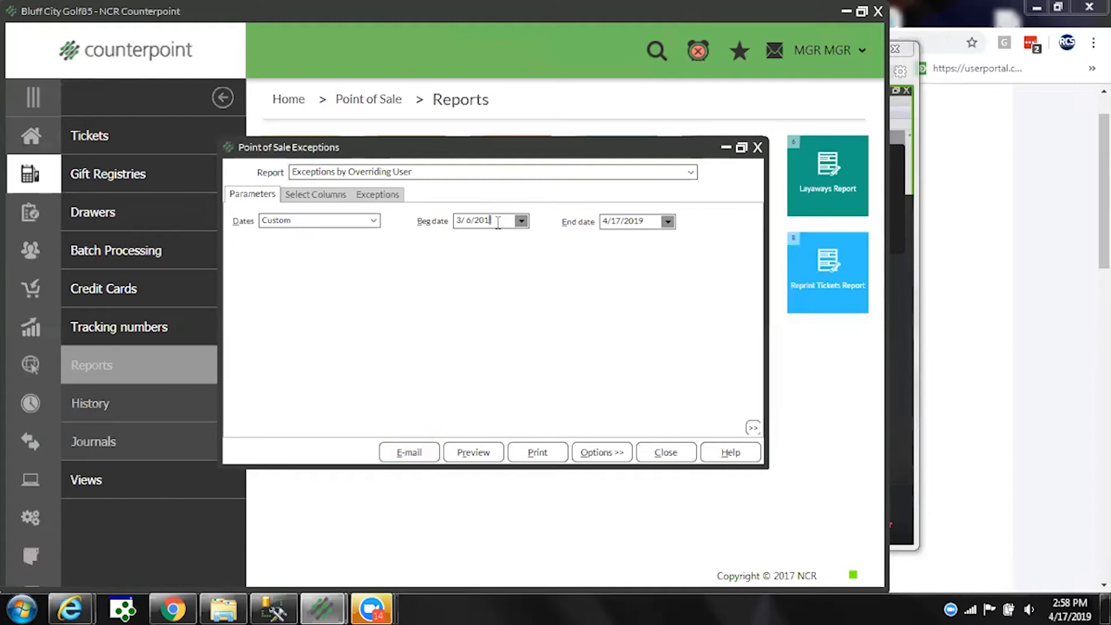
# Add Void, Return line, Return line (amount), Price override, Price override (amount) and Completed ticket void as visible columns
pyautogui.click(312, 197)
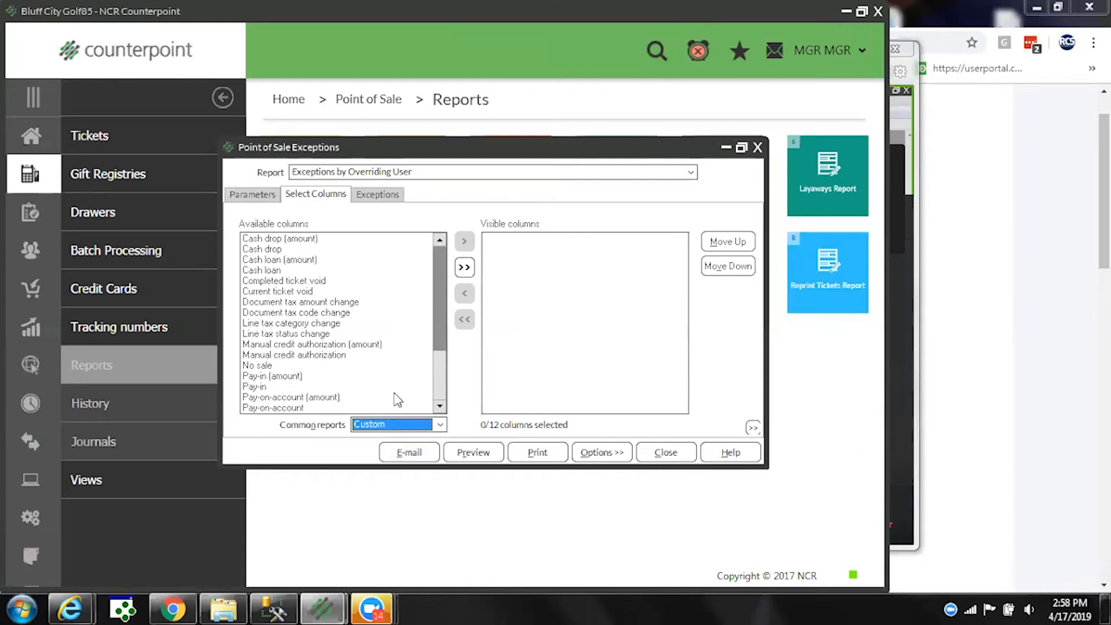
pyautogui.moveTo(439, 276); pyautogui.dragTo(447, 354)
pyautogui.doubleClick(248, 408)
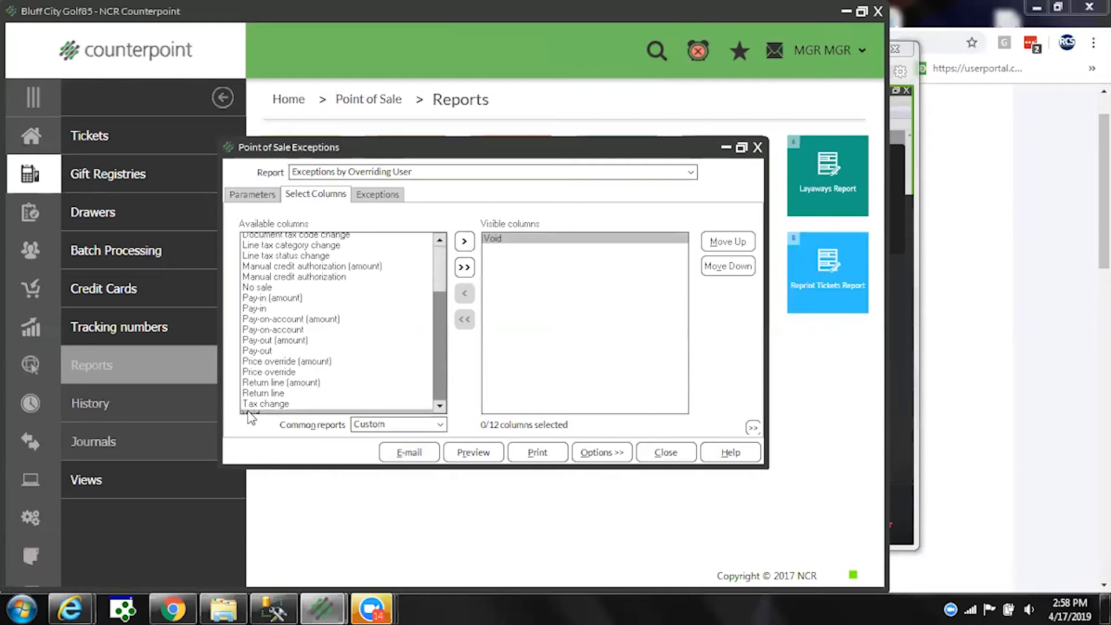
pyautogui.doubleClick(275, 399)
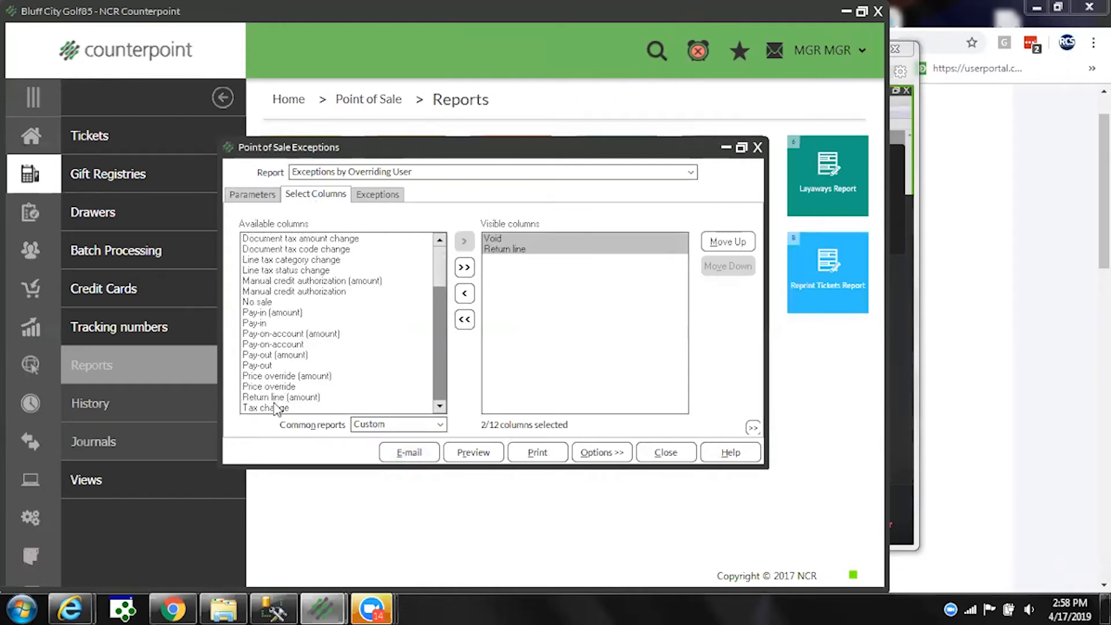
pyautogui.doubleClick(292, 399)
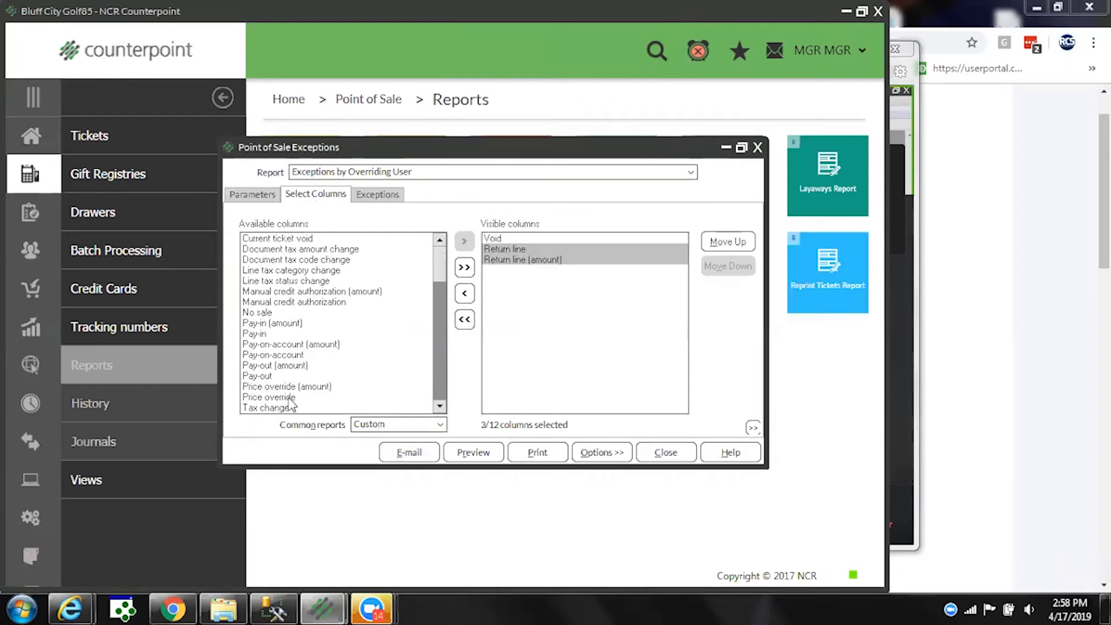
pyautogui.doubleClick(292, 399)
pyautogui.doubleClick(311, 397)
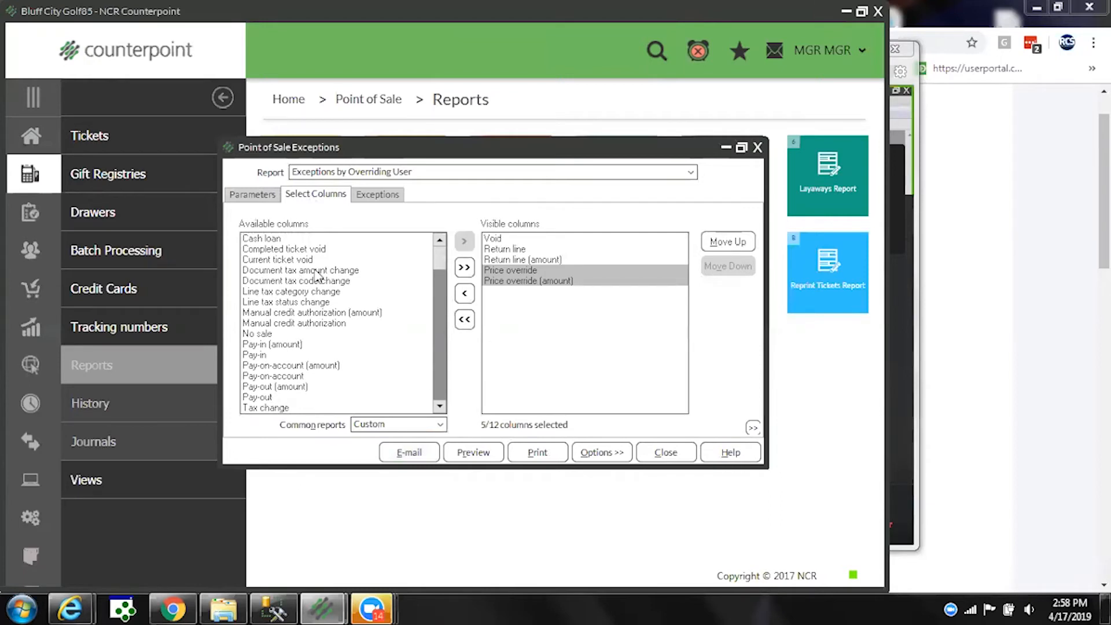
pyautogui.doubleClick(303, 249)
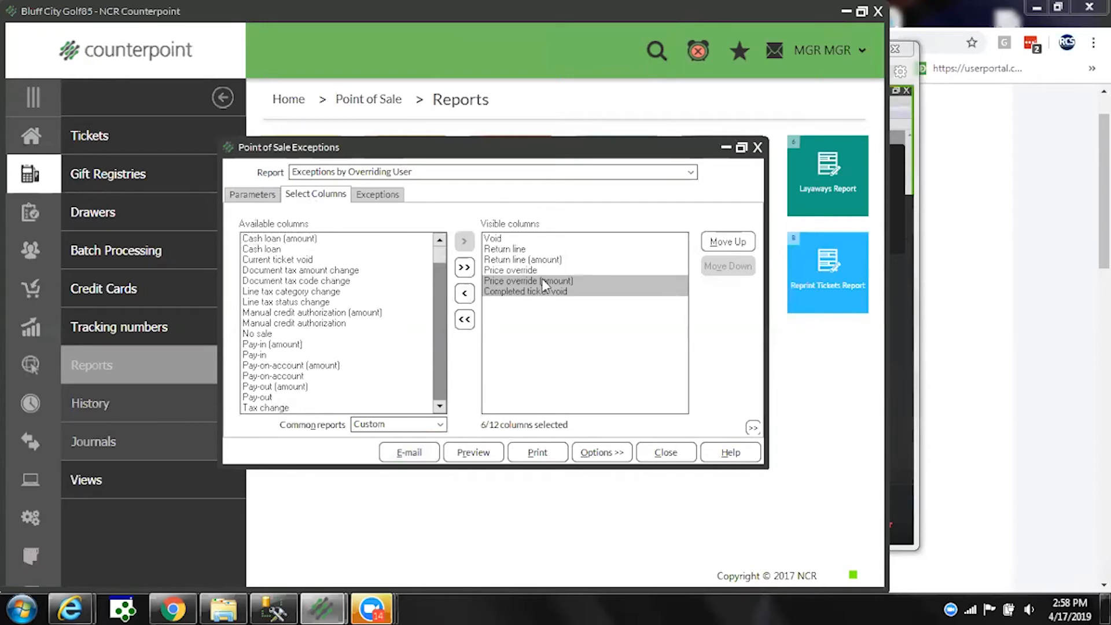
# Reorder the visible columns so that Void comes directly before Completed ticket void
pyautogui.click(513, 240)
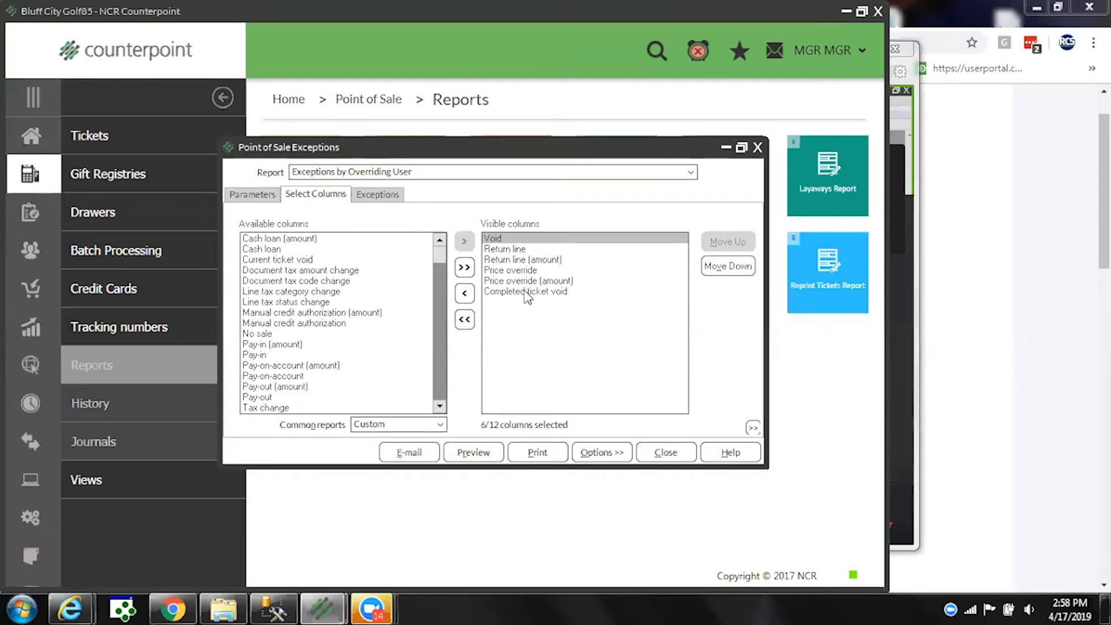
pyautogui.click(719, 270)
pyautogui.click(719, 269)
pyautogui.click(719, 270)
pyautogui.click(720, 271)
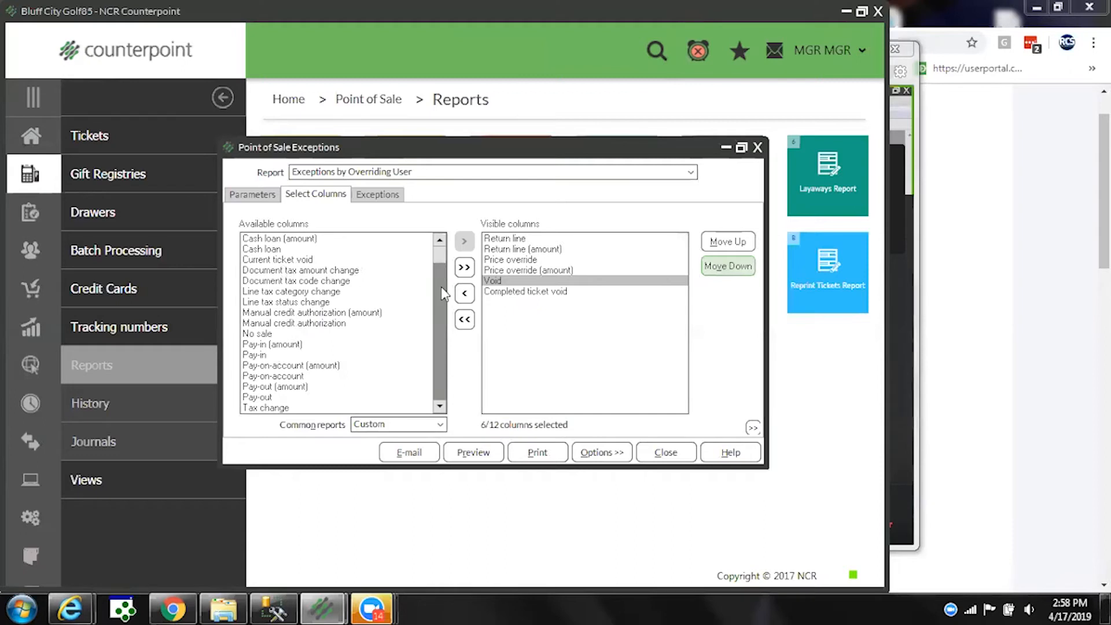
pyautogui.moveTo(437, 361); pyautogui.dragTo(437, 307)
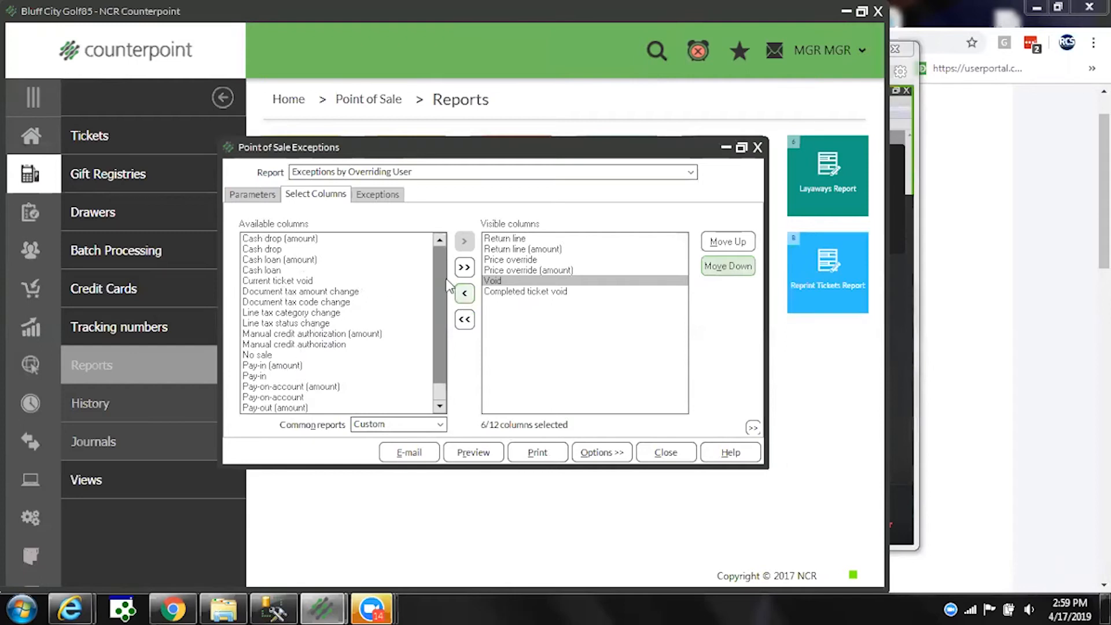
pyautogui.moveTo(441, 288); pyautogui.dragTo(441, 321)
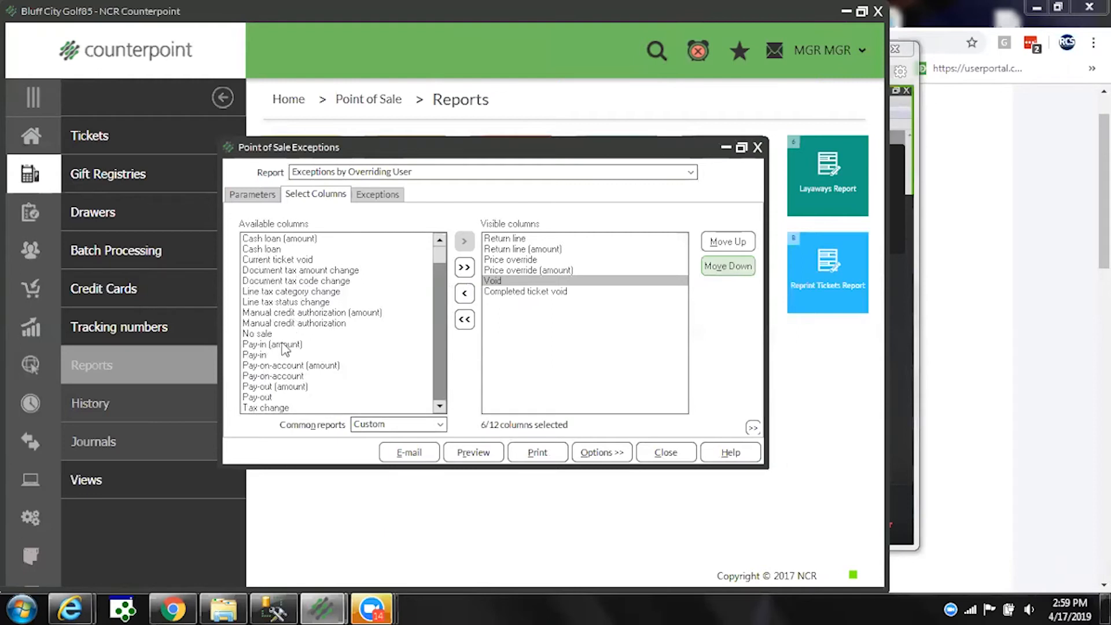
# Preview the Exceptions by Overriding User report with the selected columns, and close the preview and the report
pyautogui.scroll(1, 442, 339)
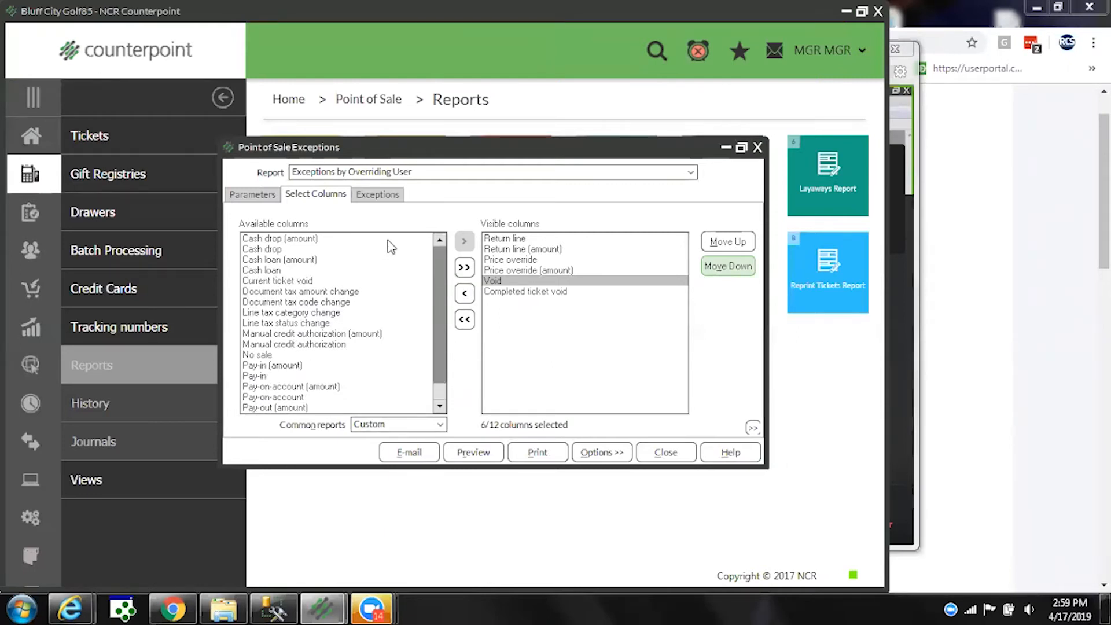
pyautogui.click(466, 450)
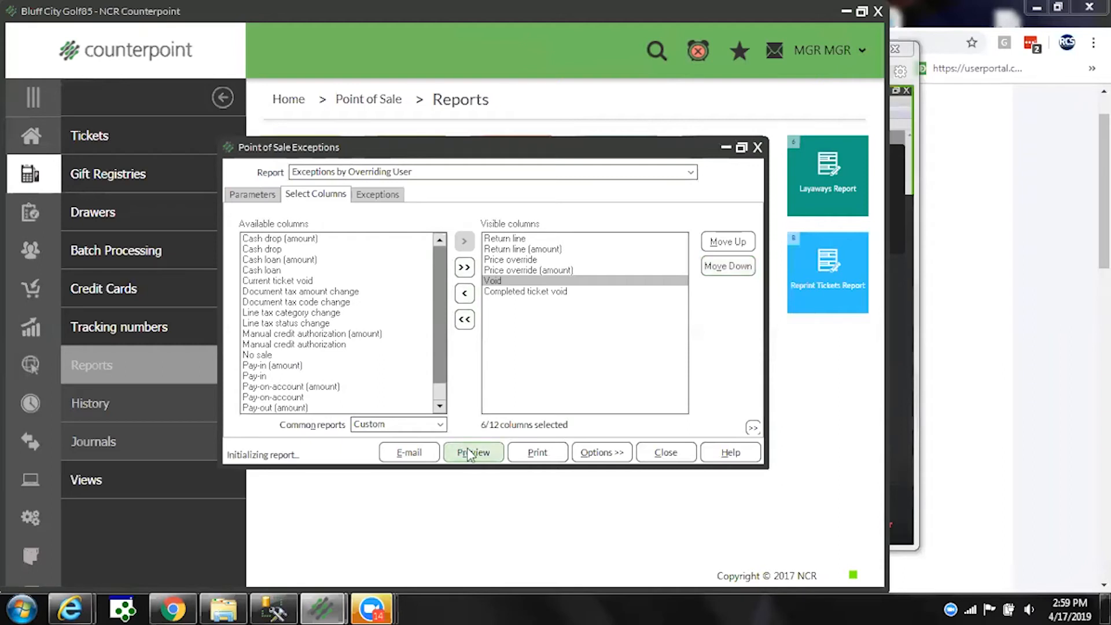
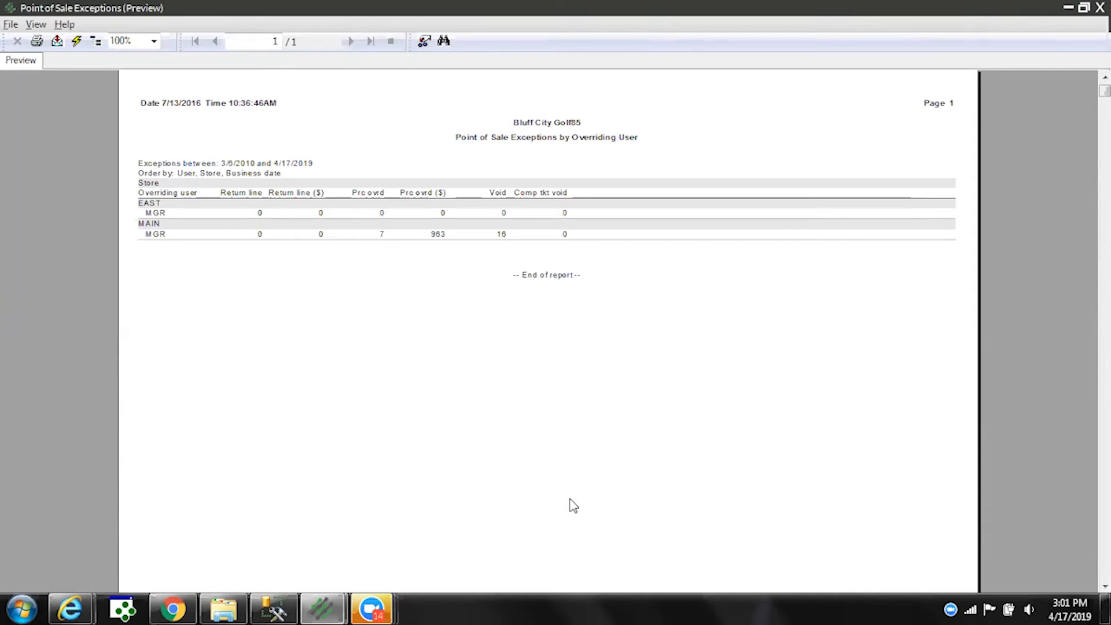
pyautogui.press('Escape')
pyautogui.press('Escape')
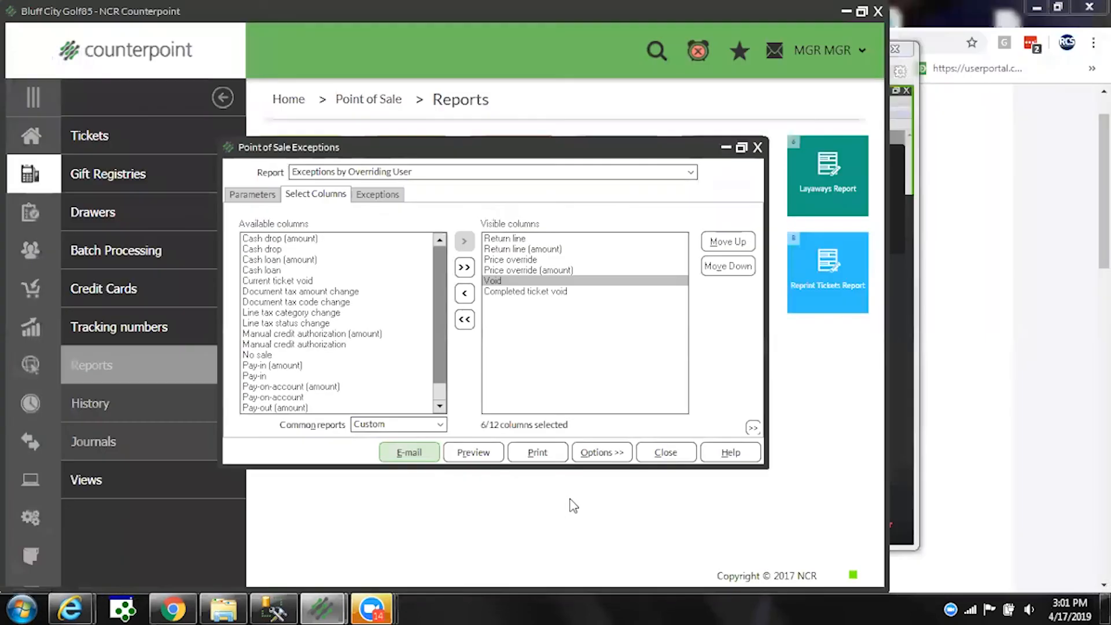
pyautogui.click(650, 51)
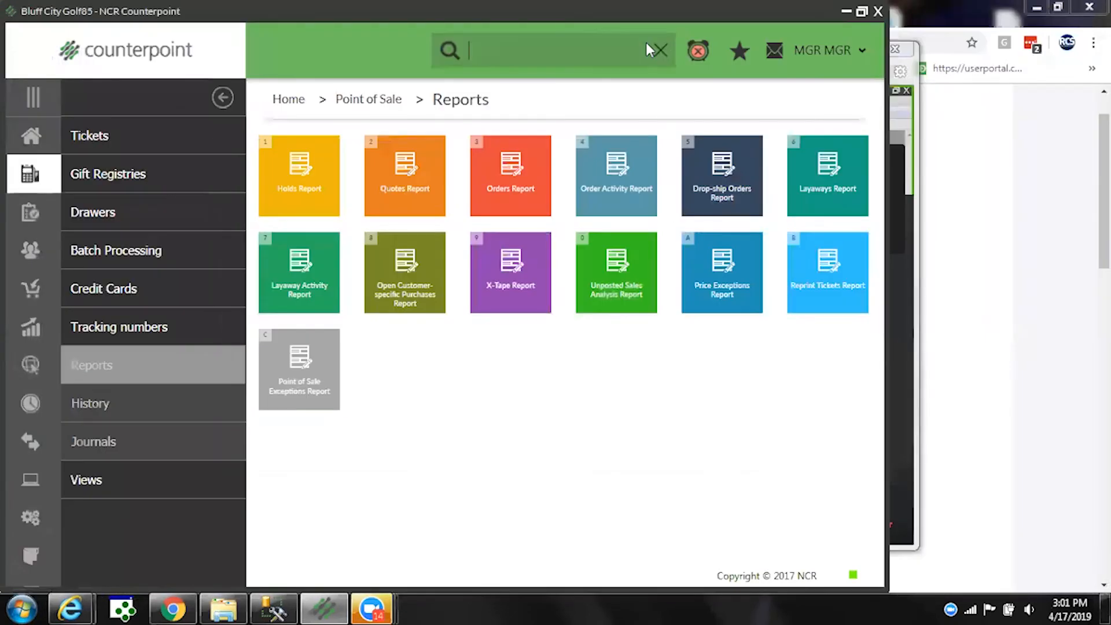
pyautogui.write('agin')
pyautogui.write('a')
pyautogui.press('BackSpace')
pyautogui.press('BackSpace')
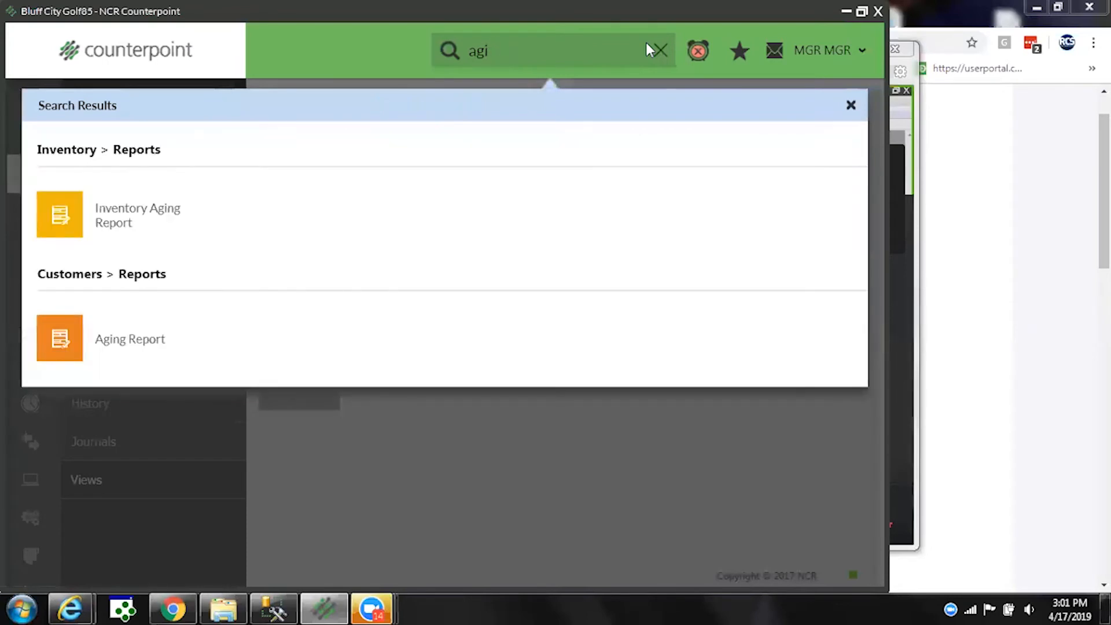
pyautogui.press('Escape')
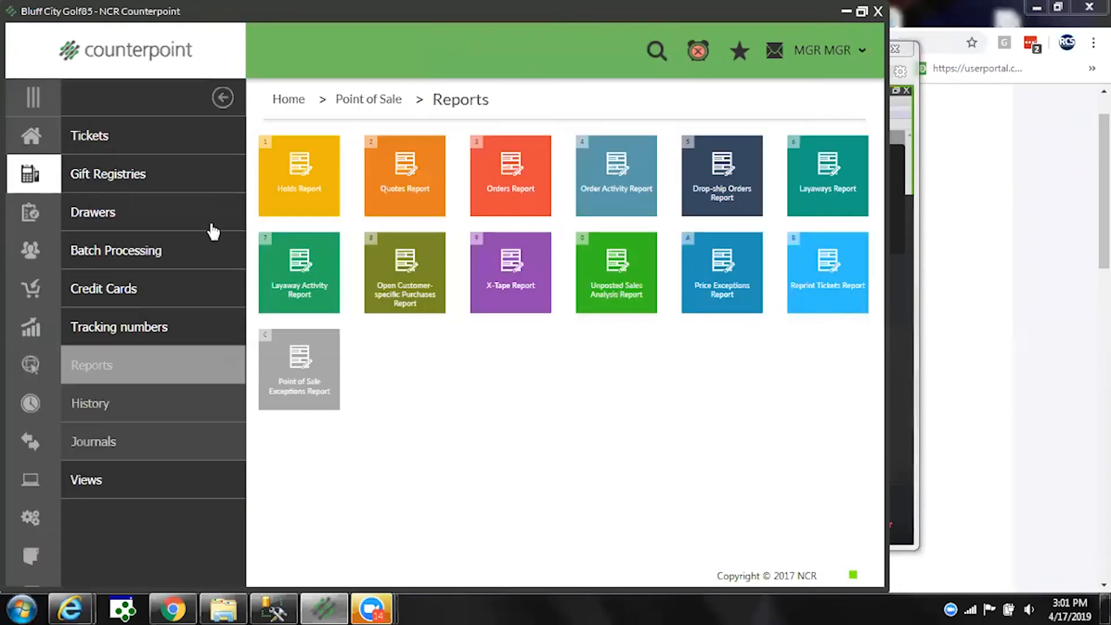
# Search for "aging" and open the Inventory Aging Report
pyautogui.click(655, 51)
pyautogui.write('aging')
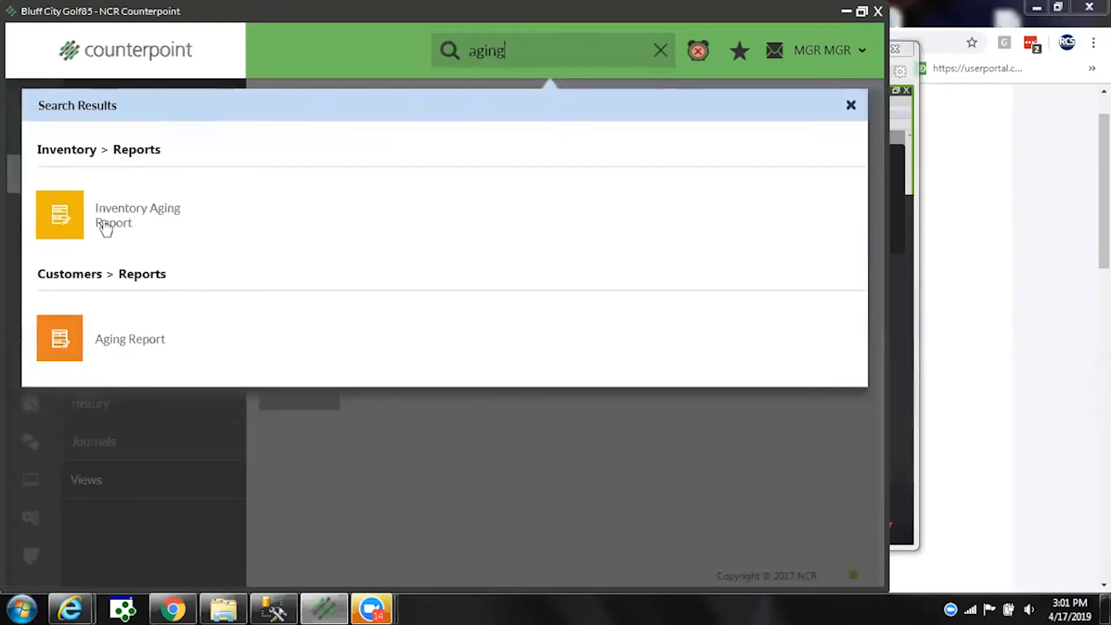
pyautogui.click(60, 223)
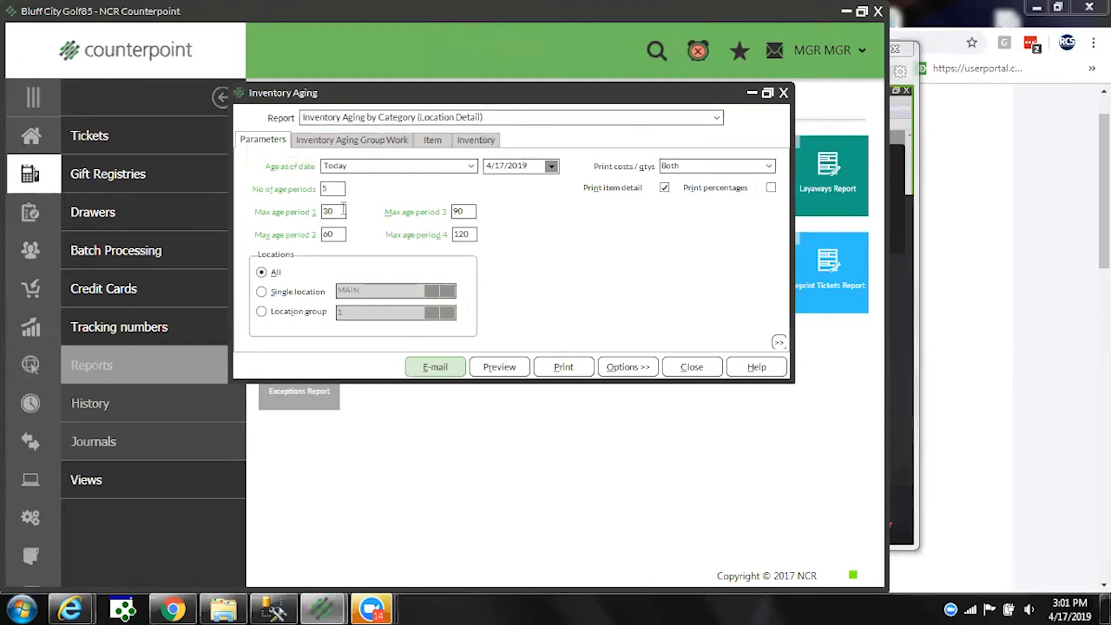
# Set max age period 1 to 45 in the Inventory Aging report, and close the report without previewing it
pyautogui.click(343, 211)
pyautogui.write('45')
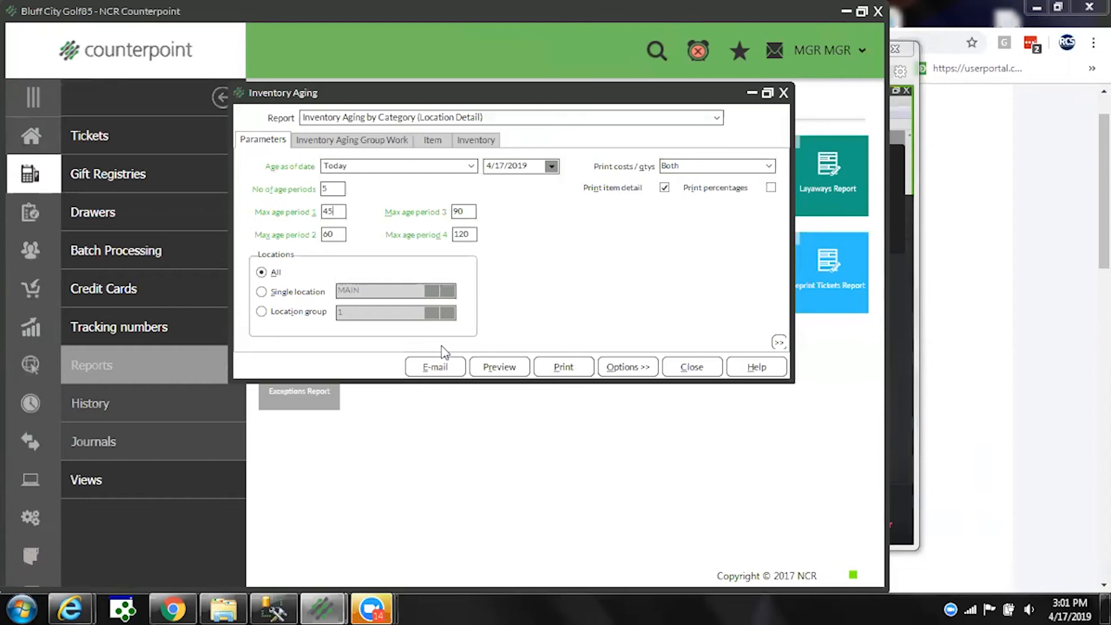
pyautogui.moveTo(333, 210); pyautogui.dragTo(299, 207)
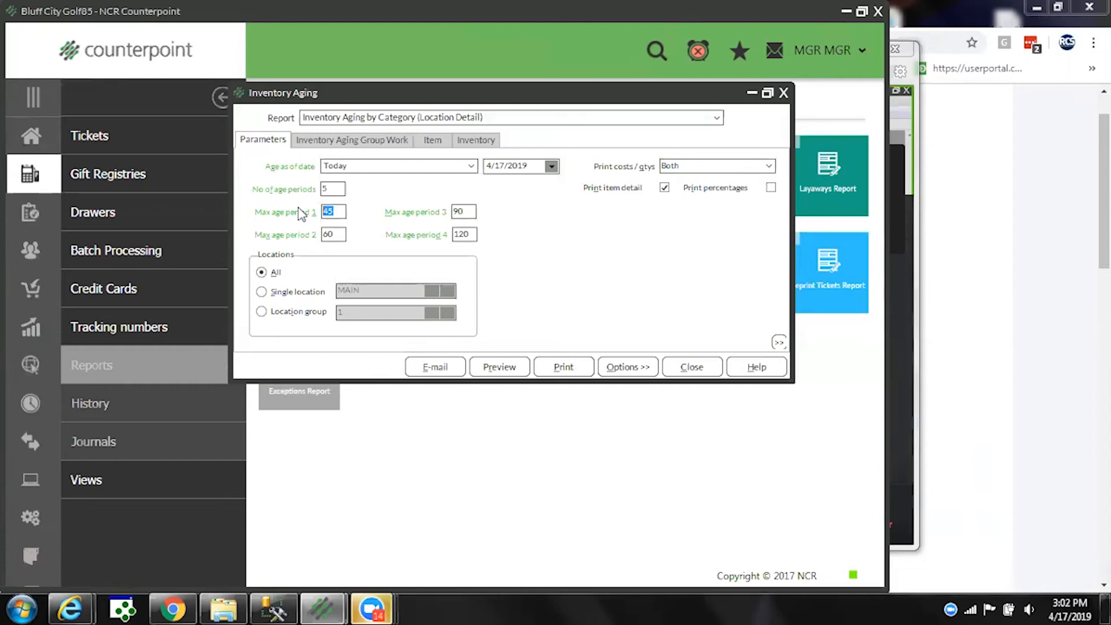
pyautogui.press('Escape')
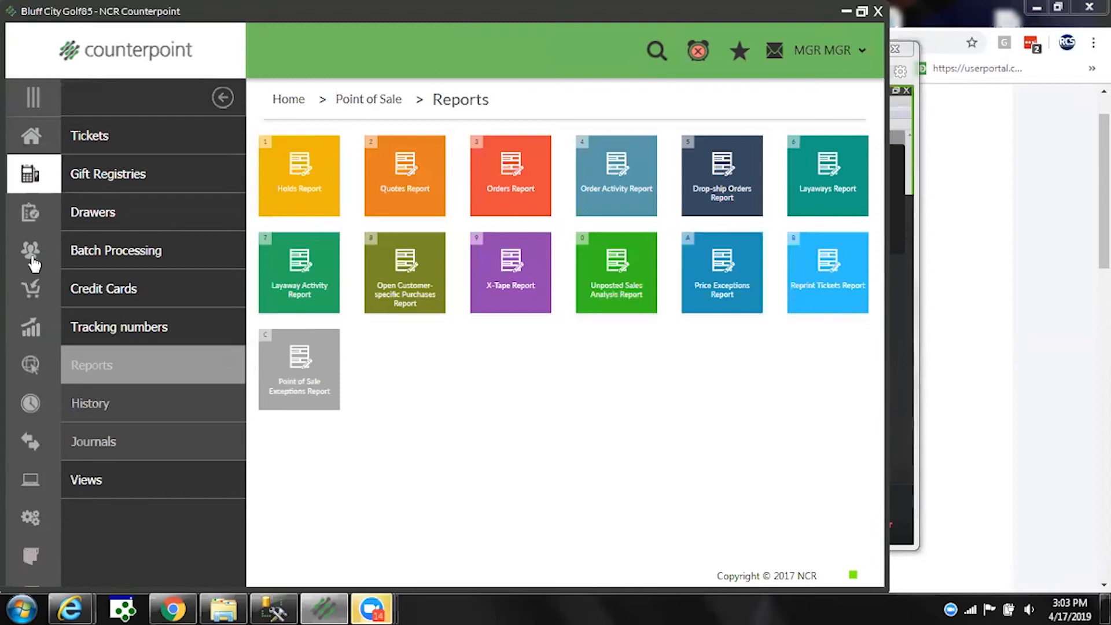
# Open Cancel Purchase Orders in Purchasing, display the first purchase order to view its cancel option, and close the window
pyautogui.click(33, 292)
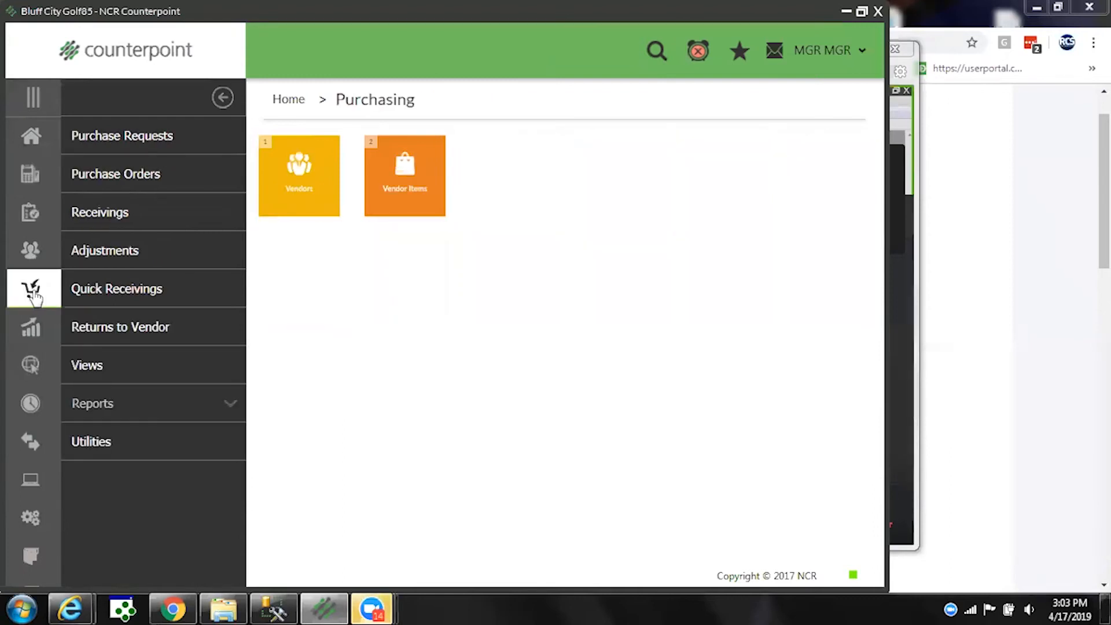
pyautogui.click(137, 183)
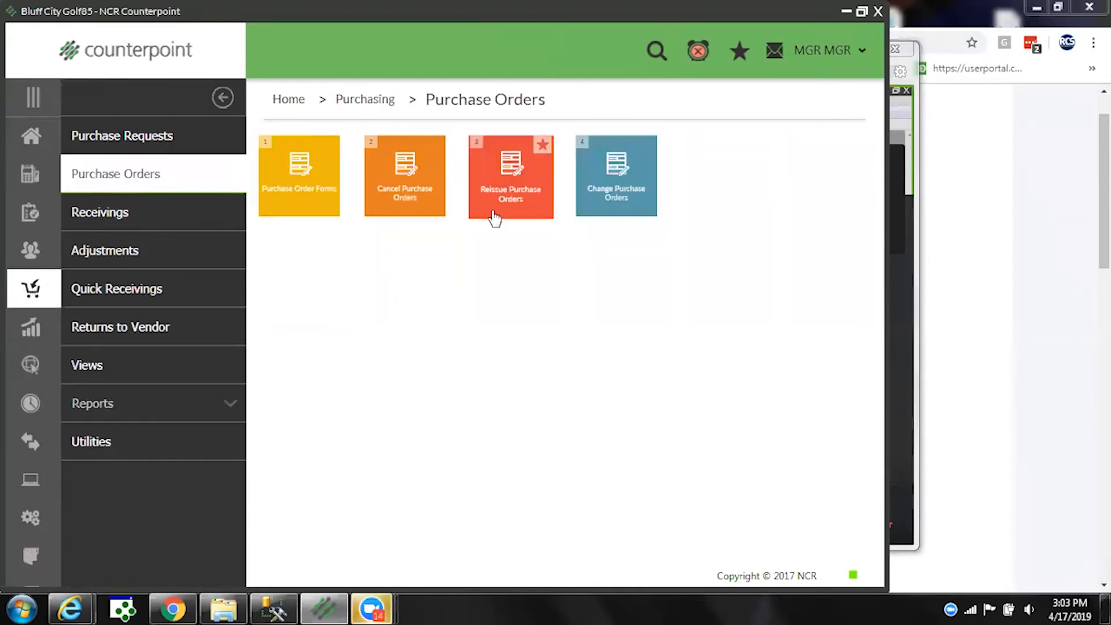
pyautogui.click(411, 218)
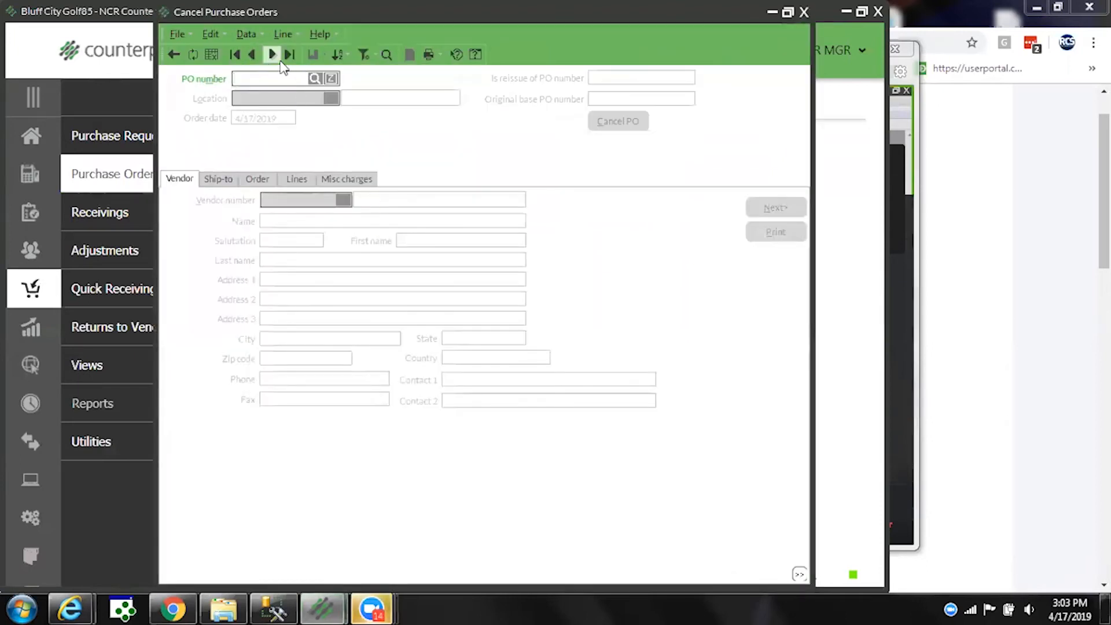
pyautogui.click(273, 54)
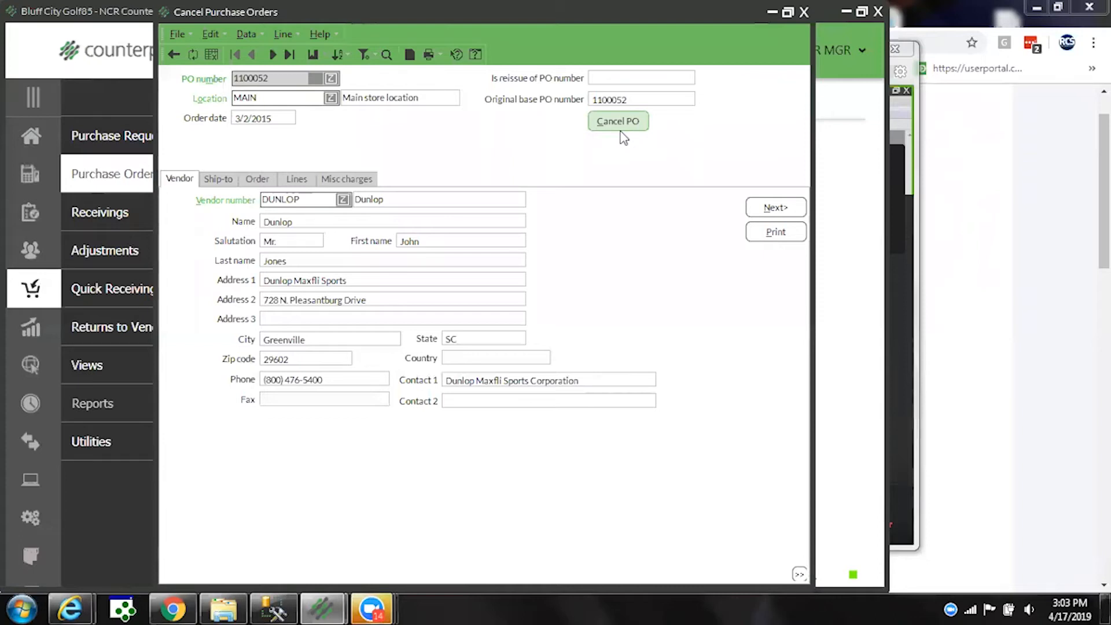
pyautogui.press('Escape')
pyautogui.press('Escape')
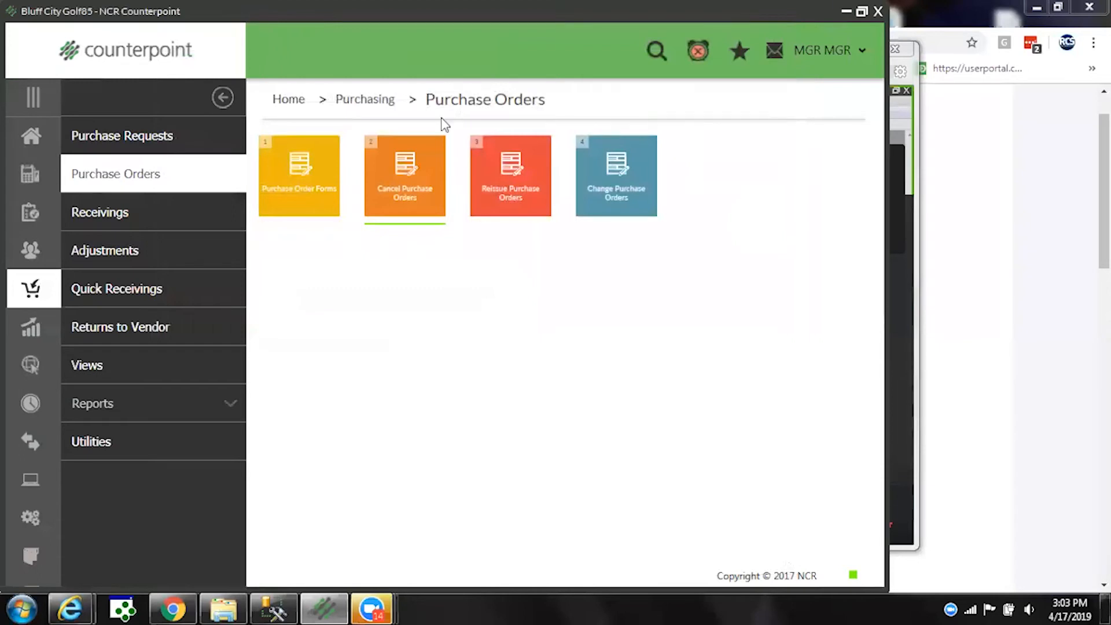
# Open the Ticket History report from the Point of Sale history reports
pyautogui.click(30, 139)
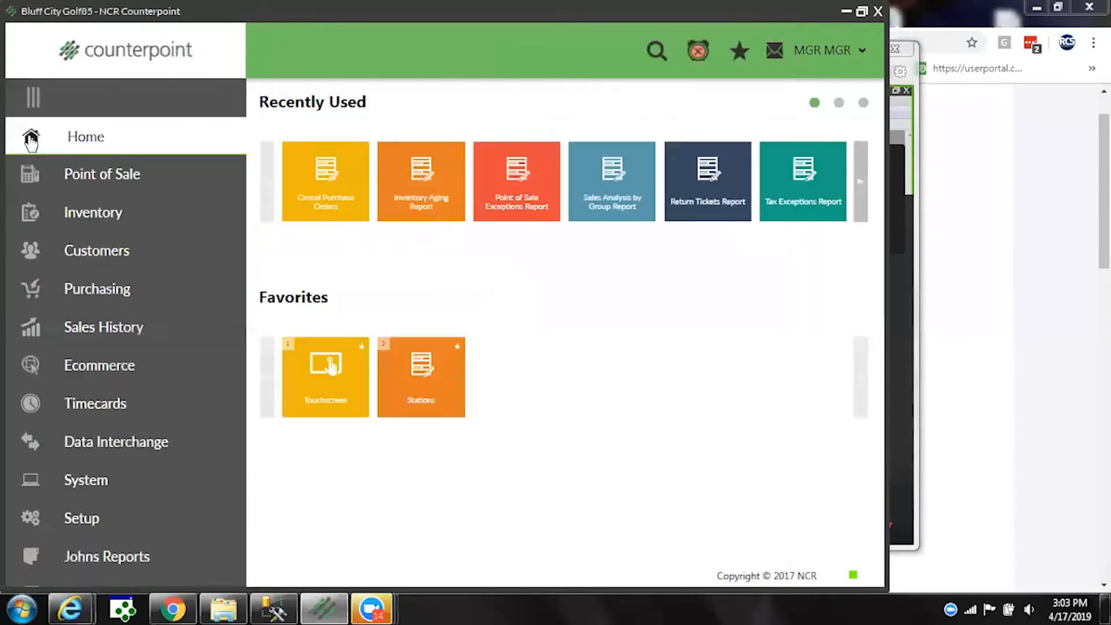
pyautogui.click(105, 184)
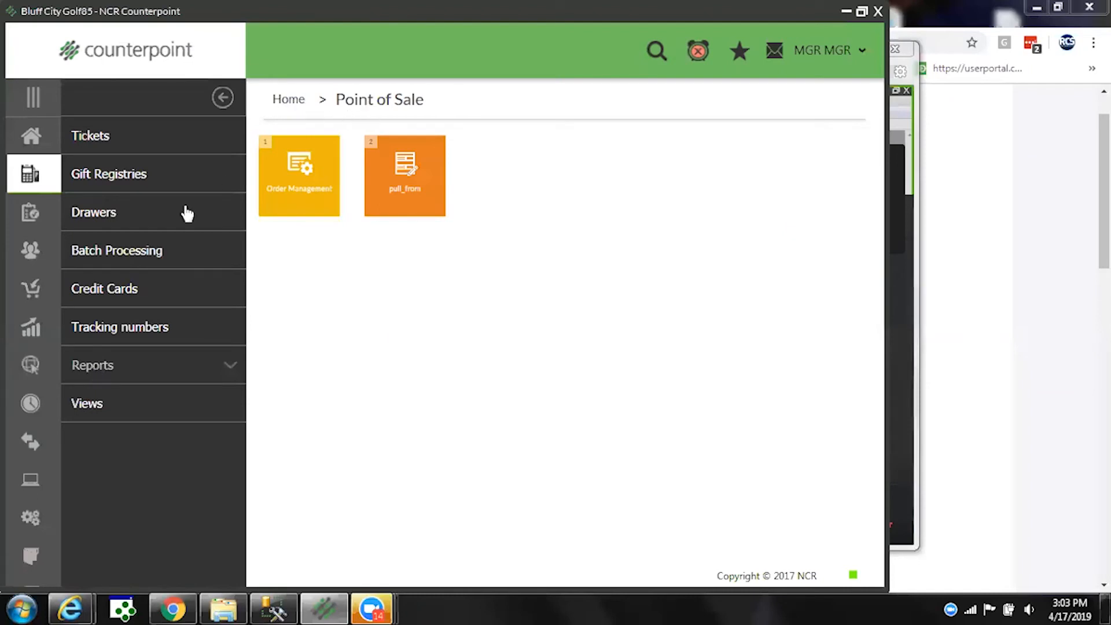
pyautogui.click(105, 371)
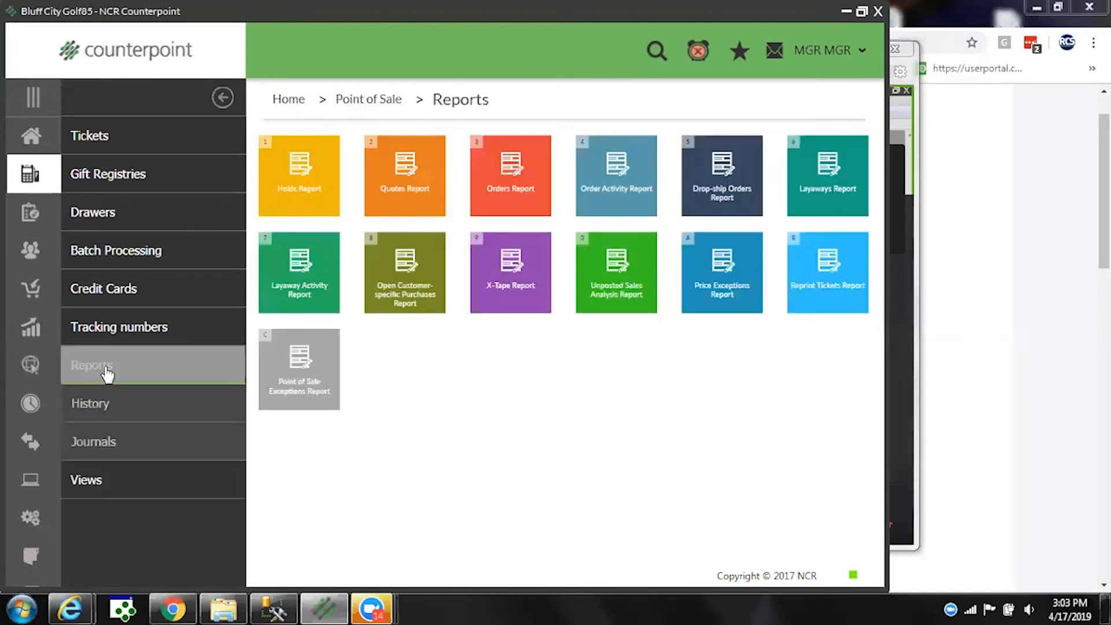
pyautogui.click(124, 408)
pyautogui.click(702, 187)
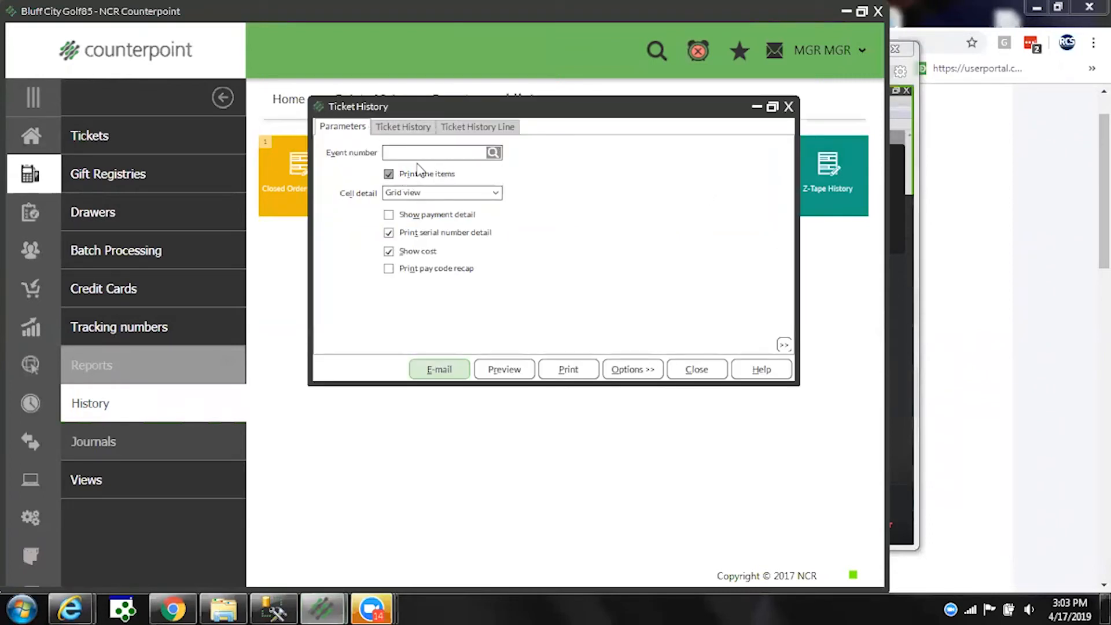
# Filter the ticket history lines to the item number range CAL-TUI to CAL-TUI
pyautogui.click(399, 128)
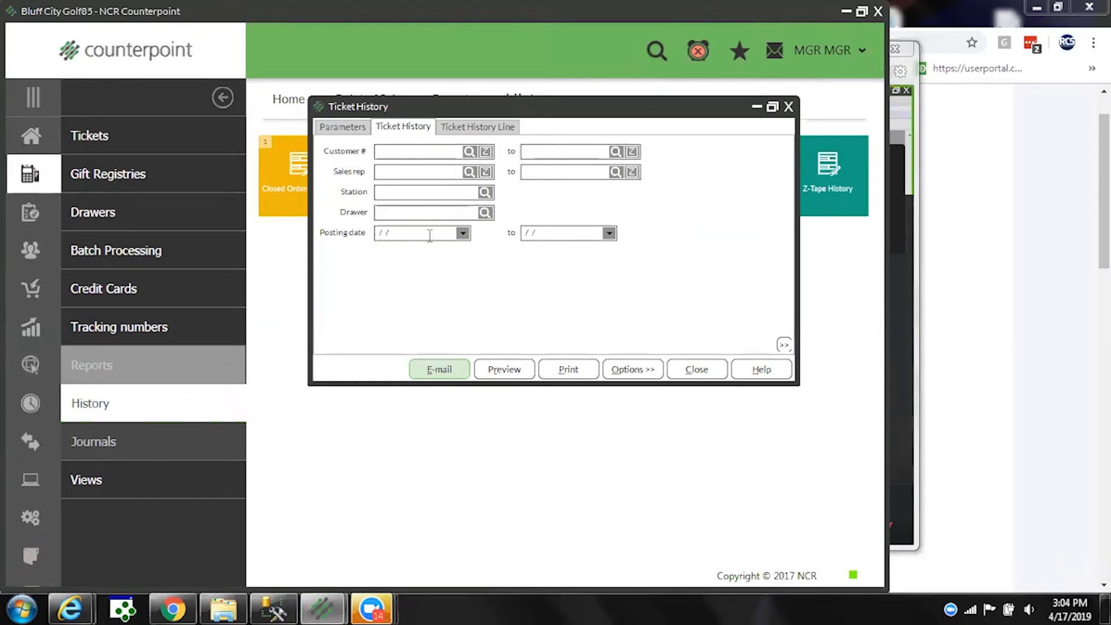
pyautogui.click(469, 128)
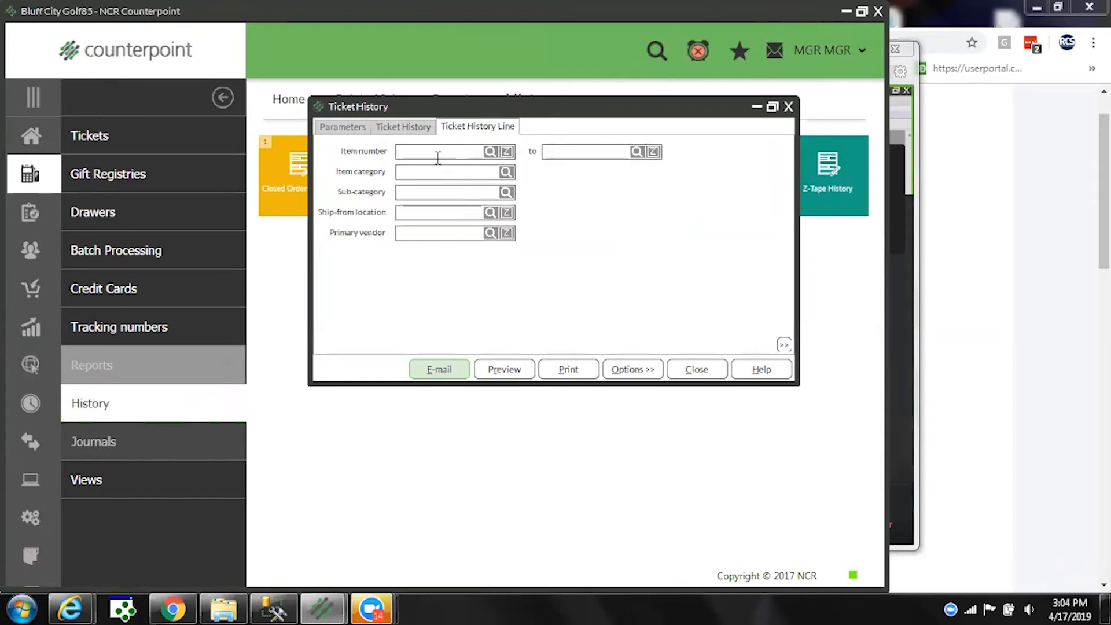
pyautogui.click(491, 153)
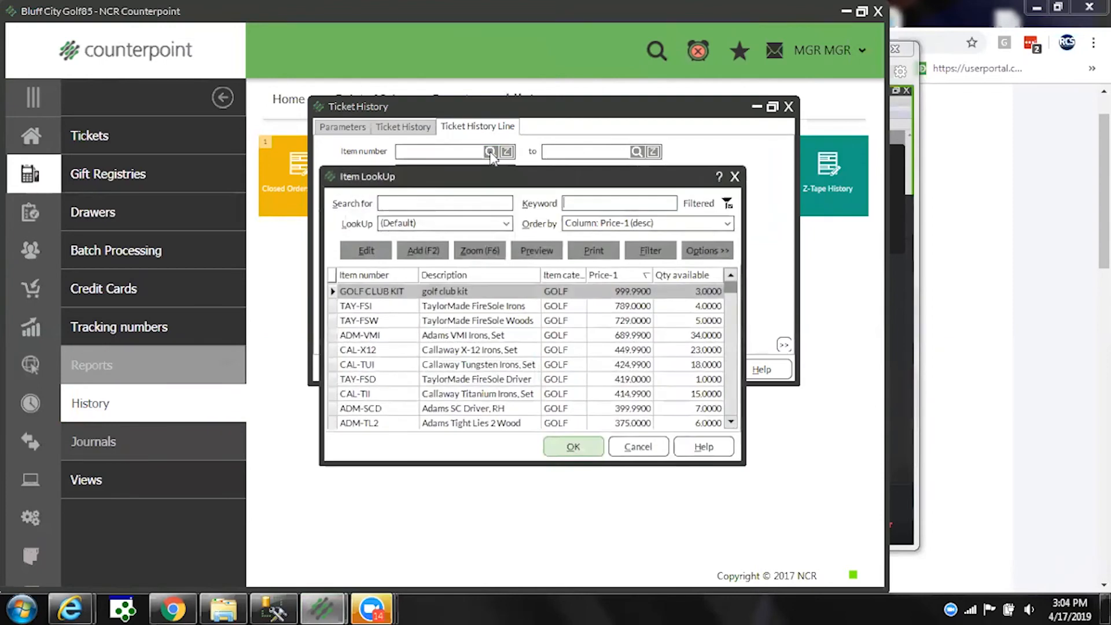
pyautogui.doubleClick(391, 366)
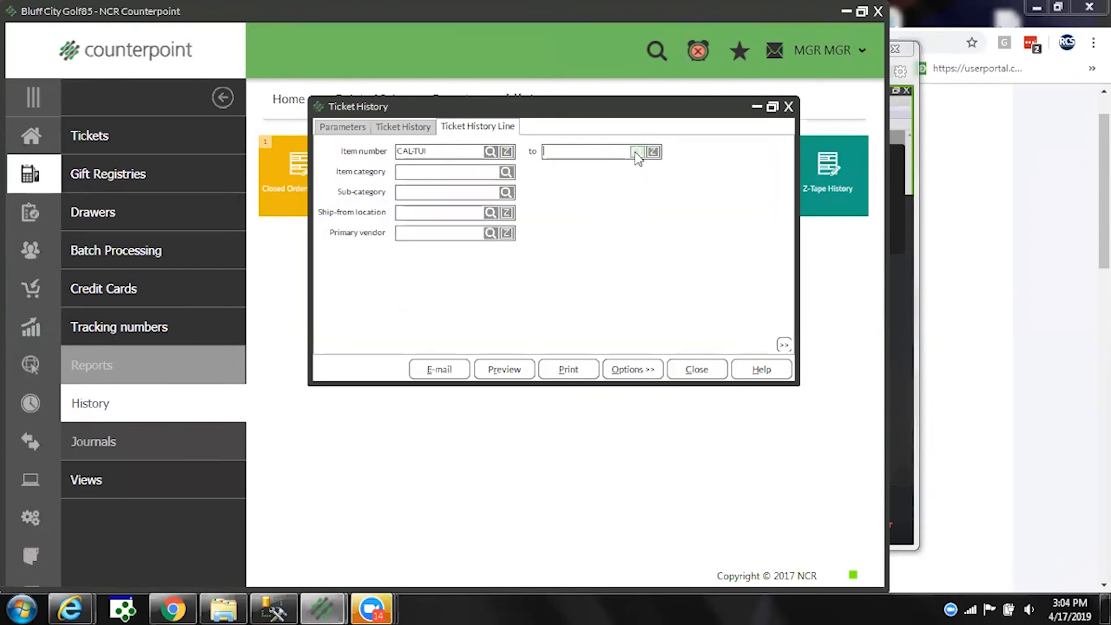
pyautogui.click(637, 151)
pyautogui.doubleClick(501, 350)
# Preview the filtered Ticket History report, and close the preview and the report
pyautogui.click(505, 362)
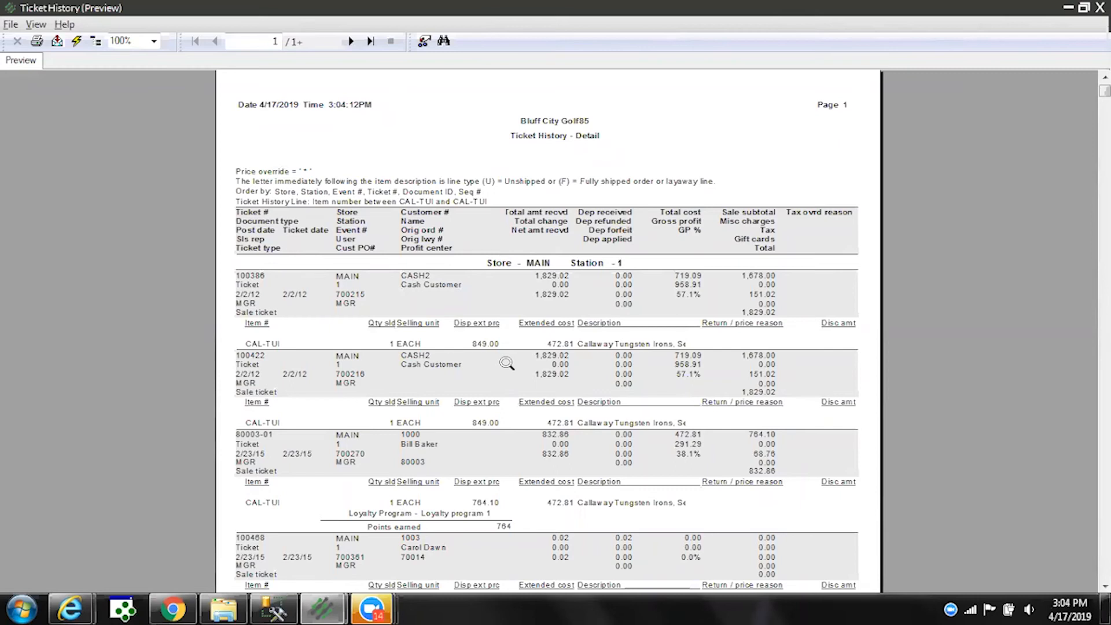
pyautogui.press('Escape')
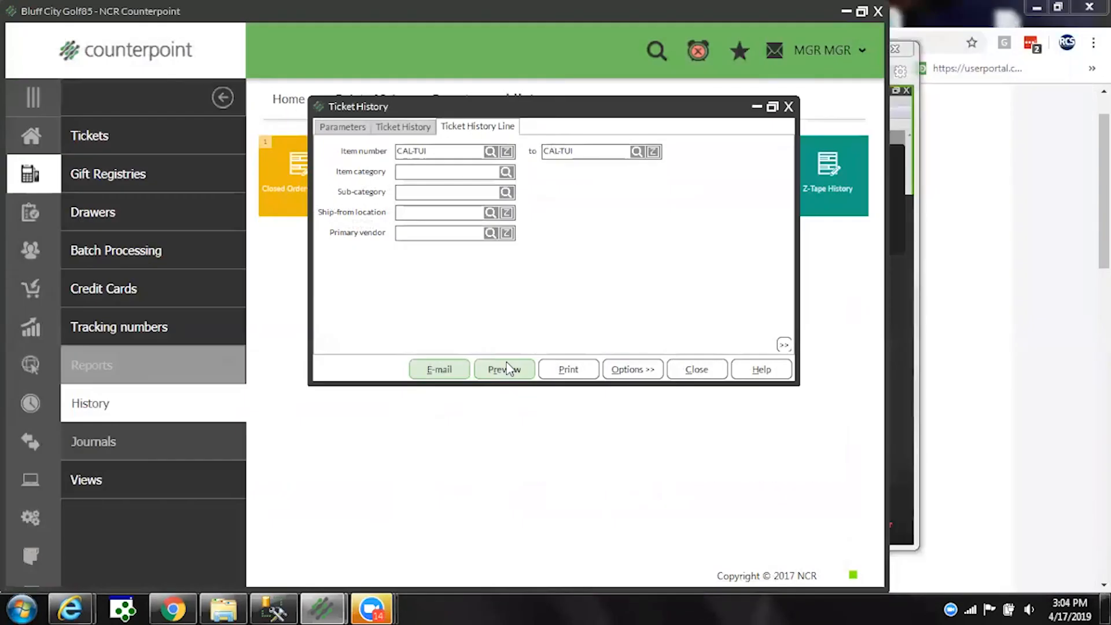
pyautogui.press('Escape')
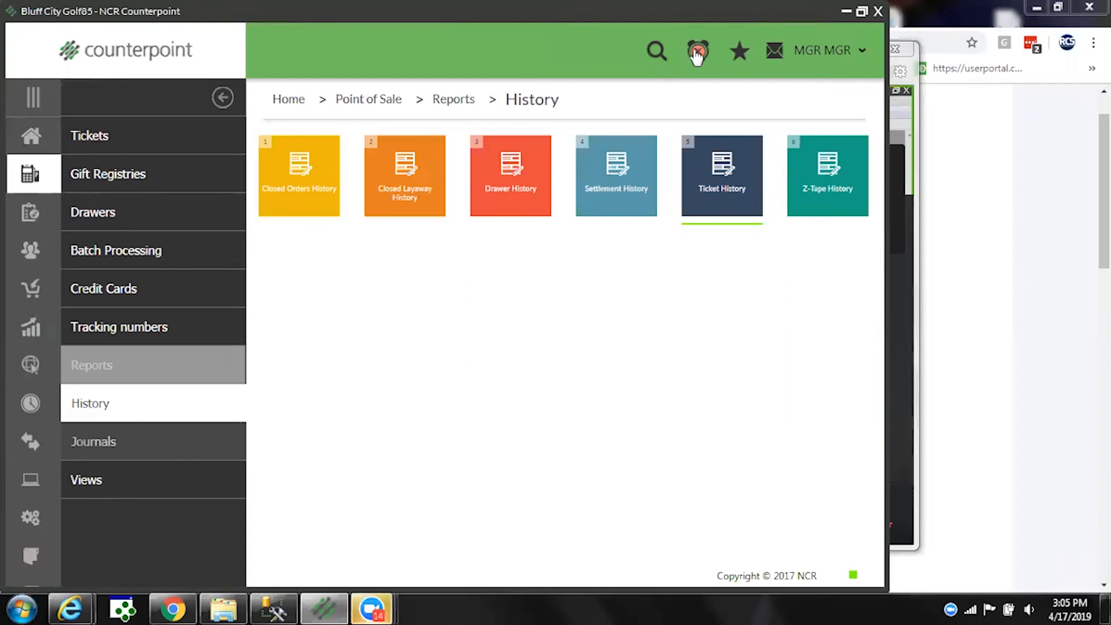
# Search for "retail" and open the Retail Value Report
pyautogui.click(651, 51)
pyautogui.write('retail')
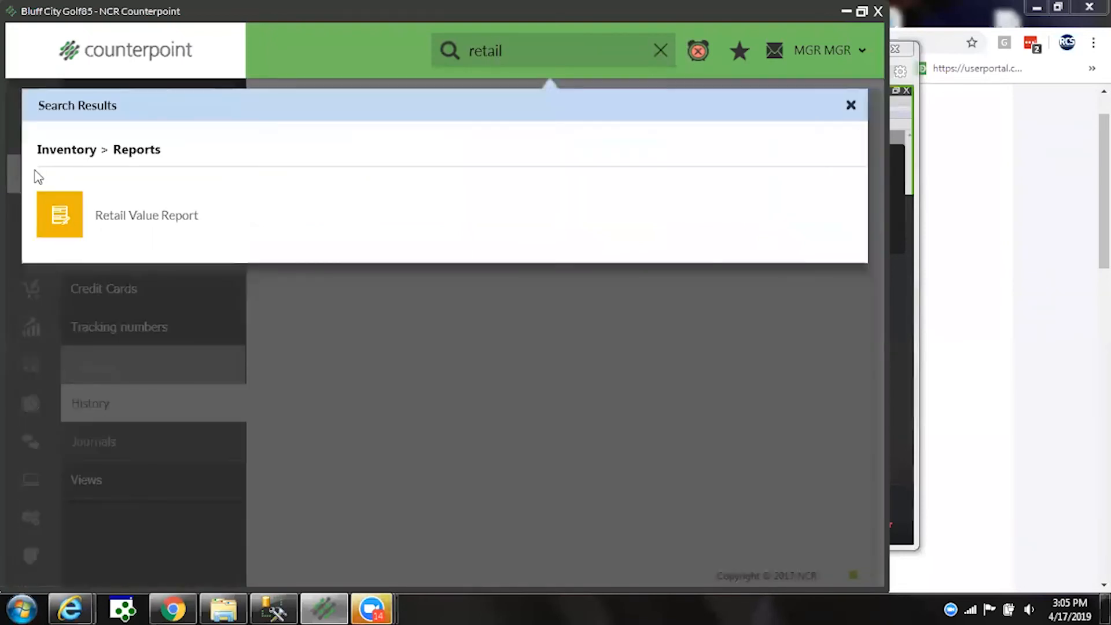
pyautogui.click(74, 213)
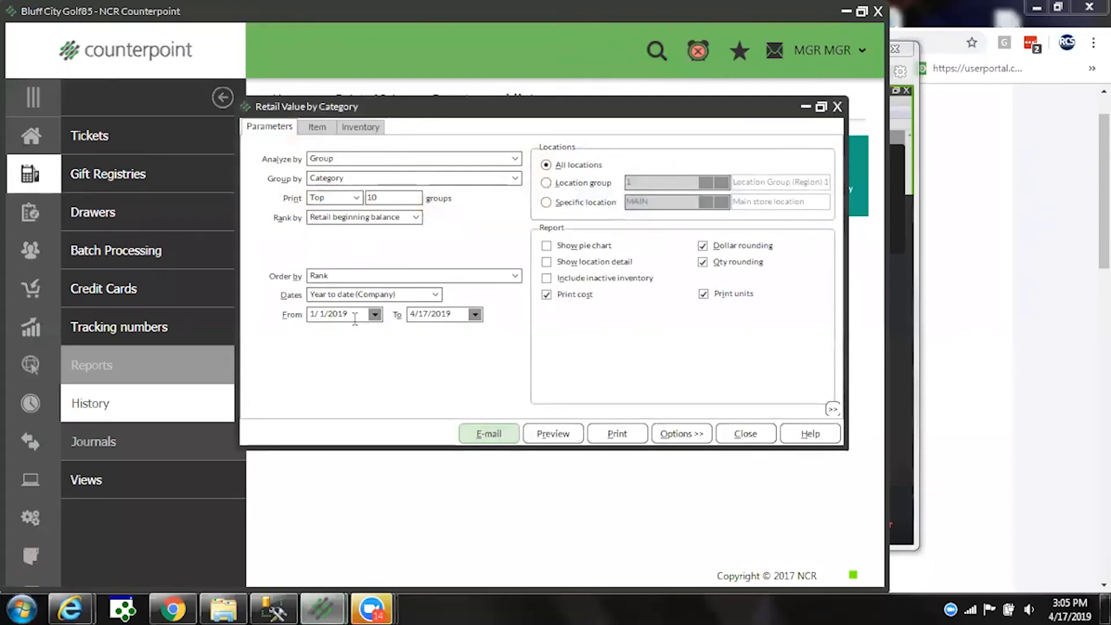
# Set the end date of the Retail Value report's period to 03/31/19, and preview the report
pyautogui.click(328, 314)
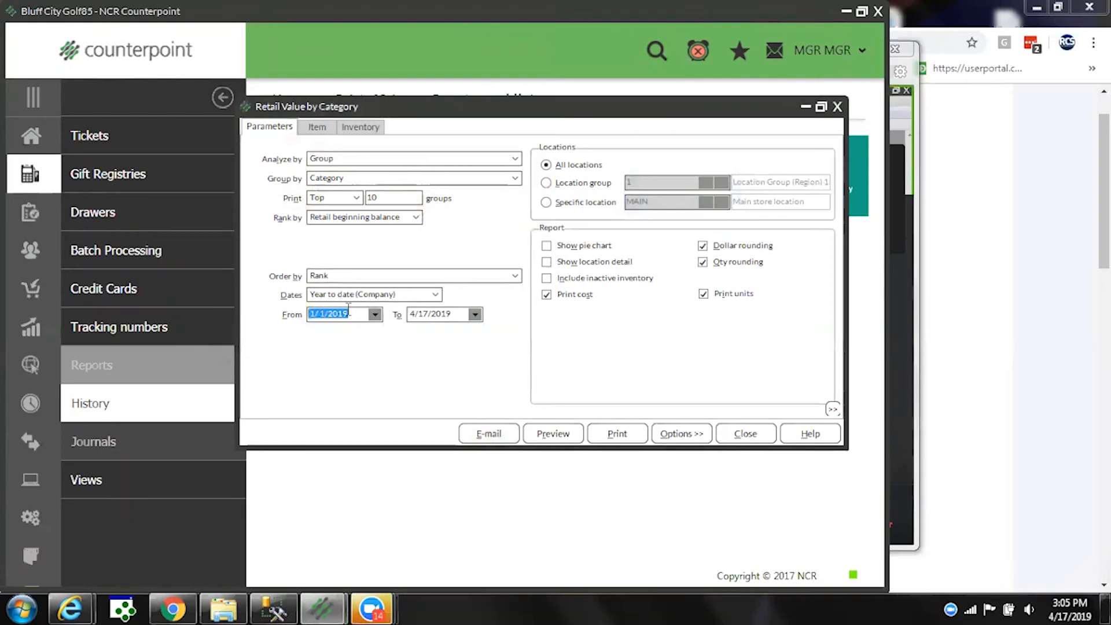
pyautogui.click(466, 316)
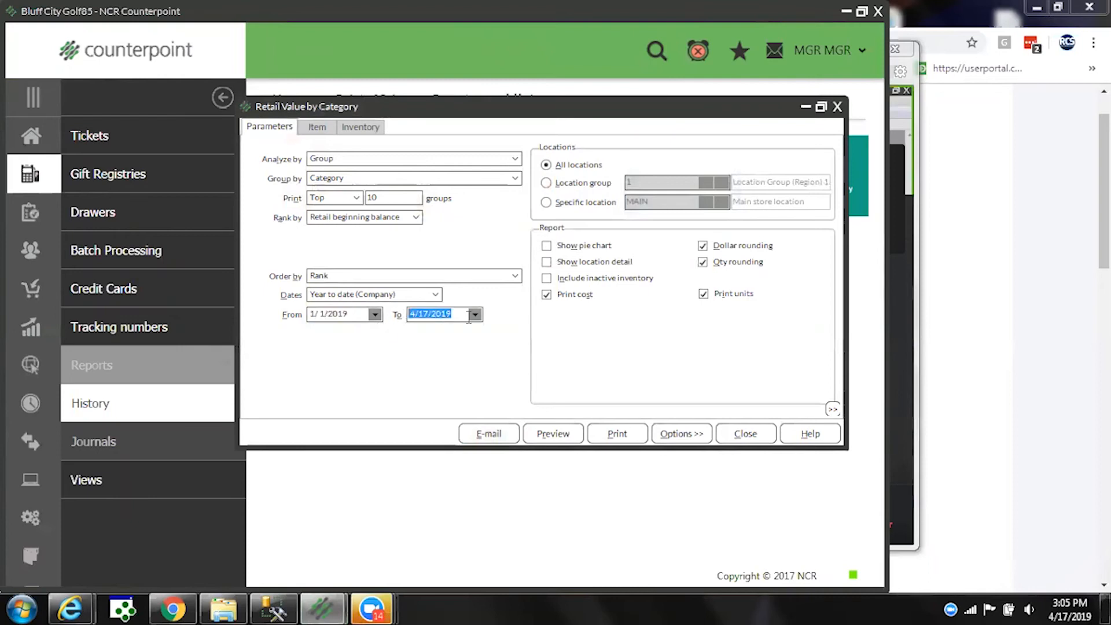
pyautogui.write('03/31/19')
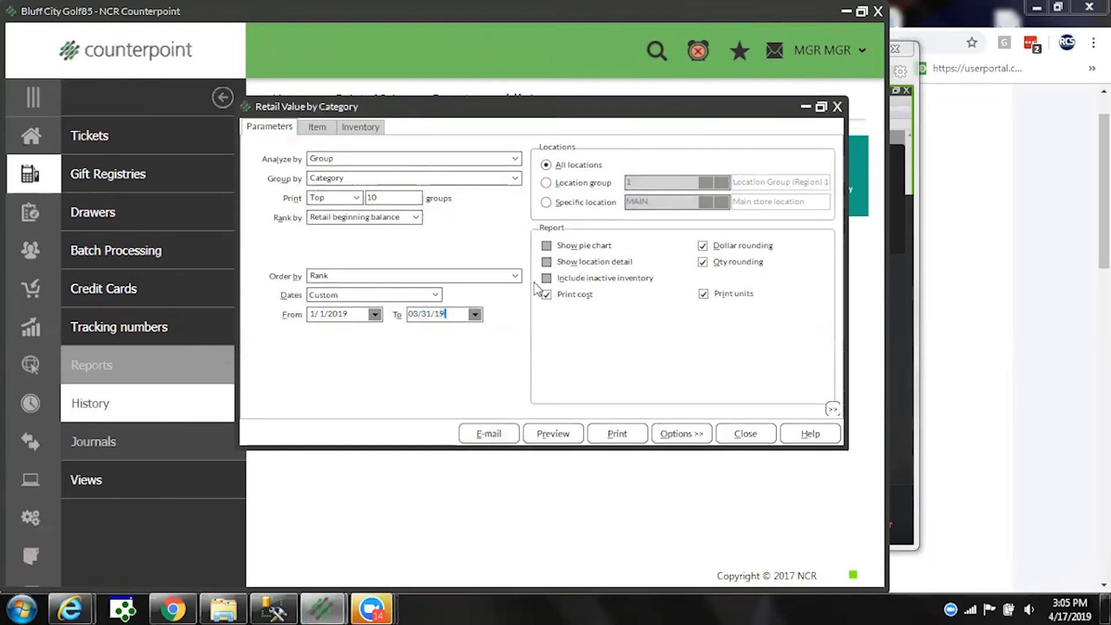
pyautogui.click(547, 436)
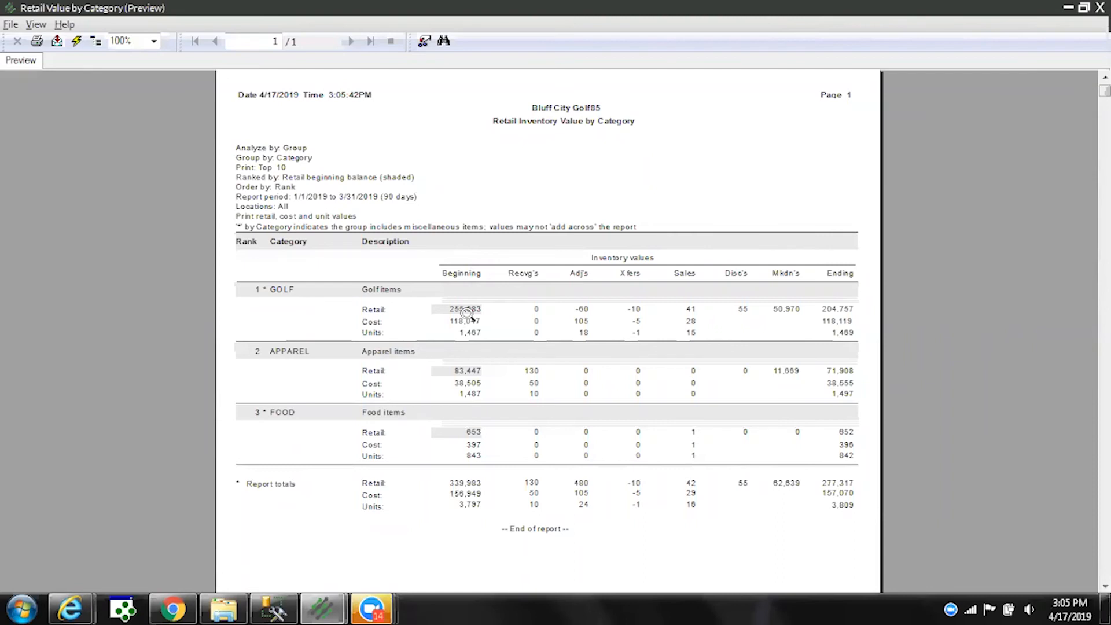
pyautogui.click(306, 200)
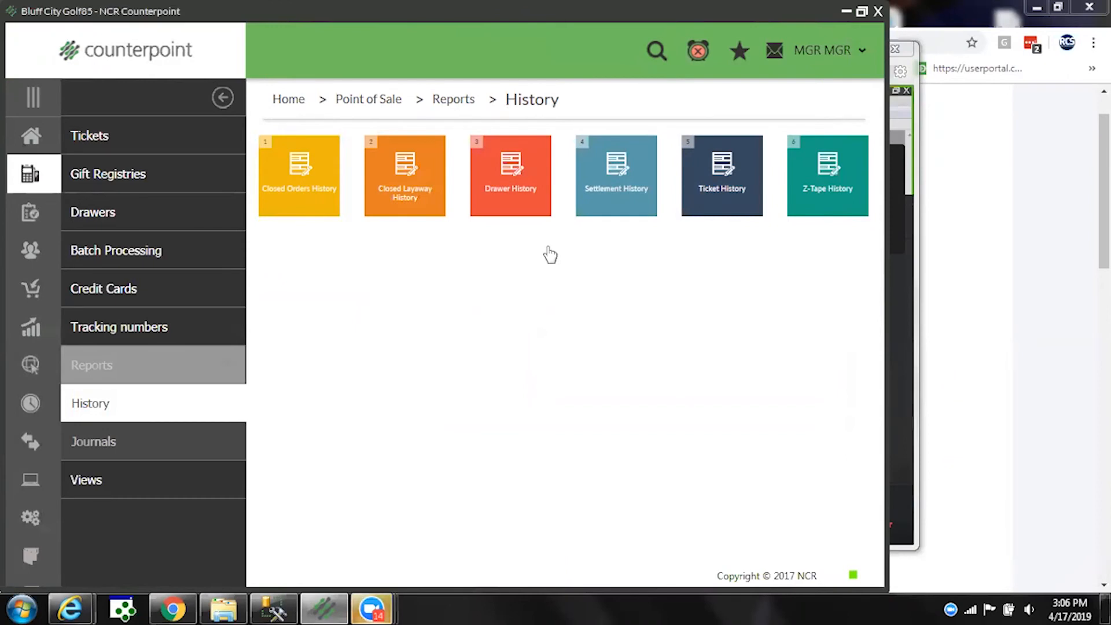
# Open the Inventory Status Report from the inventory reports
pyautogui.click(34, 220)
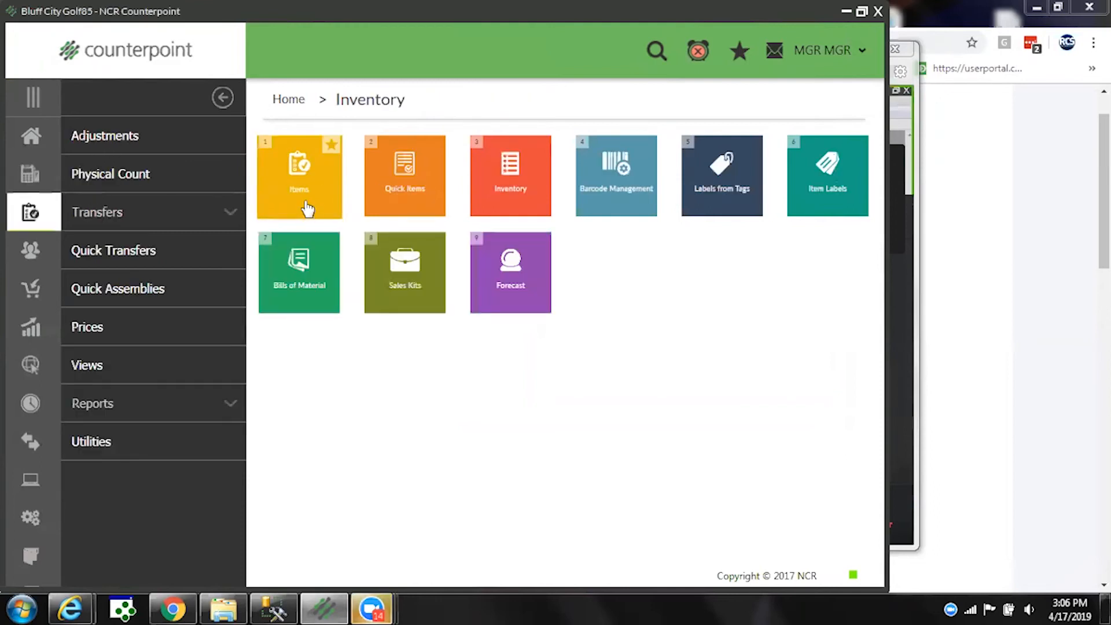
pyautogui.click(115, 415)
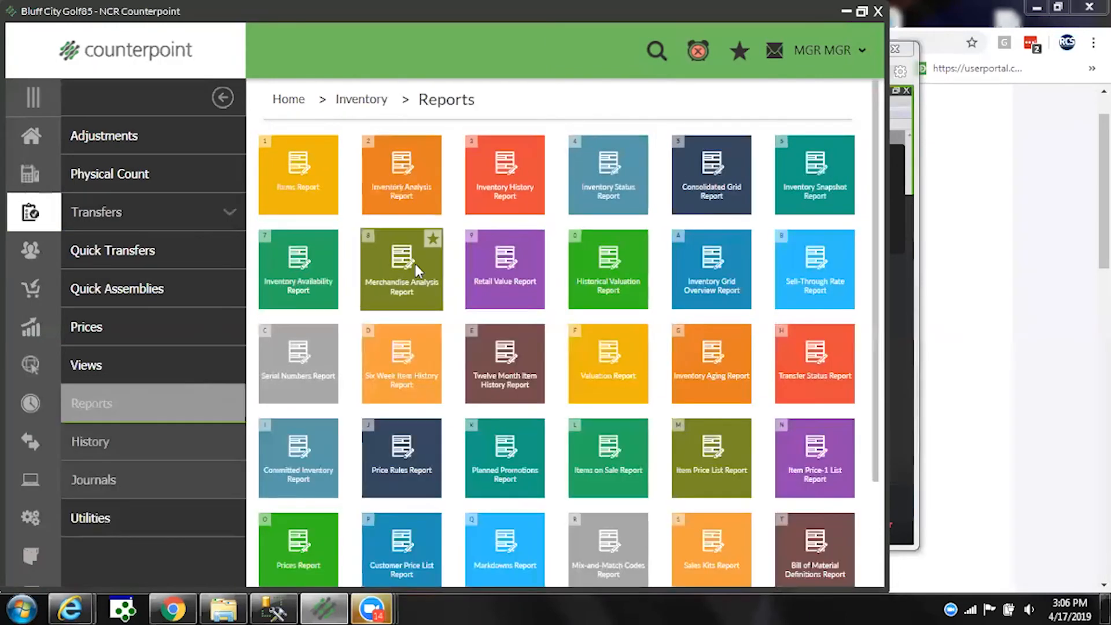
pyautogui.click(602, 188)
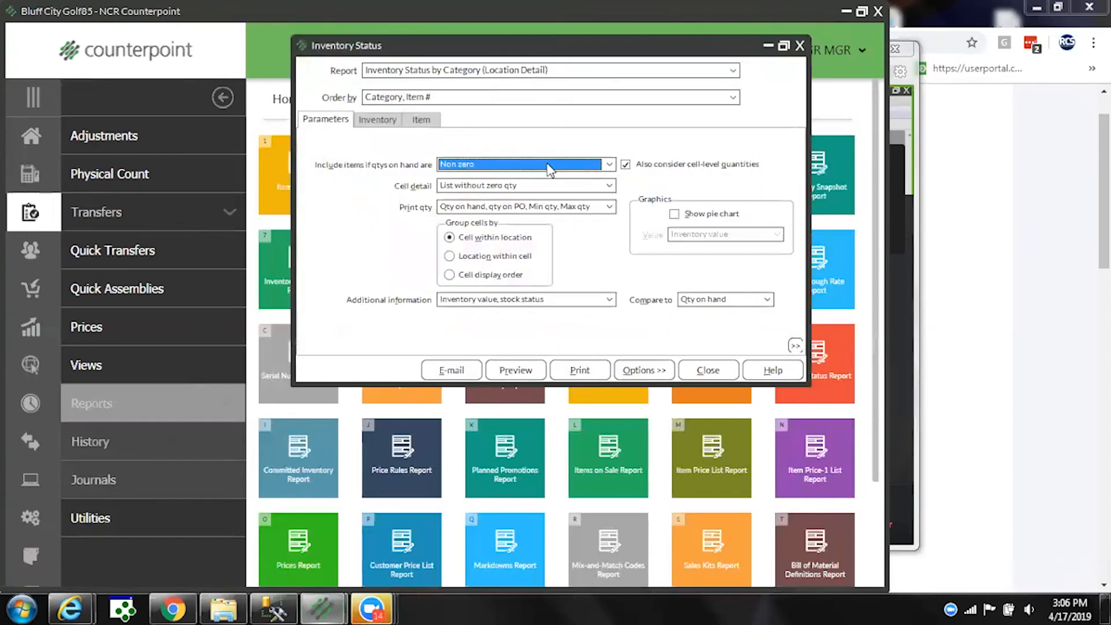
# Add a "Bin-1 contains" condition to the inventory filter, and return to the simplified filter view
pyautogui.click(379, 120)
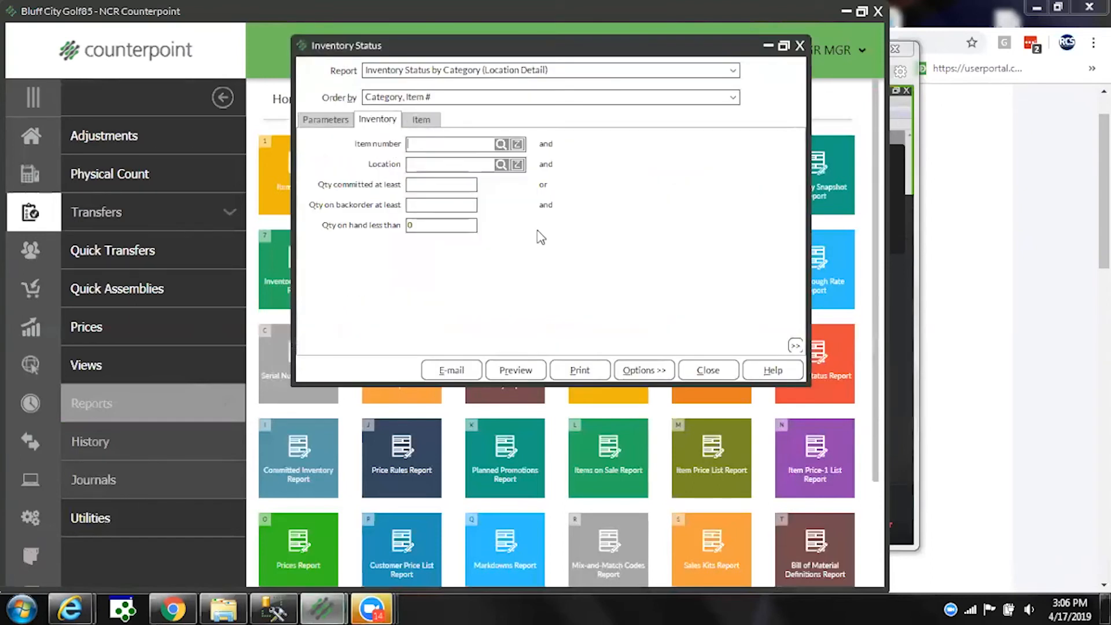
pyautogui.rightClick(634, 199)
pyautogui.click(675, 463)
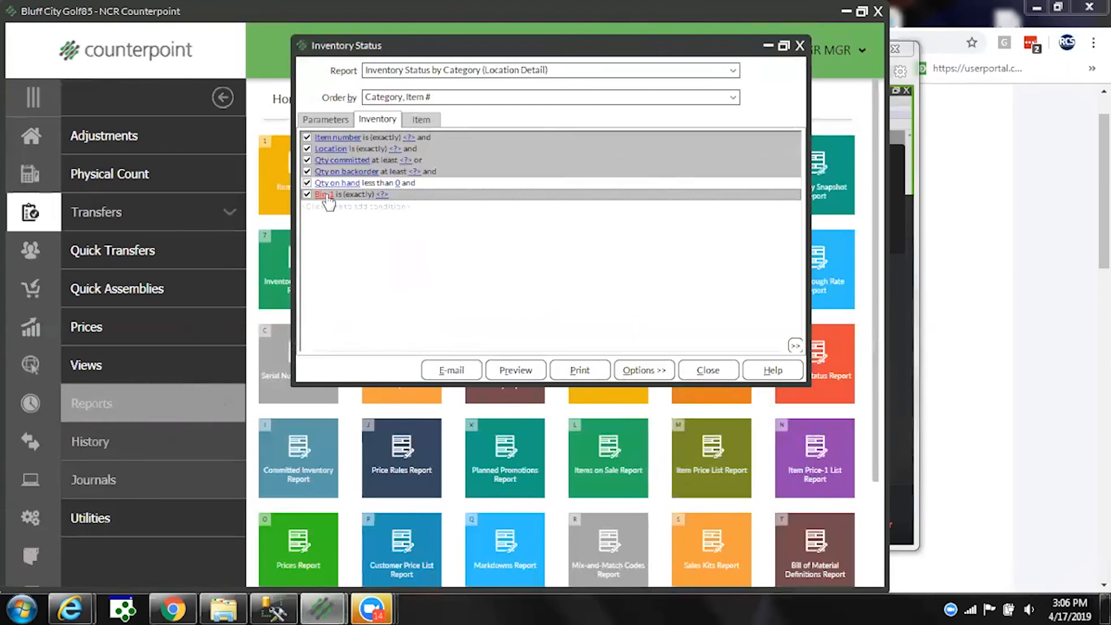
pyautogui.click(357, 195)
pyautogui.click(358, 232)
pyautogui.rightClick(404, 237)
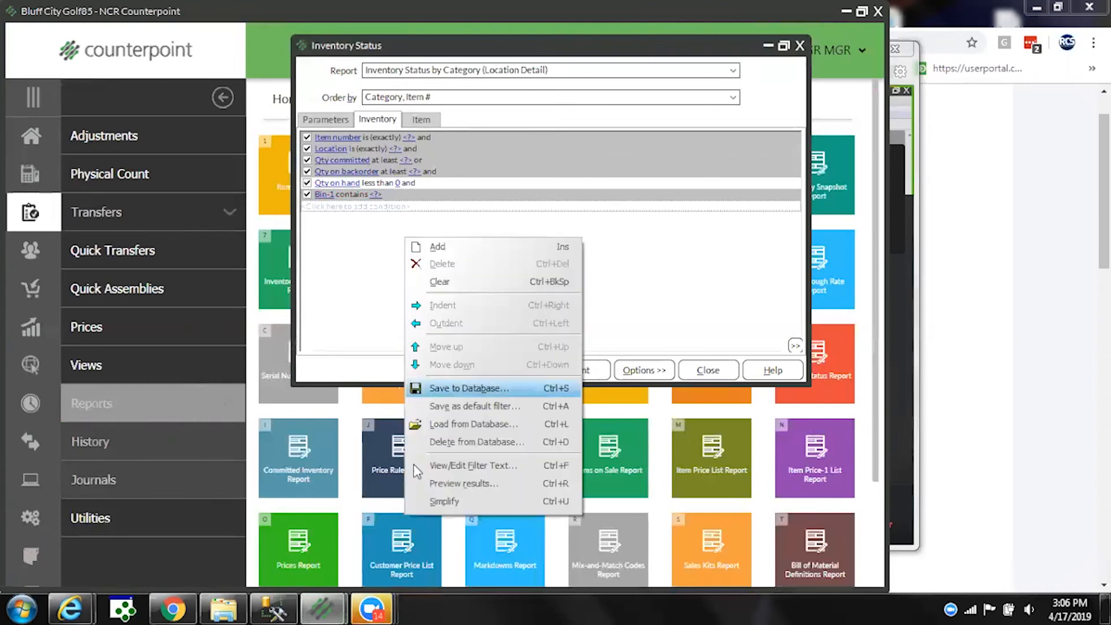
pyautogui.click(435, 502)
pyautogui.click(447, 246)
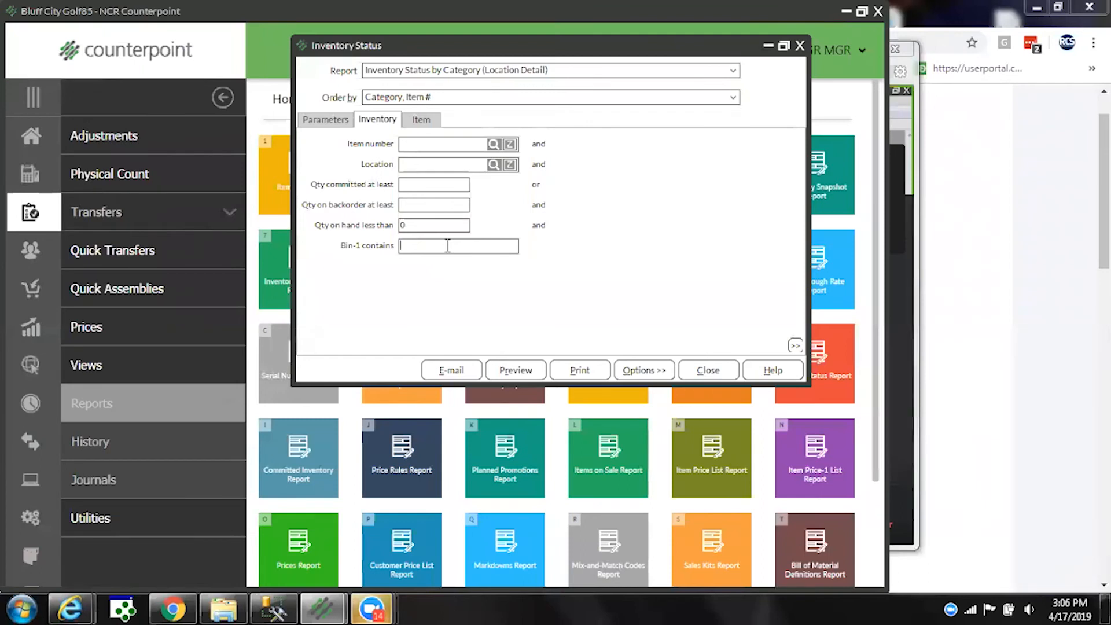
# Customize the inventory filter with a second bin condition, "Bin-1 is empty"
pyautogui.rightClick(448, 278)
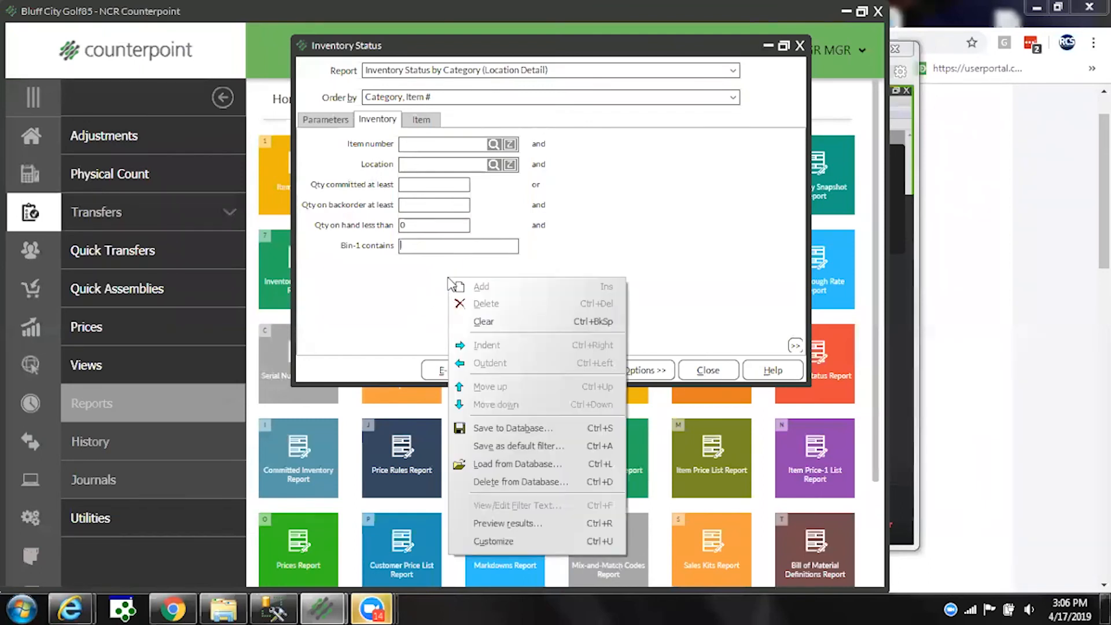
pyautogui.click(502, 540)
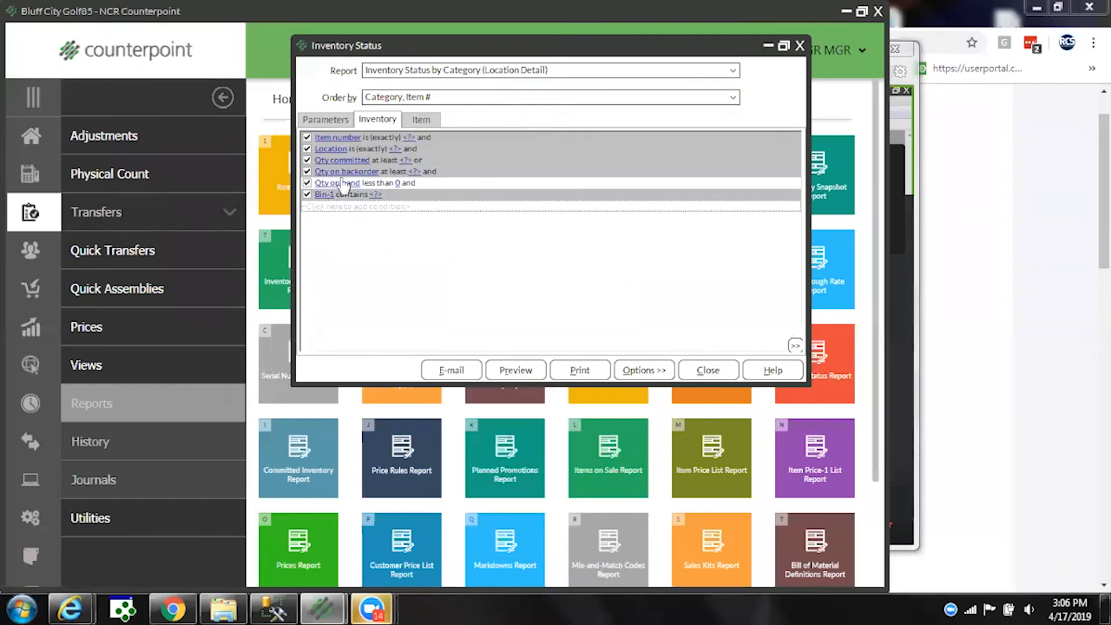
pyautogui.click(322, 207)
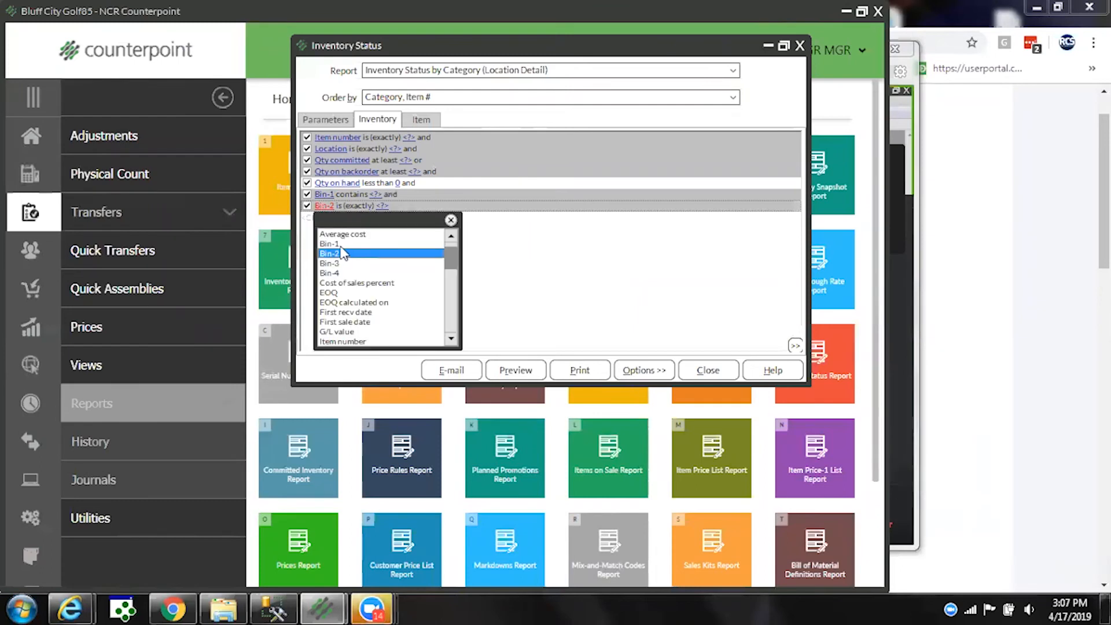
pyautogui.click(340, 245)
pyautogui.click(353, 207)
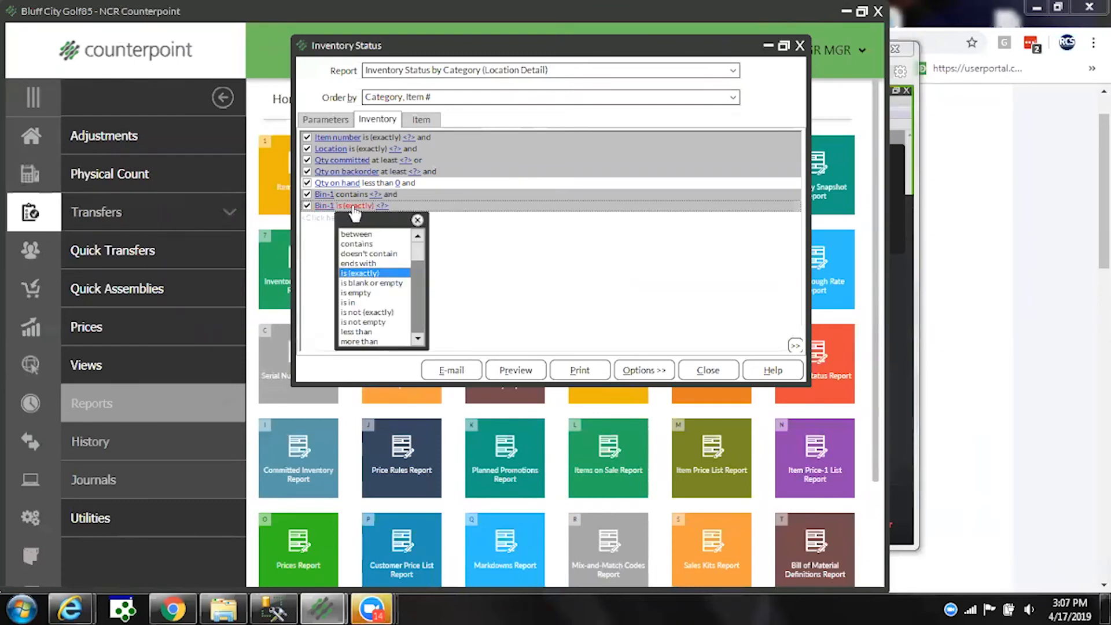
pyautogui.click(357, 293)
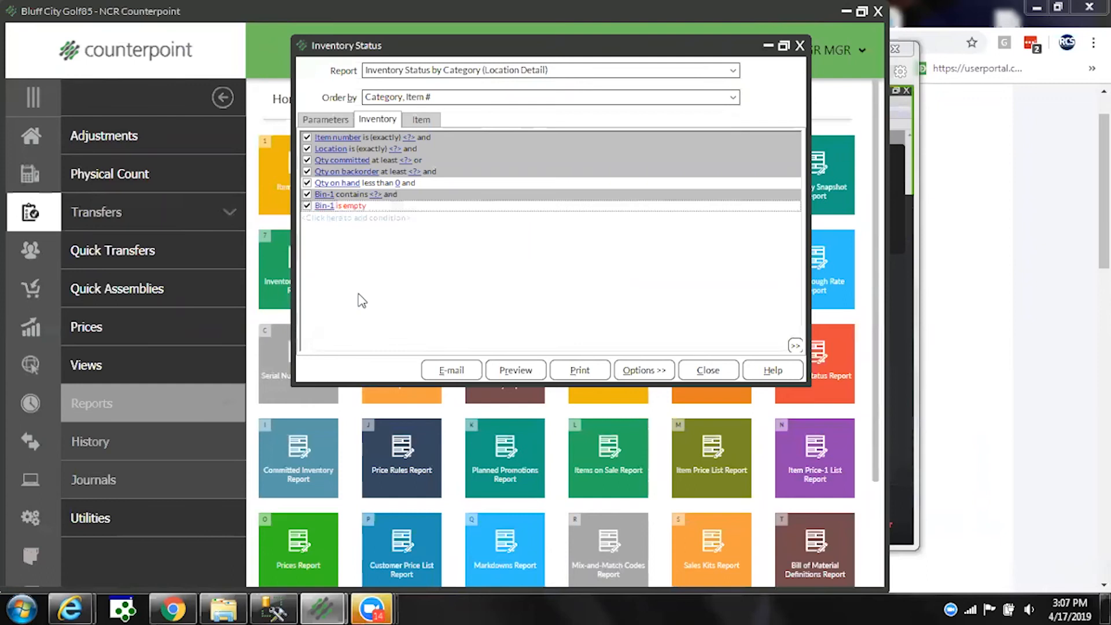
# Join the two Bin-1 conditions with "or", and set the first one to contain X25
pyautogui.click(390, 195)
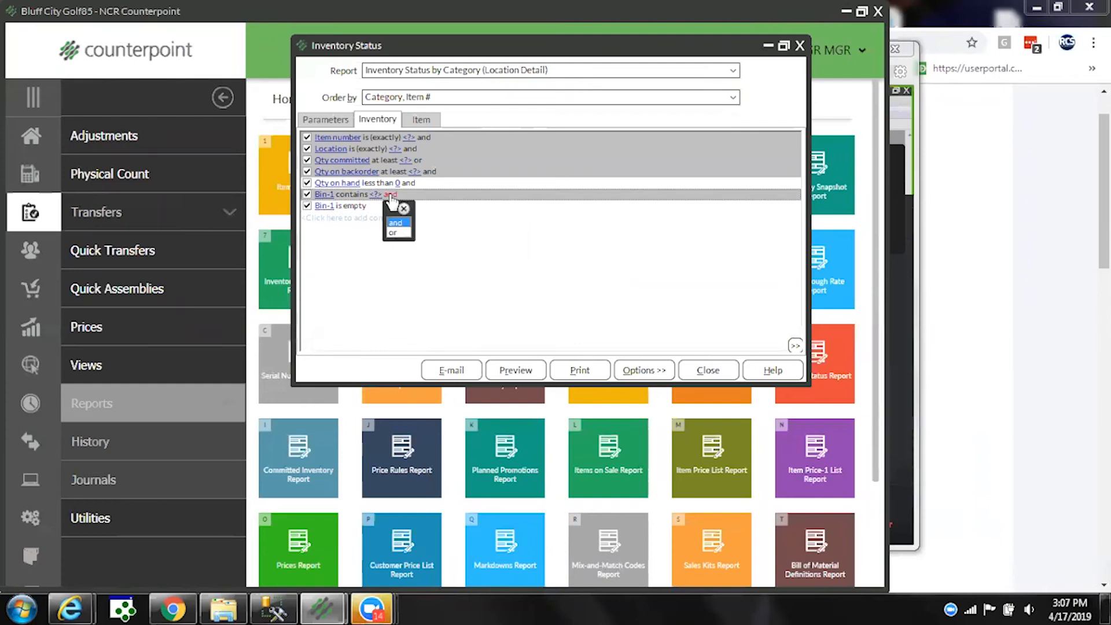
pyautogui.click(395, 232)
pyautogui.click(373, 206)
pyautogui.write('X25')
pyautogui.press('Return')
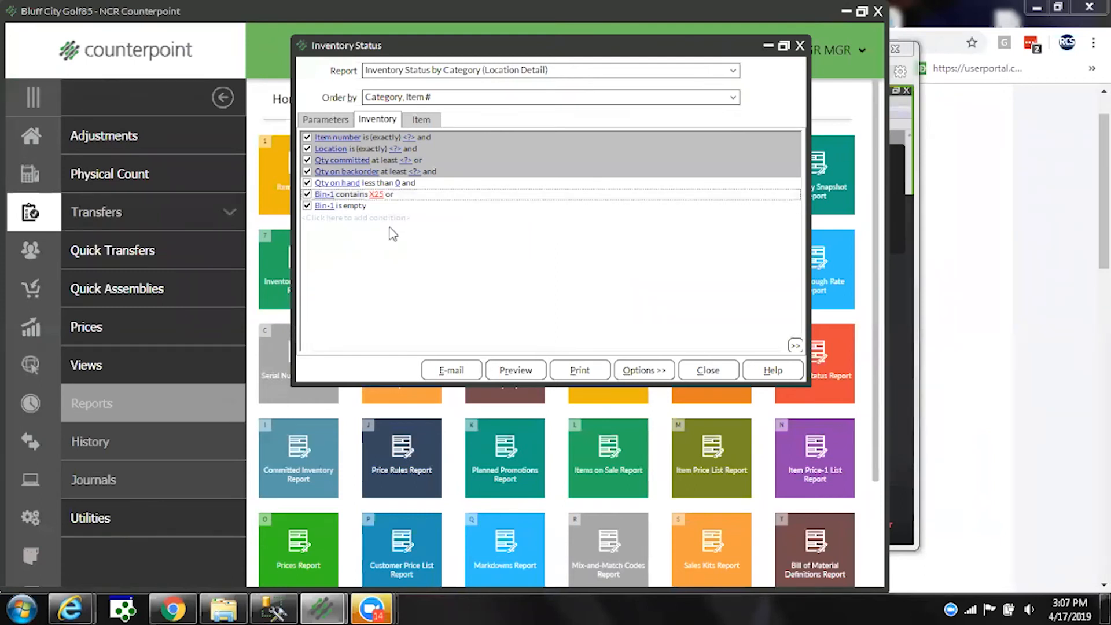
# Indent both Bin-1 conditions to group them below the quantity-on-hand condition, and close the Inventory Status report
pyautogui.rightClick(327, 196)
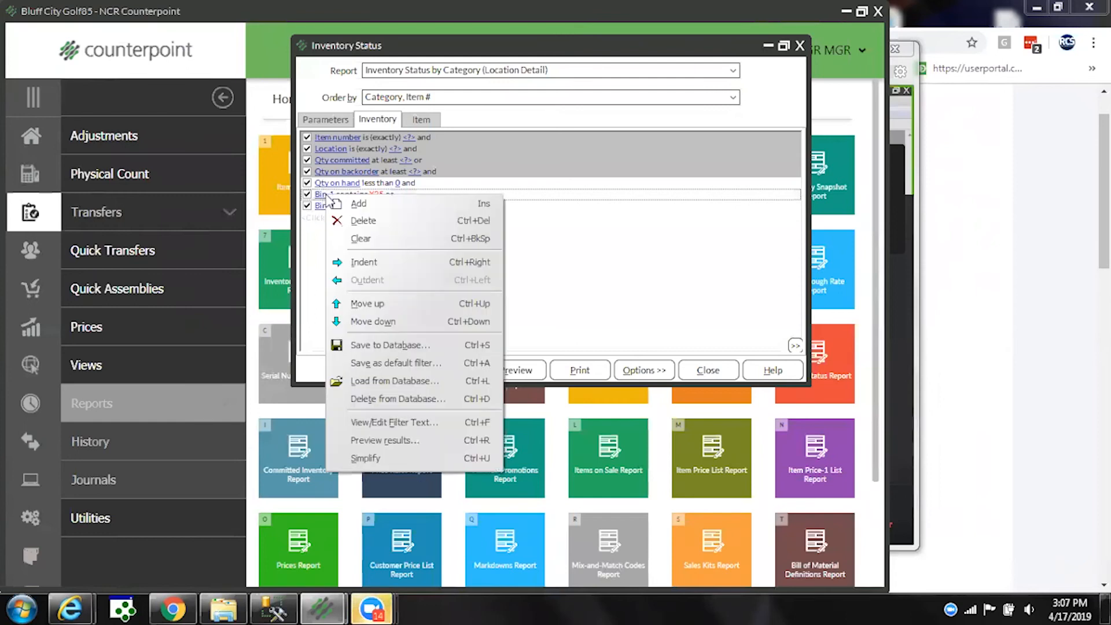
pyautogui.click(353, 261)
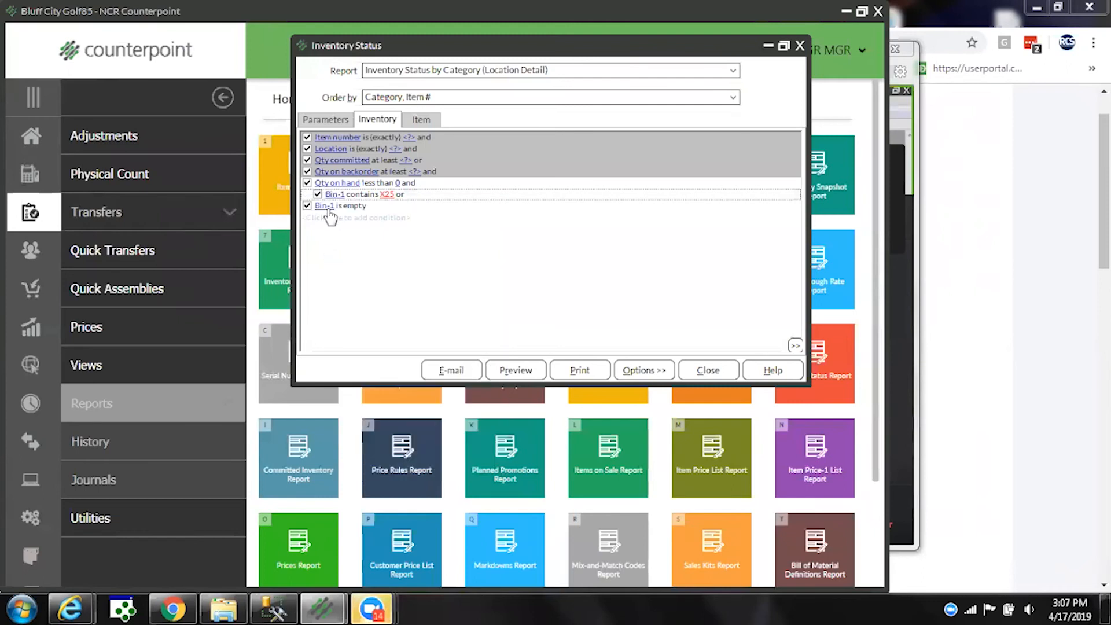
pyautogui.rightClick(323, 209)
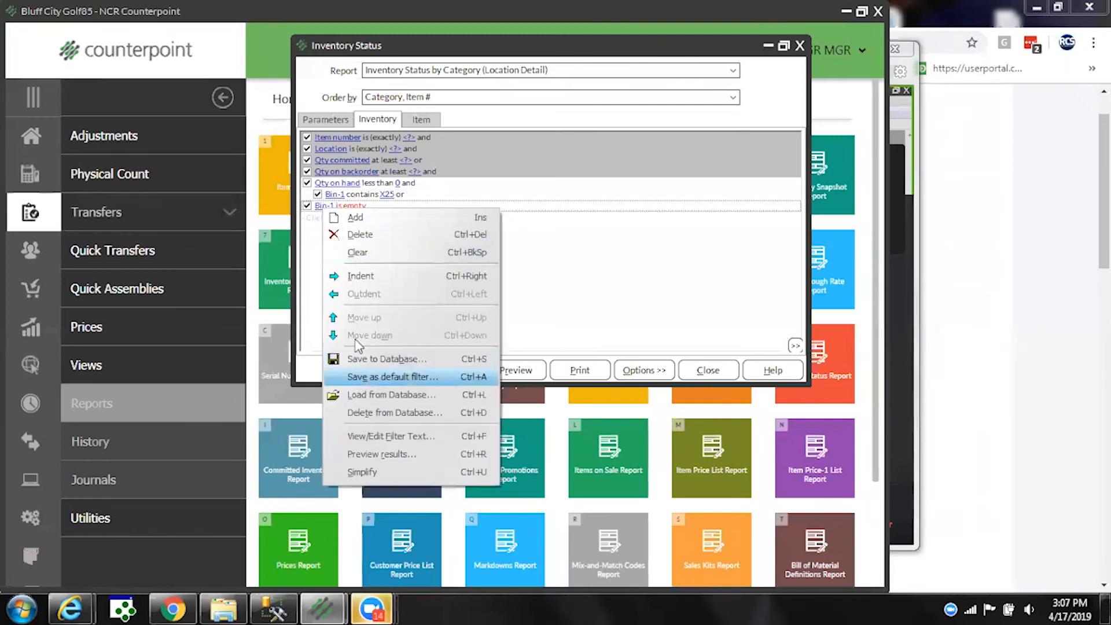
pyautogui.click(364, 277)
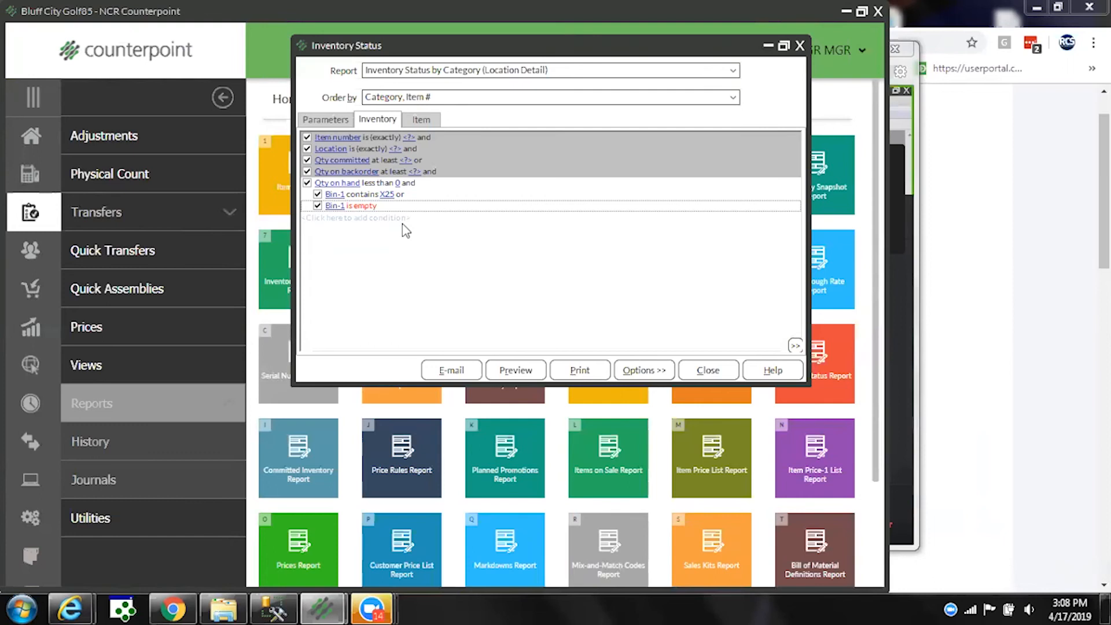
pyautogui.click(705, 377)
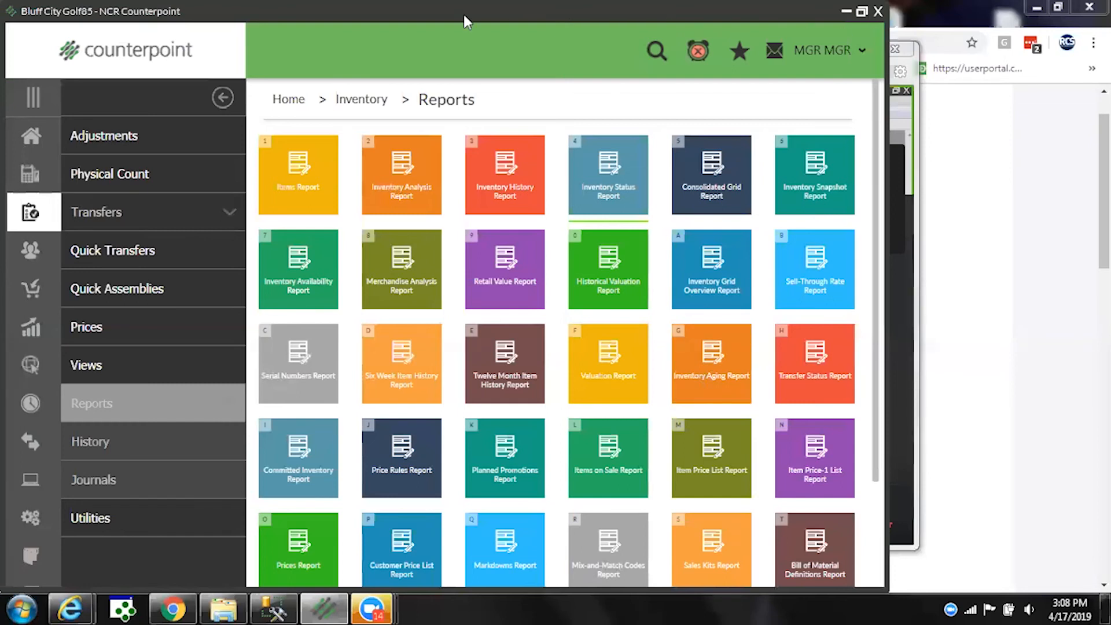
# Open the Z-Tape History report from the point of sale history reports
pyautogui.click(287, 103)
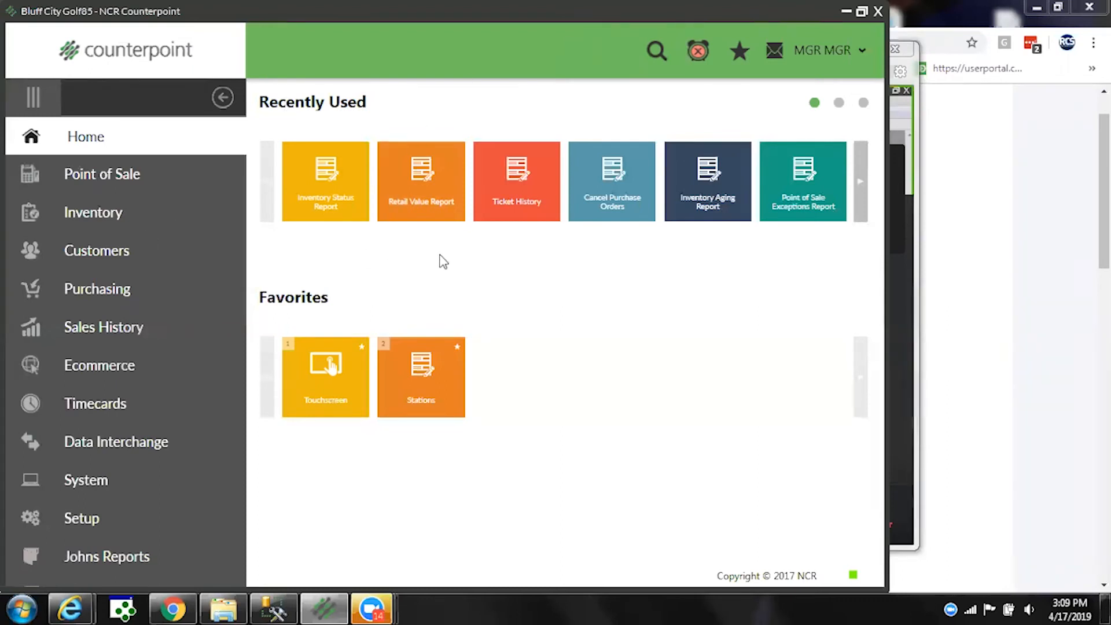
pyautogui.click(121, 177)
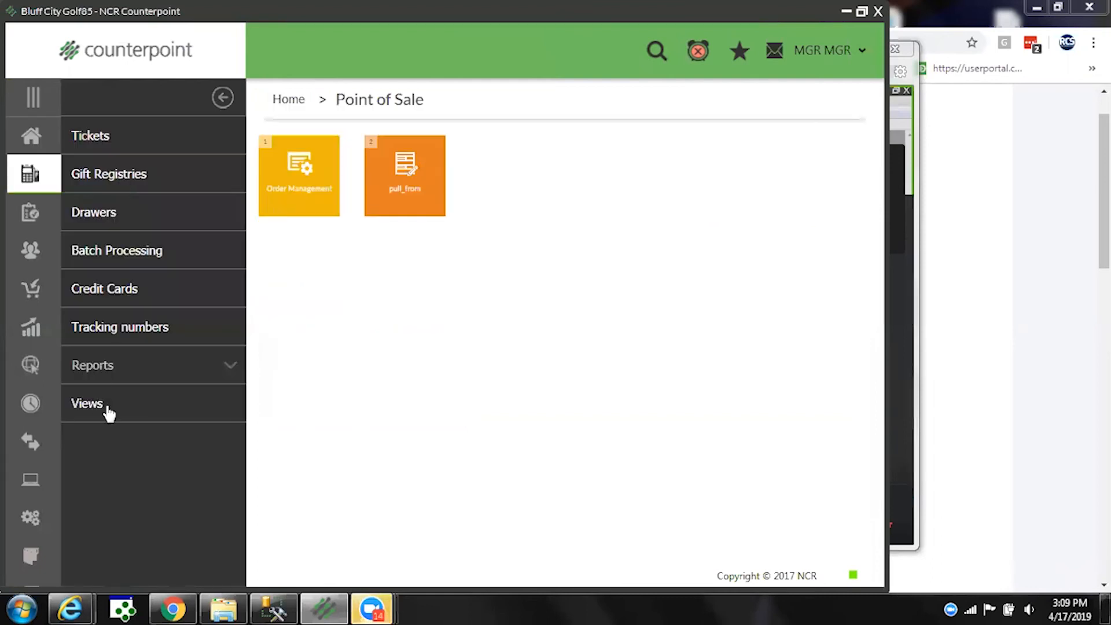
pyautogui.click(122, 374)
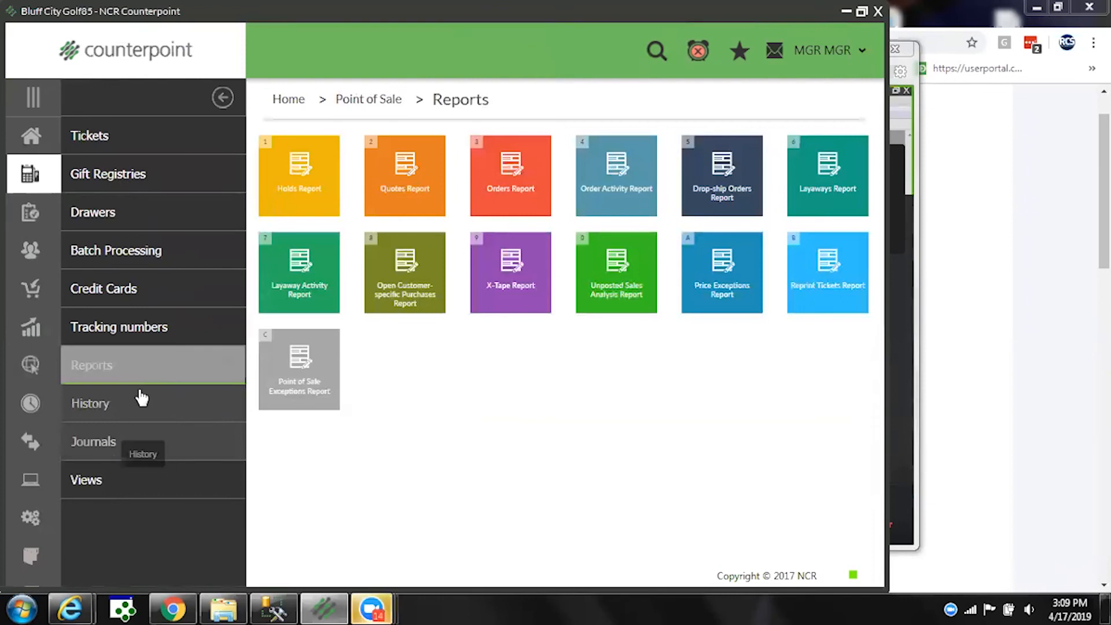
pyautogui.click(132, 408)
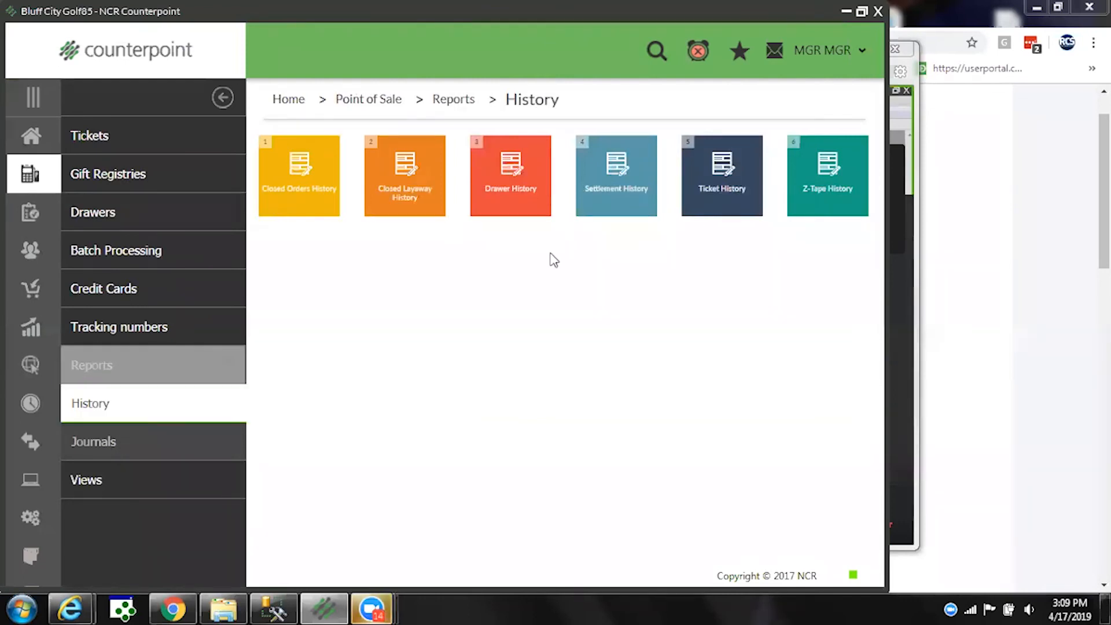
pyautogui.click(812, 215)
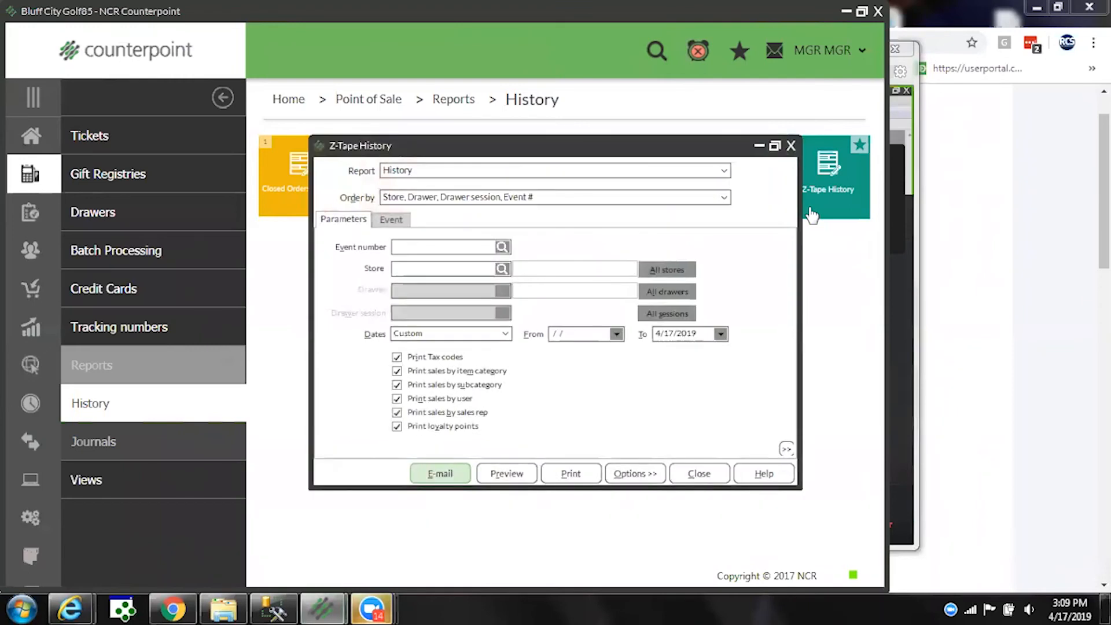
# Exclude tax codes, sales by user, sales by sales rep and loyalty points from the Z-Tape History printout
pyautogui.click(396, 382)
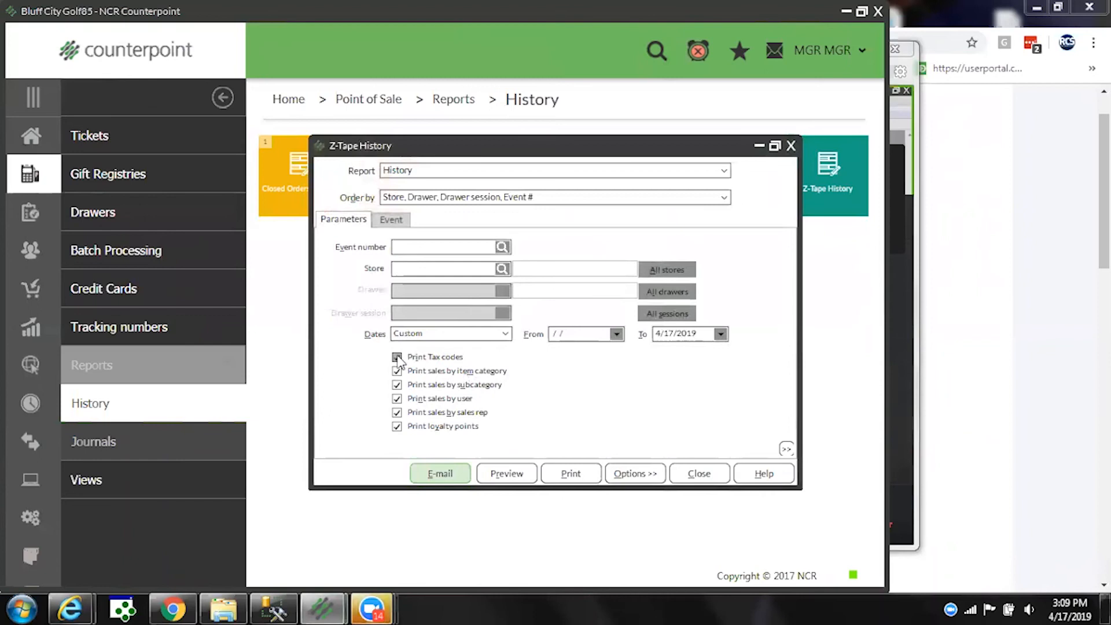
pyautogui.click(397, 357)
pyautogui.click(397, 398)
pyautogui.click(397, 412)
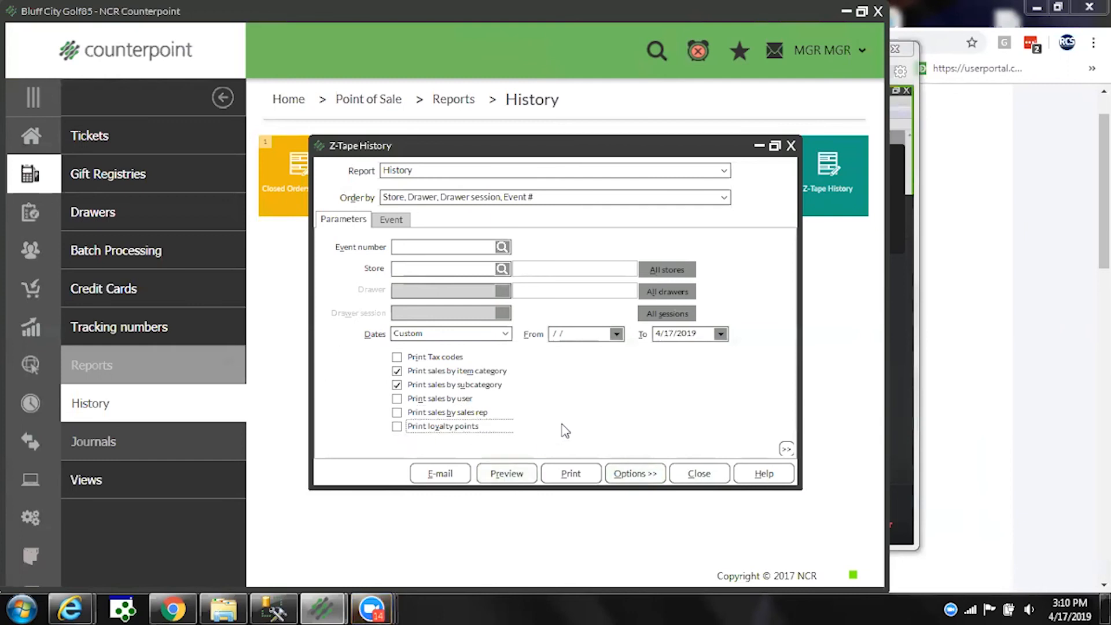
# Set the start date of the Z-Tape History to 4/1/2019, preview the report, and close the preview
pyautogui.click(581, 335)
pyautogui.write('4/1/2019')
pyautogui.click(507, 474)
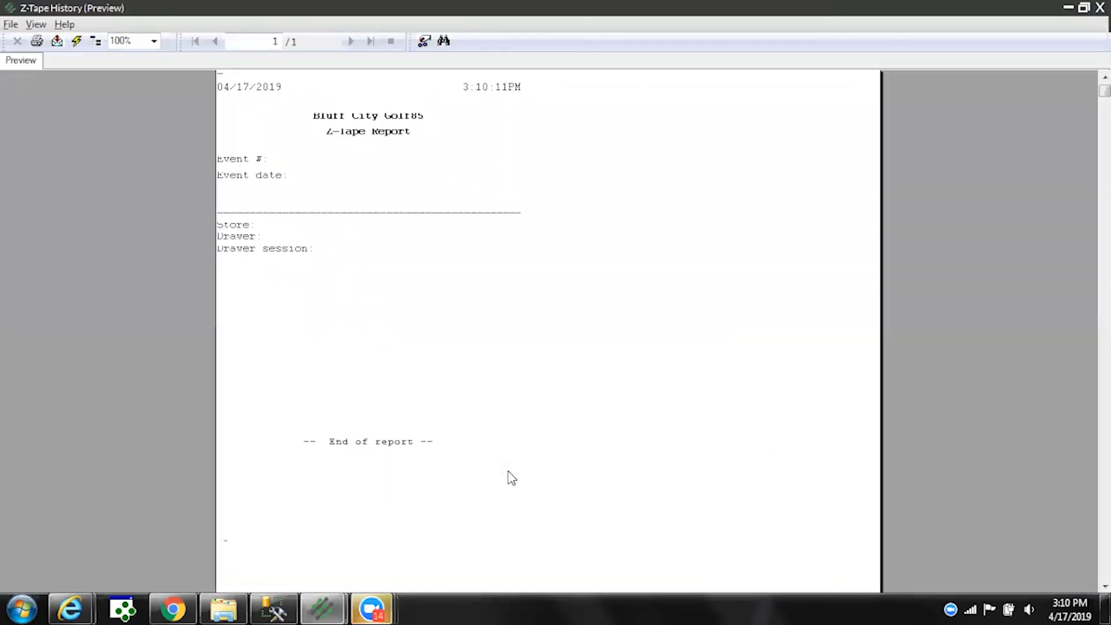
pyautogui.press('Escape')
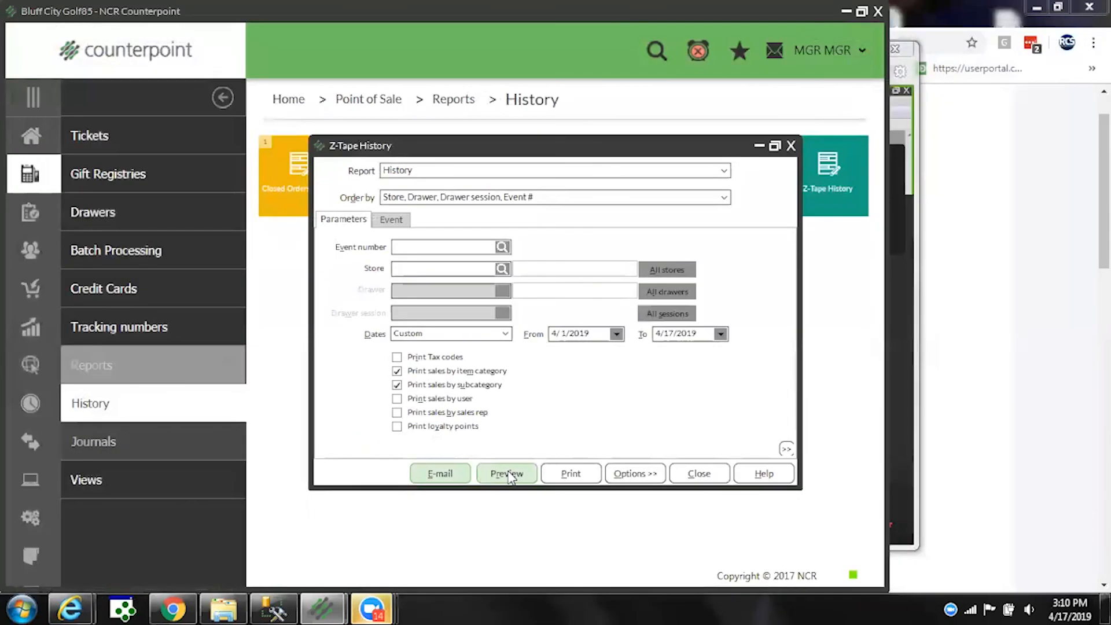
# Include all stores in the Z-Tape History, preview the report again, and close the preview
pyautogui.click(667, 266)
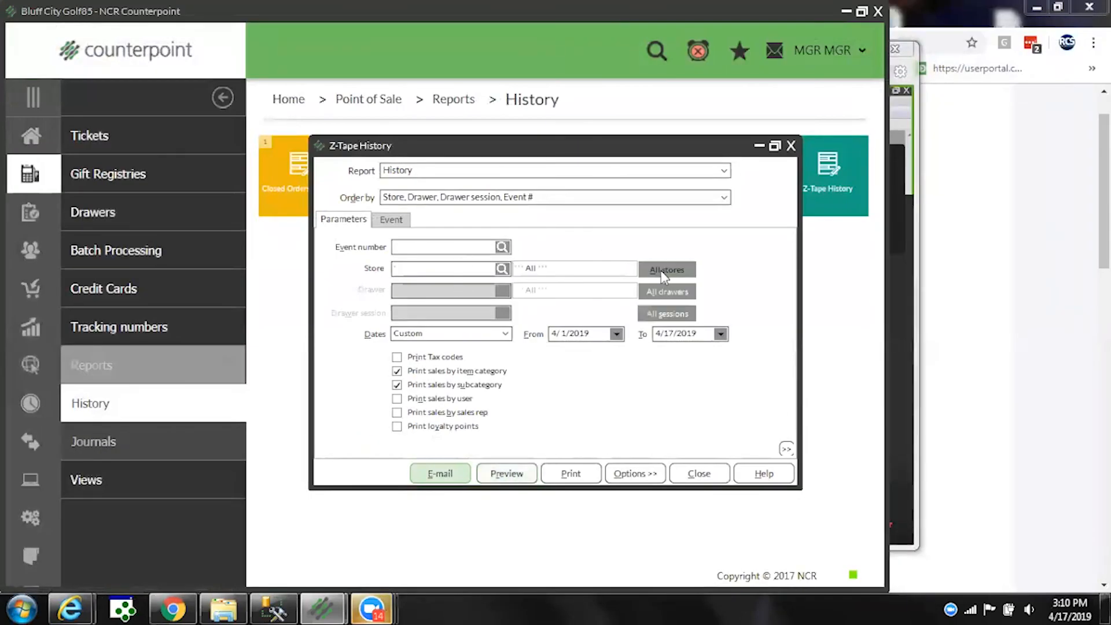
pyautogui.click(492, 475)
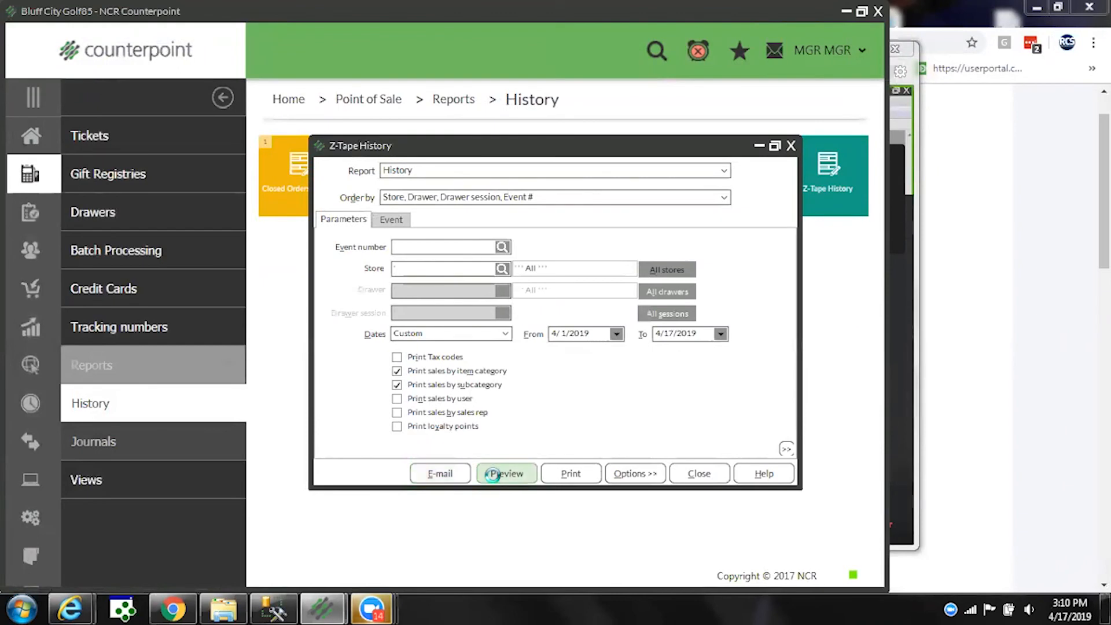
pyautogui.press('Escape')
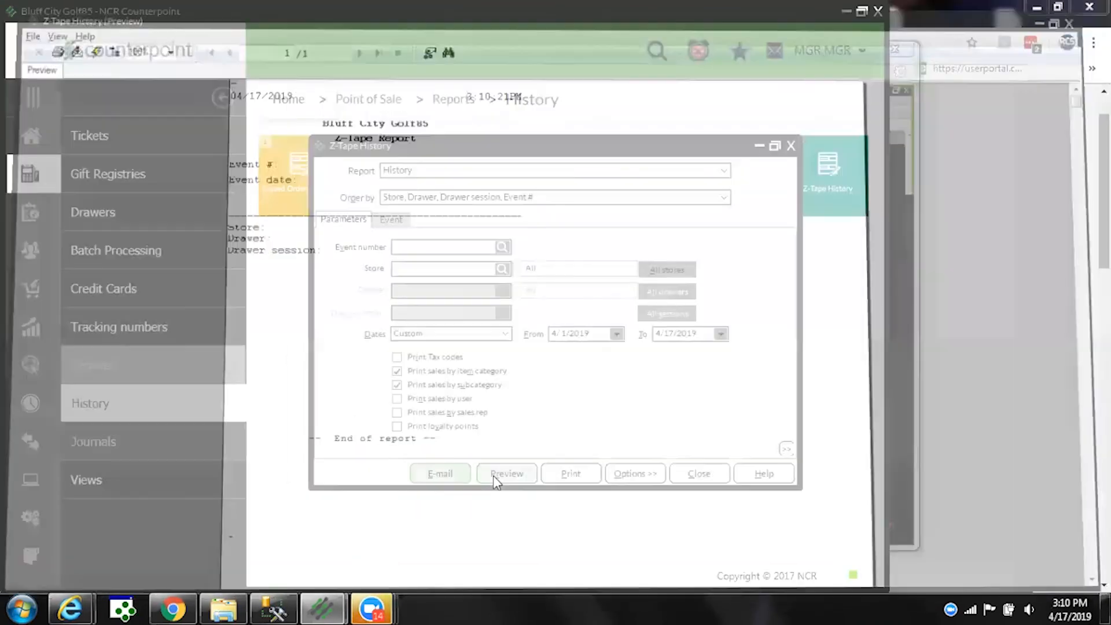
# Set the Z-Tape History start date to 1/1/2019, and disable the event filter condition "Post date is yesterday"
pyautogui.click(599, 335)
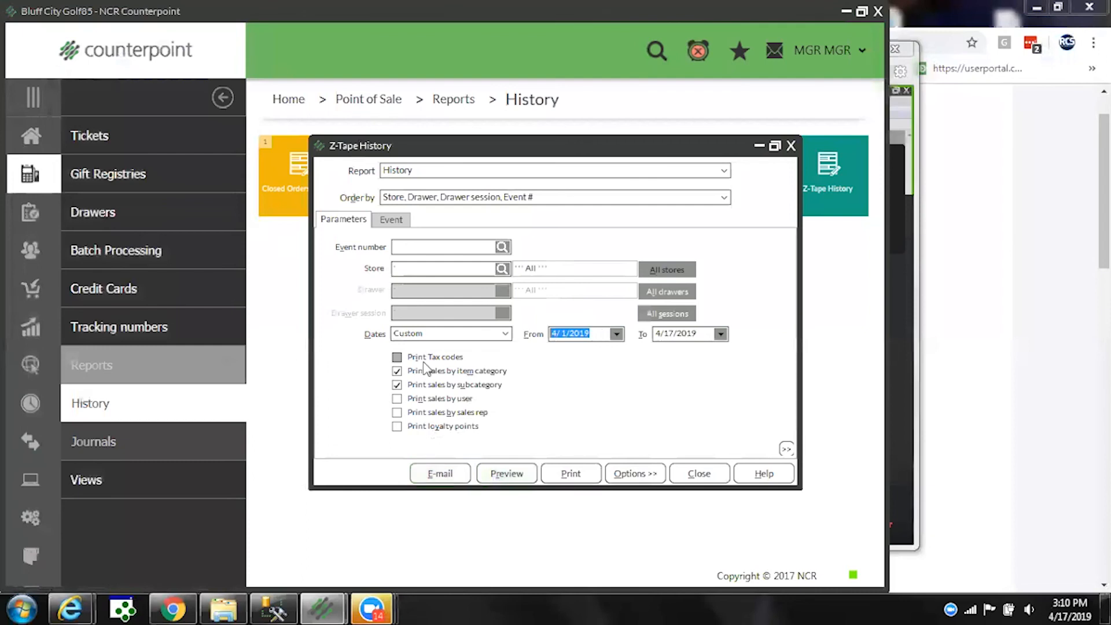
pyautogui.click(391, 222)
pyautogui.rightClick(467, 306)
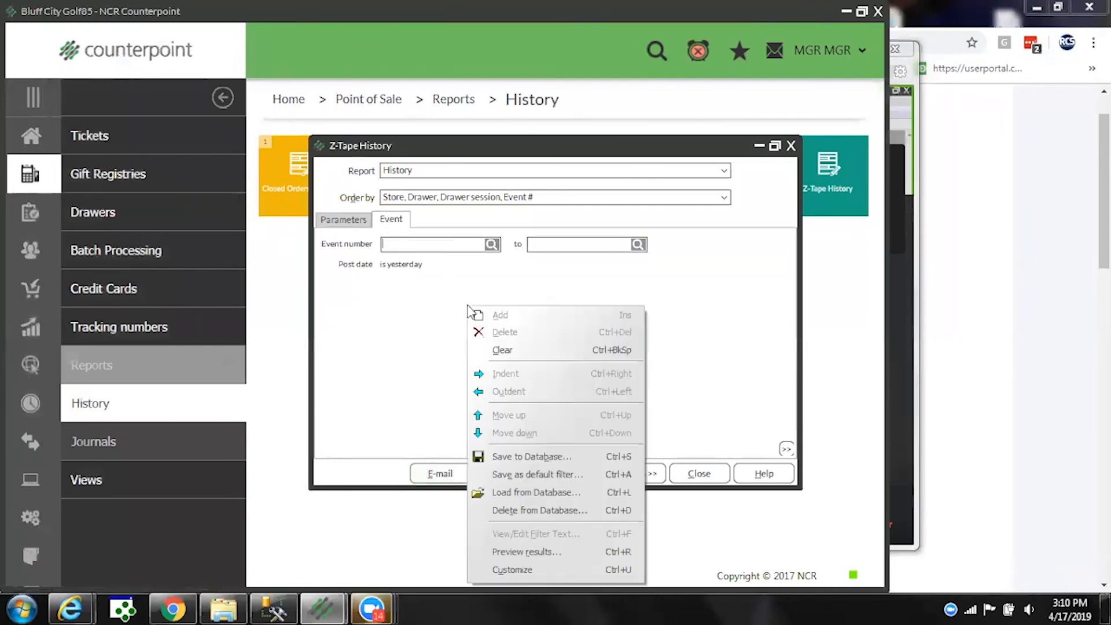
pyautogui.click(505, 568)
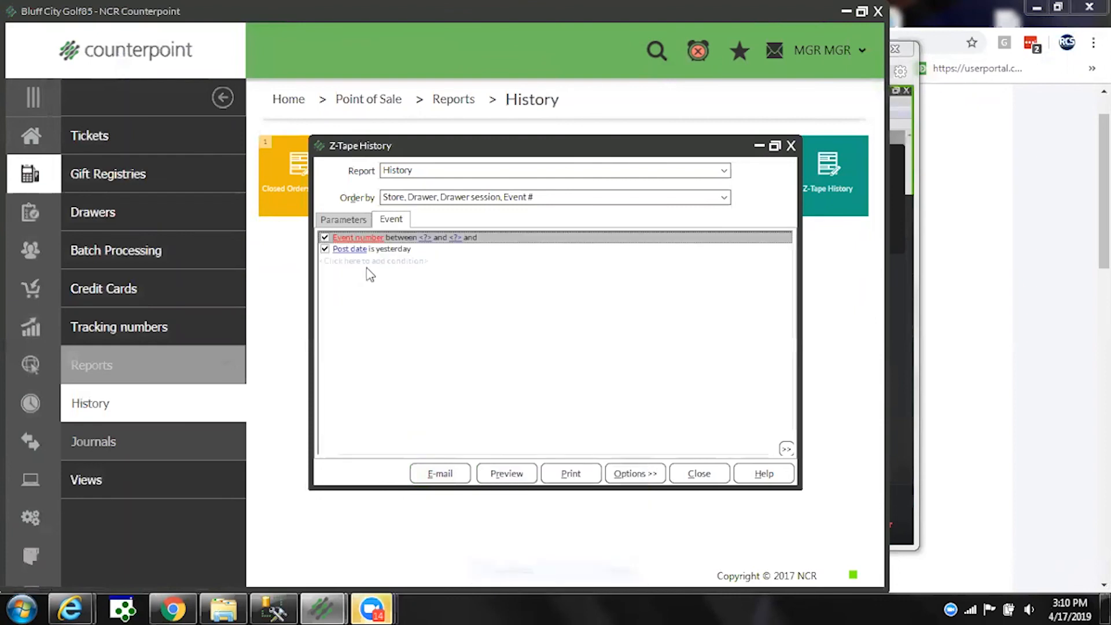
pyautogui.click(325, 250)
pyautogui.click(335, 224)
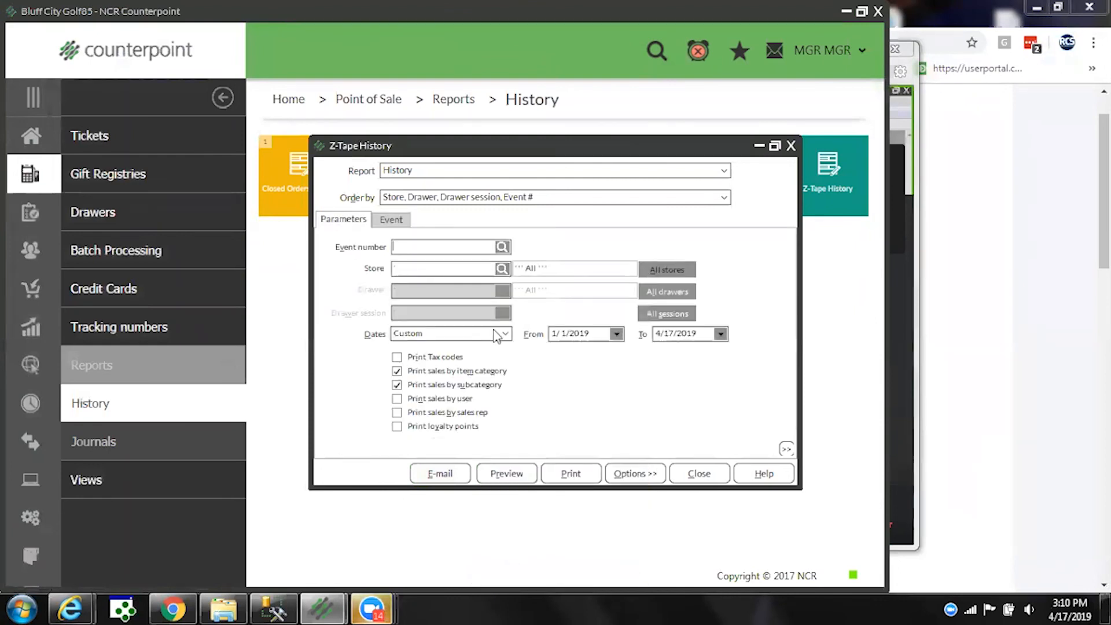
# Set the Z-Tape History start date to 4/1/2019 and preview the report for all stores
pyautogui.moveTo(596, 333); pyautogui.dragTo(449, 363)
pyautogui.write('4')
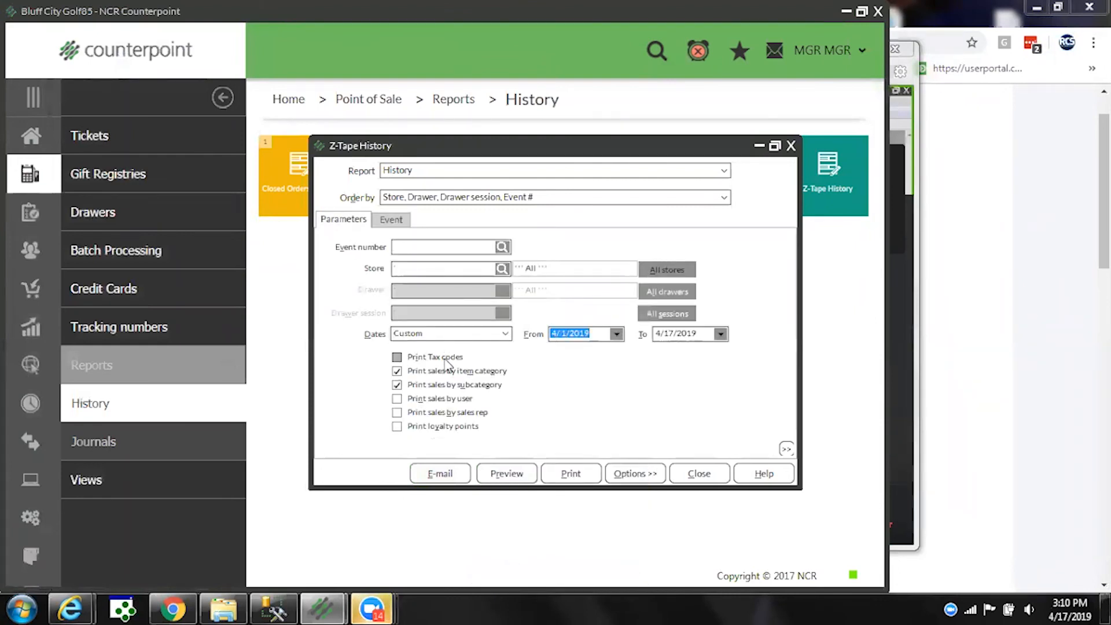
pyautogui.click(494, 473)
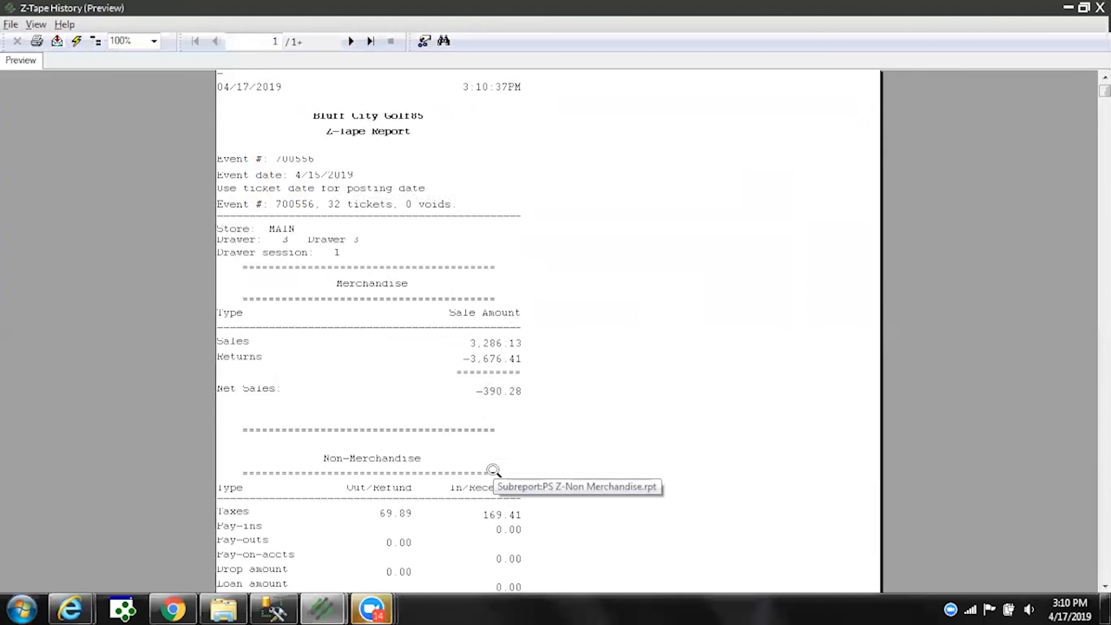
# Review the second page of the Z-Tape report through the sales by category section, and close the preview and the report window
pyautogui.click(351, 41)
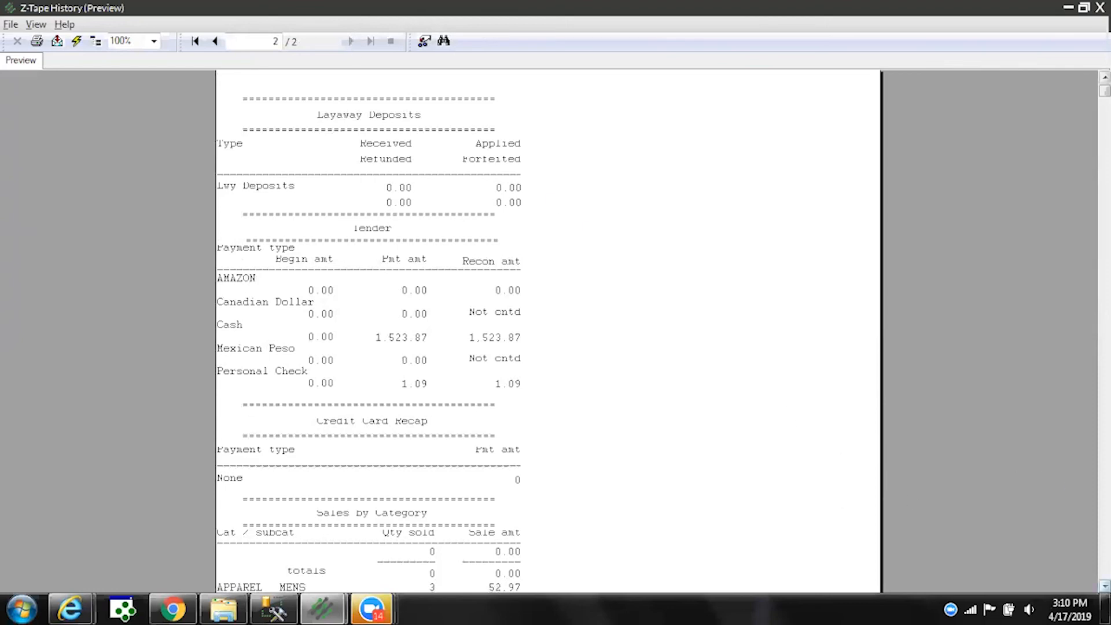
pyautogui.scroll(-3, 1058, 483)
pyautogui.scroll(-1, 549, 330)
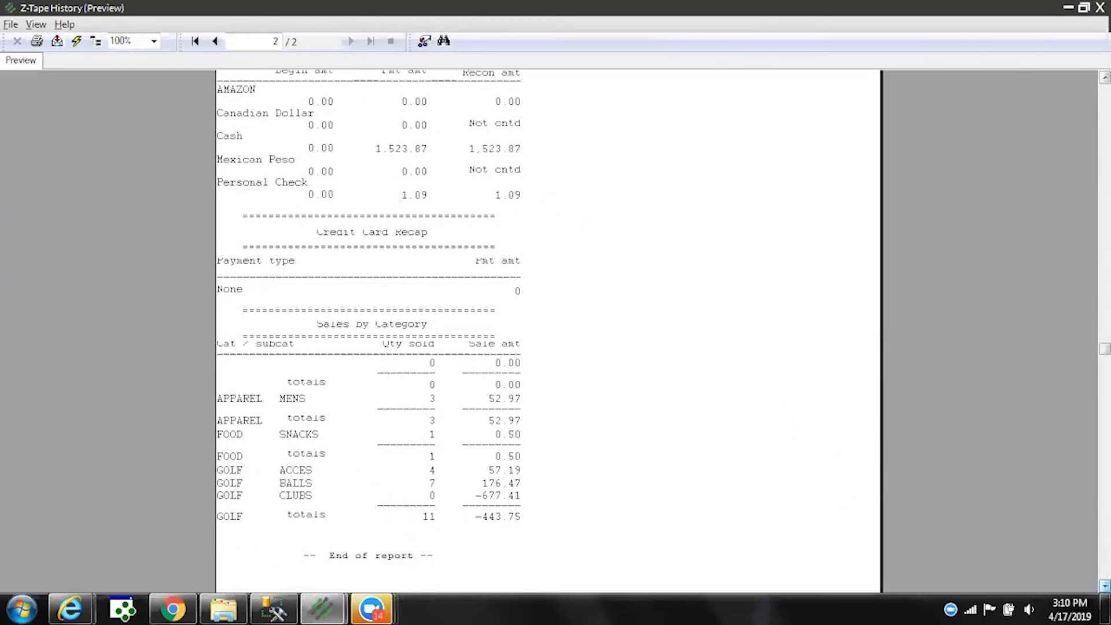
pyautogui.scroll(-1, 549, 330)
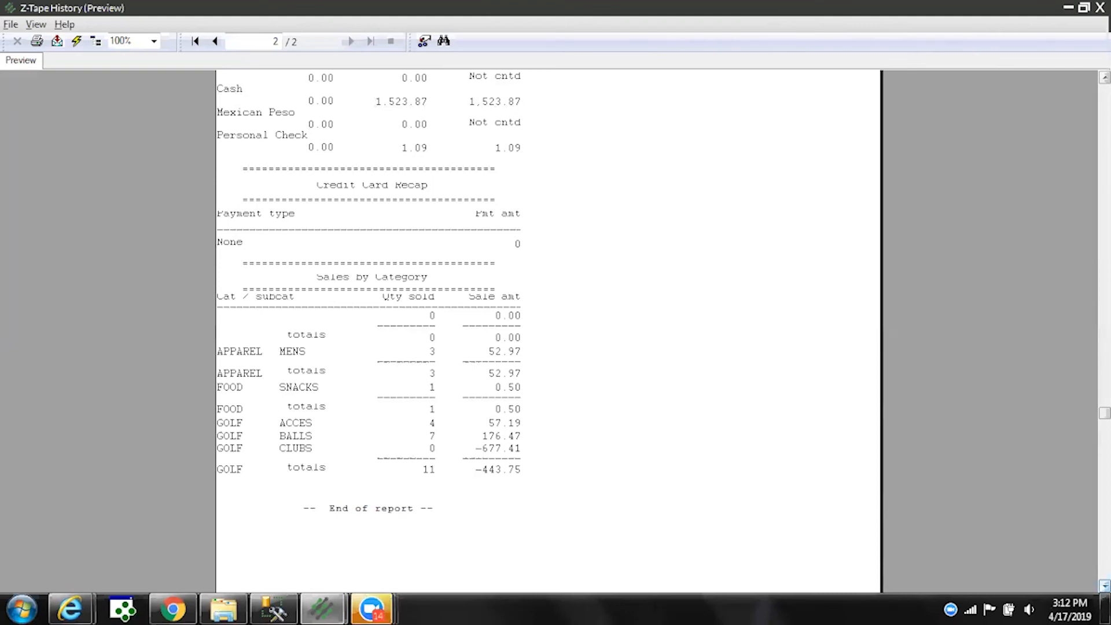
pyautogui.press('Escape')
pyautogui.press('Escape')
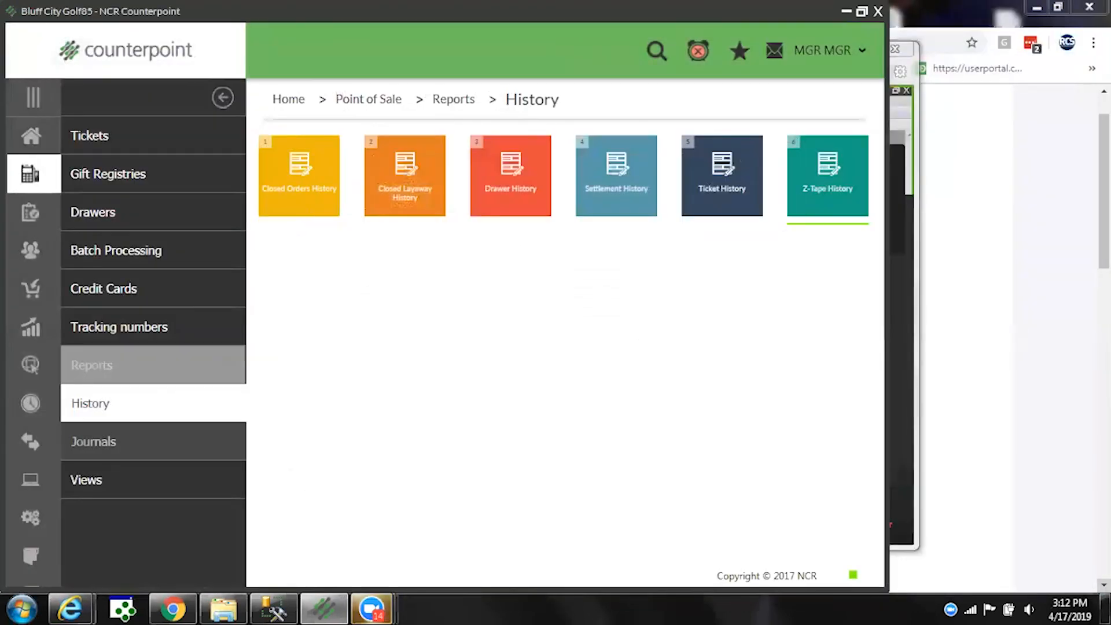